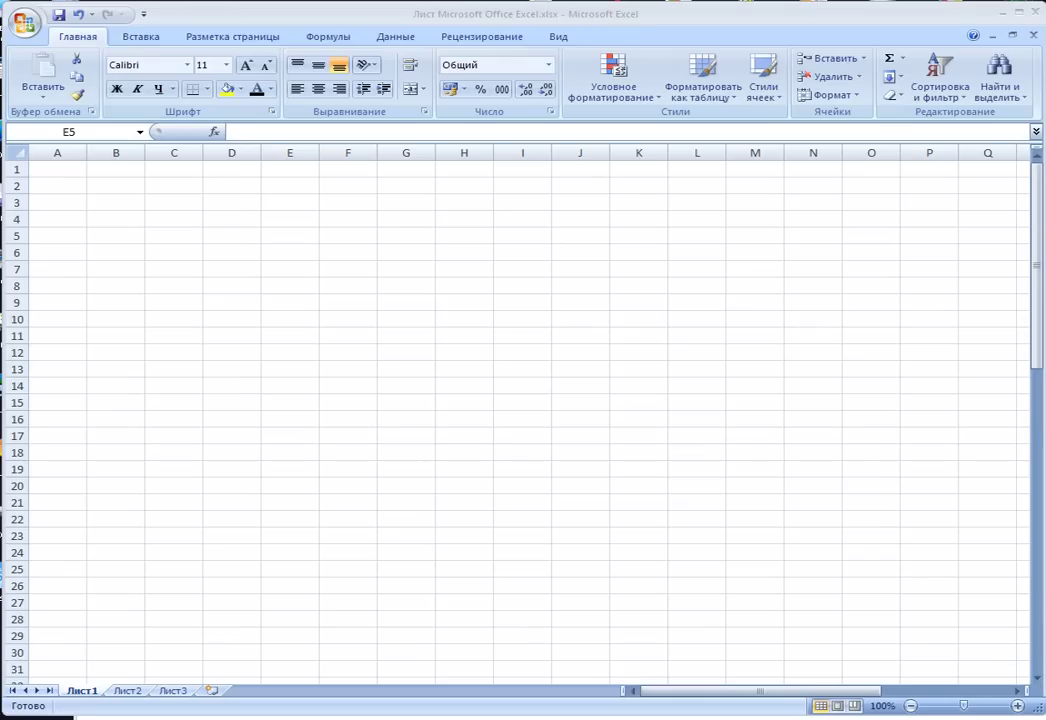
- Enter the № header in A1 and narrow column A to fit it
click(665, 20)
click(80, 200)
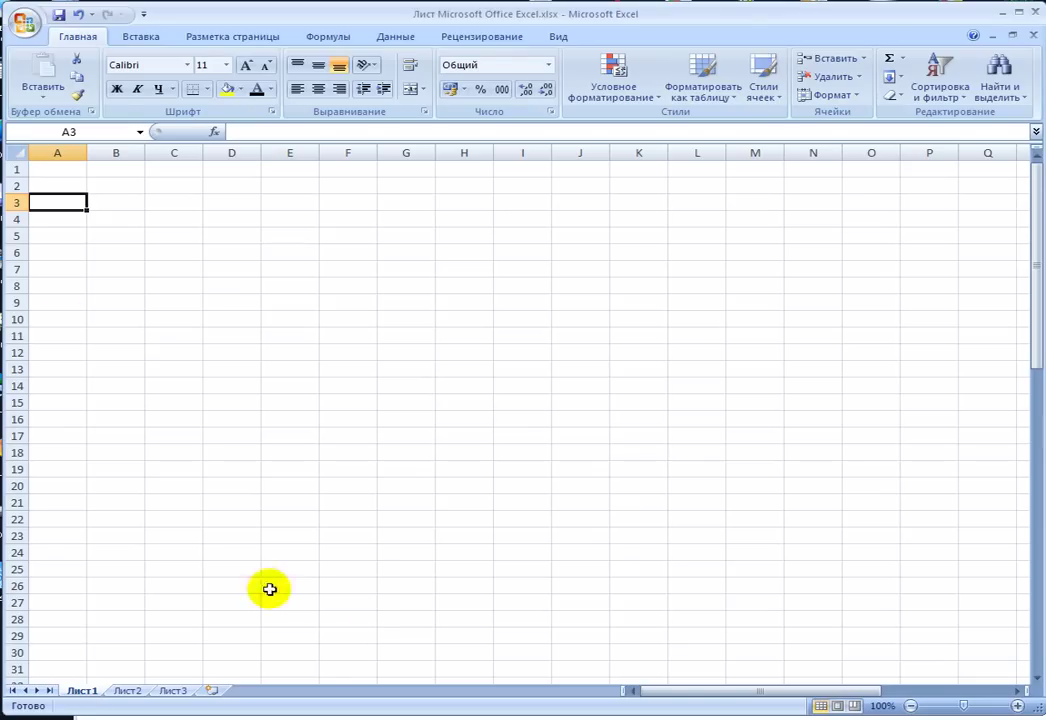
click(69, 171)
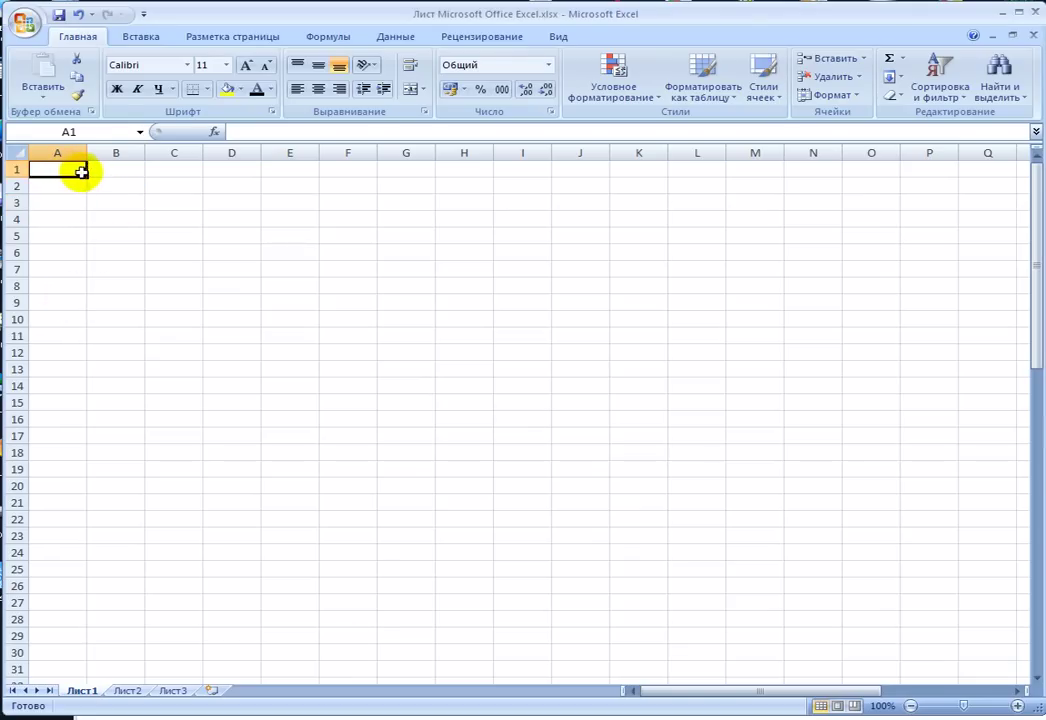
drag(82, 157, 143, 155)
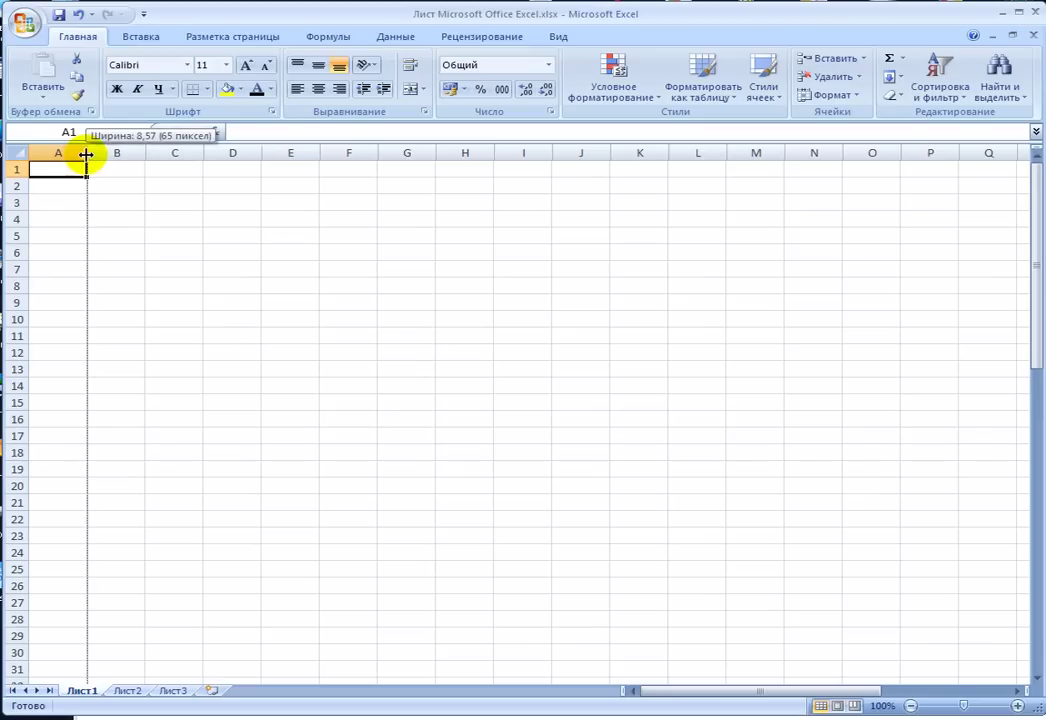
double_click(113, 166)
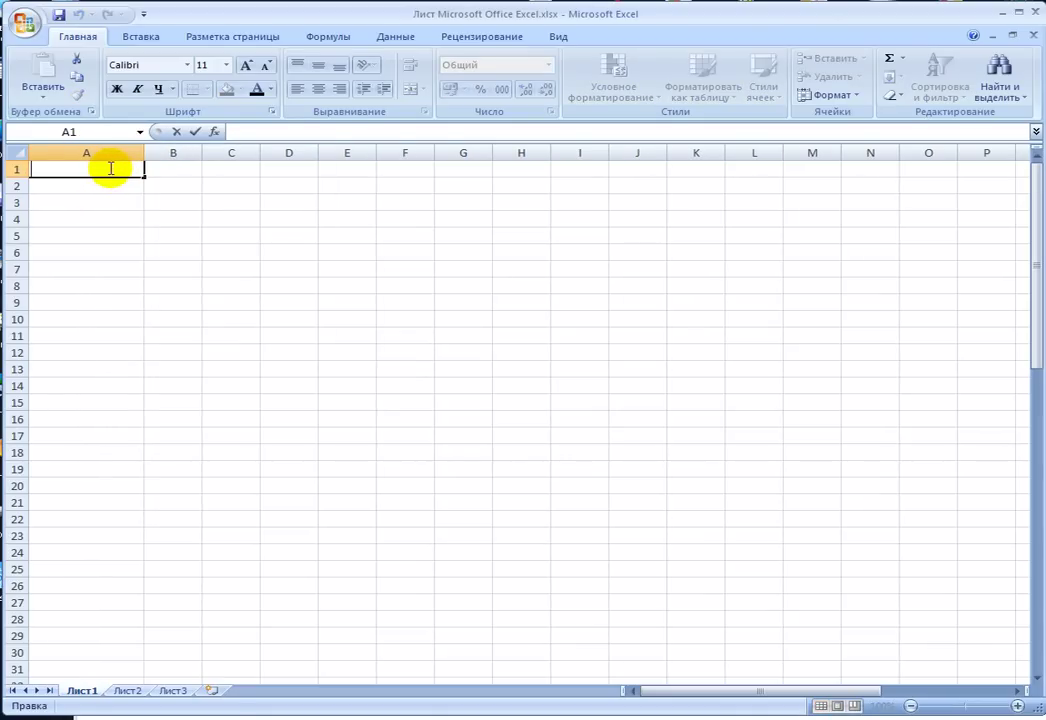
text(№)
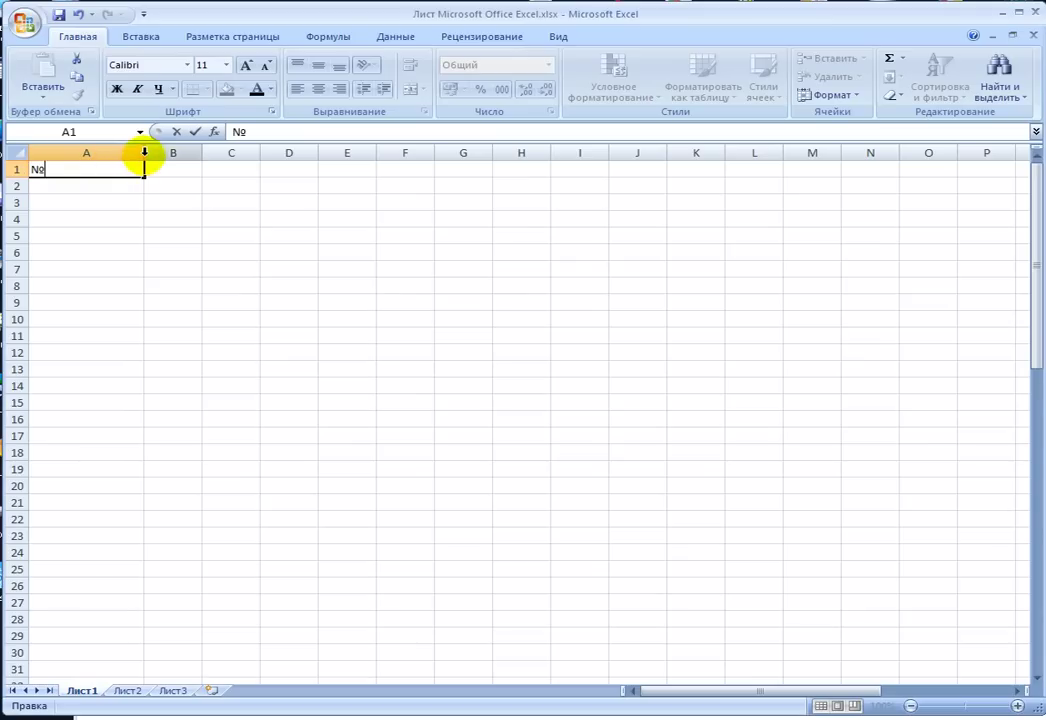
click(152, 188)
mouse_move(144, 153)
mouse_down()
mouse_move(64, 153)
mouse_move(142, 155)
mouse_up()
- Enter the headers Имя in B1 and Оценки in C1
click(86, 169)
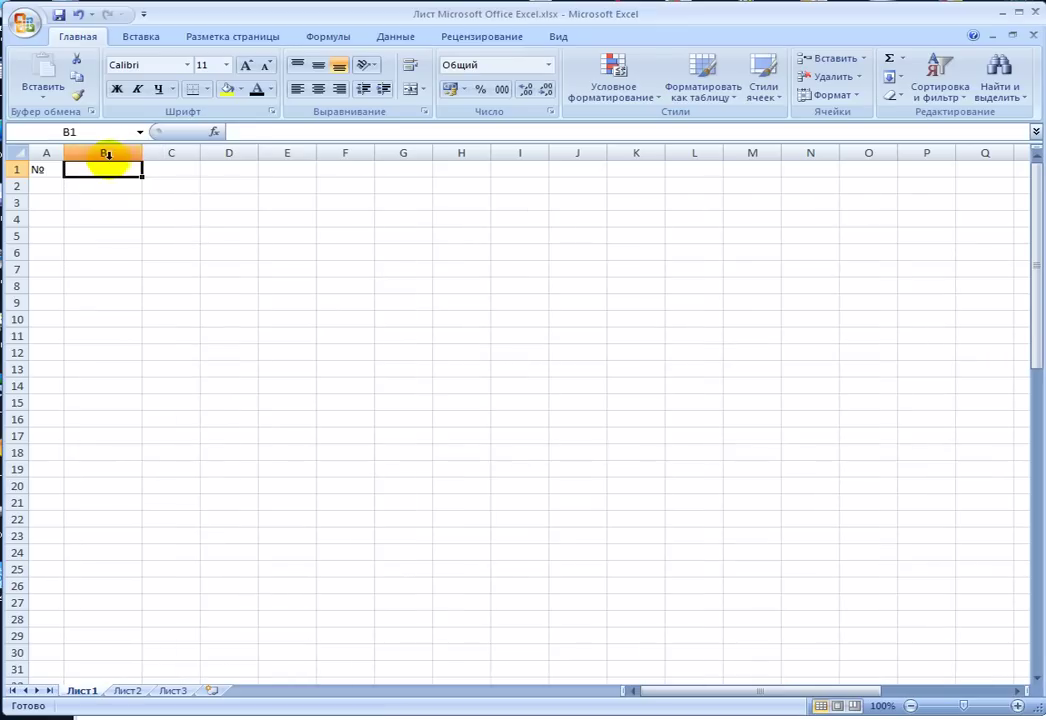
double_click(103, 165)
text(Имя)
click(183, 178)
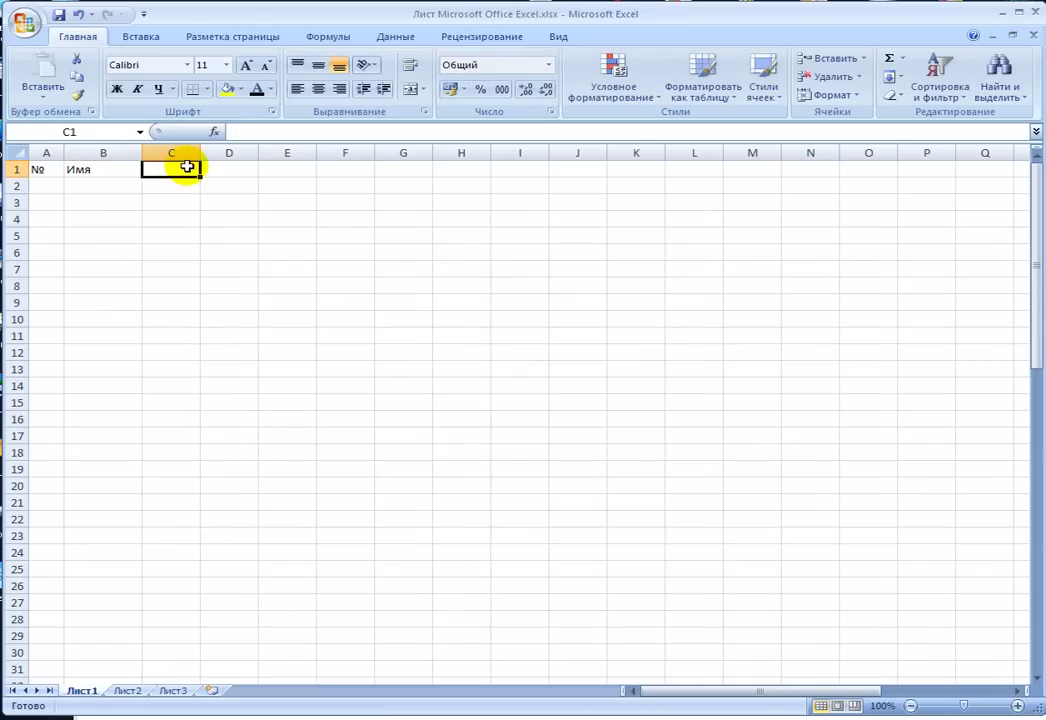
text(Оценки)
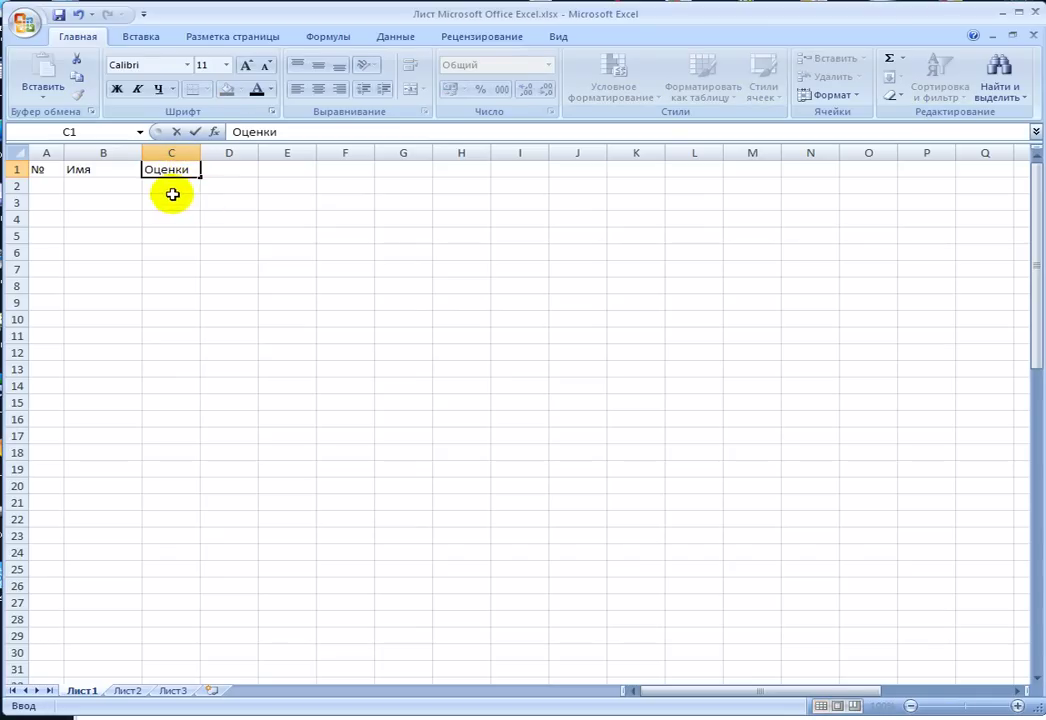
click(187, 185)
click(276, 187)
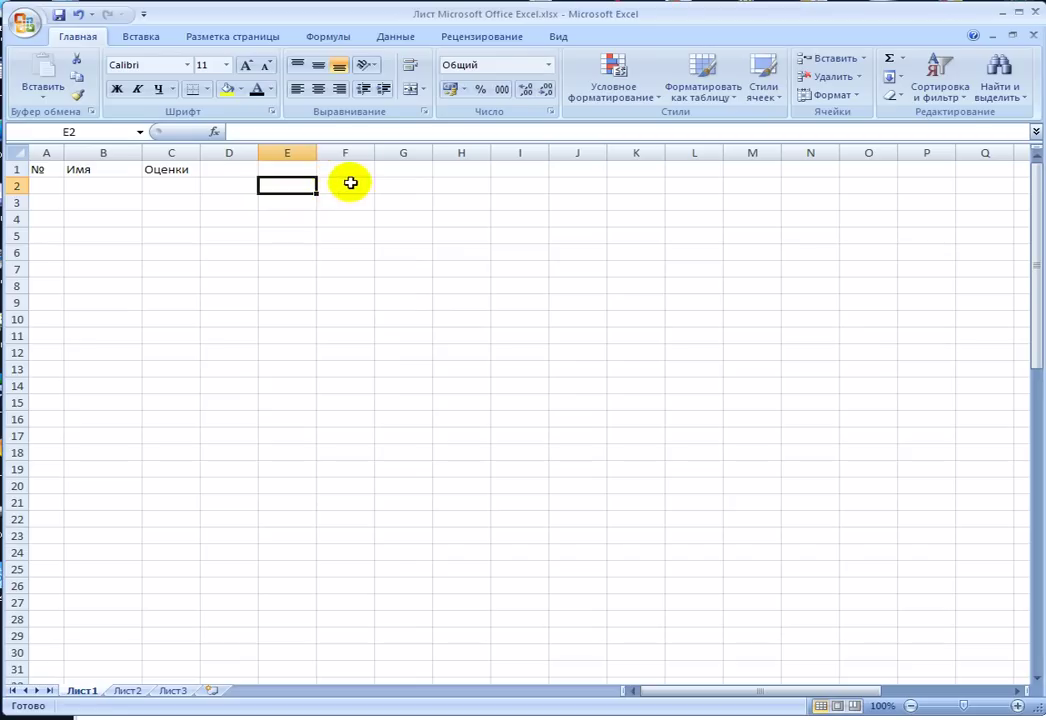
- Select cells along row 2 and the column ranges C2:C11 through F2:F11
click(405, 185)
click(470, 185)
click(520, 185)
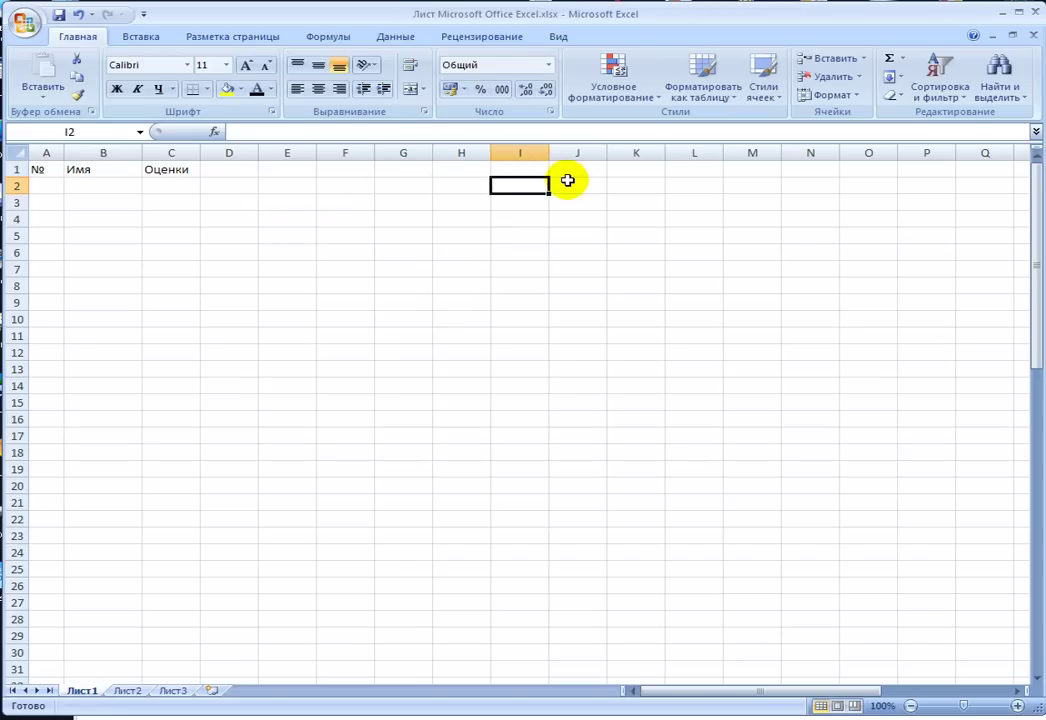
click(635, 182)
click(584, 184)
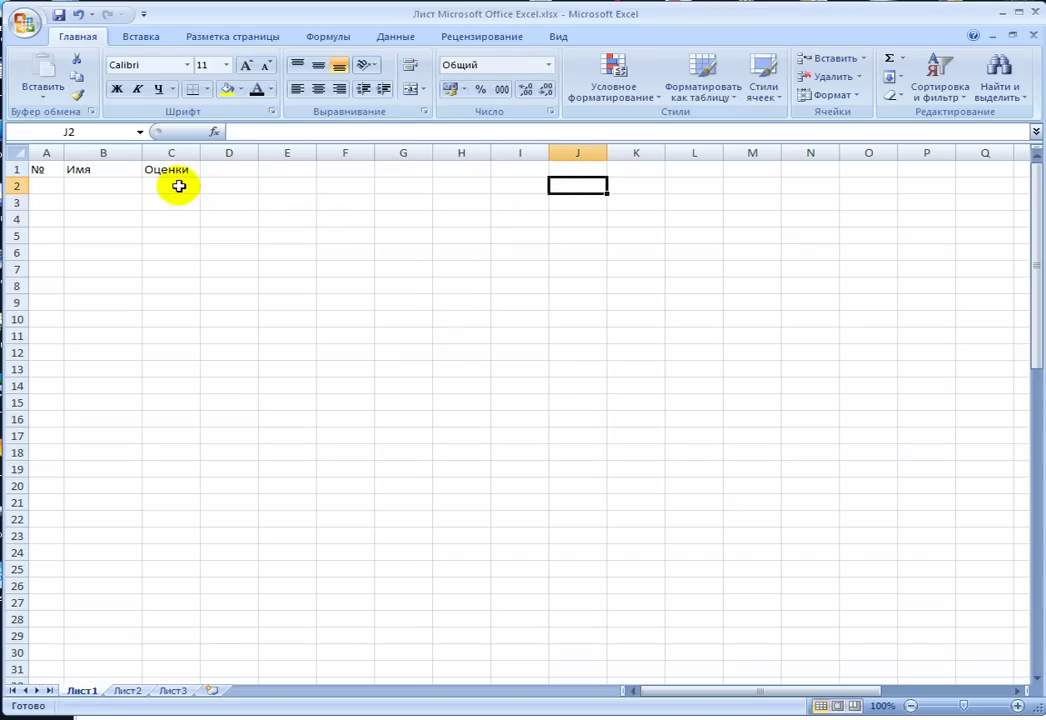
drag(179, 186, 175, 336)
drag(226, 187, 241, 314)
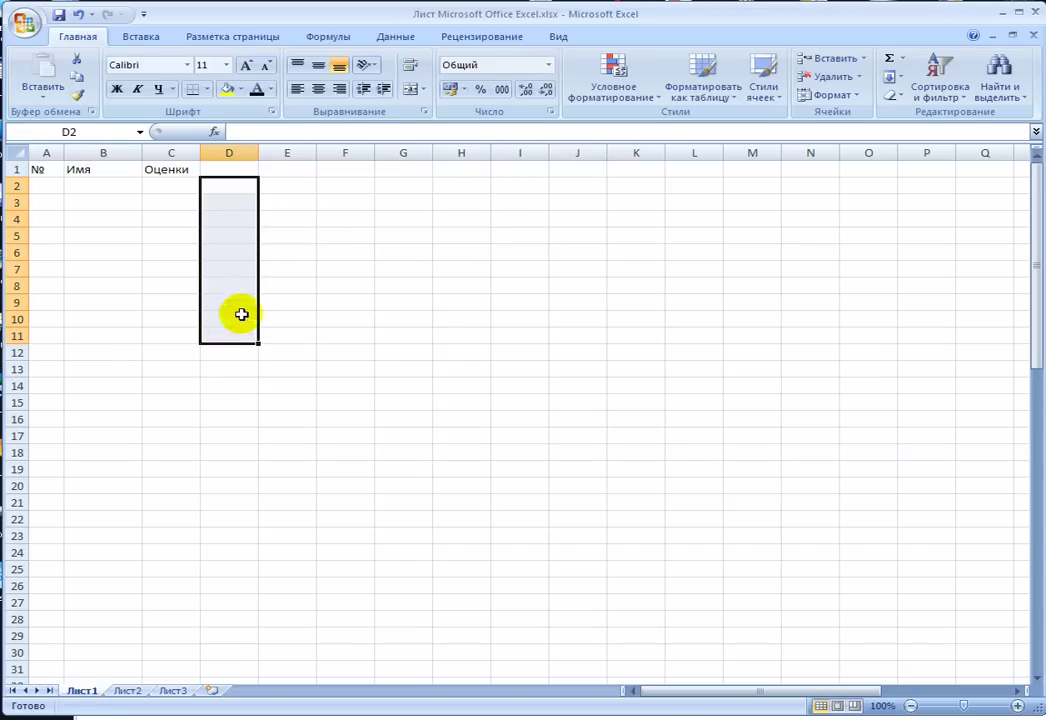
drag(280, 186, 294, 336)
drag(346, 190, 338, 336)
click(259, 213)
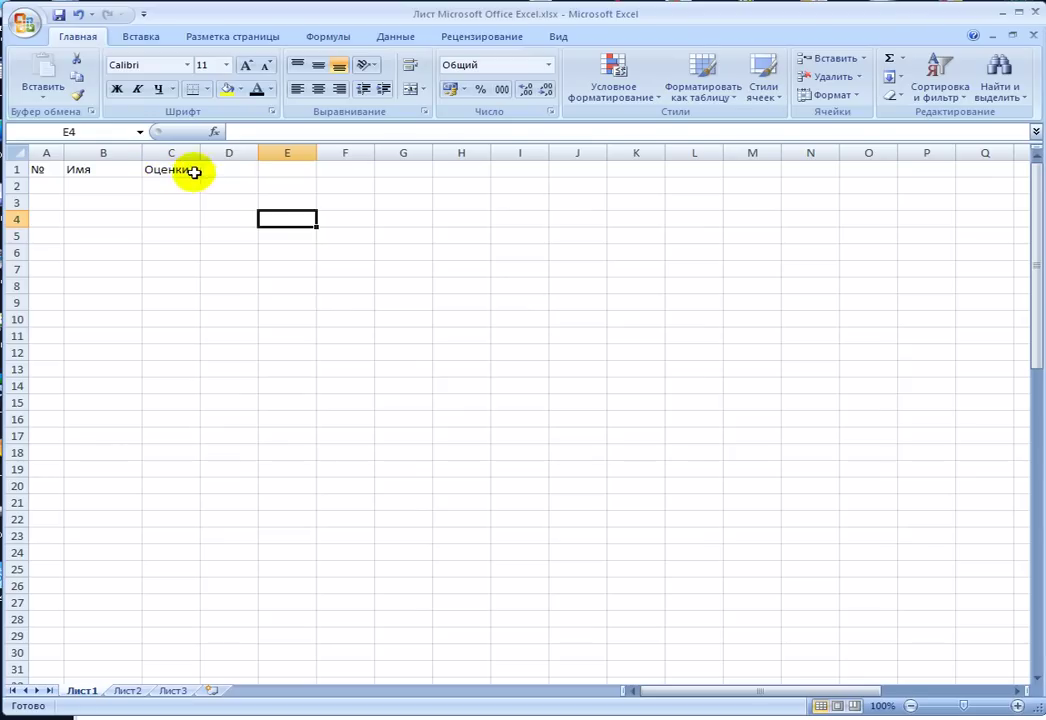
key(Down)
key(Left)
- Merge C1:M1 with Merge & Center so Оценки is centred across it
click(177, 170)
click(236, 238)
click(191, 169)
drag(187, 169, 740, 164)
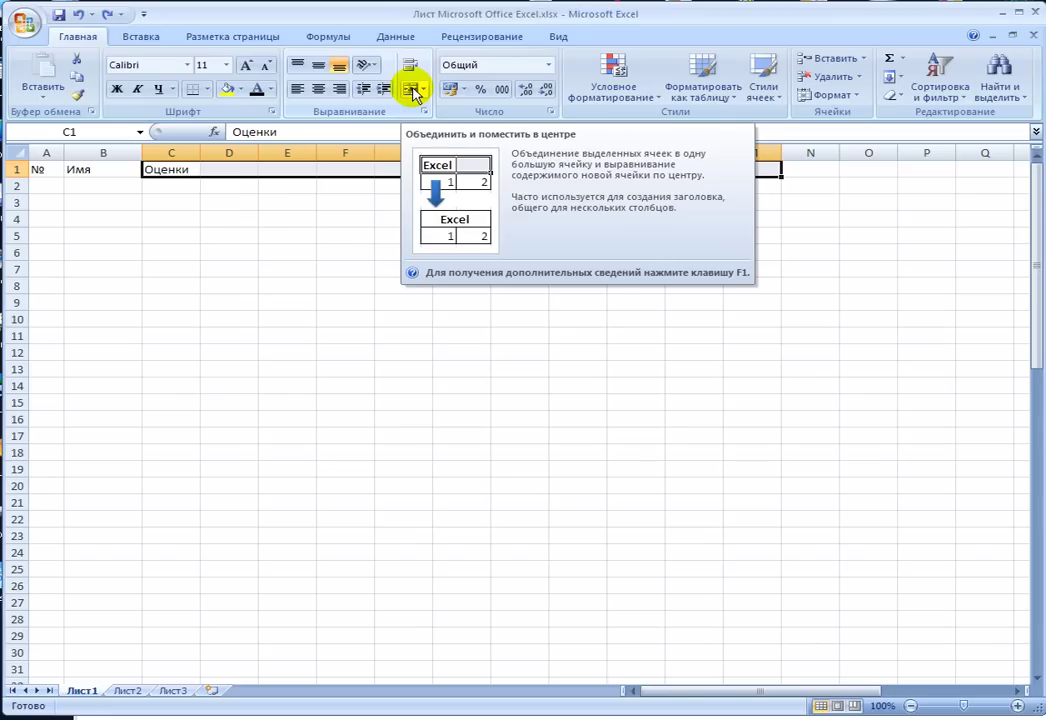
click(414, 92)
click(390, 252)
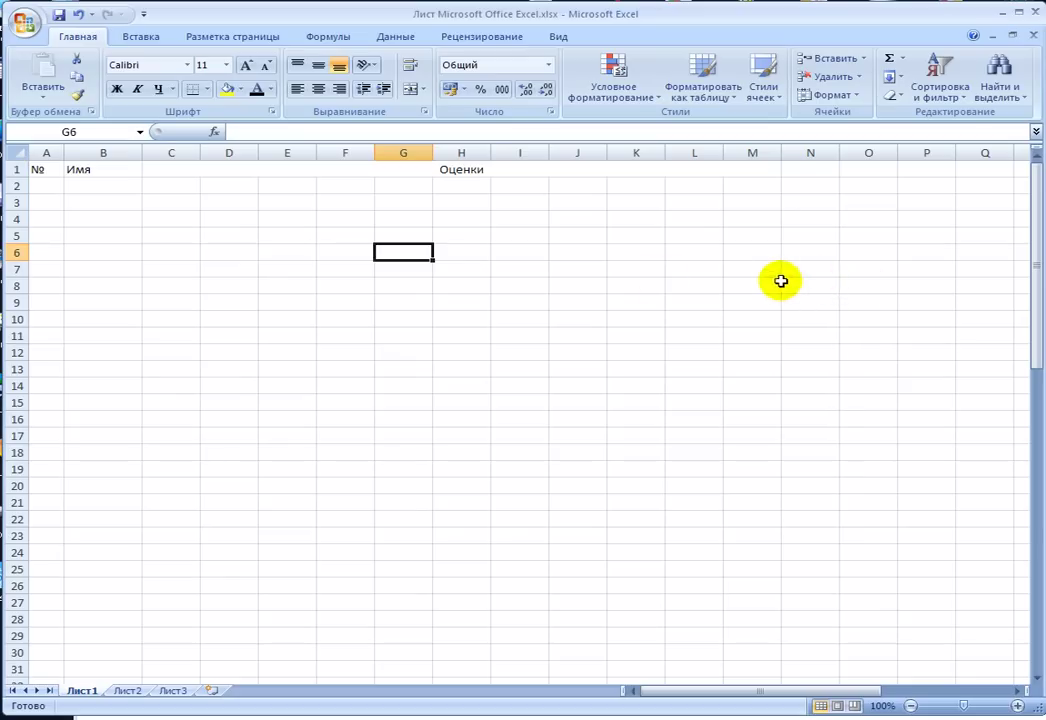
click(630, 168)
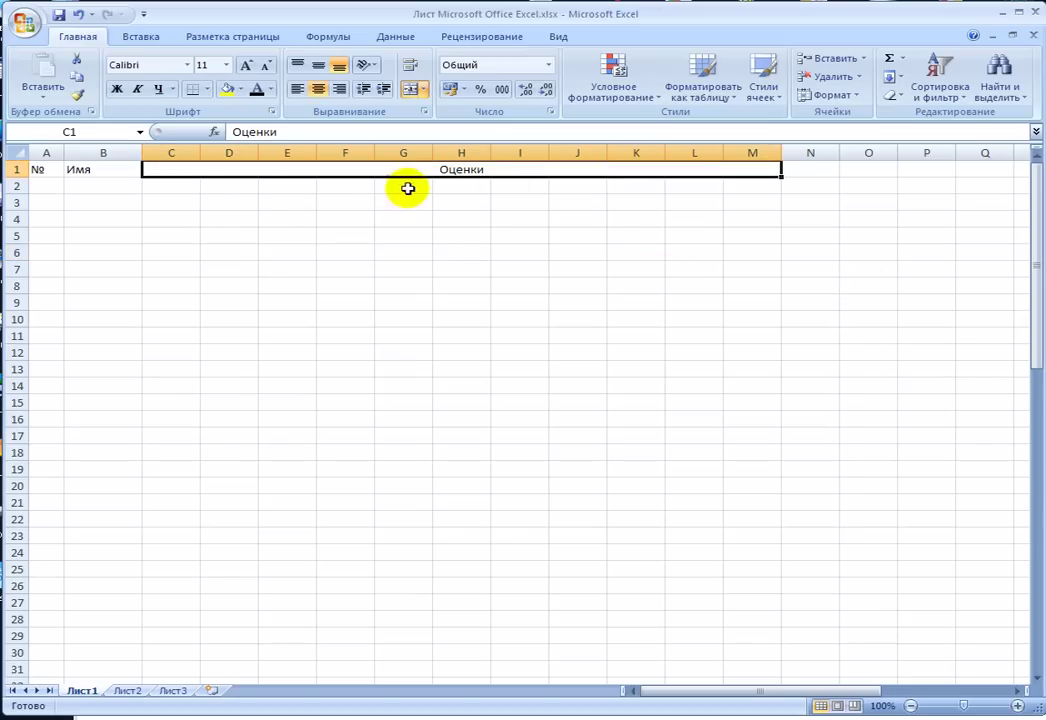
key(ctrl+z)
key(Down)
key(Right)
key(Right)
key(Right)
- Widen column N and enter the Сумма header in N1
click(474, 186)
click(584, 186)
click(682, 187)
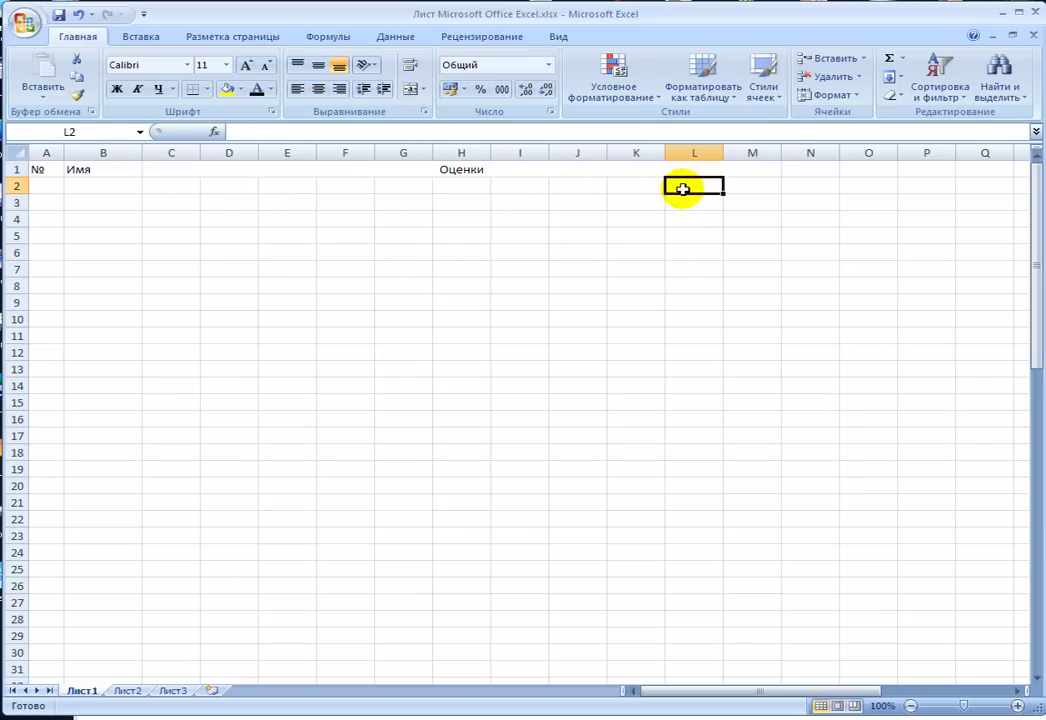
click(772, 188)
drag(840, 155, 884, 157)
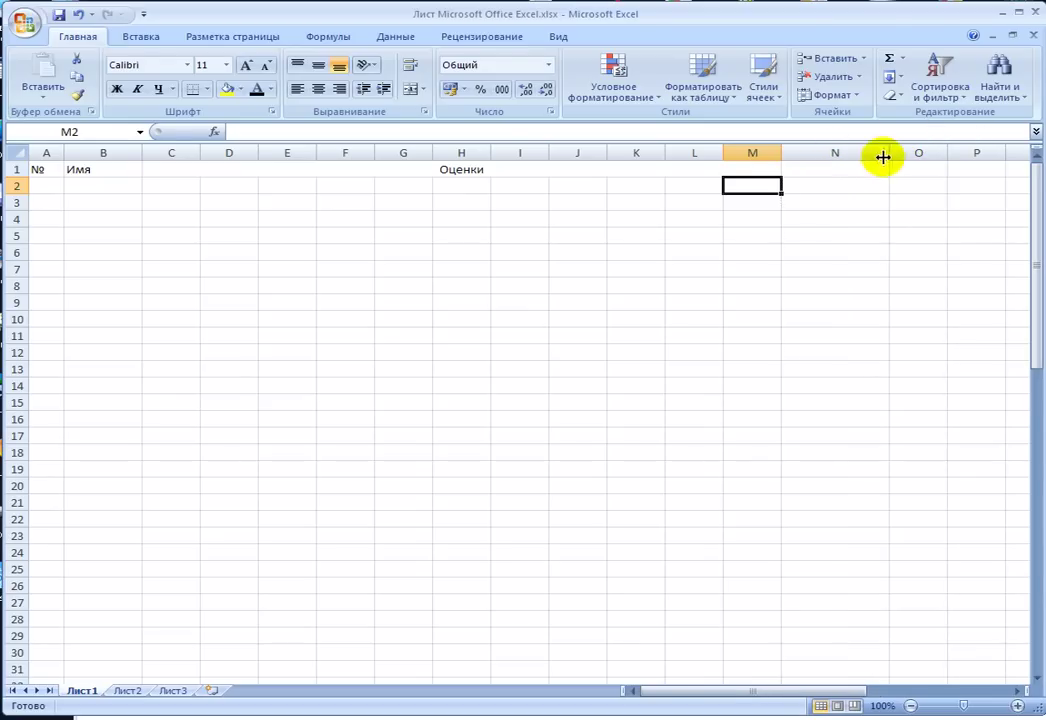
click(841, 166)
text(Сумма)
click(923, 171)
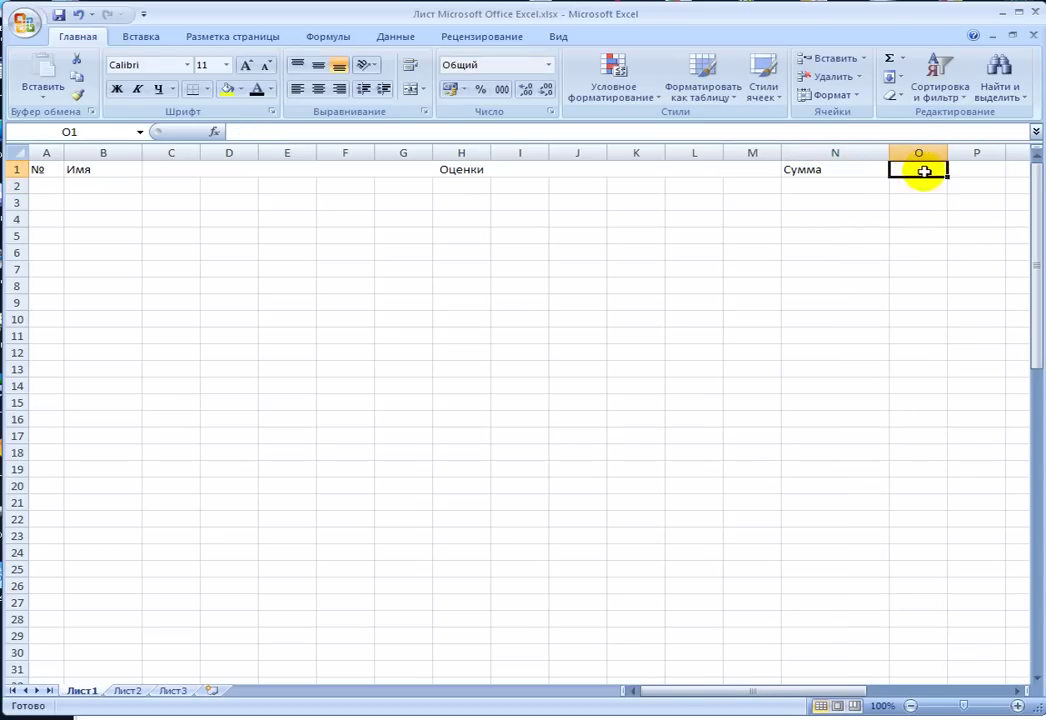
- Widen column O, enter Средняя in O1, and widen column B further
drag(947, 155, 968, 155)
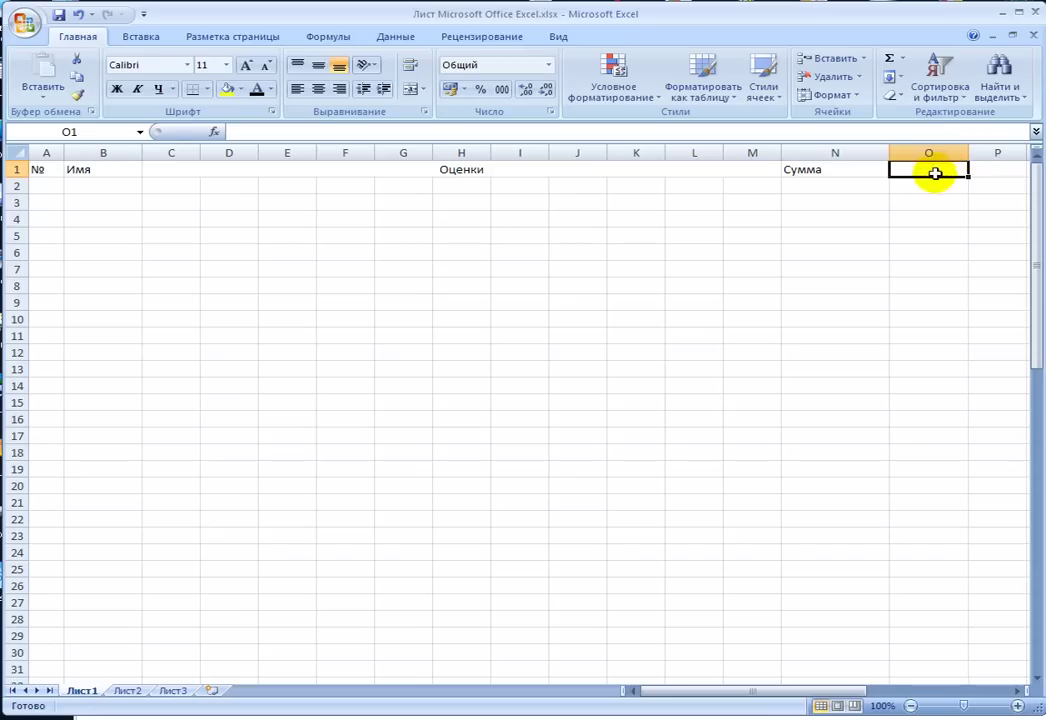
text(С)
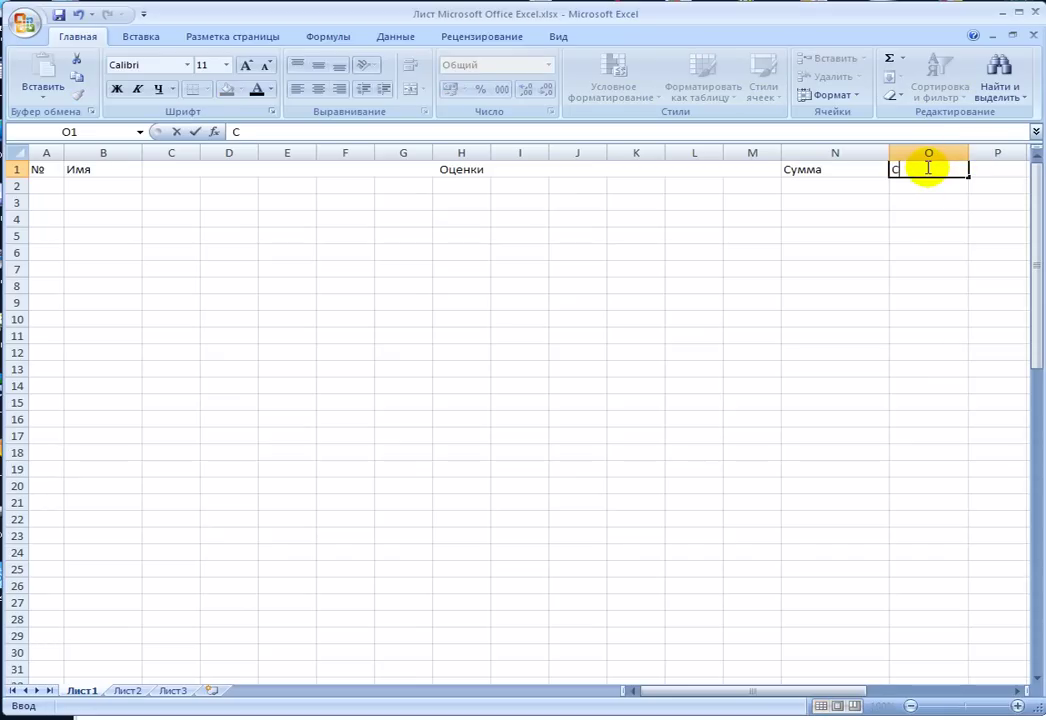
text(редняя)
click(952, 215)
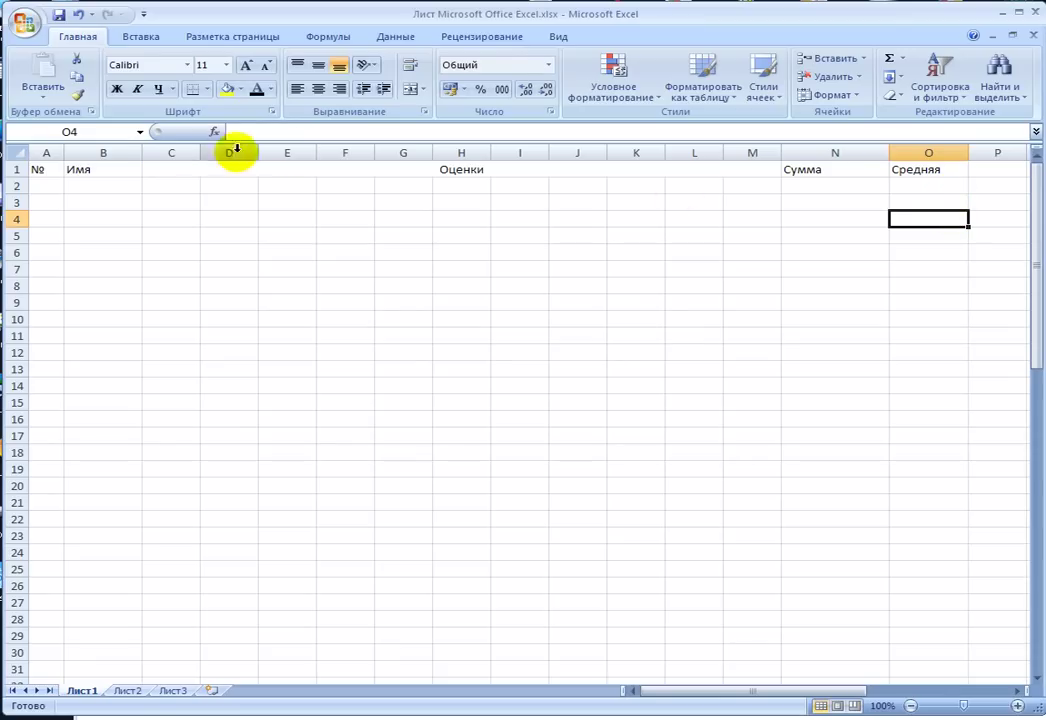
drag(141, 156, 199, 156)
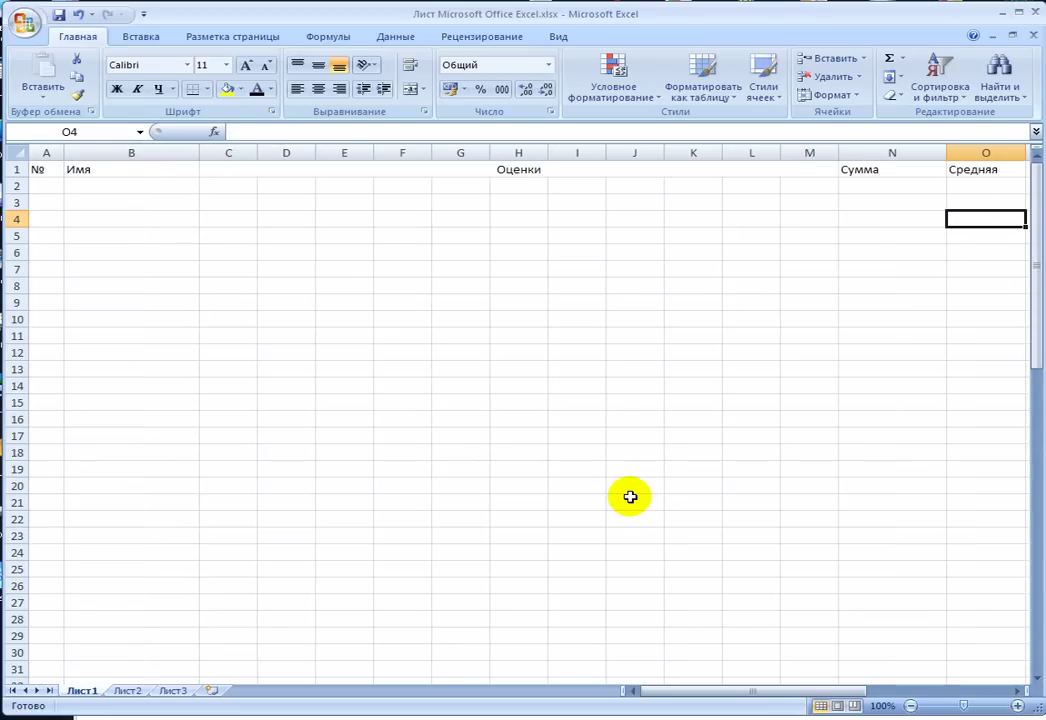
drag(672, 690, 672, 690)
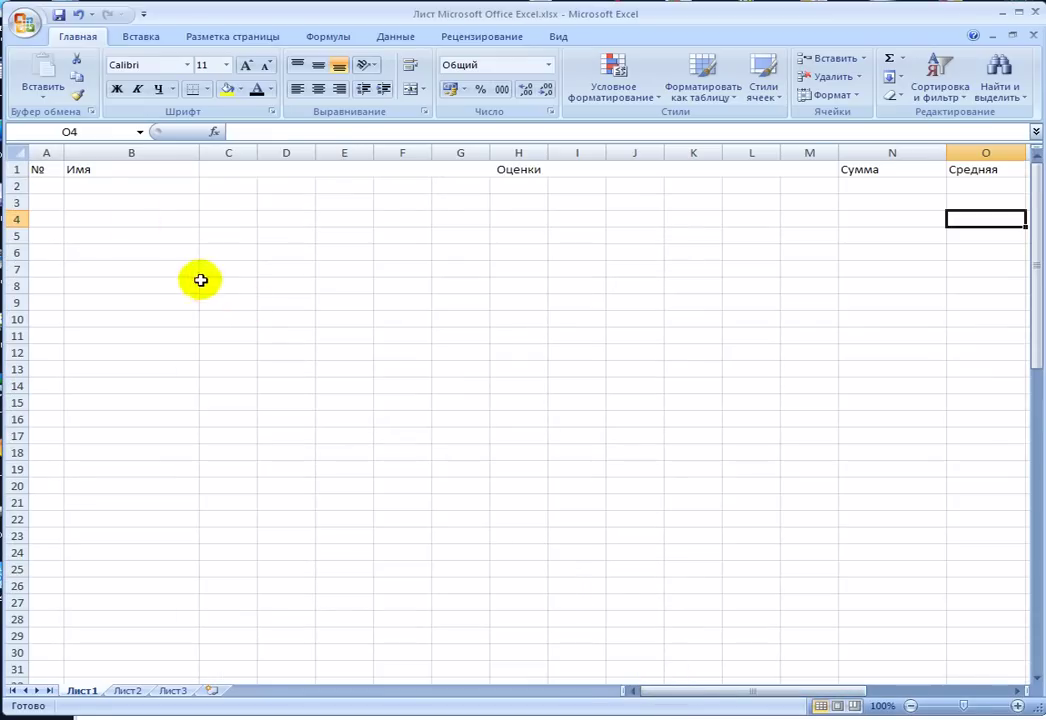
mouse_move(42, 169)
mouse_down()
mouse_move(344, 442)
mouse_move(983, 522)
mouse_up()
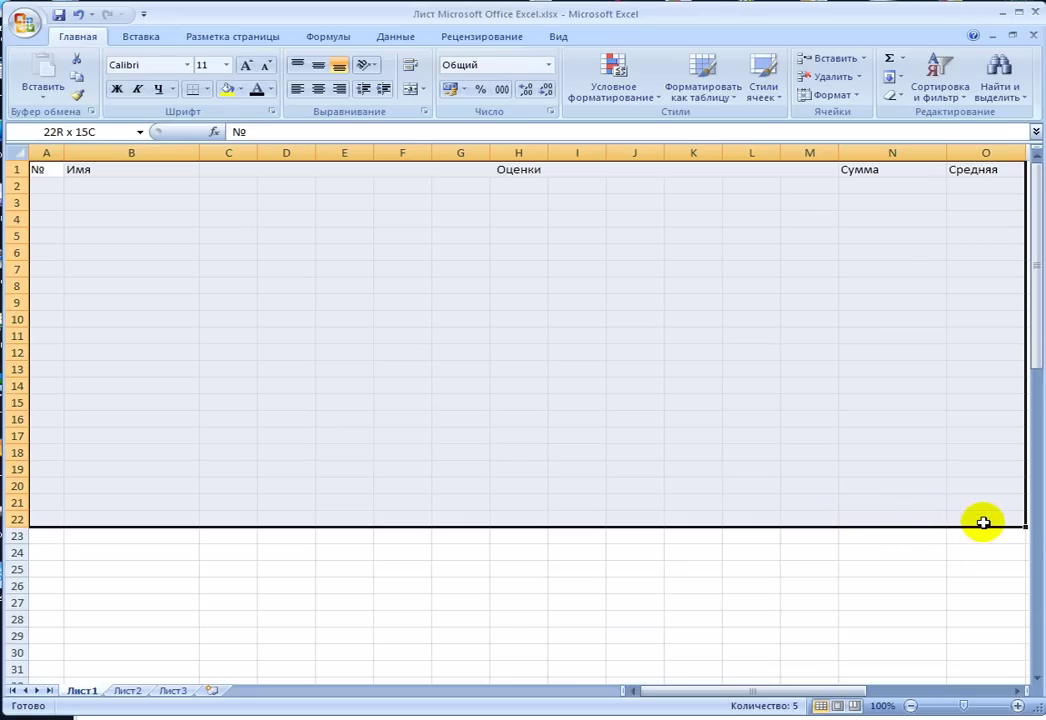
- Give the range A1:O22 thin Outline and Inside borders via Format Cells
drag(983, 522, 983, 522)
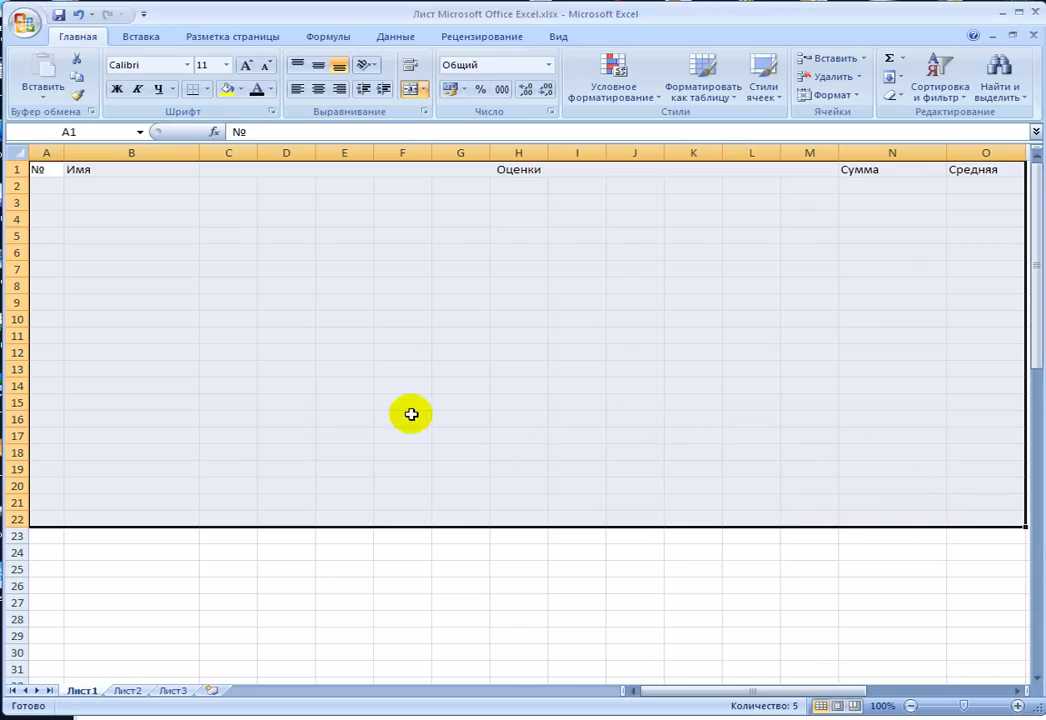
right_click(419, 345)
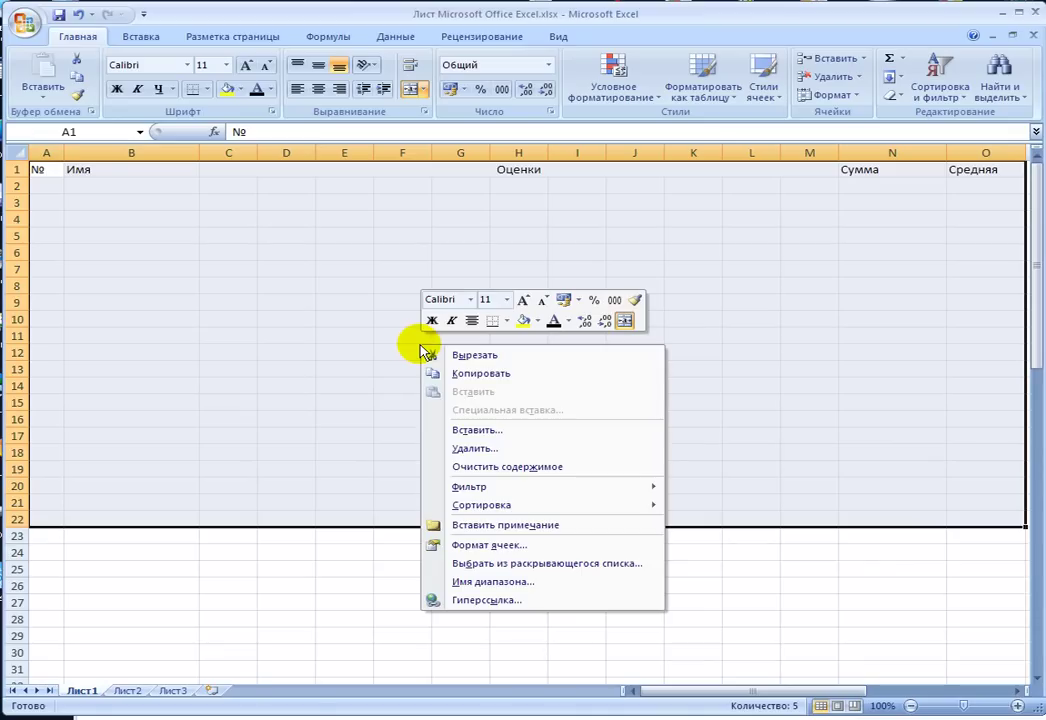
click(525, 545)
drag(595, 352, 669, 199)
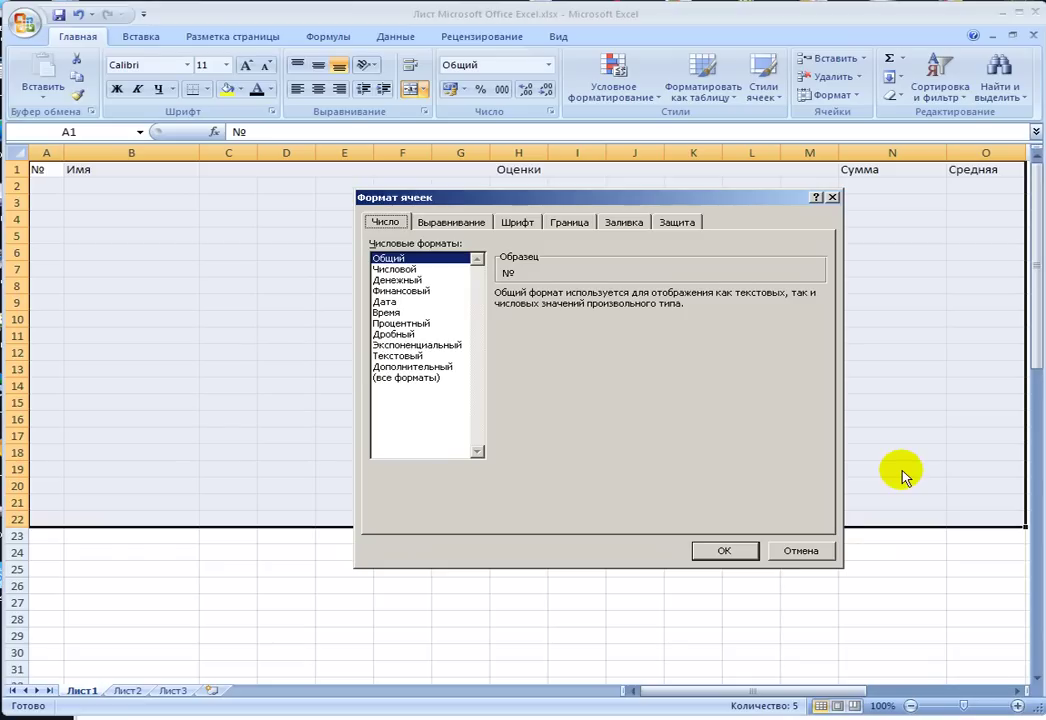
click(567, 222)
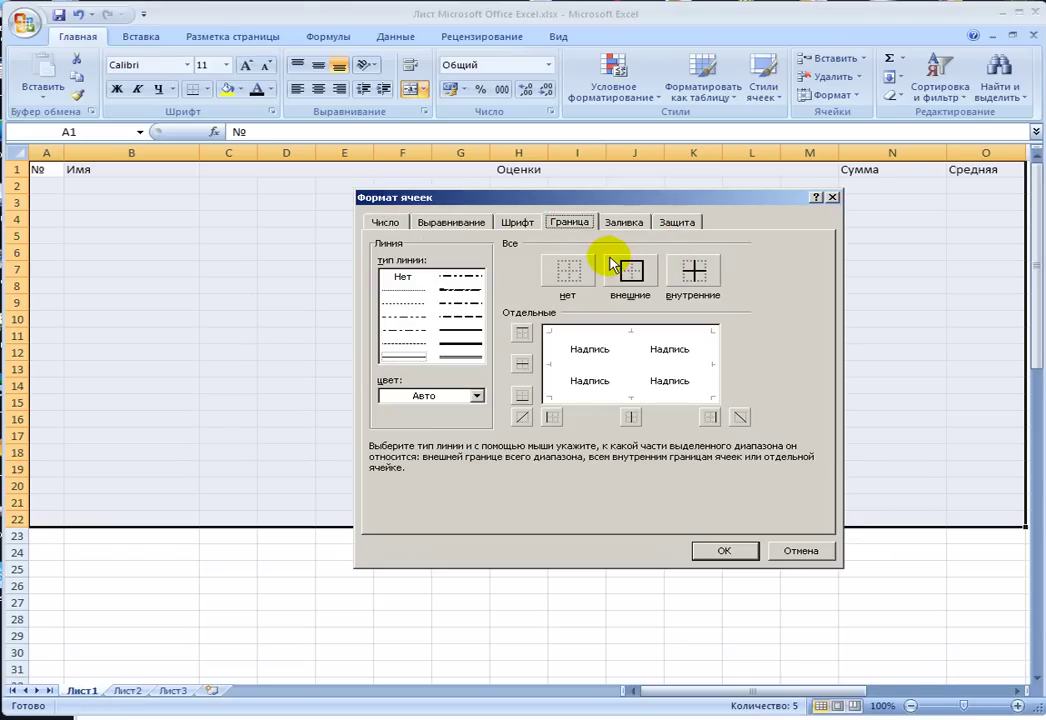
click(646, 285)
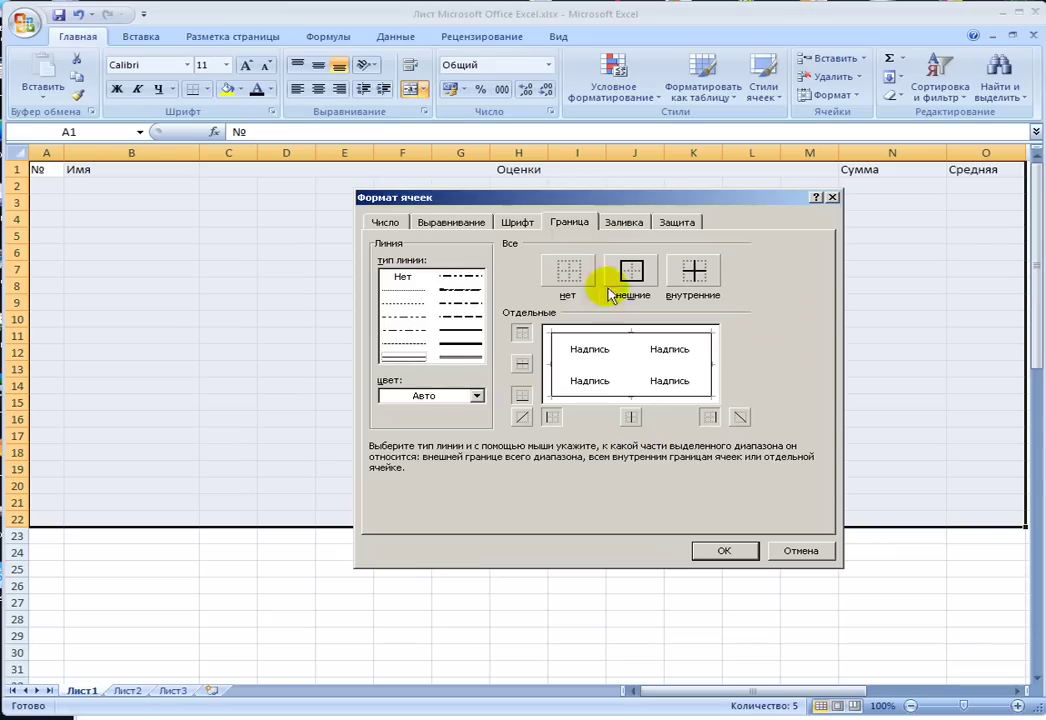
click(694, 272)
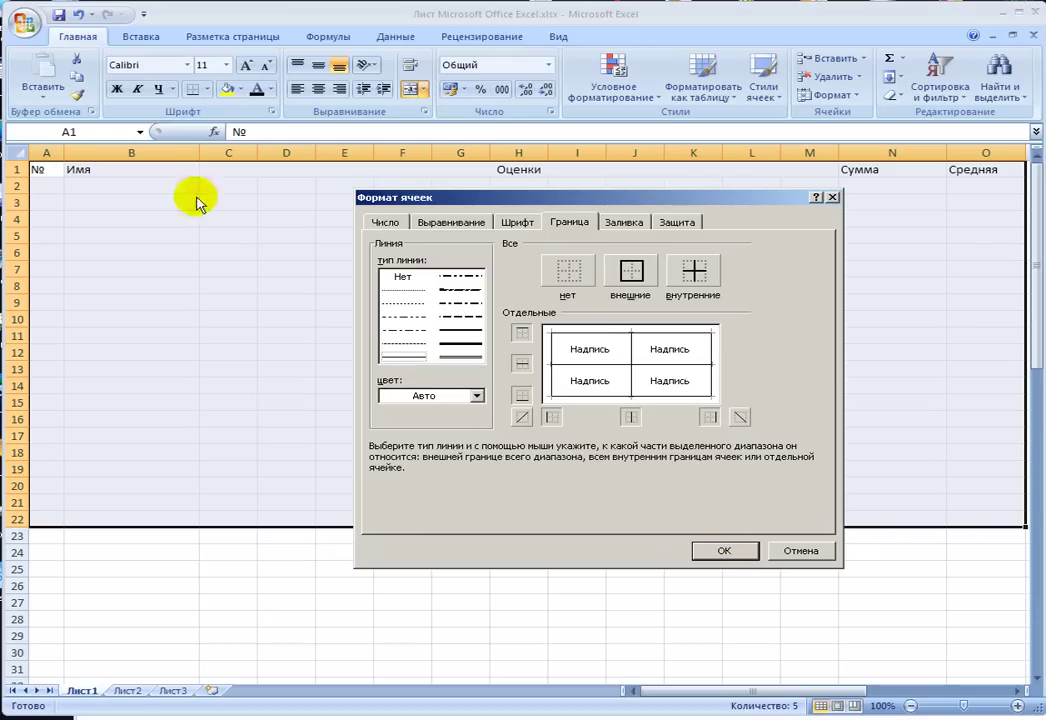
click(723, 551)
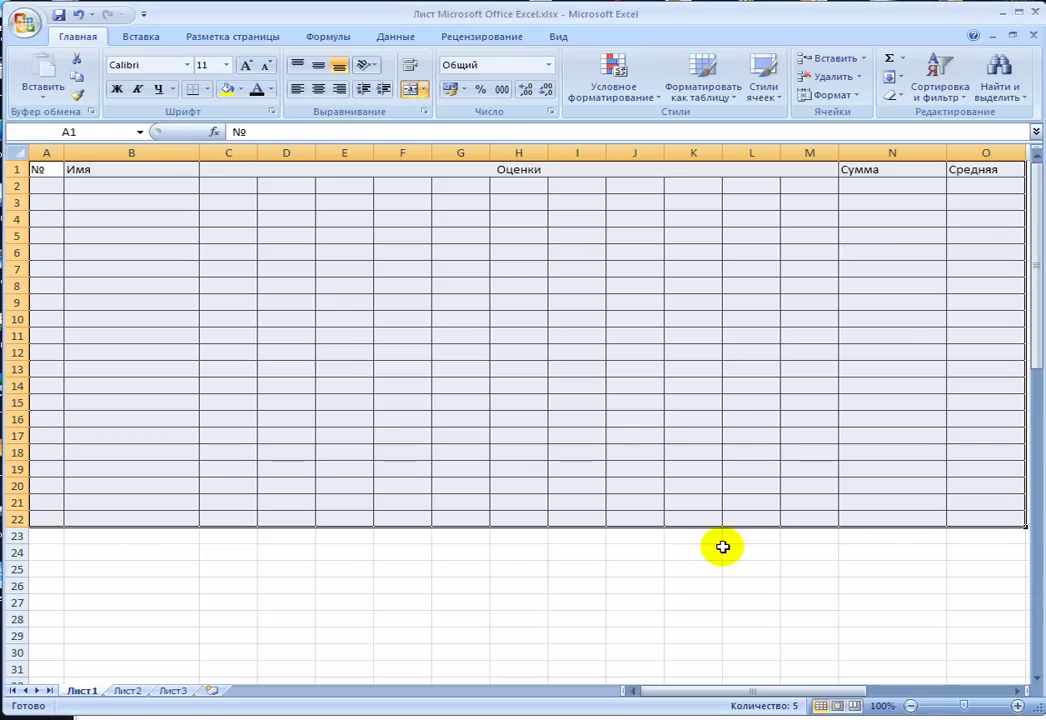
click(720, 421)
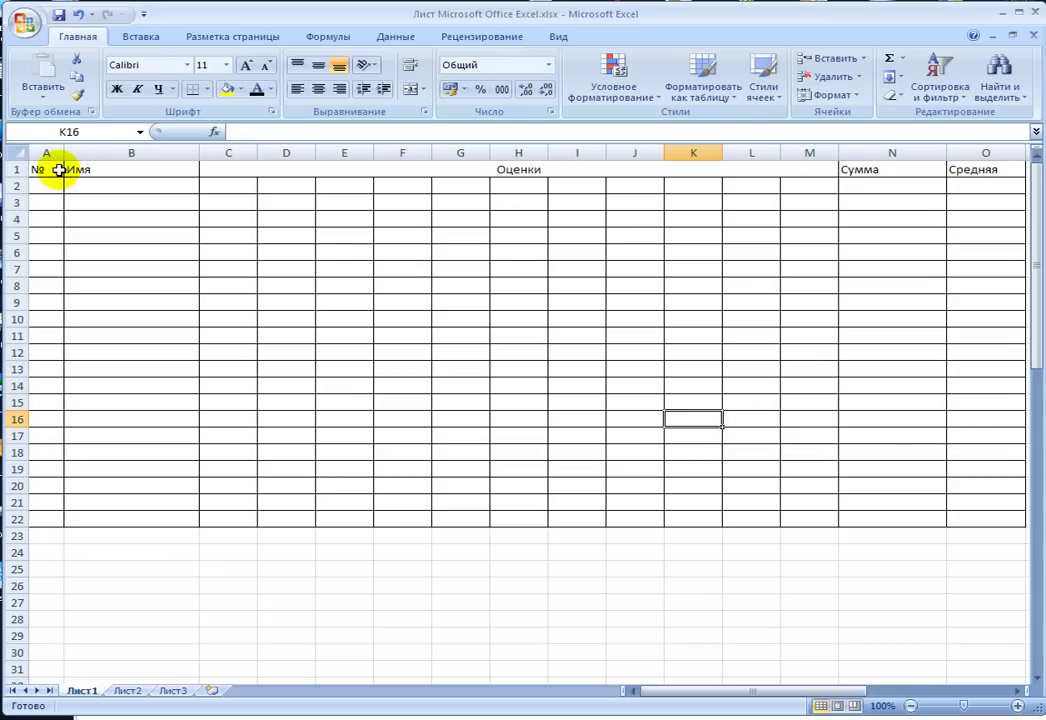
- Select header row A1:O1 and give it an outline border in Format Cells
drag(40, 170, 255, 168)
click(228, 217)
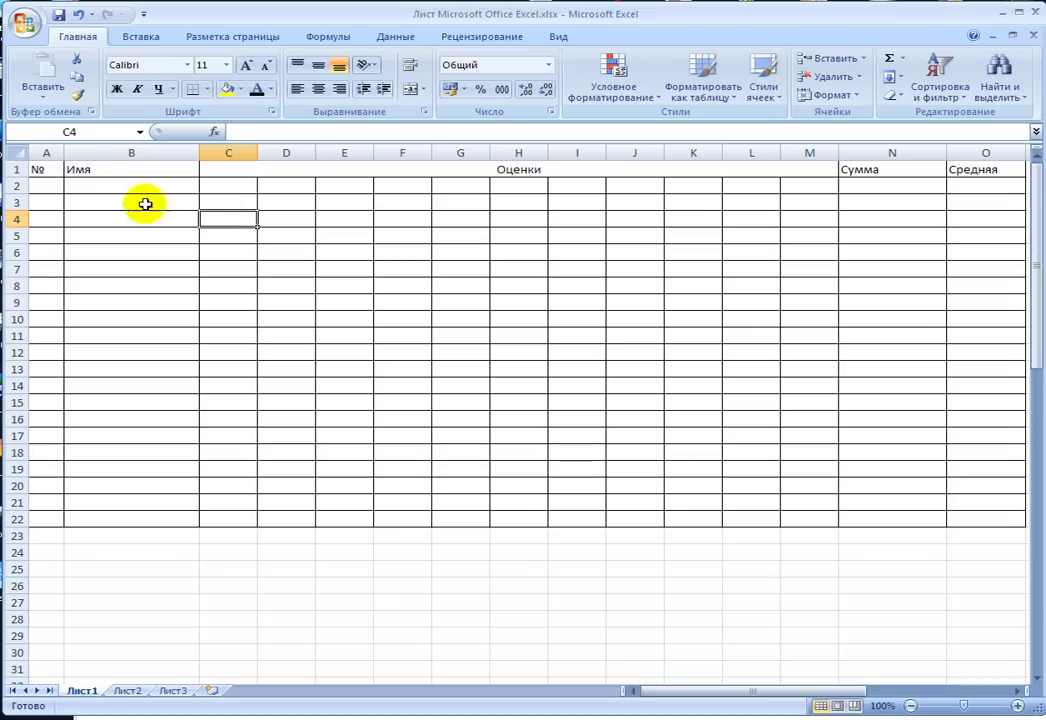
click(55, 170)
drag(55, 170, 985, 171)
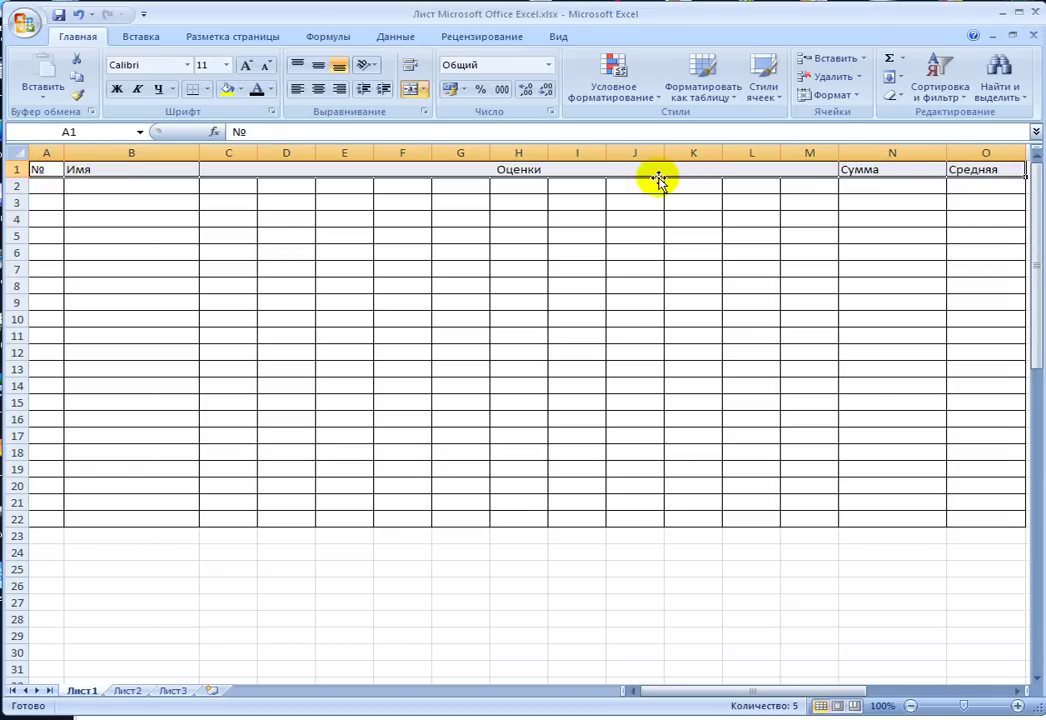
right_click(377, 168)
click(419, 368)
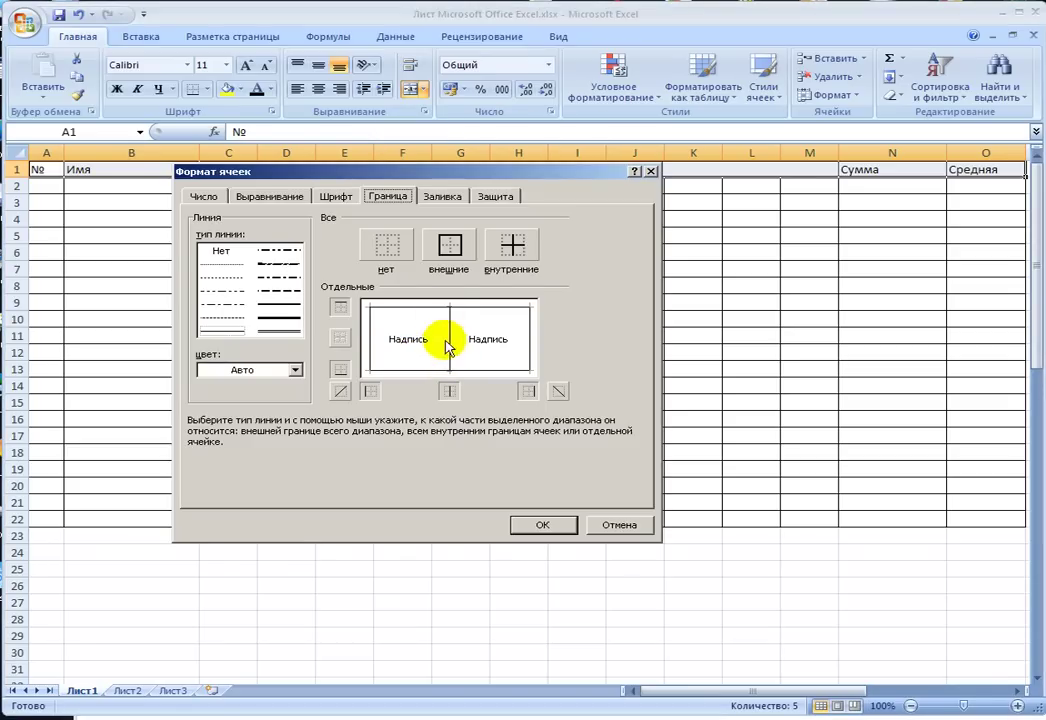
click(455, 243)
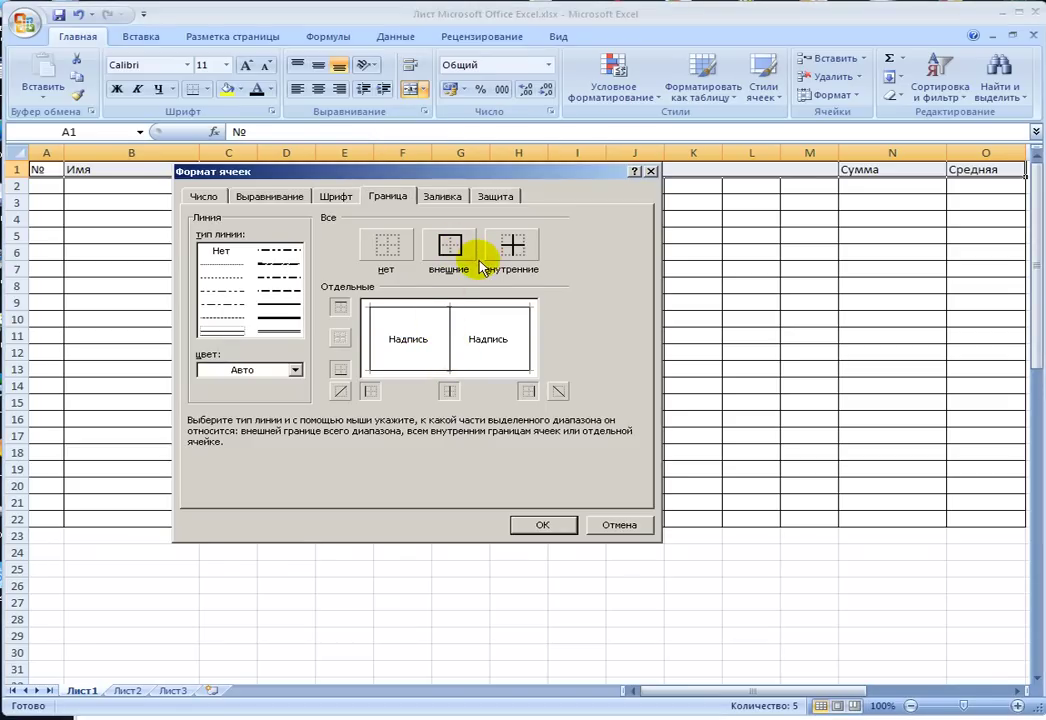
- Make the header row's outline and vertical dividers a thick line style
click(282, 320)
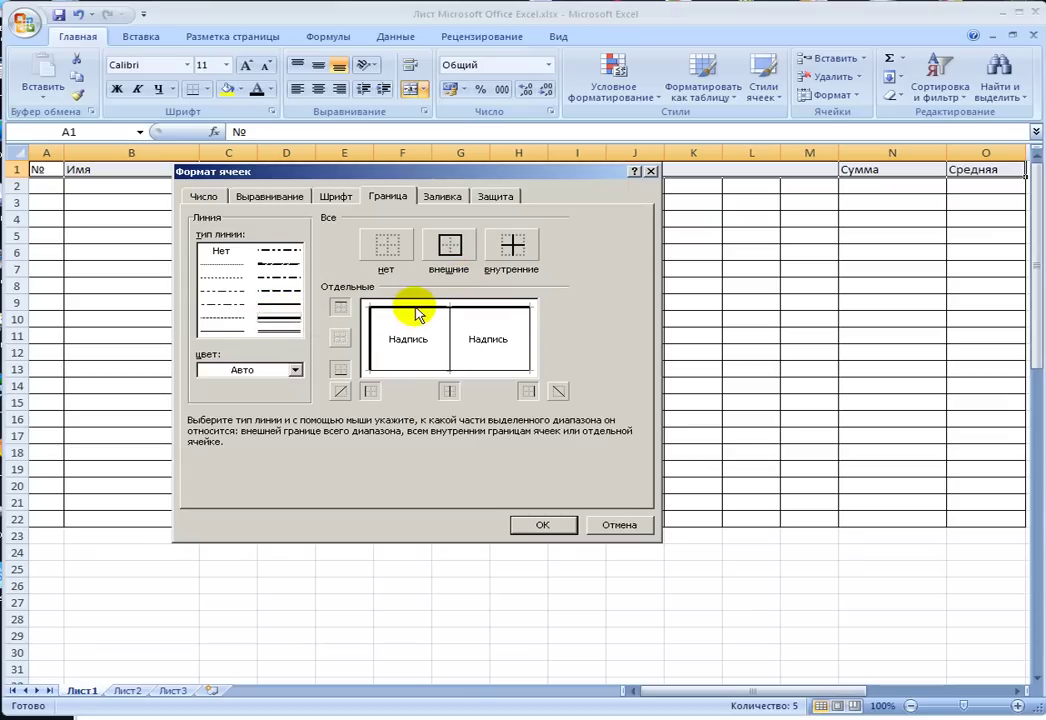
click(481, 371)
click(528, 348)
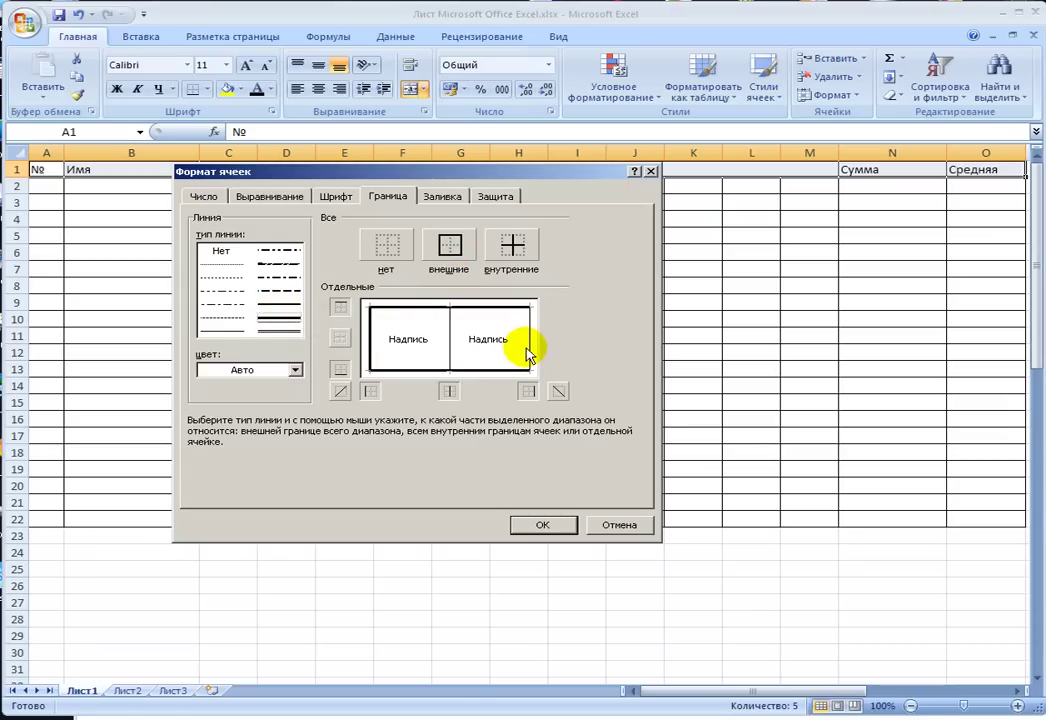
click(413, 308)
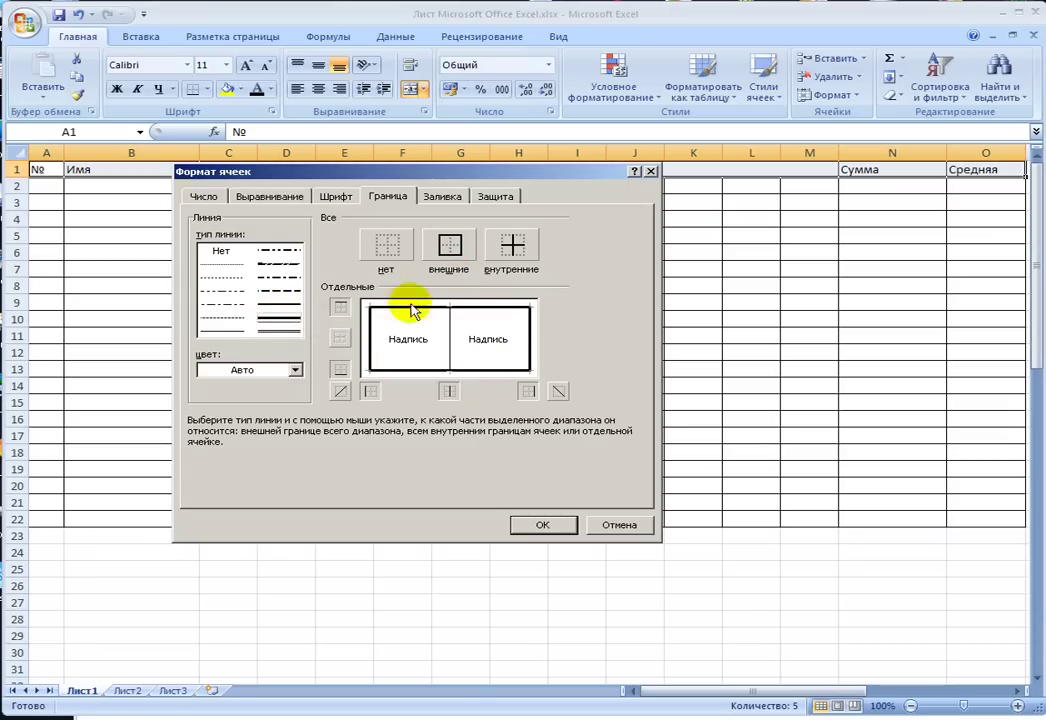
click(455, 394)
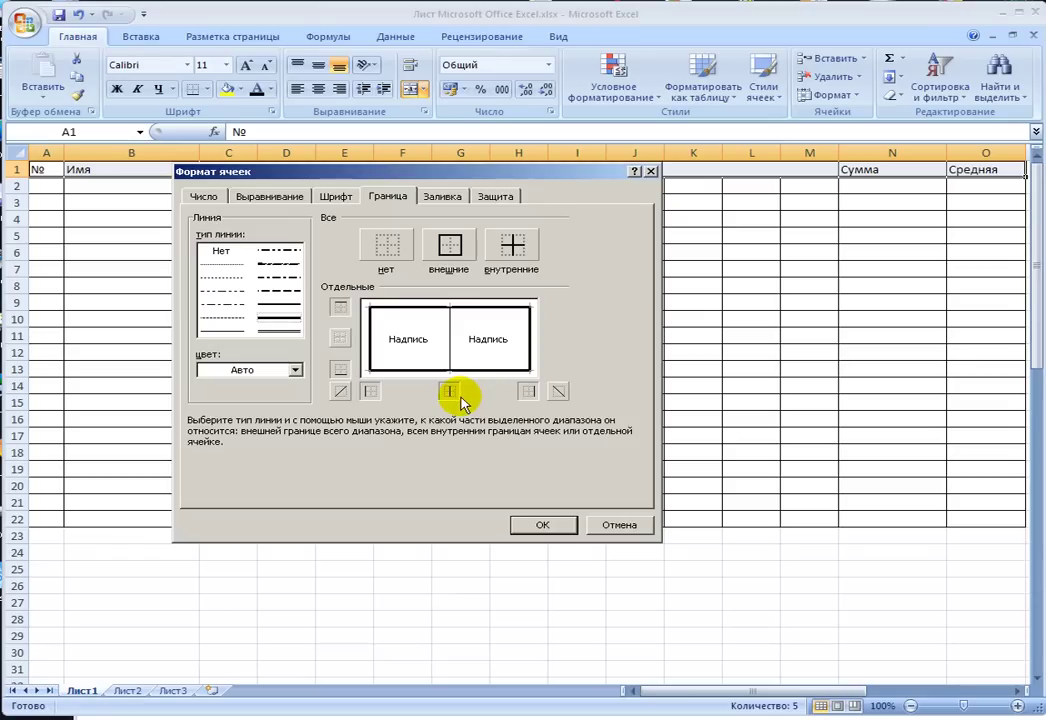
click(452, 350)
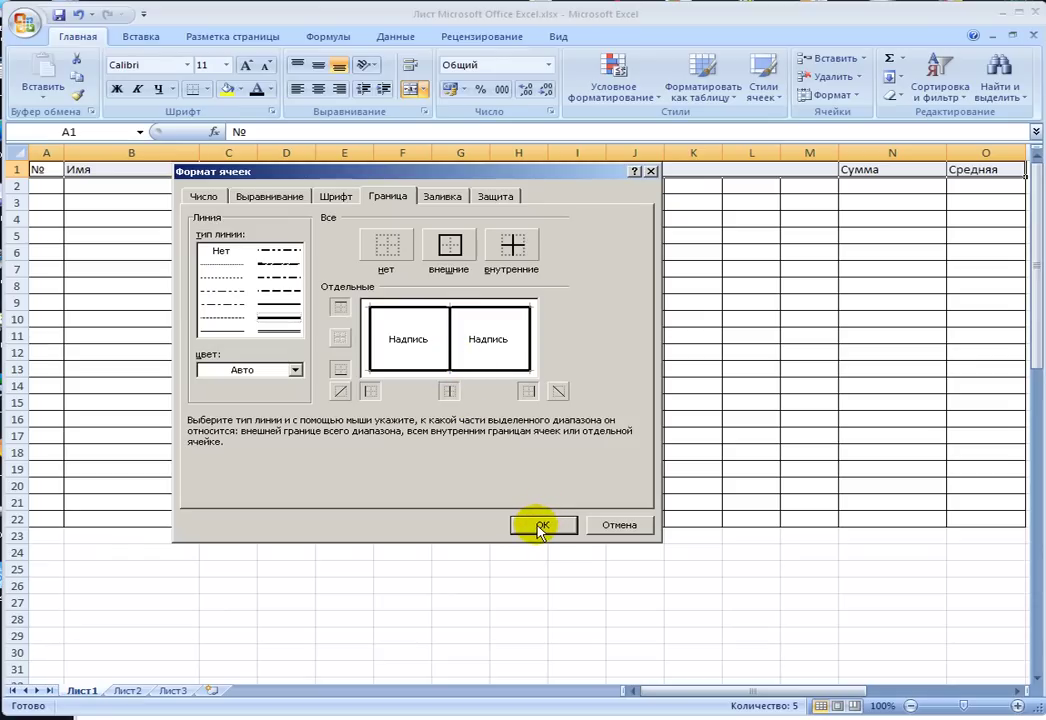
click(540, 527)
click(608, 438)
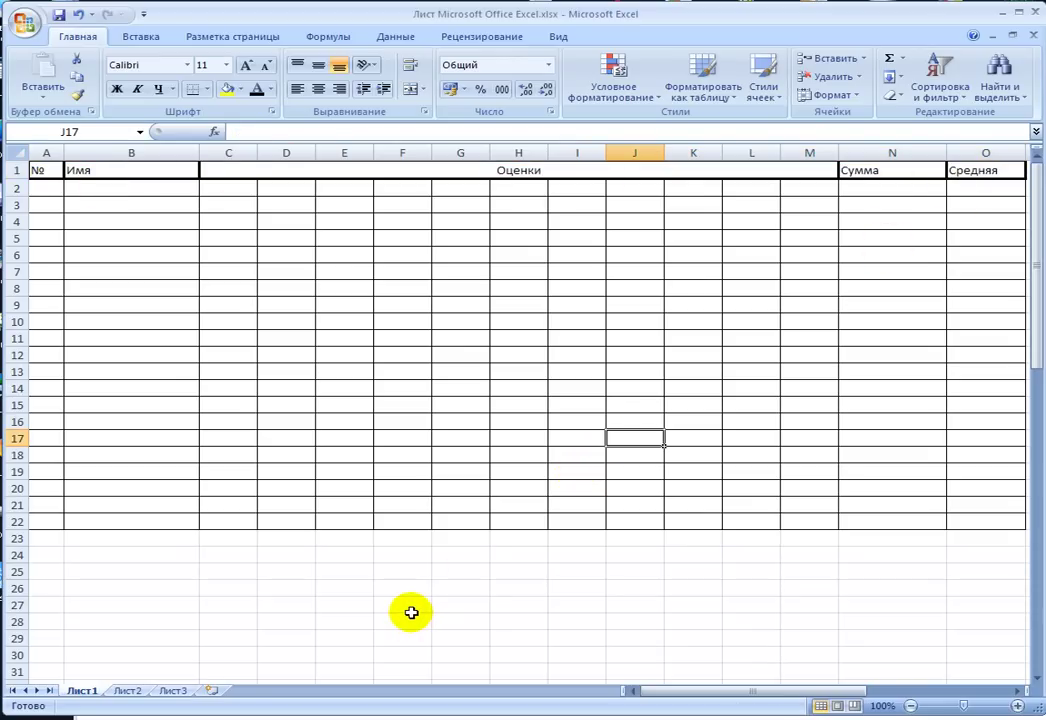
drag(45, 170, 997, 177)
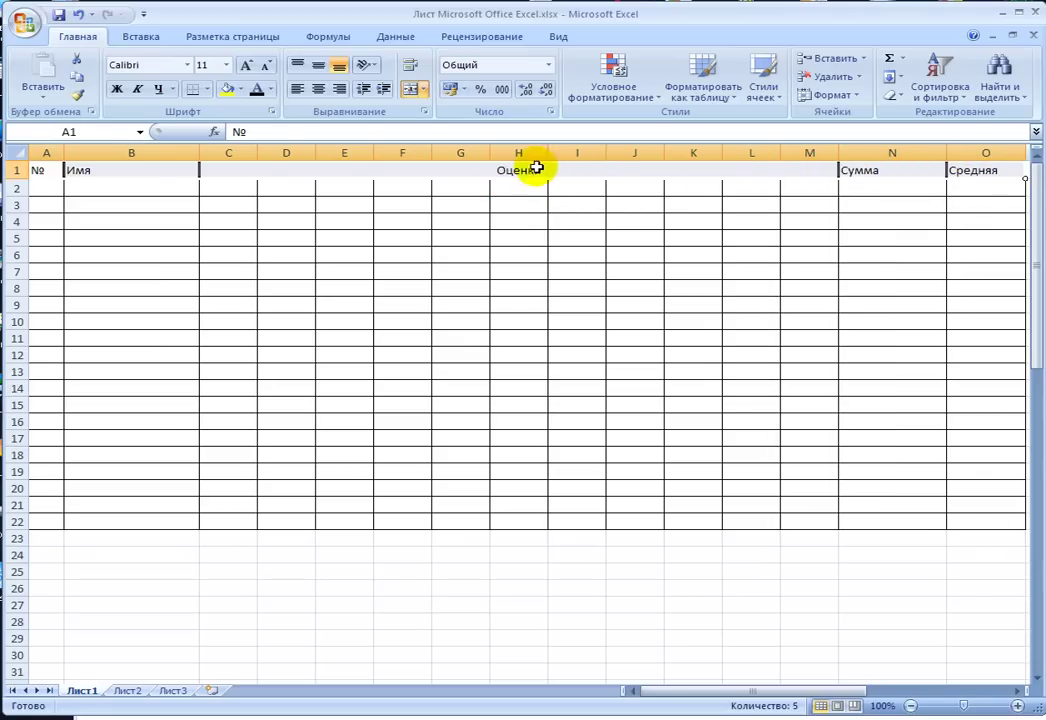
- Fill the header row grey and cell G11 light green
click(241, 90)
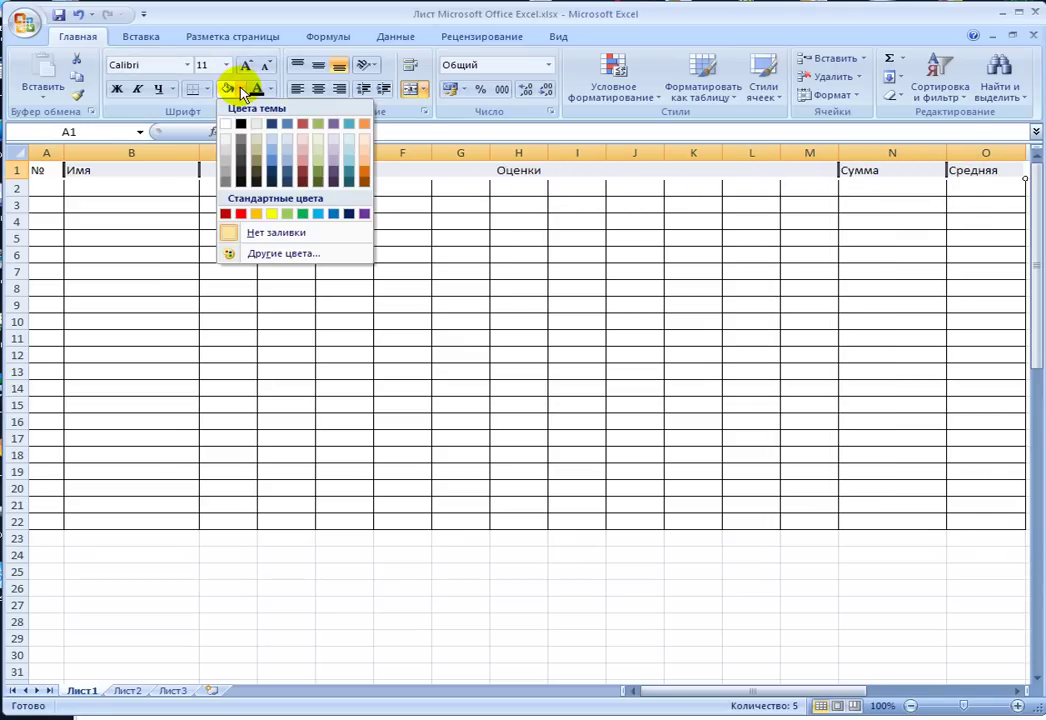
click(242, 92)
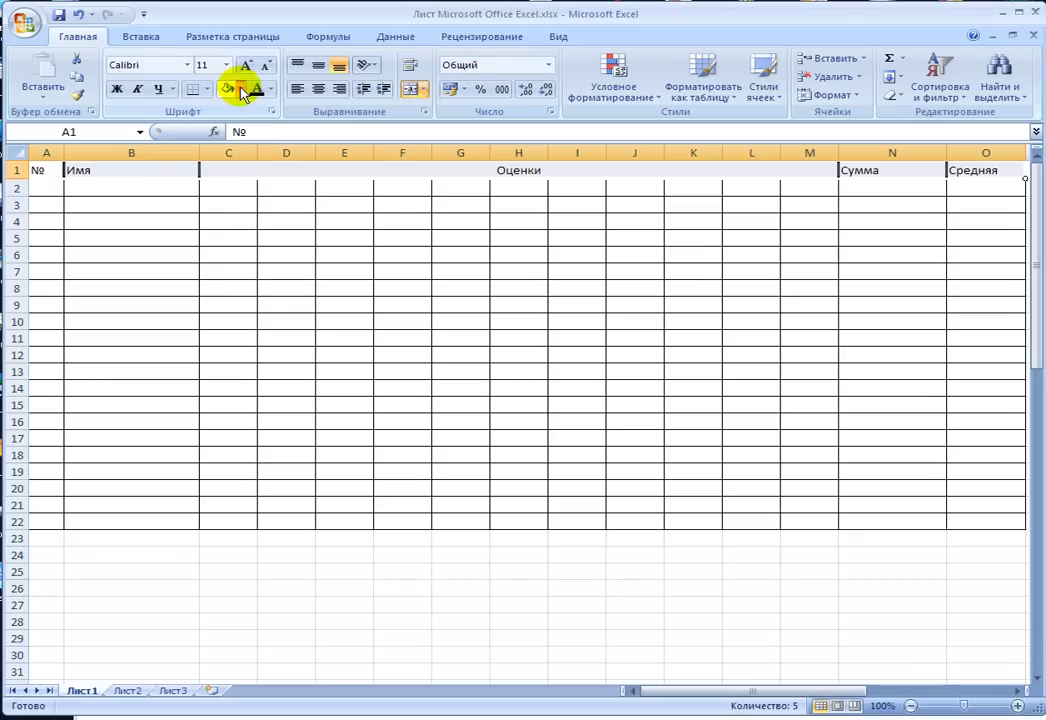
click(241, 90)
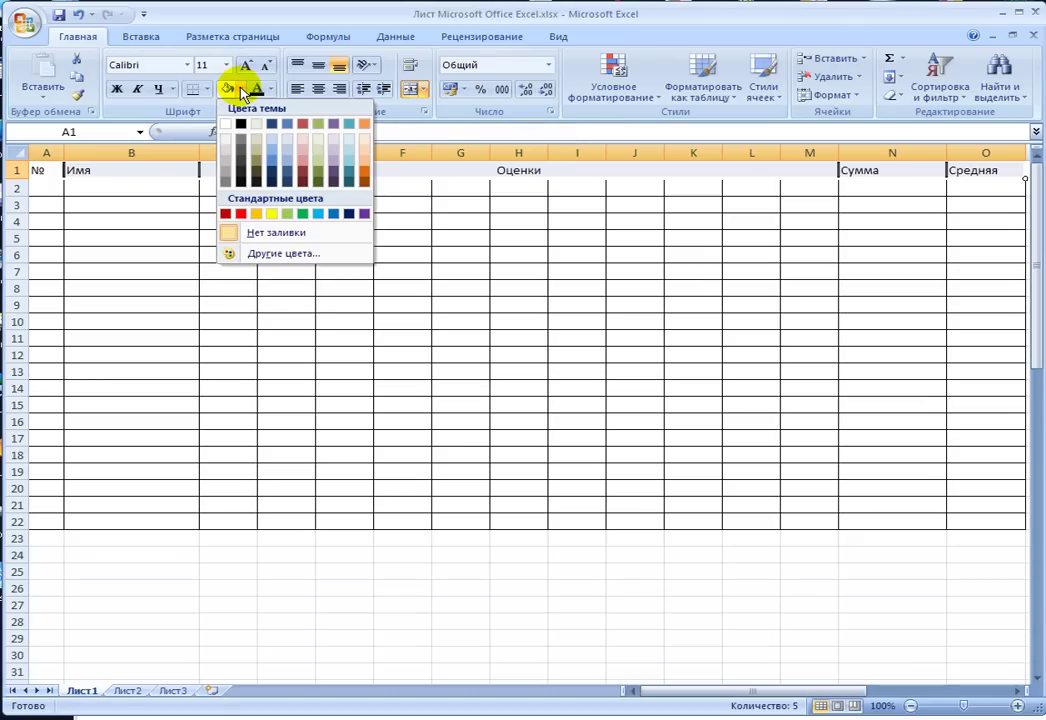
click(226, 153)
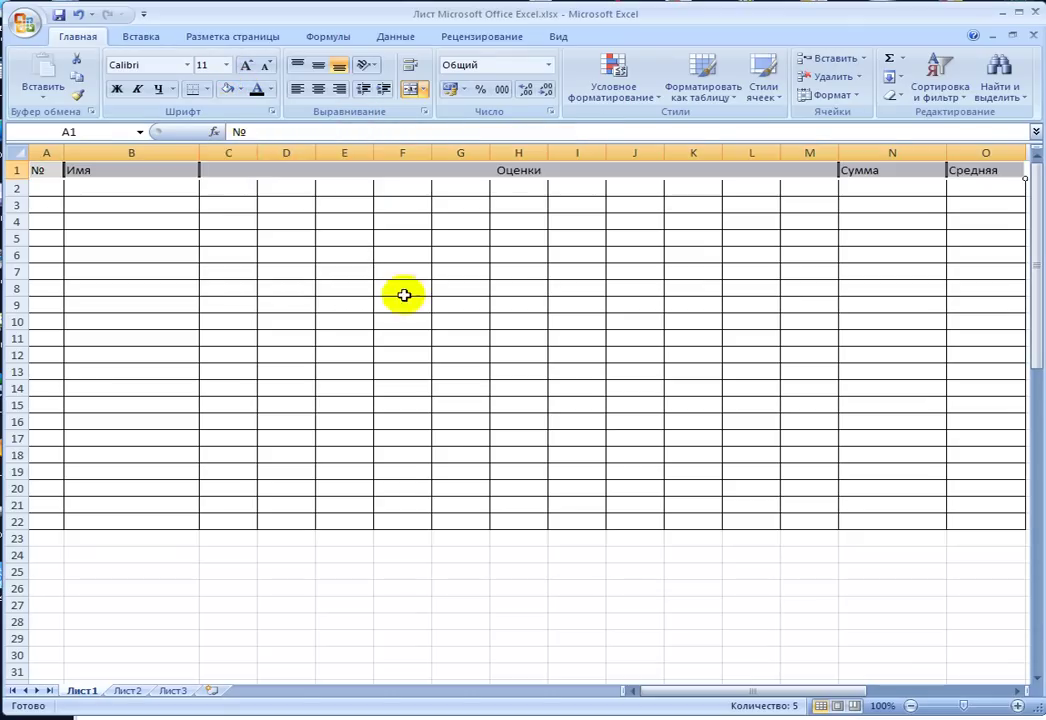
click(460, 338)
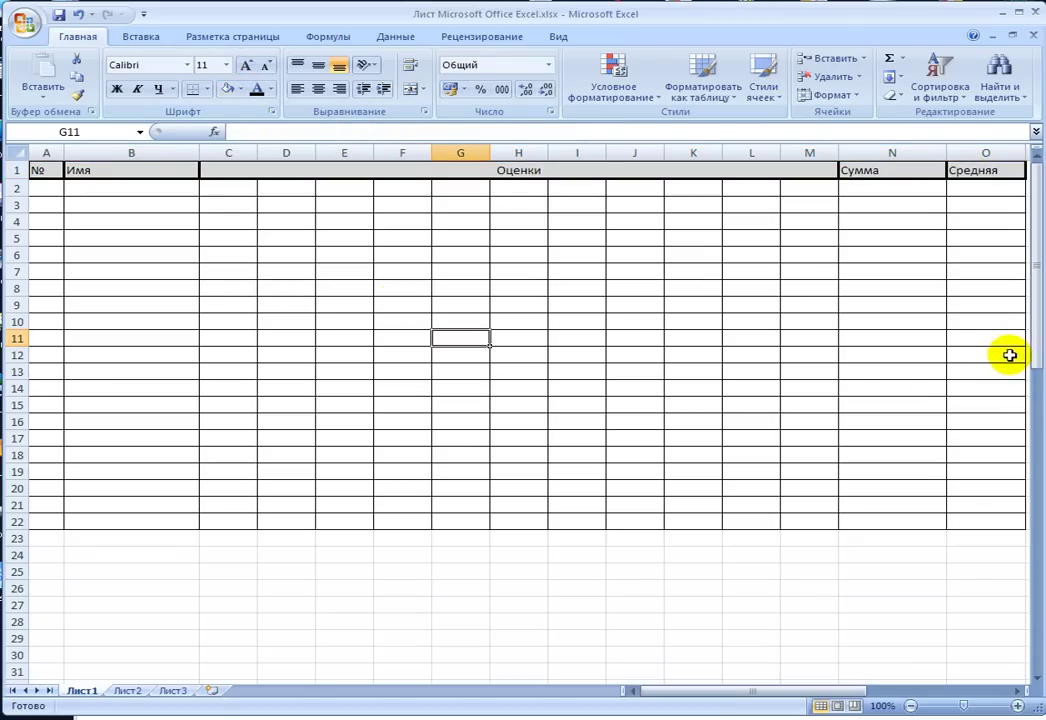
click(241, 90)
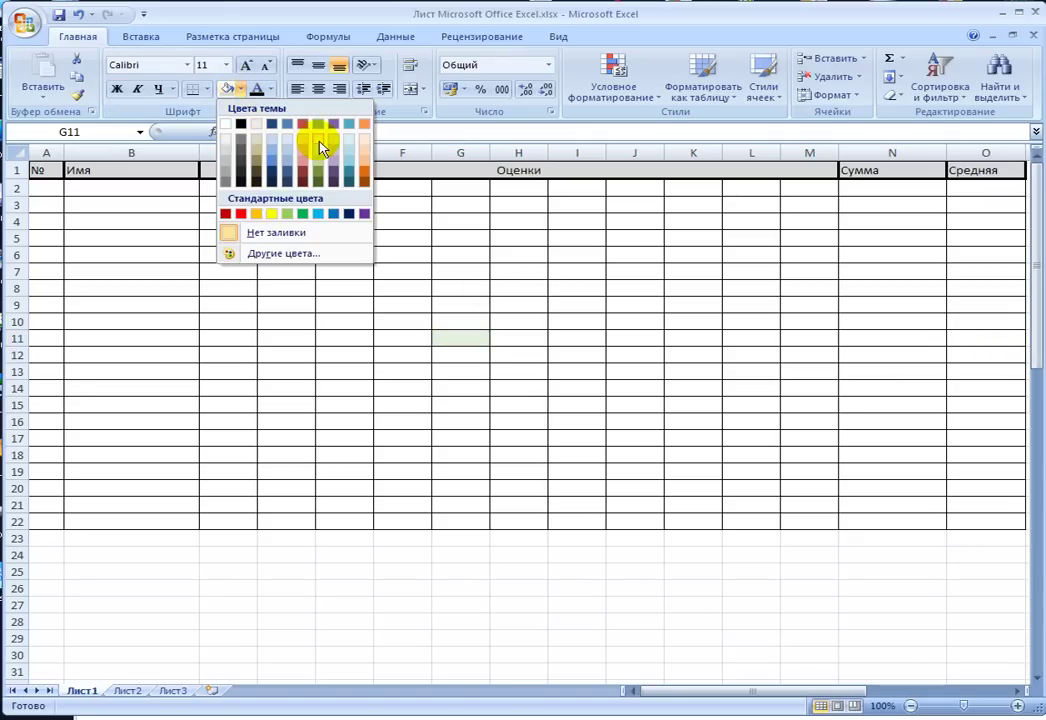
click(320, 146)
click(330, 254)
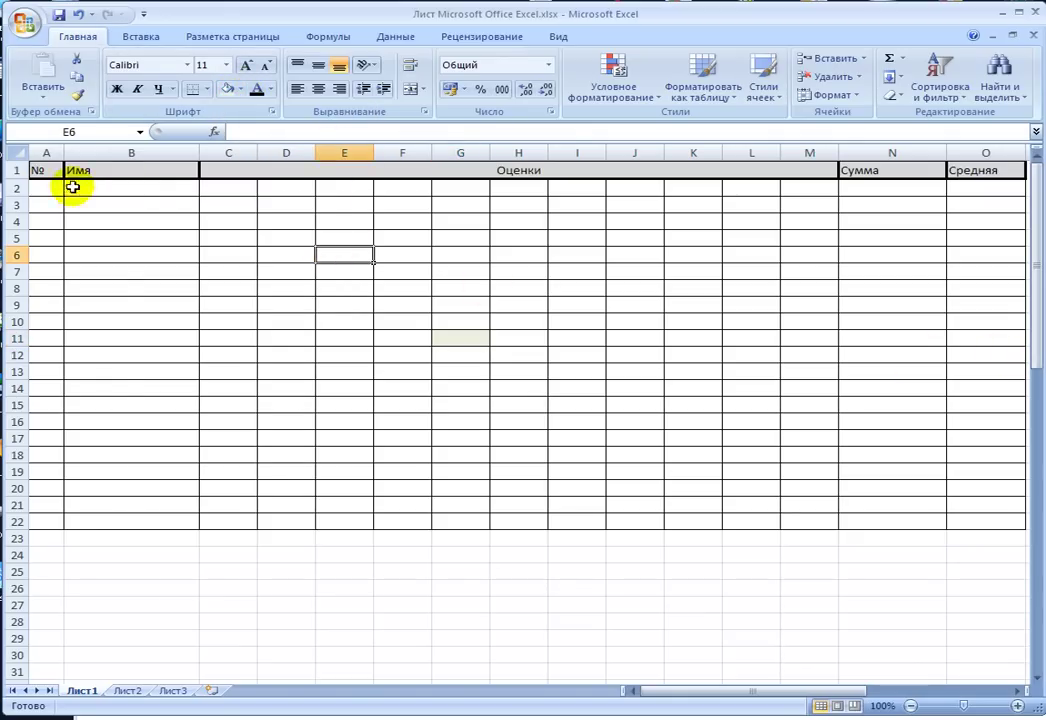
- Refill header row A1:O1 with a lighter pale green shade
drag(40, 170, 968, 171)
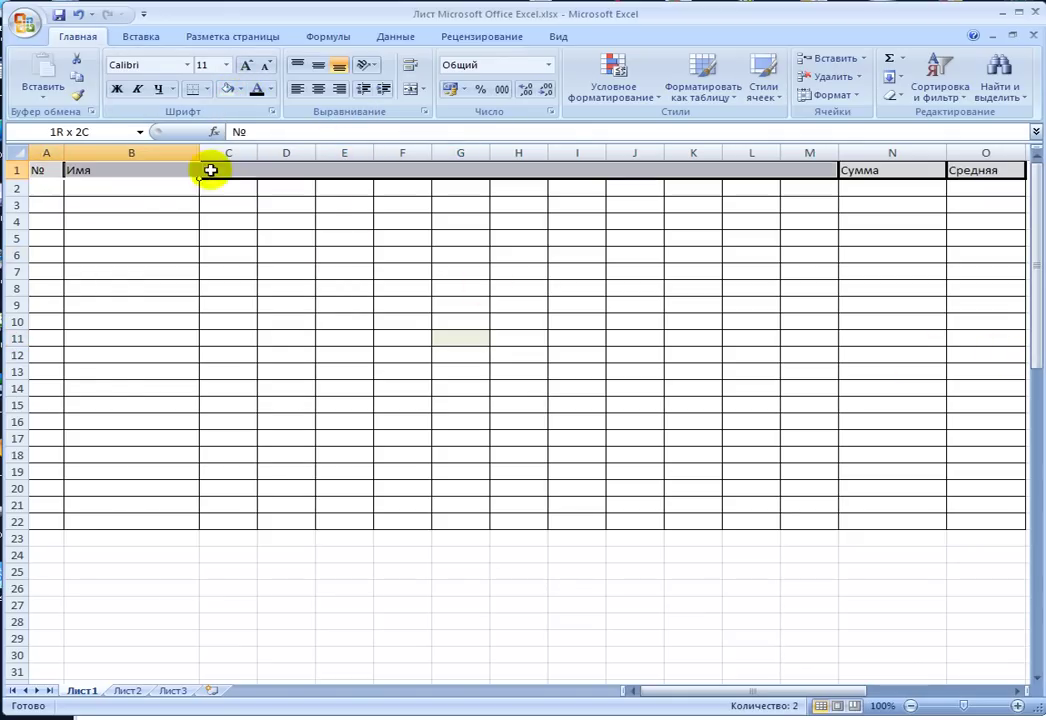
click(240, 89)
click(320, 140)
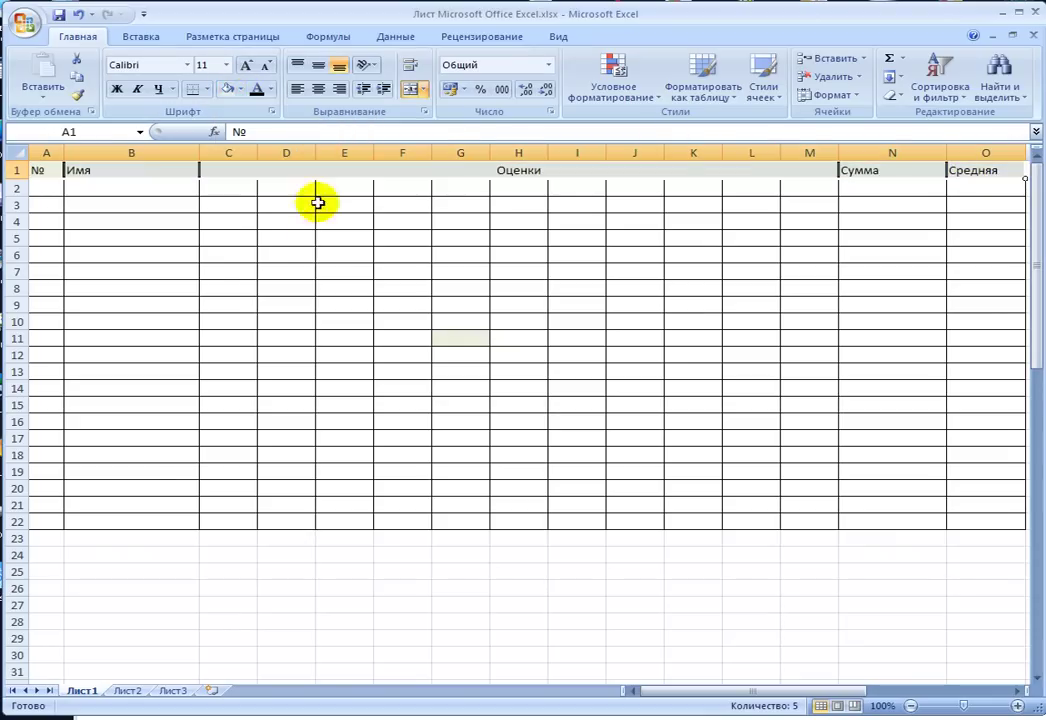
click(340, 220)
click(809, 338)
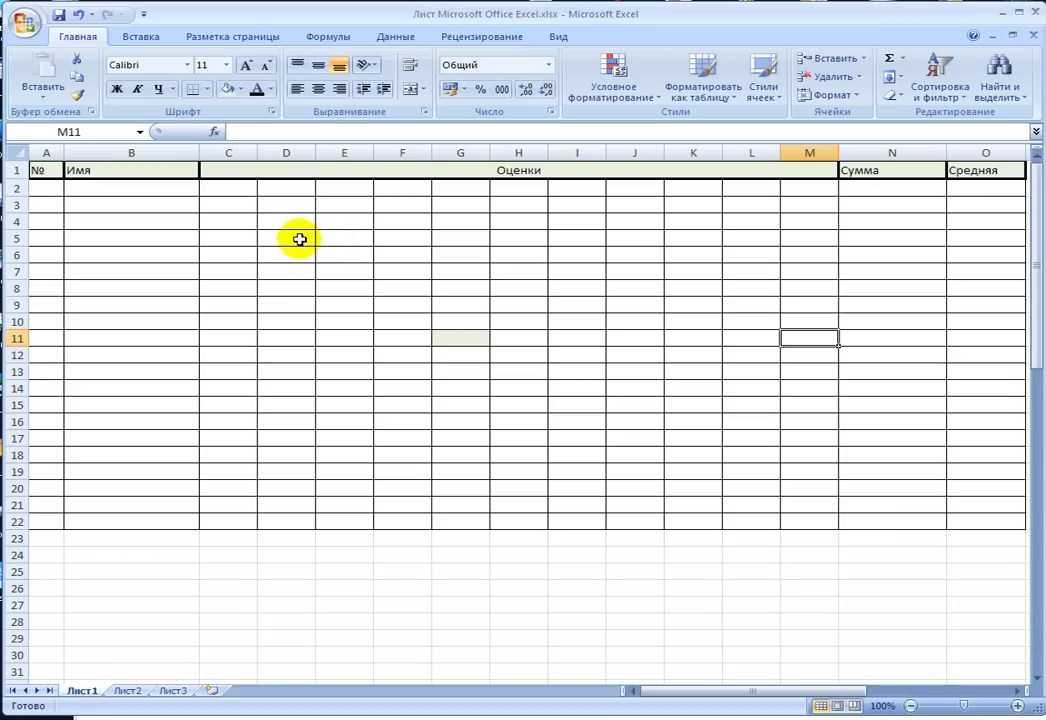
click(42, 187)
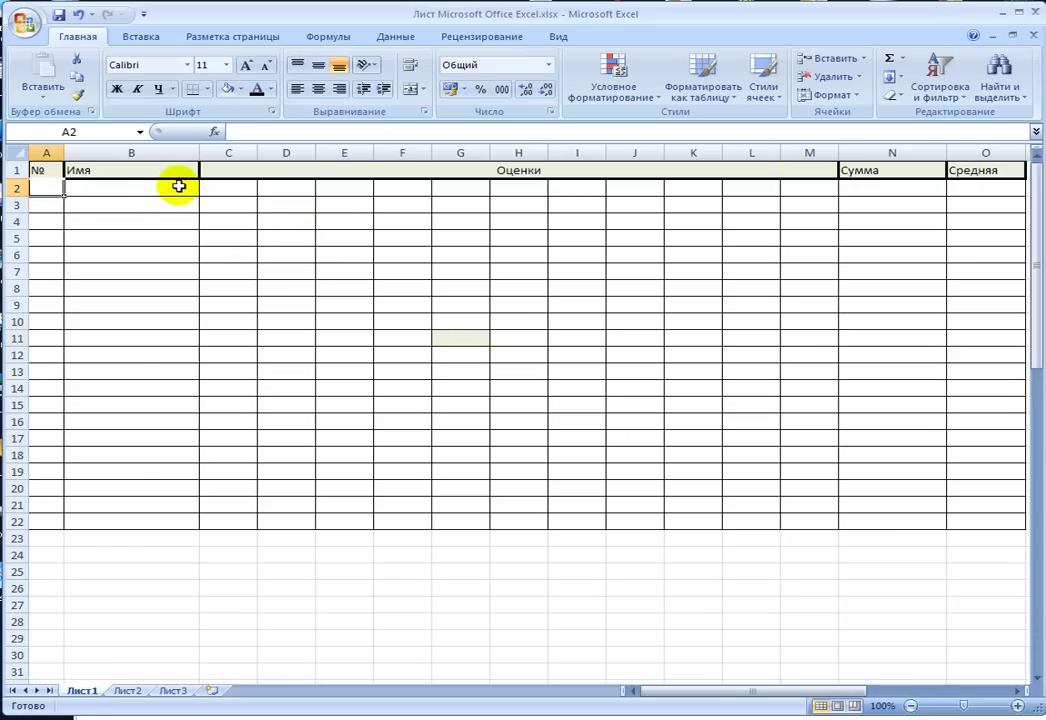
- Enter the numbering formula =A2+1 in cell A3
click(42, 221)
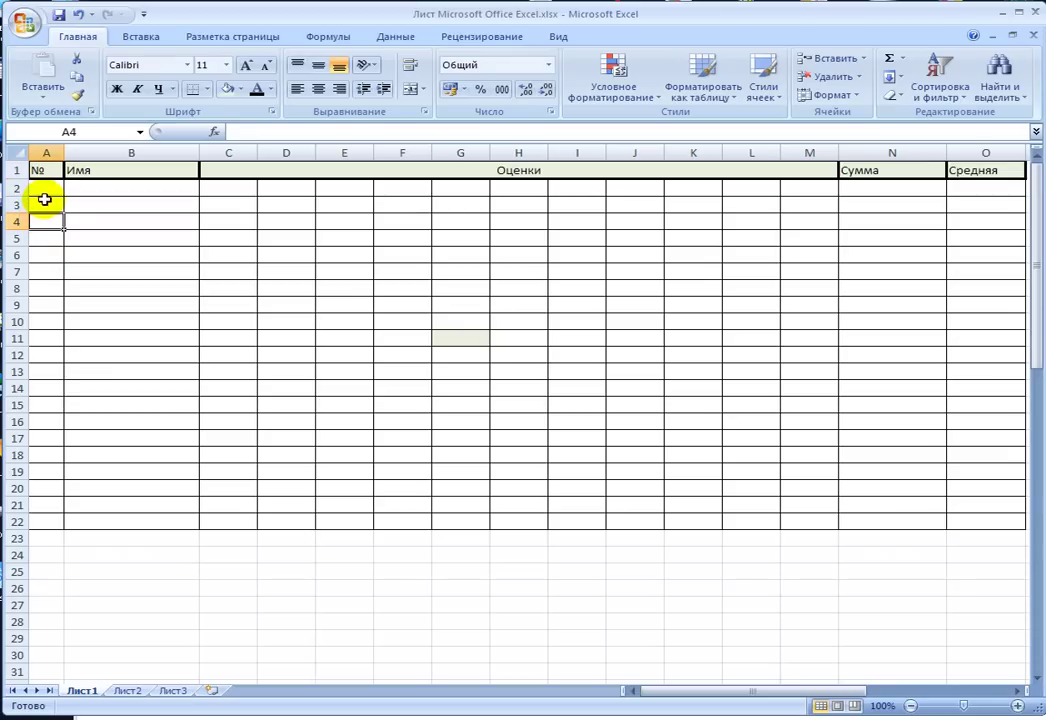
mouse_move(46, 187)
mouse_down()
mouse_move(46, 311)
mouse_move(42, 187)
mouse_up()
key(Down)
key(Down)
key(Down)
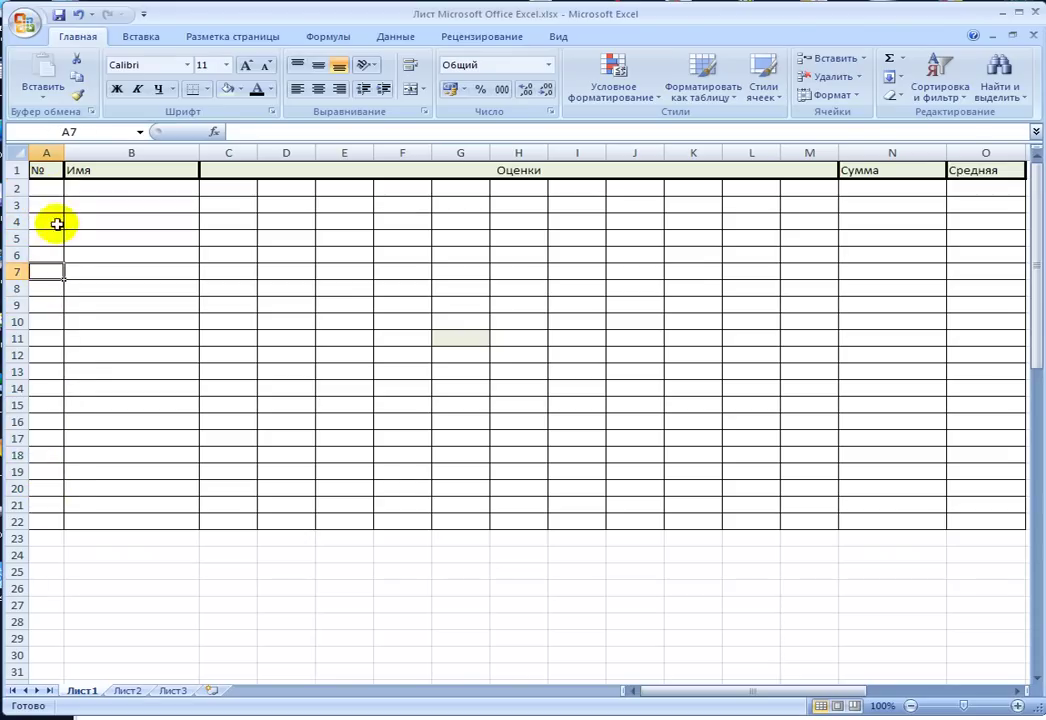
click(50, 189)
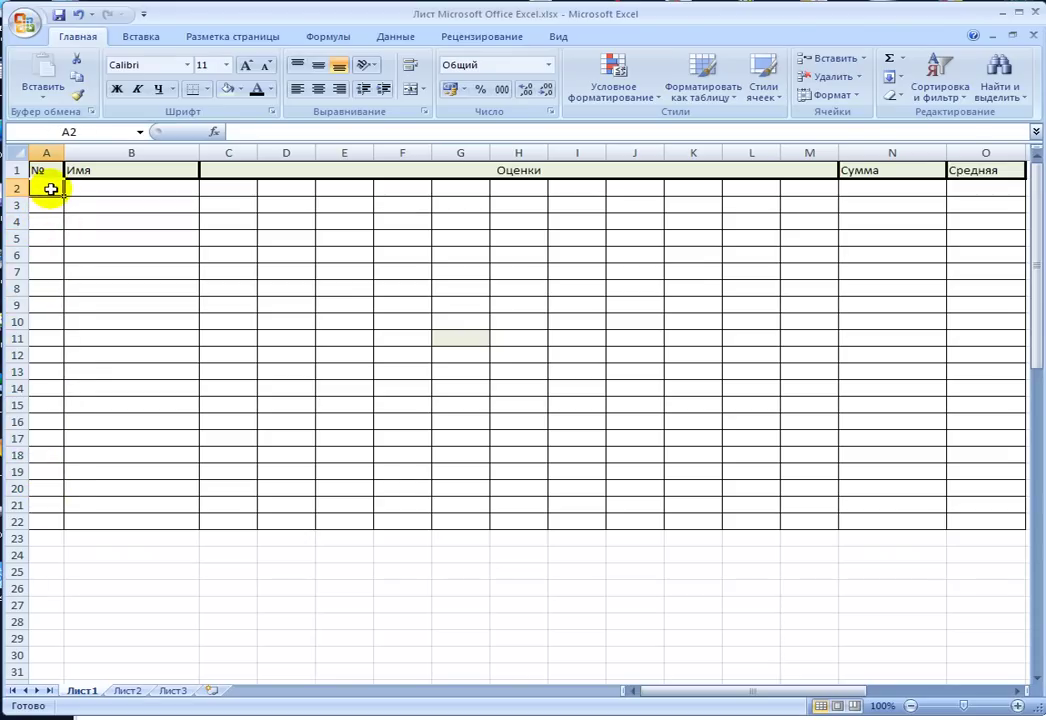
click(45, 203)
click(48, 188)
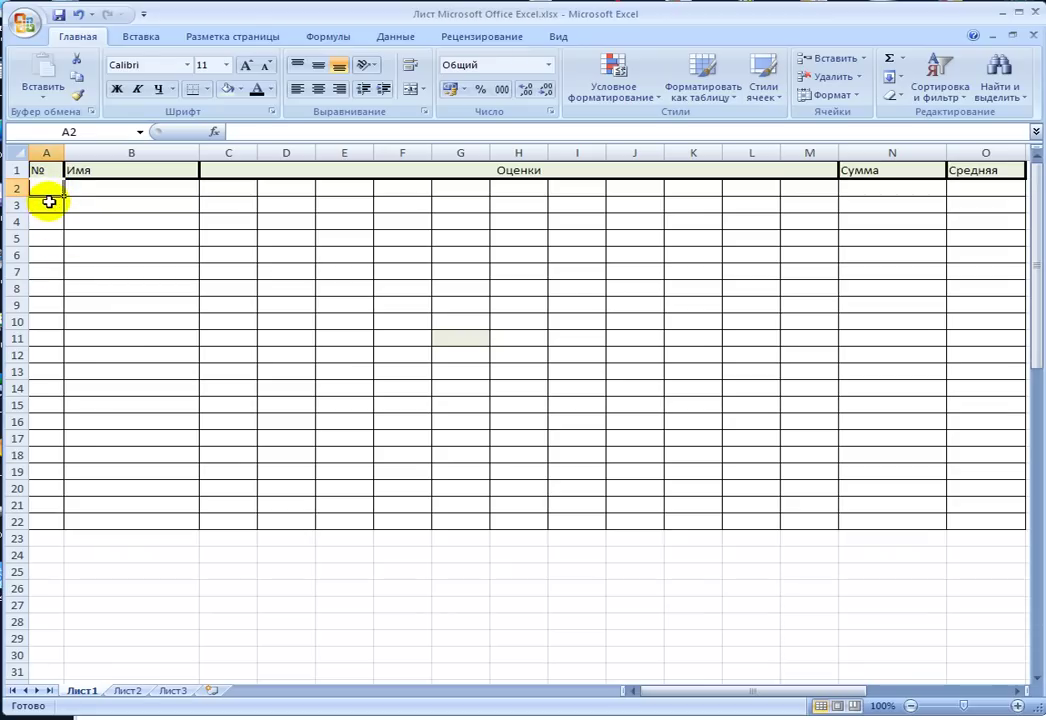
click(48, 206)
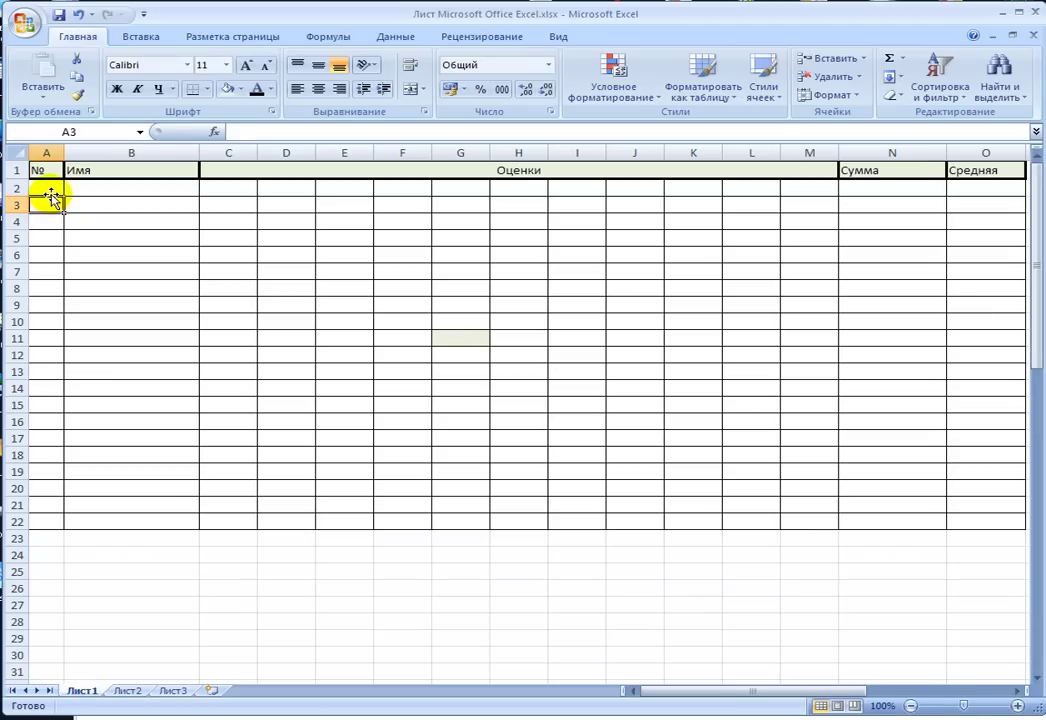
click(82, 215)
click(51, 206)
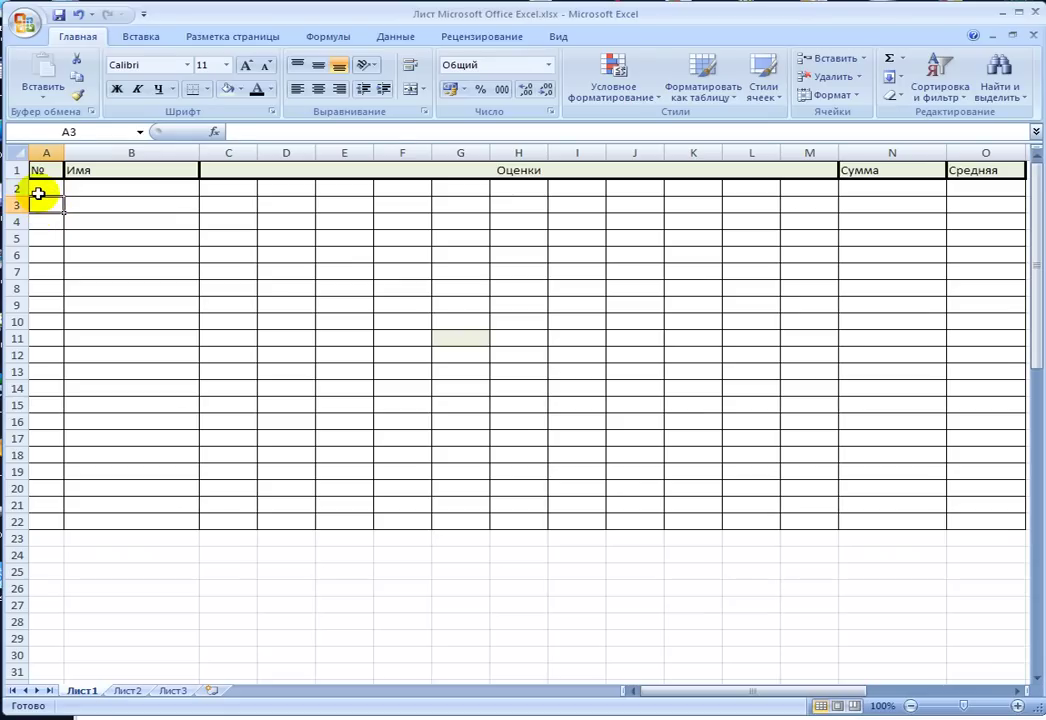
text(=)
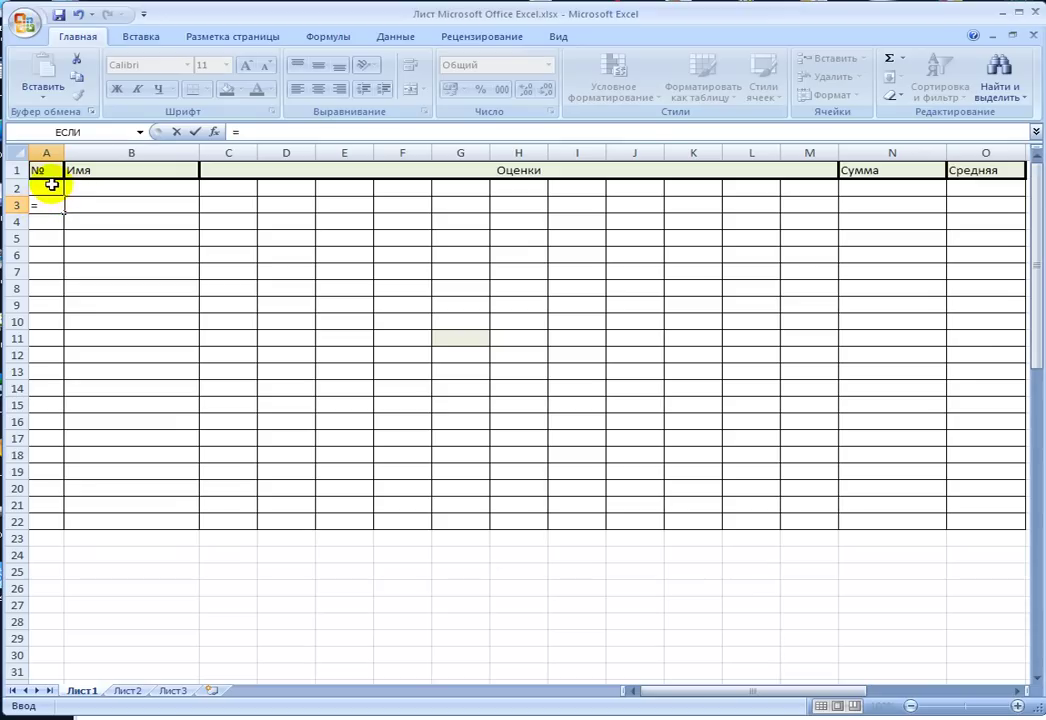
click(51, 186)
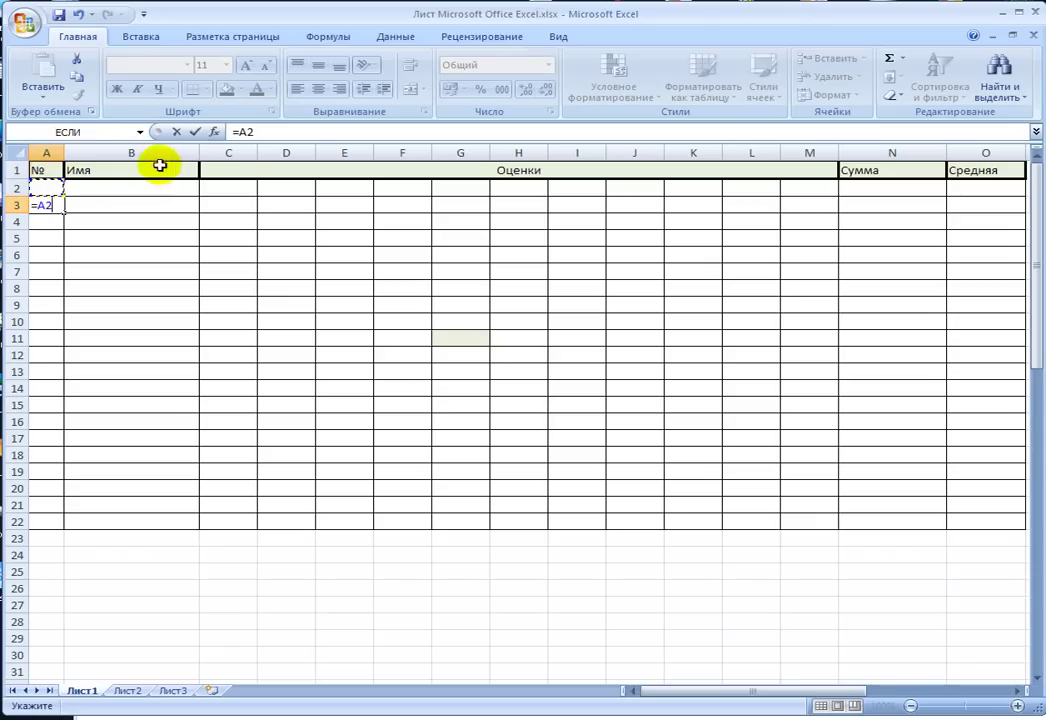
click(257, 137)
text(+1)
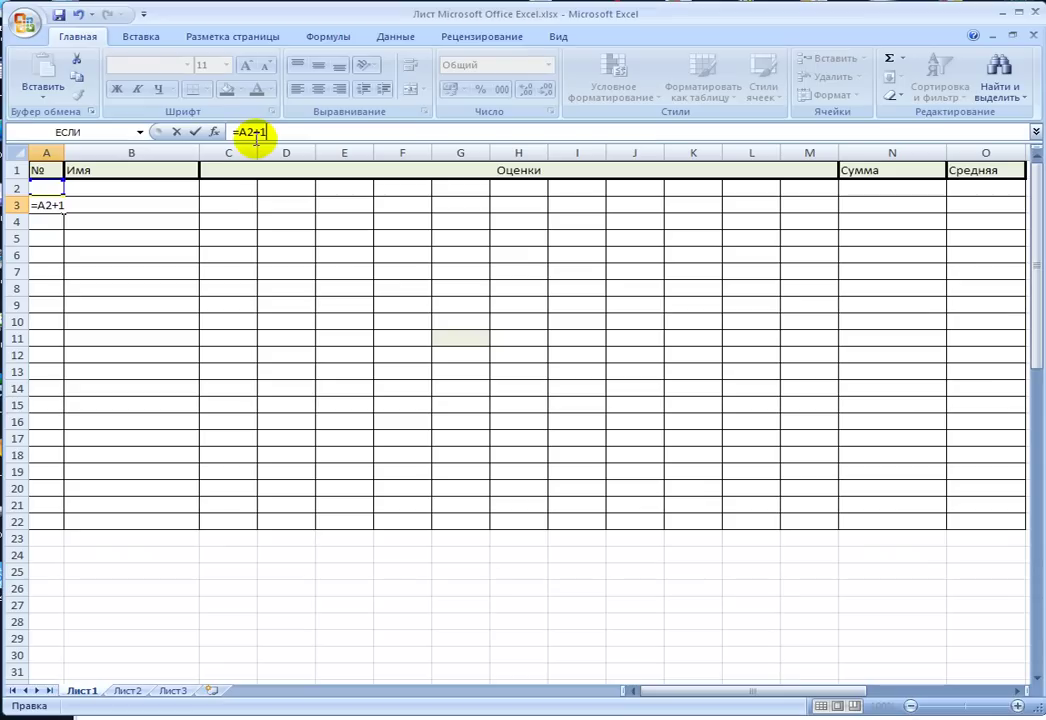
key(Return)
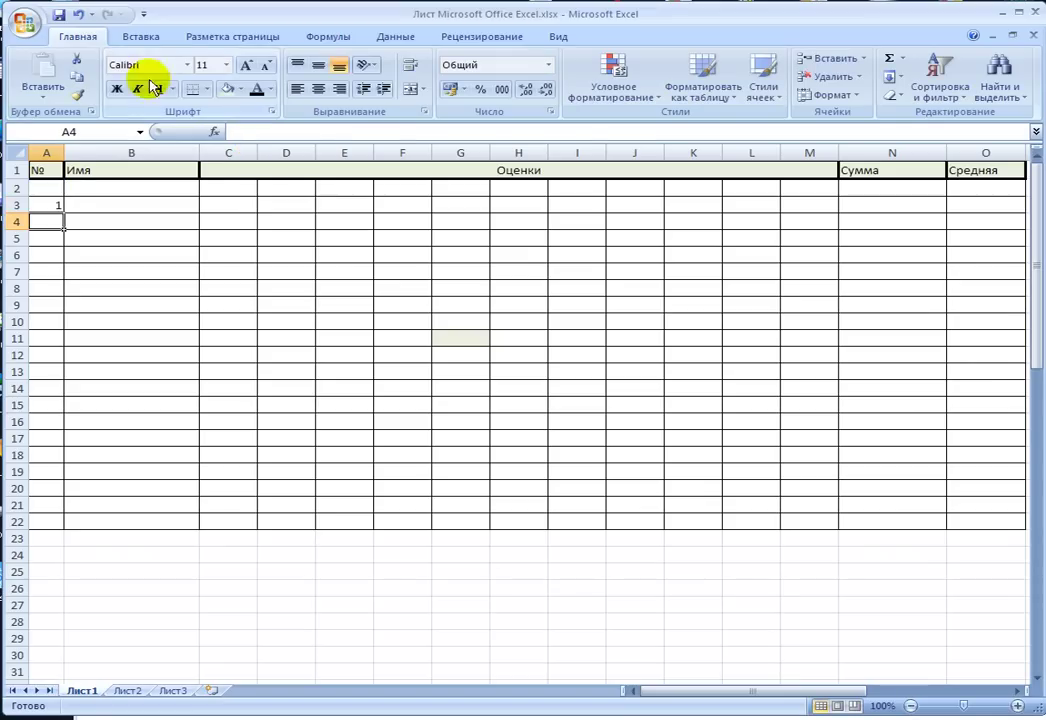
- Type 1 into A2 so the formula in A3 shows 2
click(51, 203)
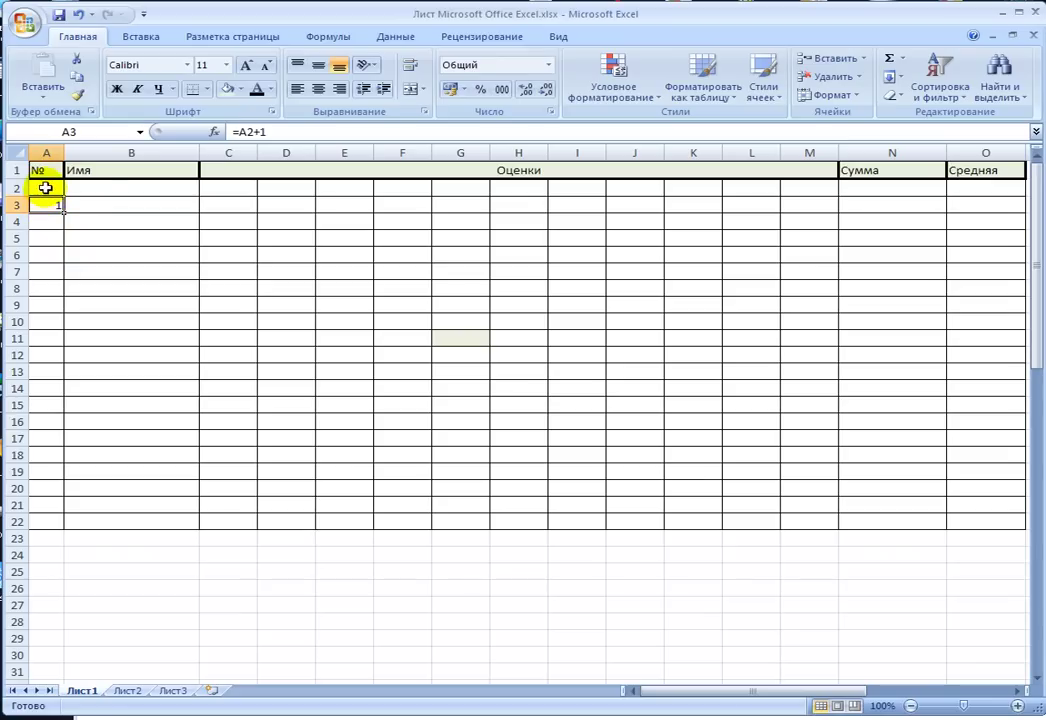
click(44, 188)
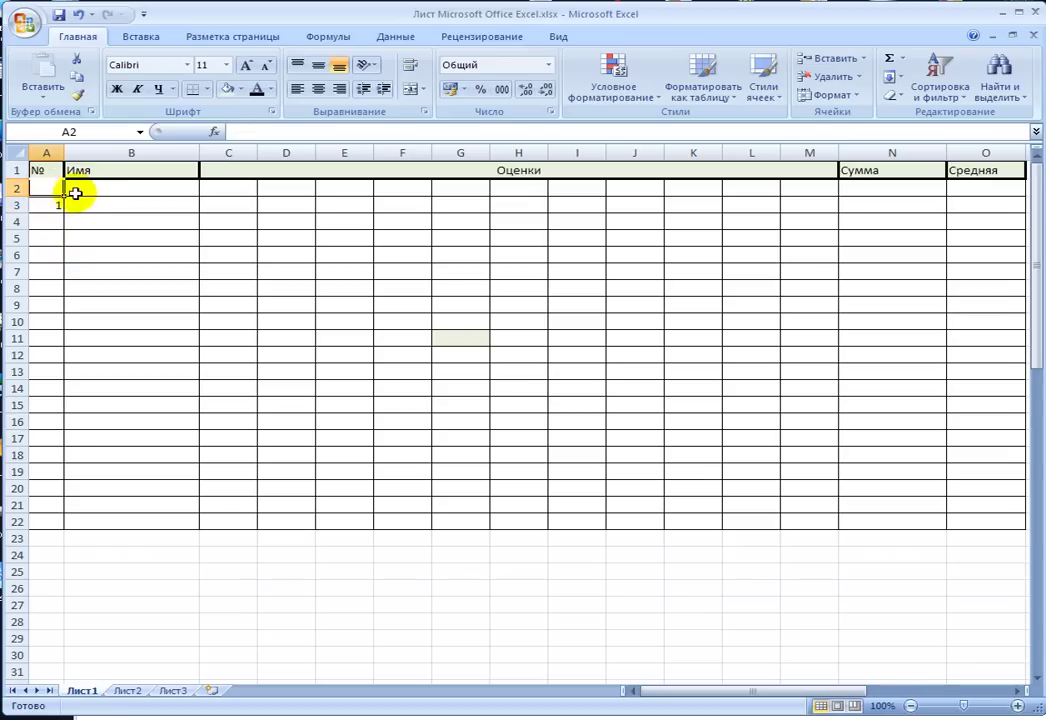
click(40, 205)
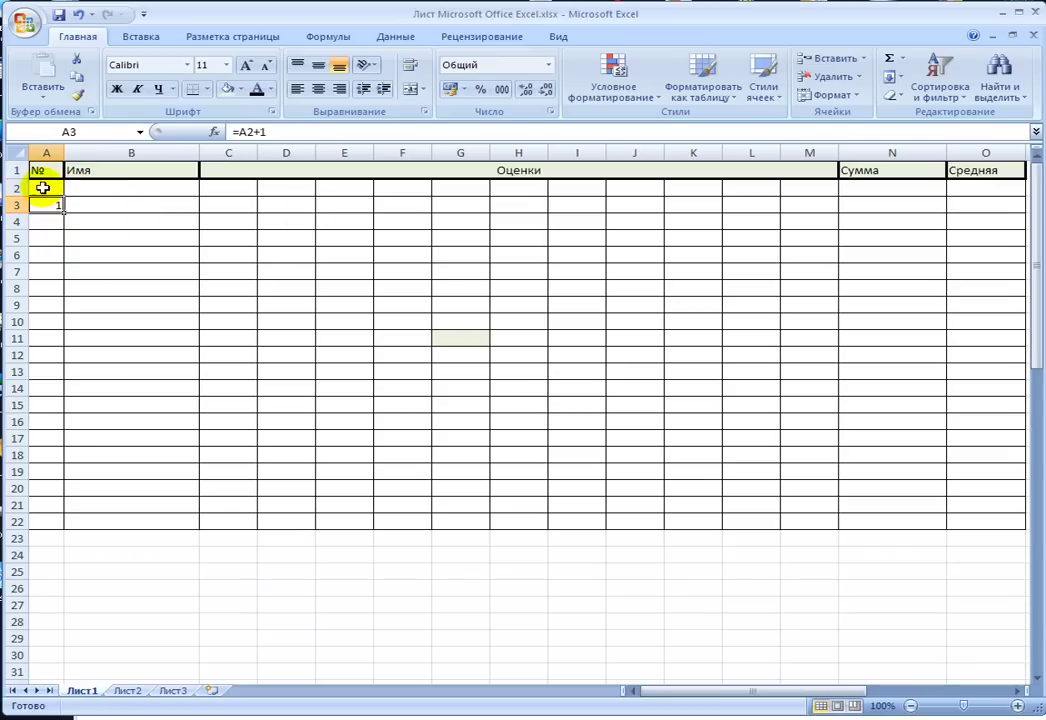
click(48, 189)
click(53, 203)
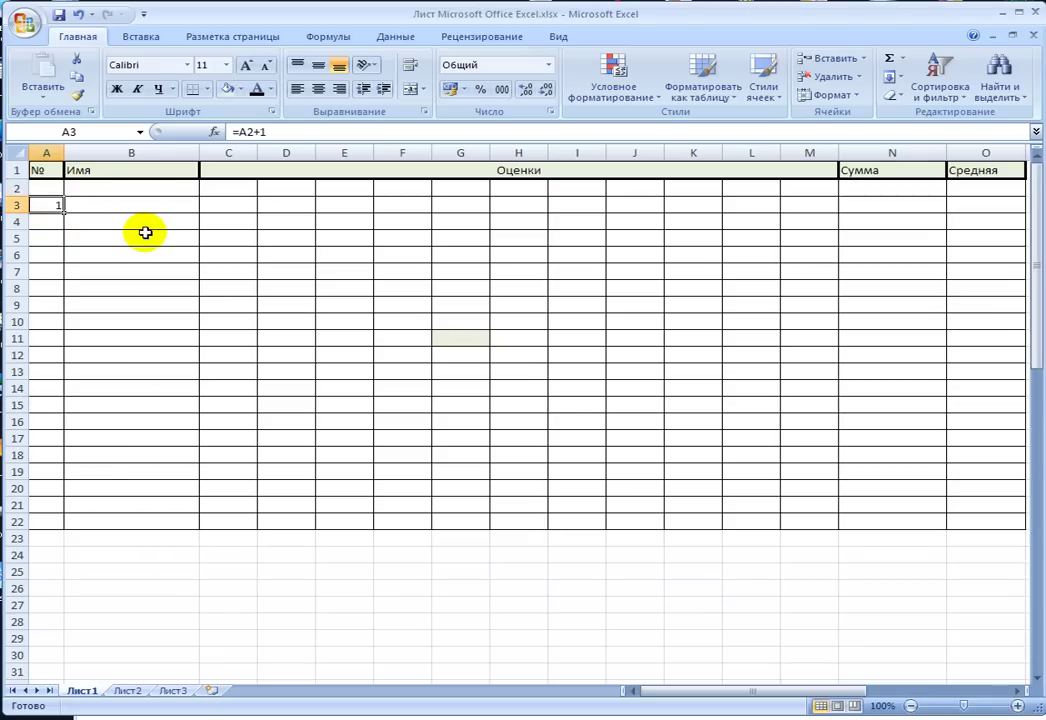
click(50, 190)
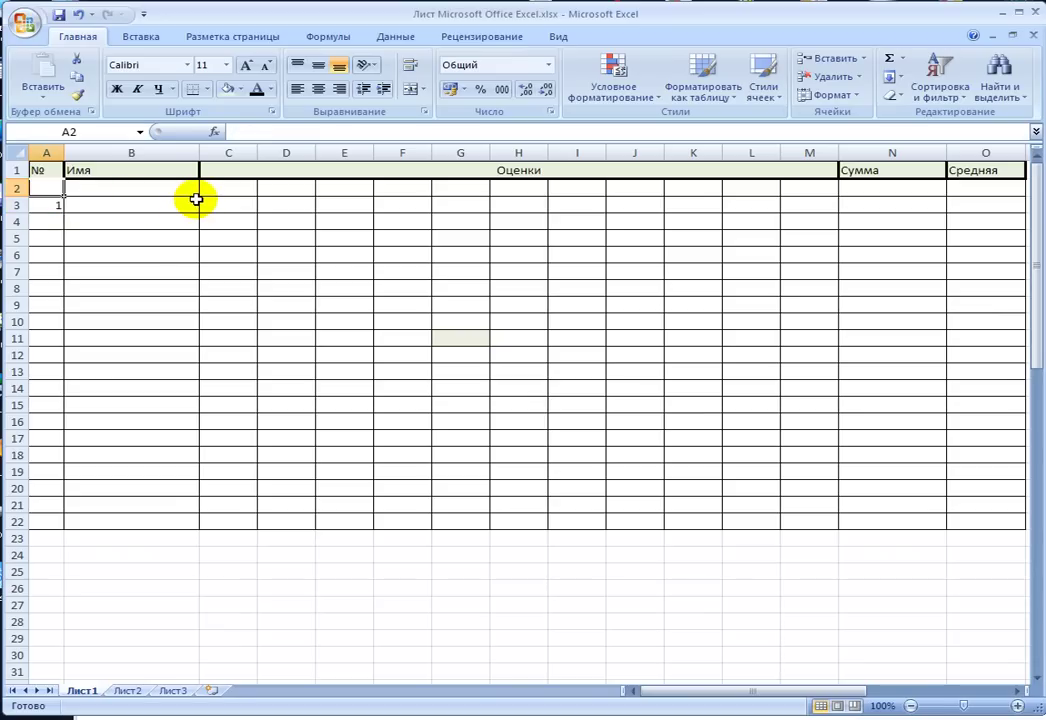
text(1)
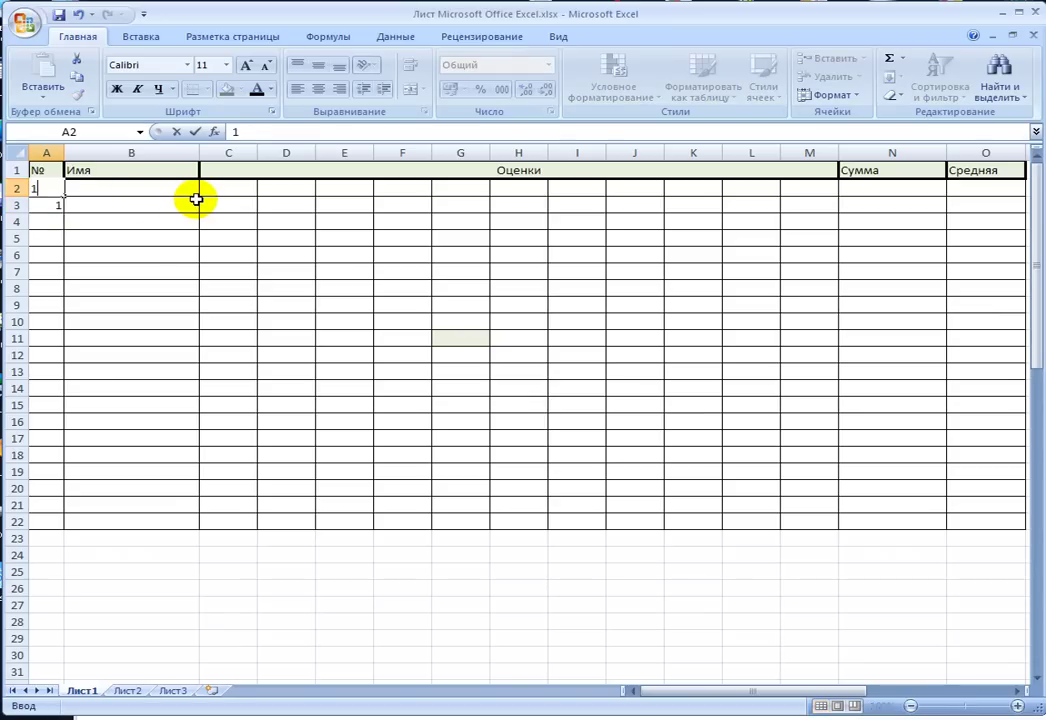
click(111, 255)
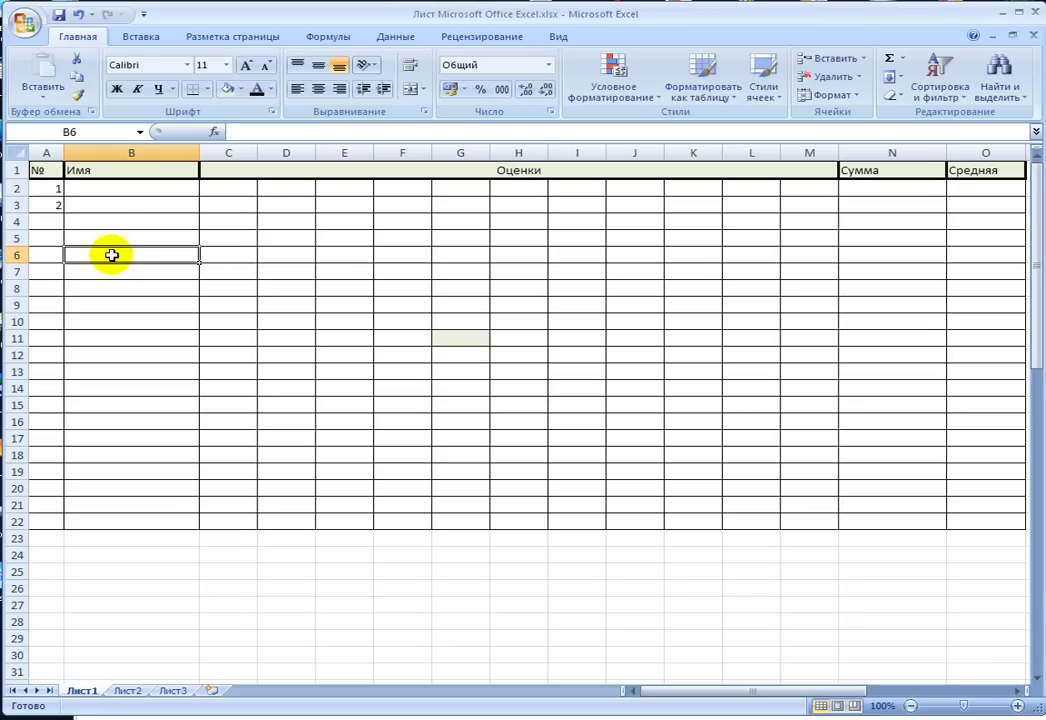
click(42, 205)
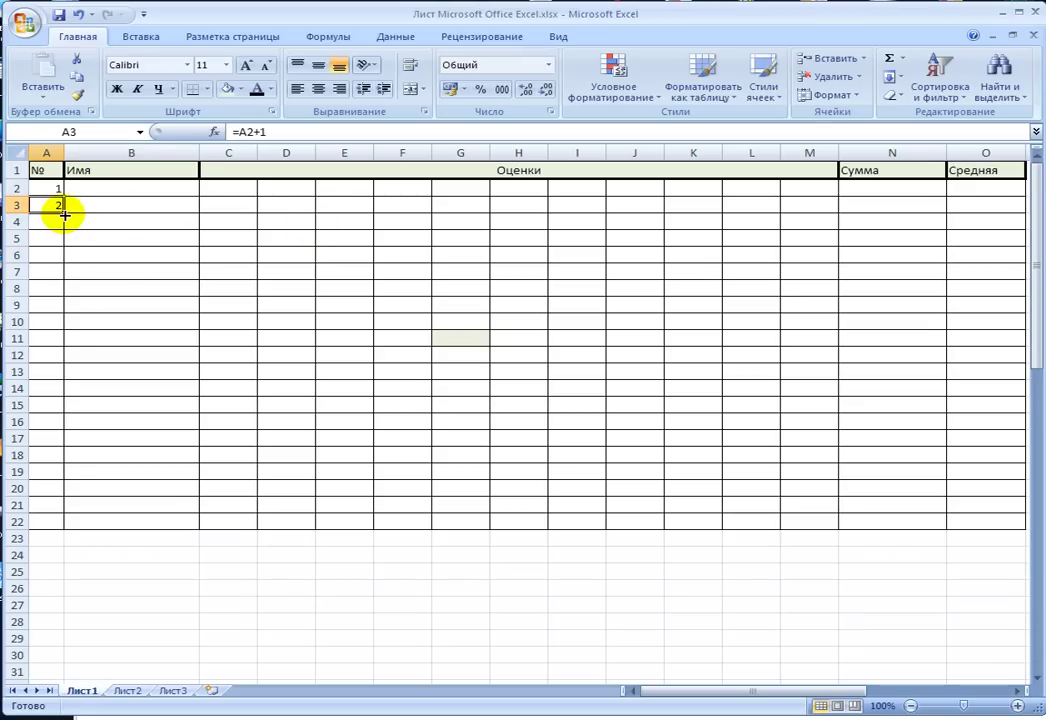
- Fill the A3 numbering formula down column A to row 22
drag(63, 214, 61, 393)
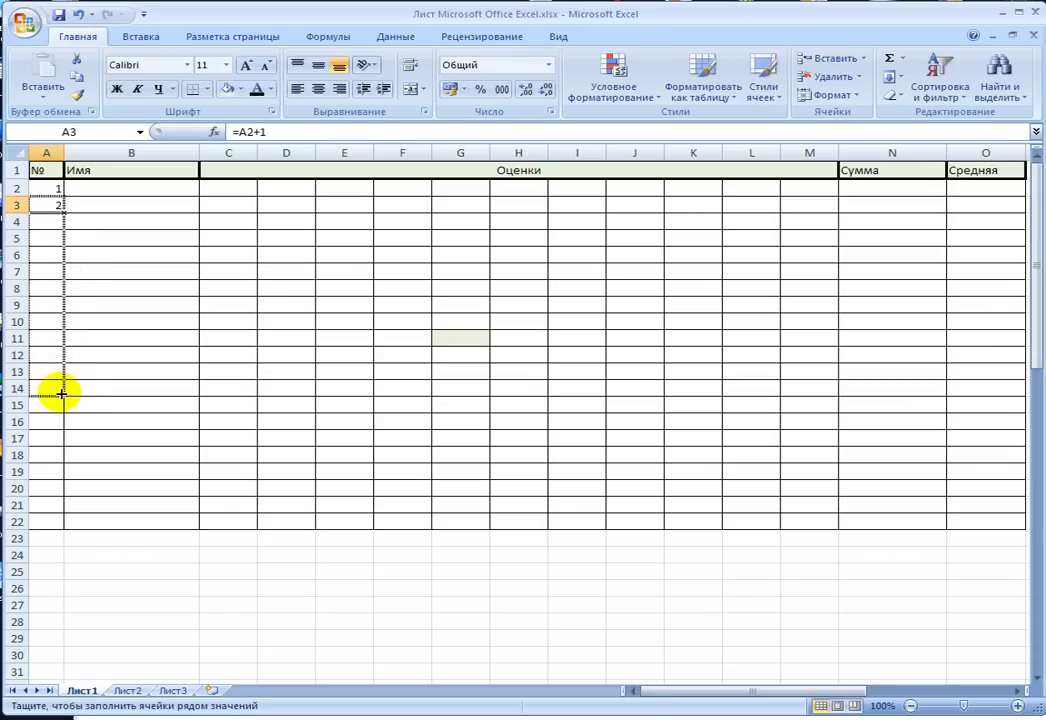
drag(61, 393, 61, 393)
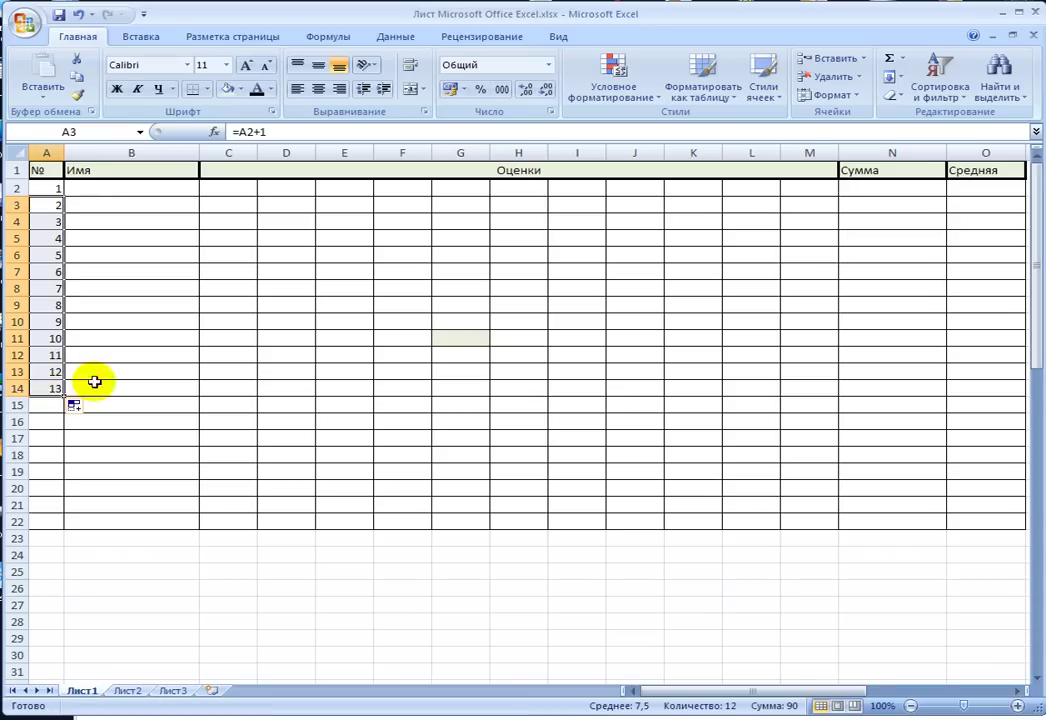
click(153, 325)
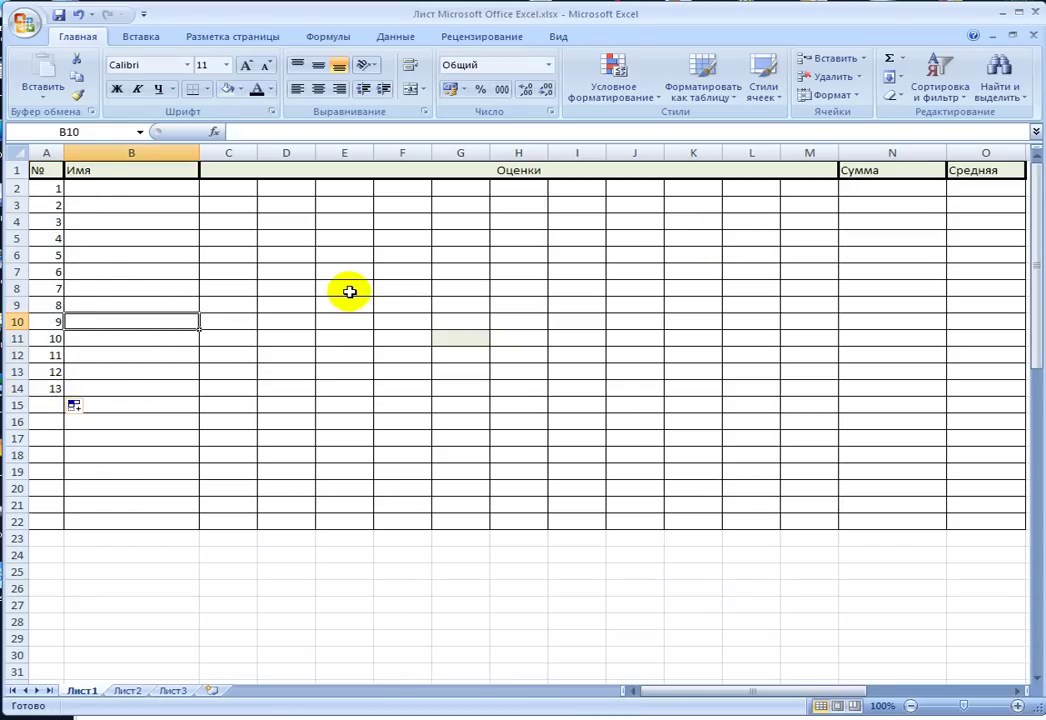
click(52, 204)
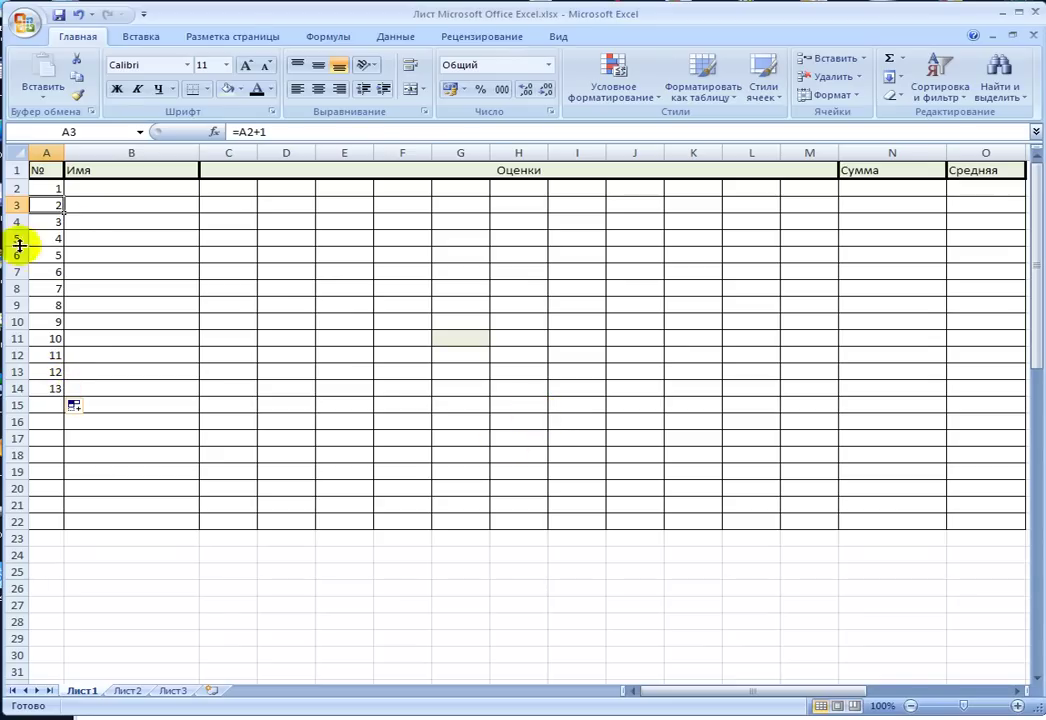
click(47, 389)
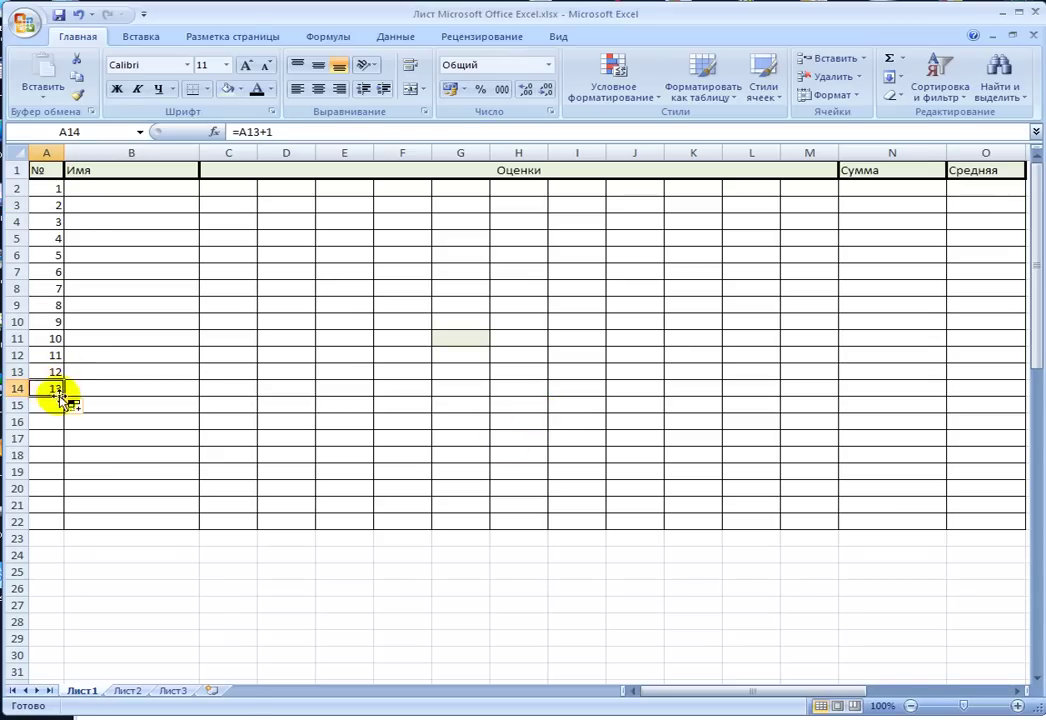
drag(63, 396, 60, 508)
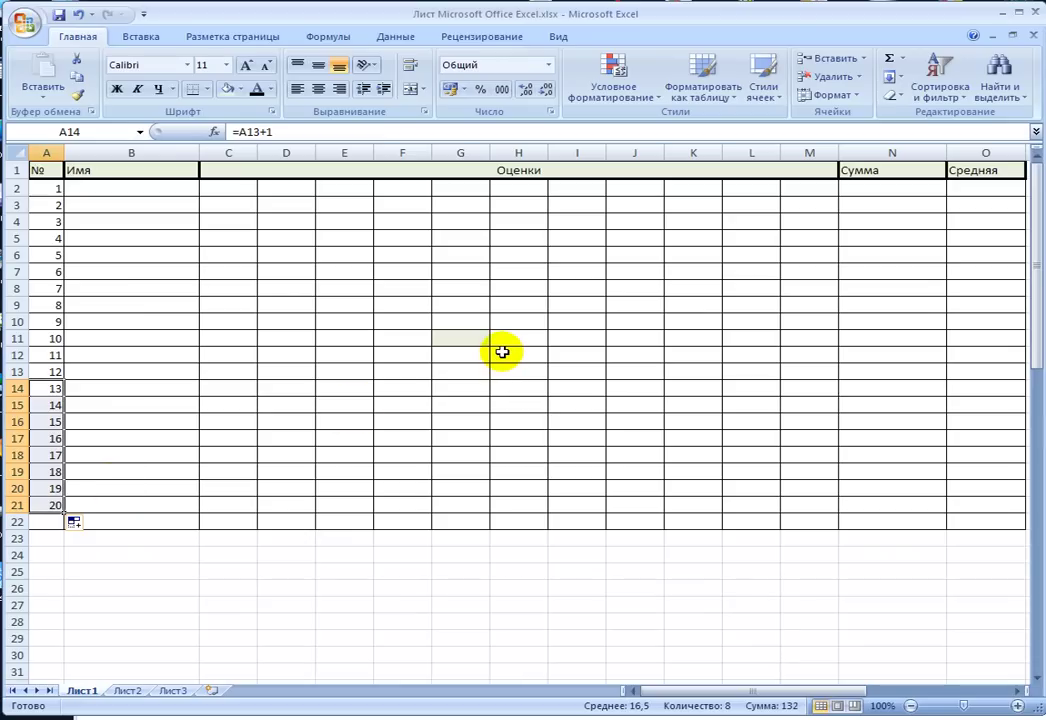
drag(62, 515, 59, 526)
click(228, 455)
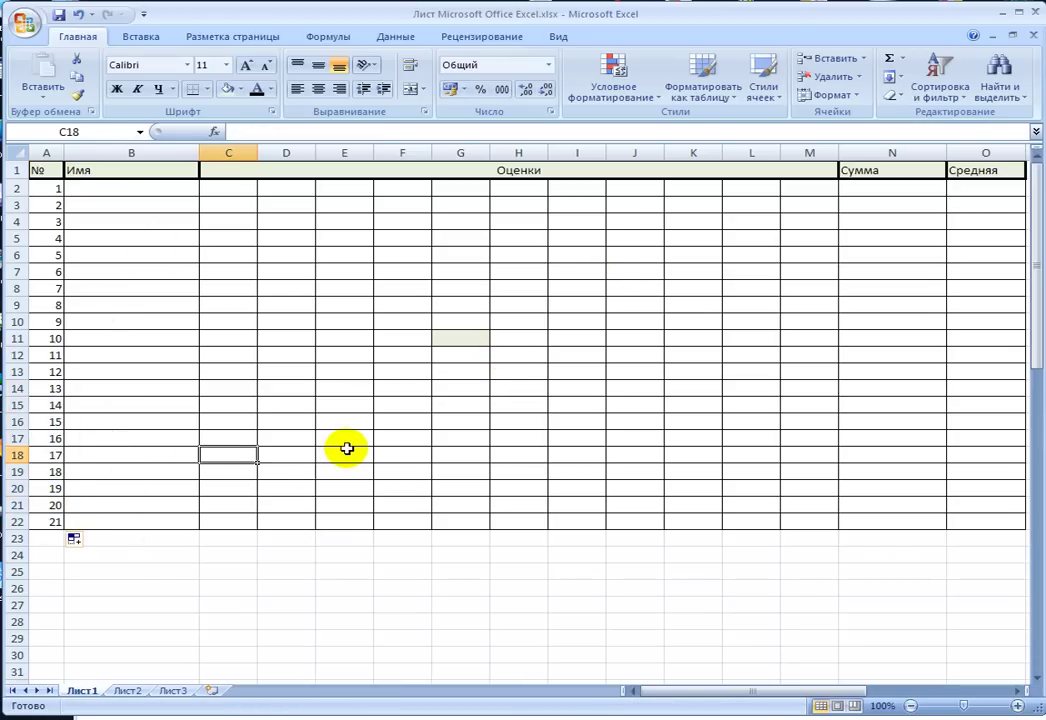
click(402, 388)
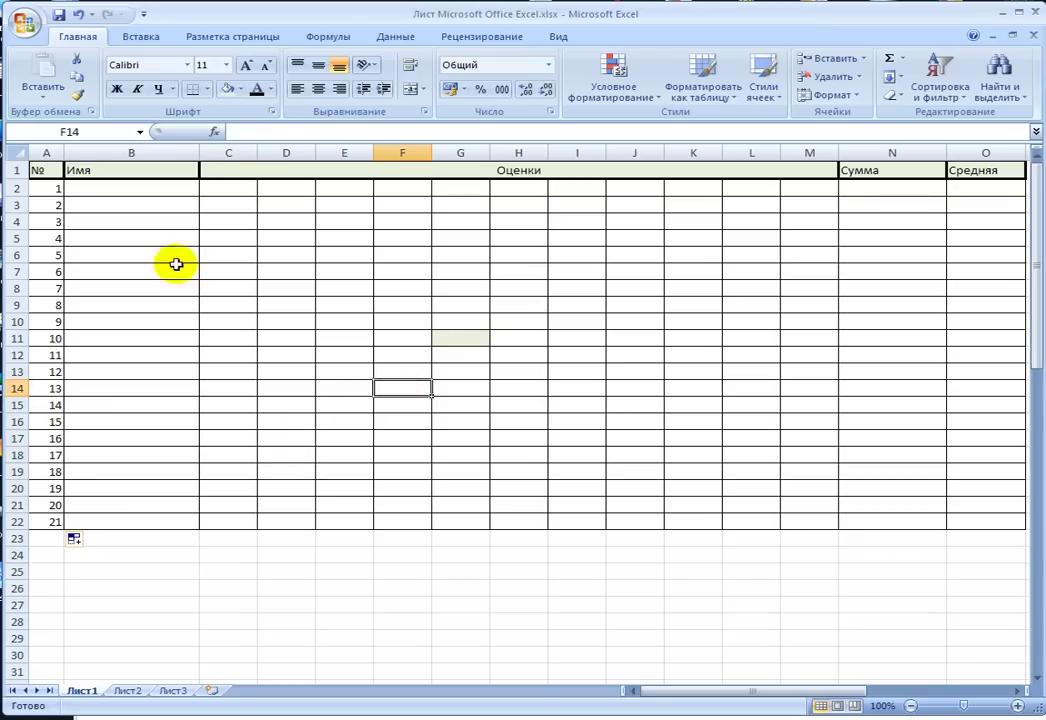
- Centre the contents of the № column, A1:A22
click(46, 188)
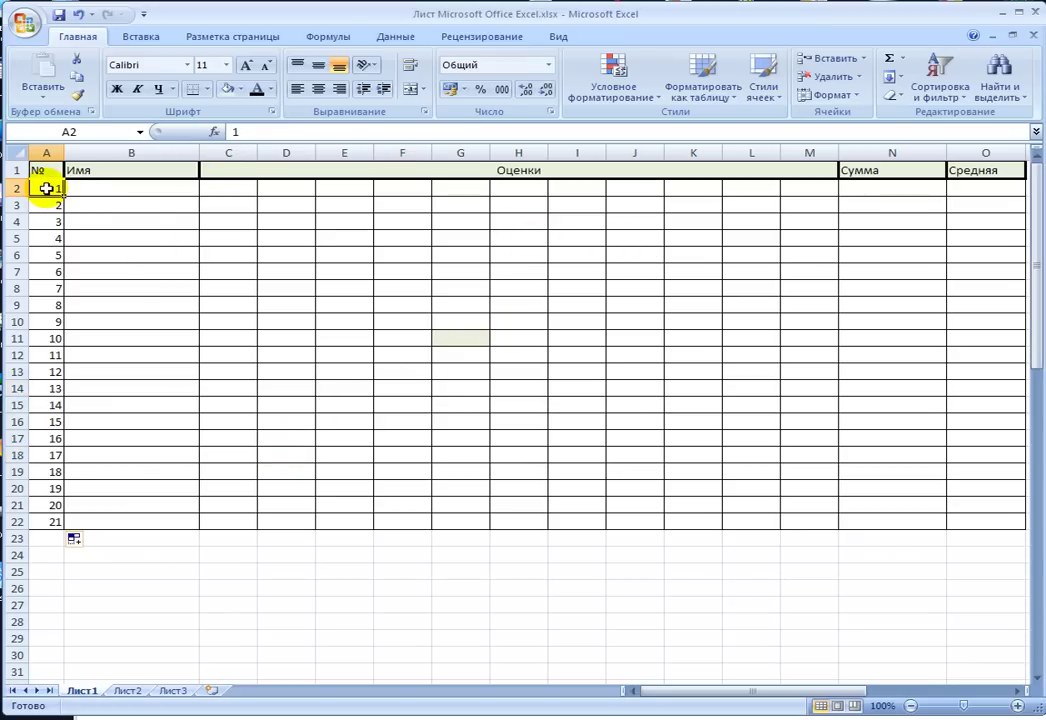
click(140, 252)
drag(46, 170, 50, 519)
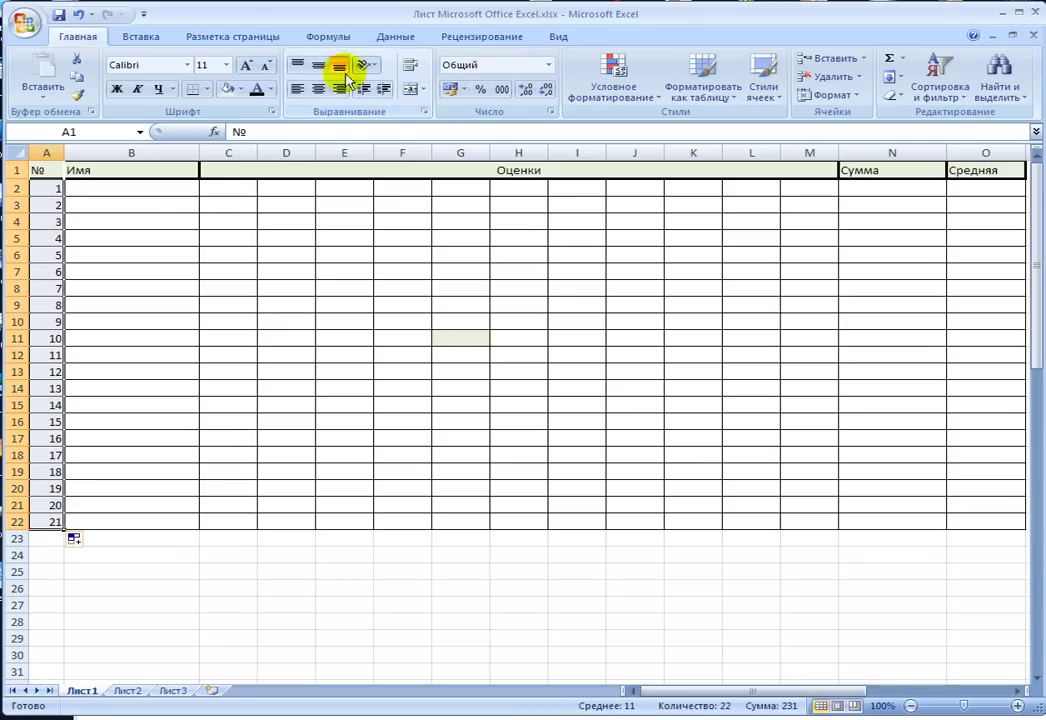
click(319, 90)
click(180, 234)
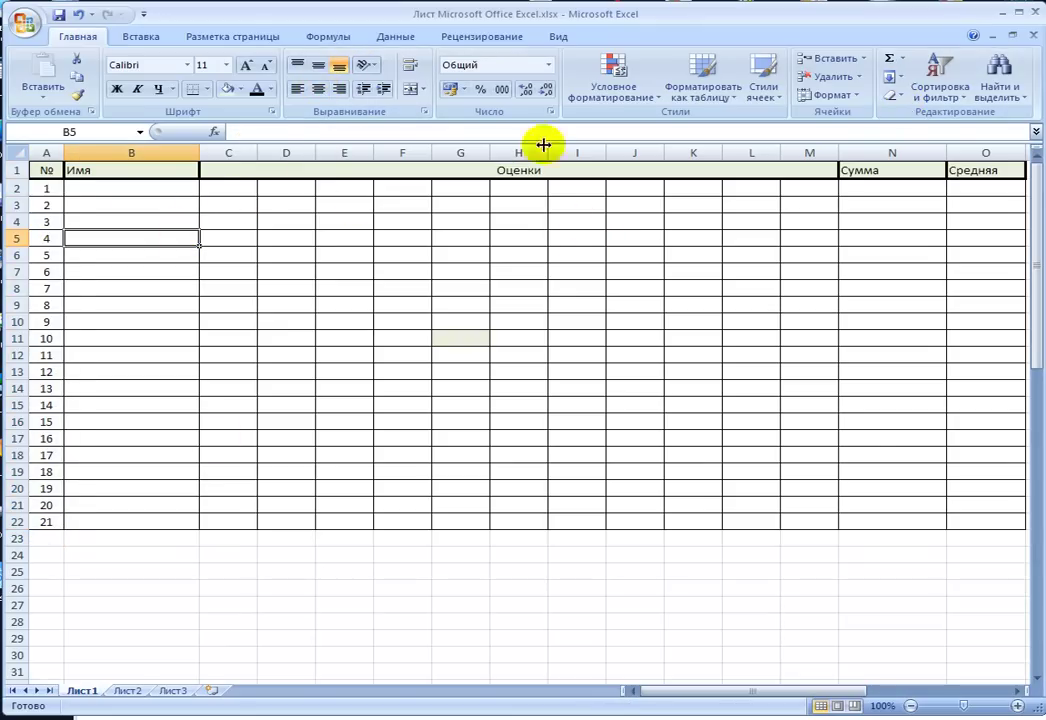
click(163, 186)
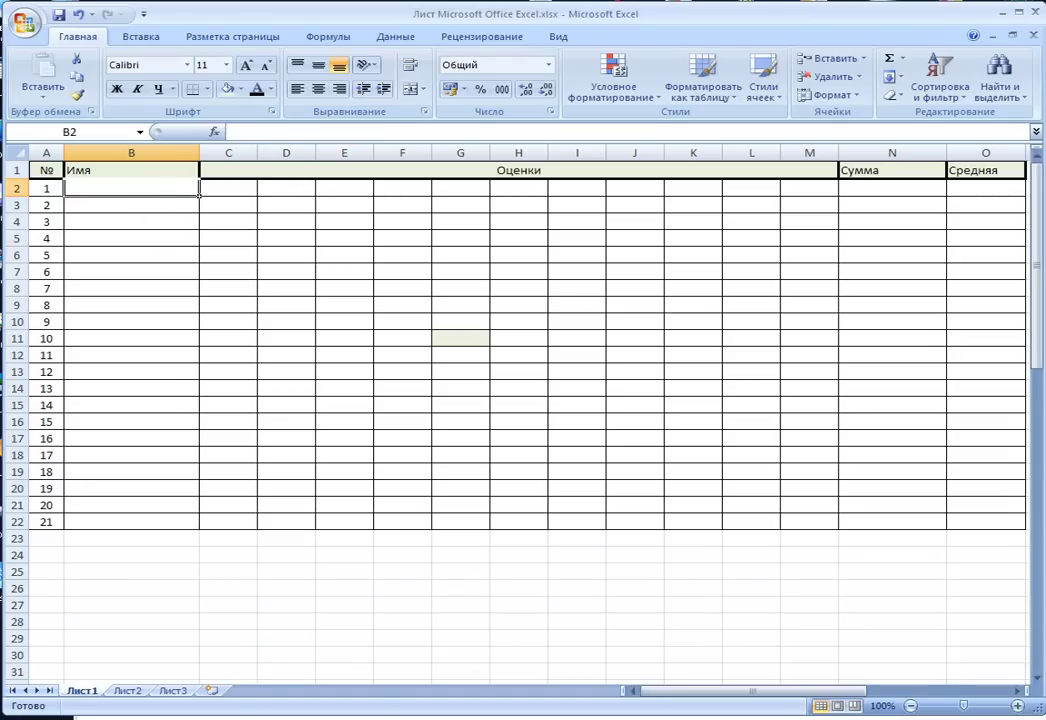
- Type seven student names into cells B2 through B8
double_click(140, 190)
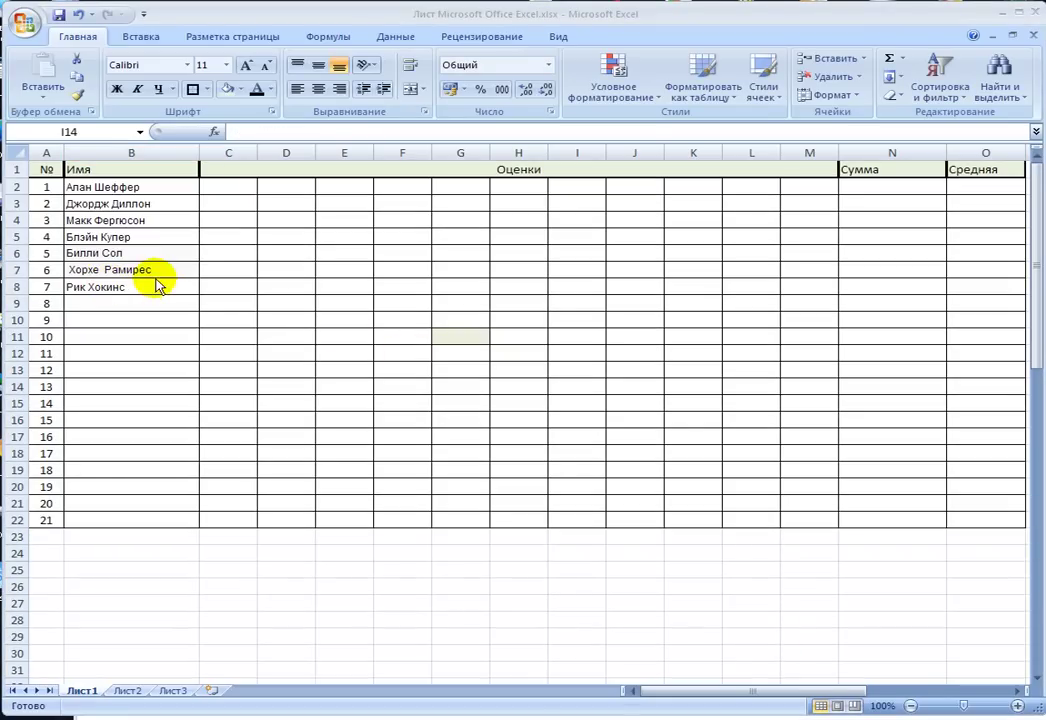
click(155, 284)
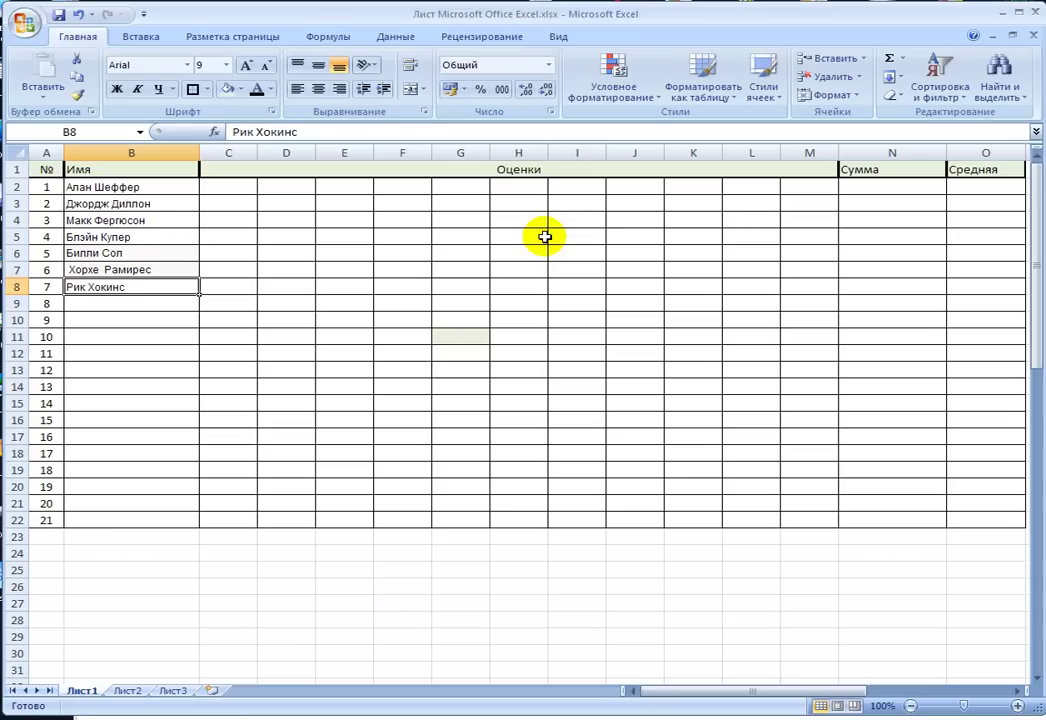
- Delete the empty rows 9–22 so the table ends with the seventh student in row 8
mouse_move(14, 303)
mouse_down()
mouse_move(40, 520)
mouse_move(14, 303)
mouse_up()
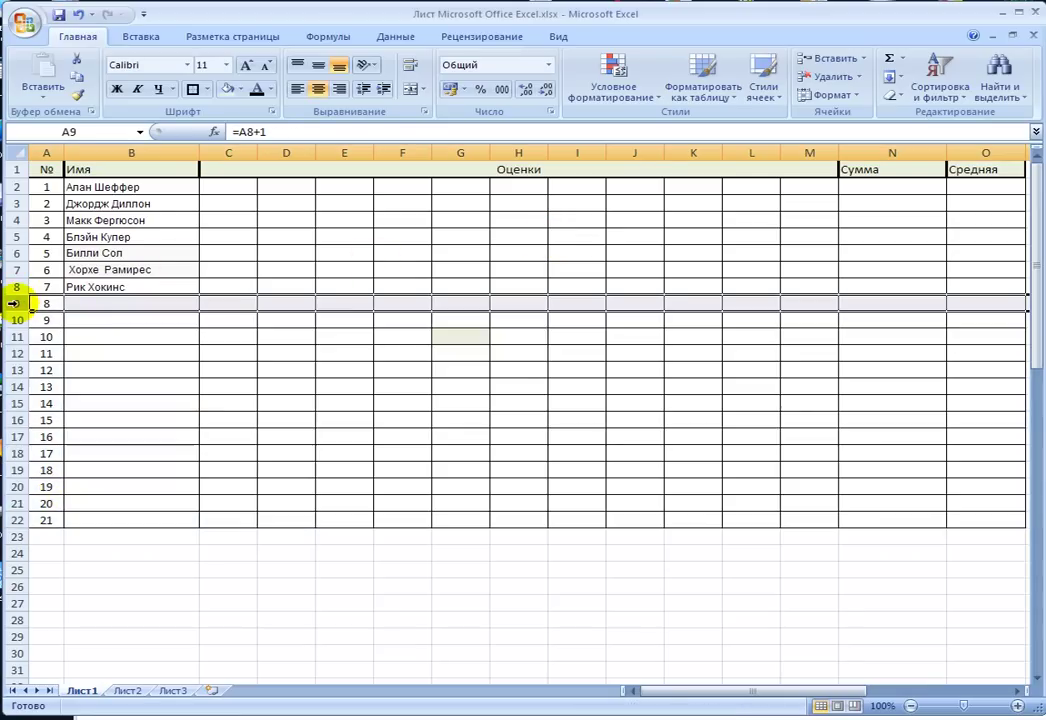
drag(14, 303, 14, 520)
key(ctrl+c)
right_click(54, 309)
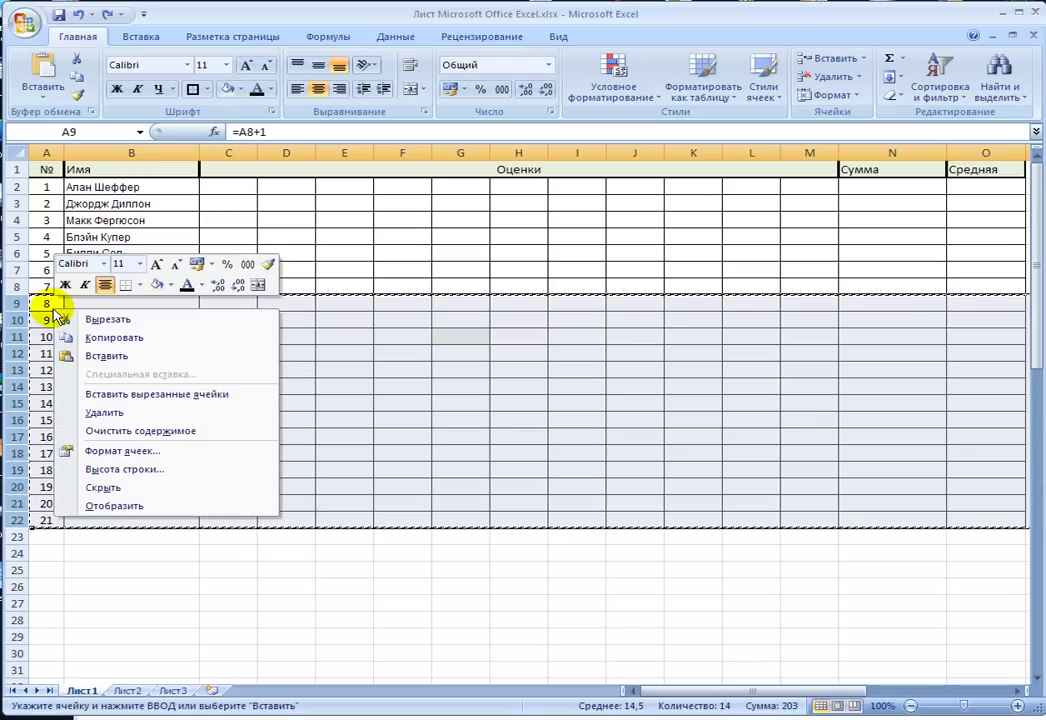
click(100, 412)
click(228, 453)
click(286, 553)
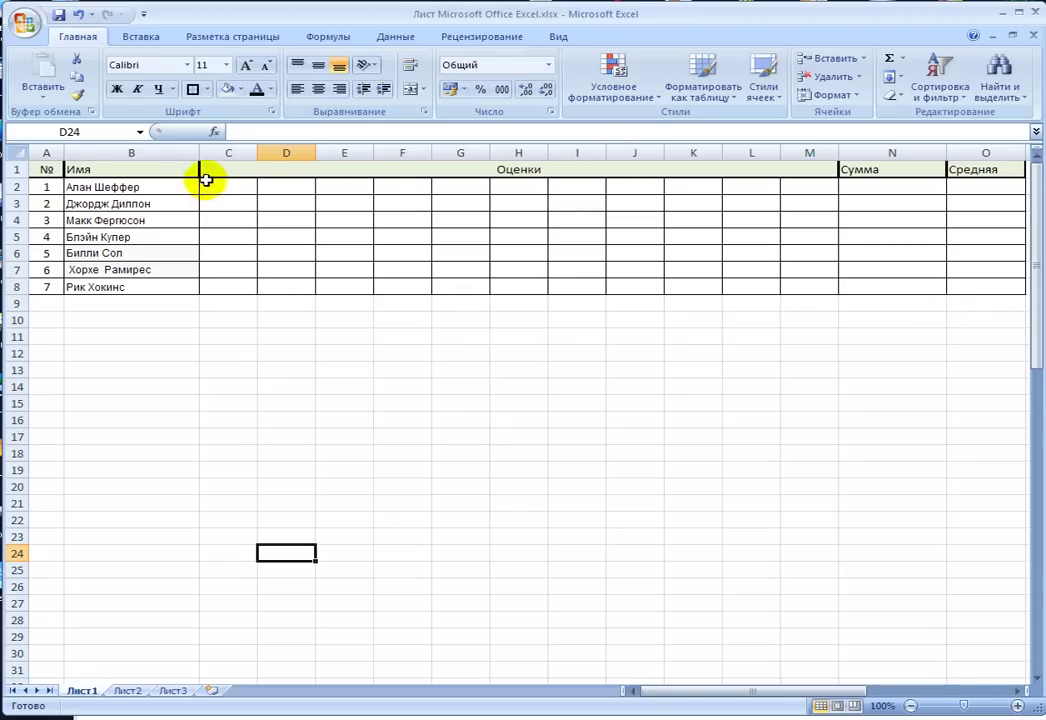
click(229, 184)
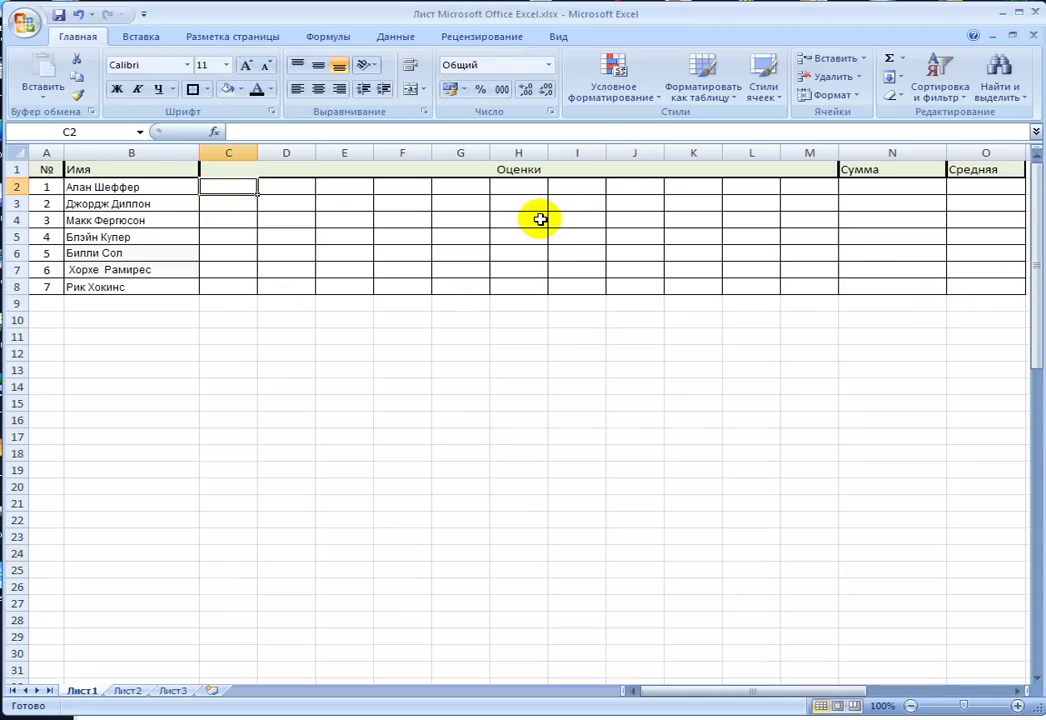
- Move across the cells of row 2 and settle on C2 to begin entering grades
click(287, 219)
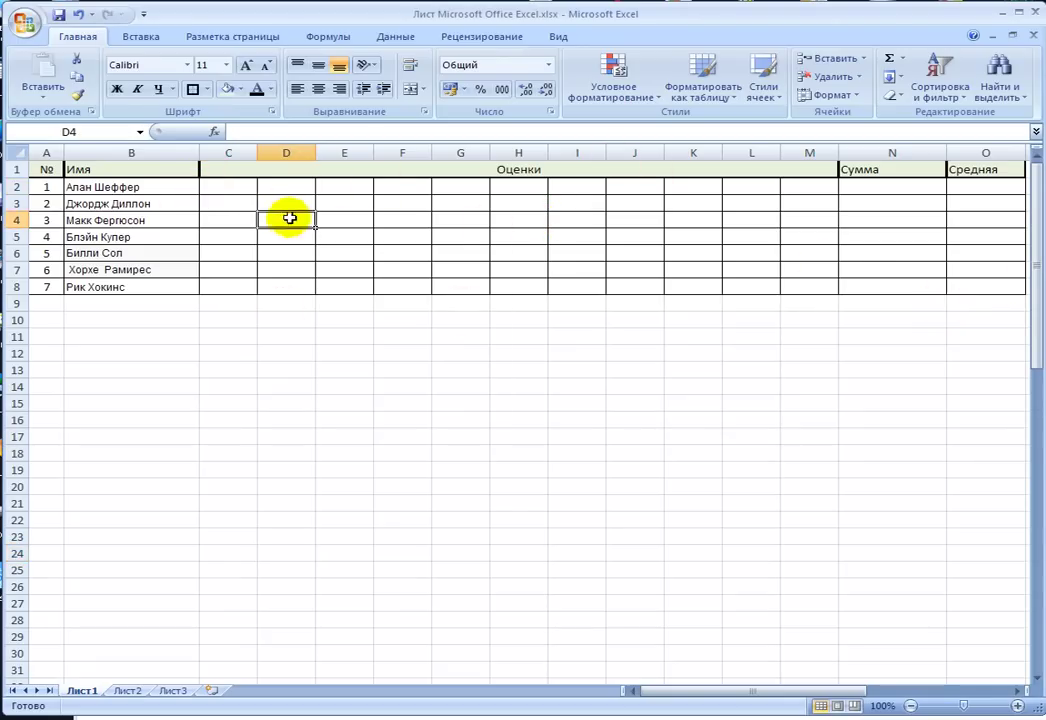
click(238, 189)
click(271, 190)
click(110, 187)
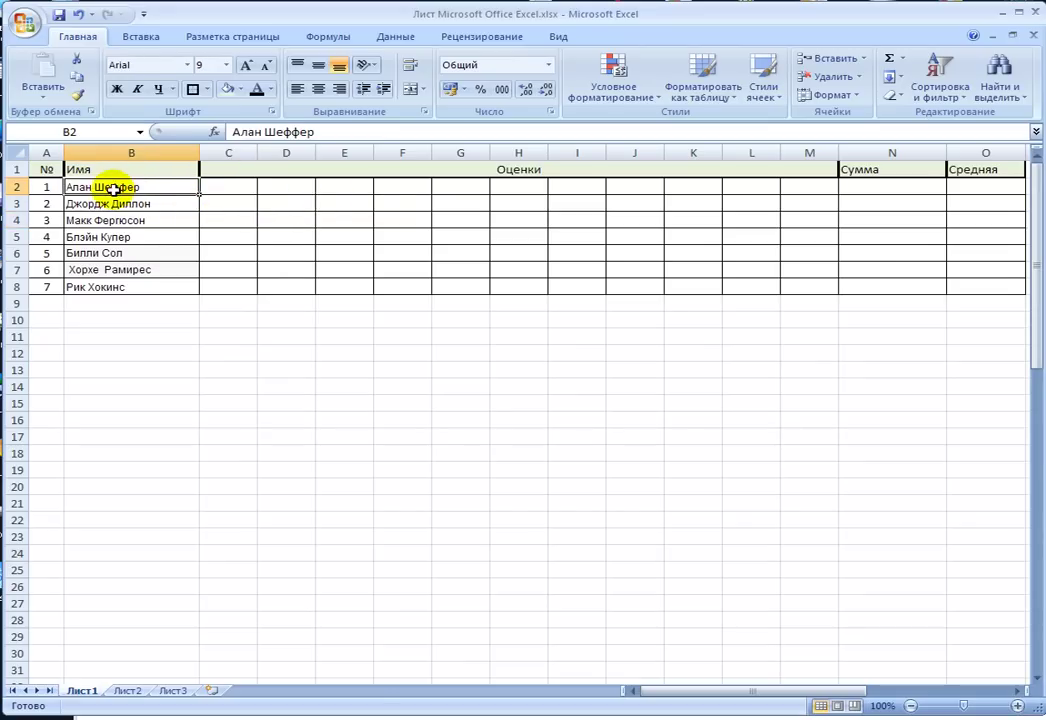
click(340, 185)
click(460, 188)
click(507, 190)
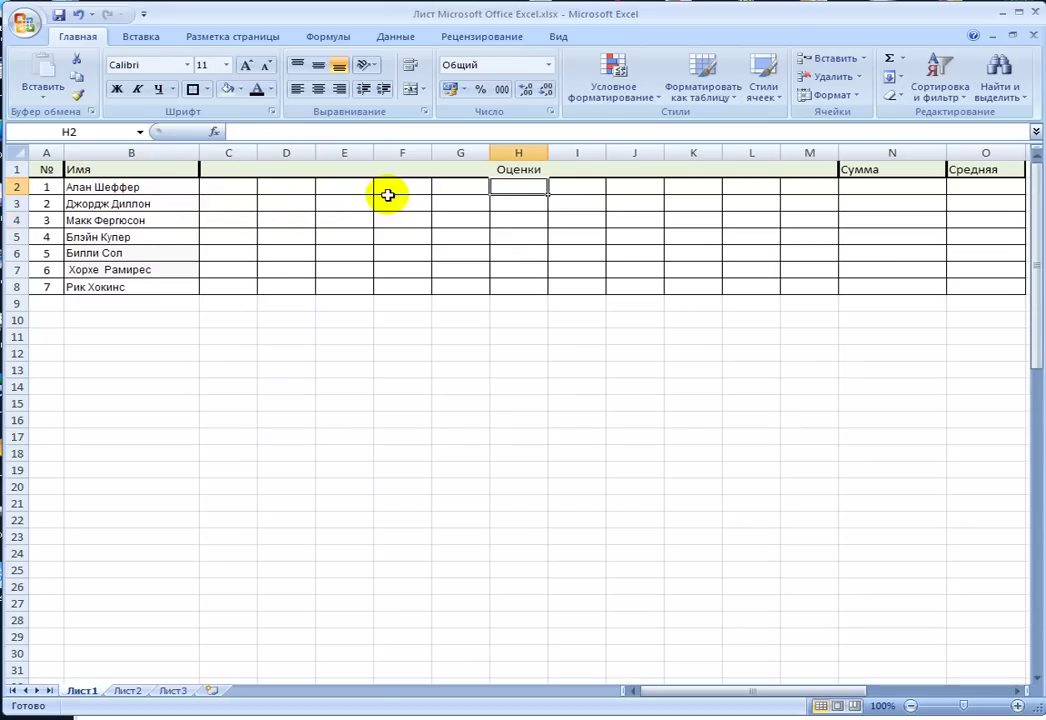
click(218, 187)
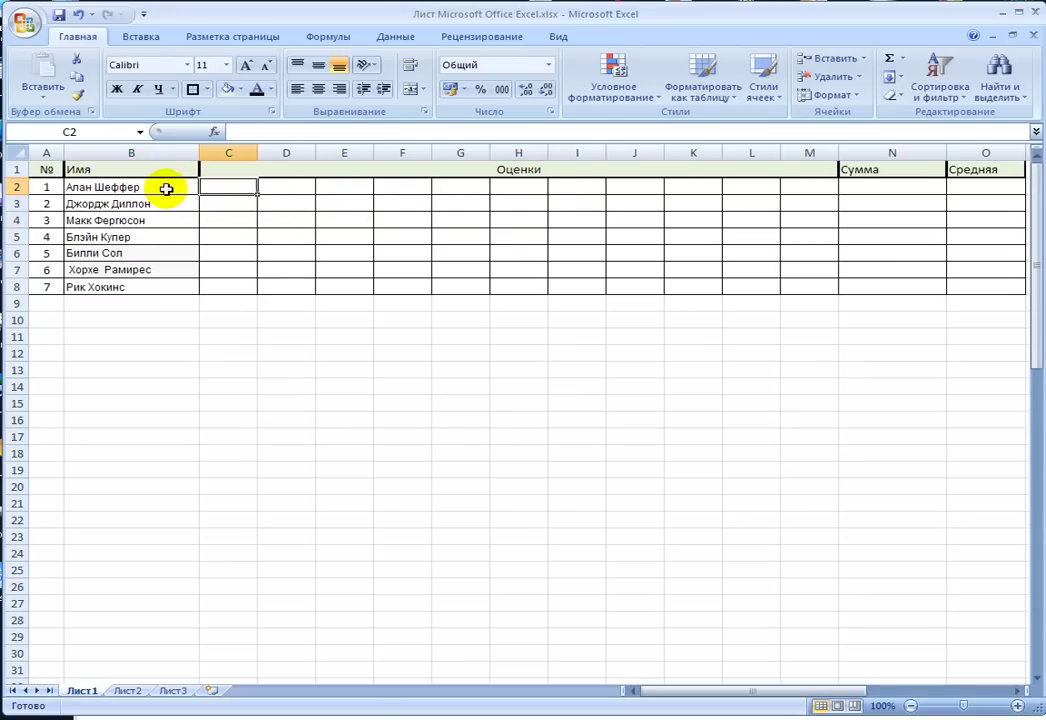
- Enter the grades 2, 5, 4 and 3 into C2 through F2
text(2)
click(272, 186)
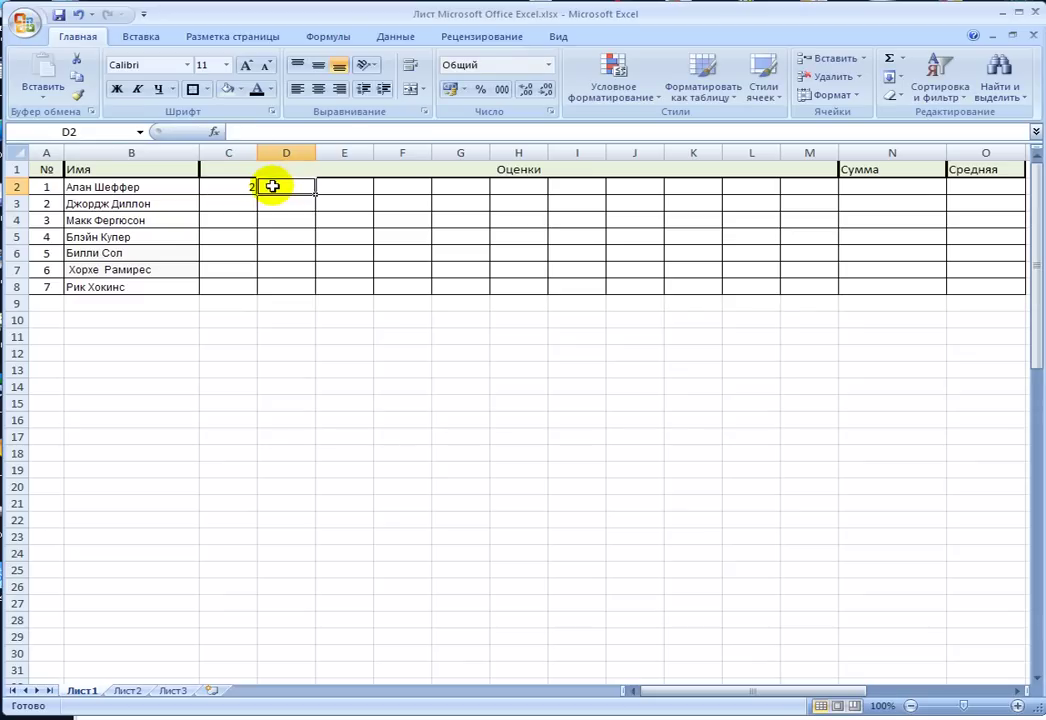
text(5)
click(335, 203)
click(360, 186)
text(4)
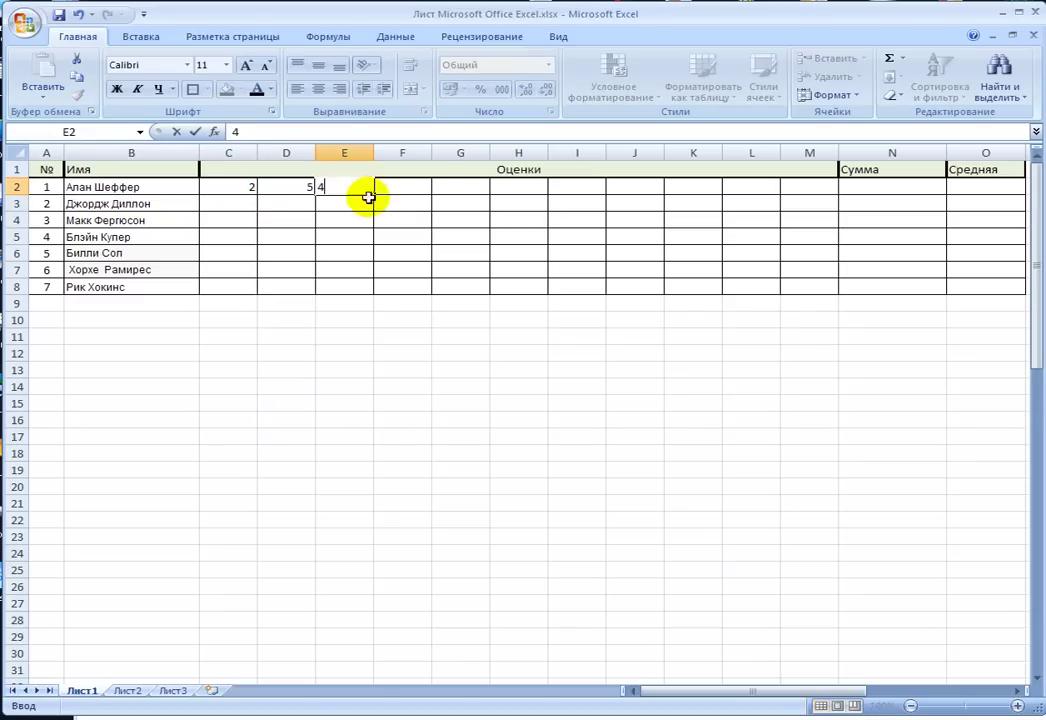
click(409, 204)
click(423, 189)
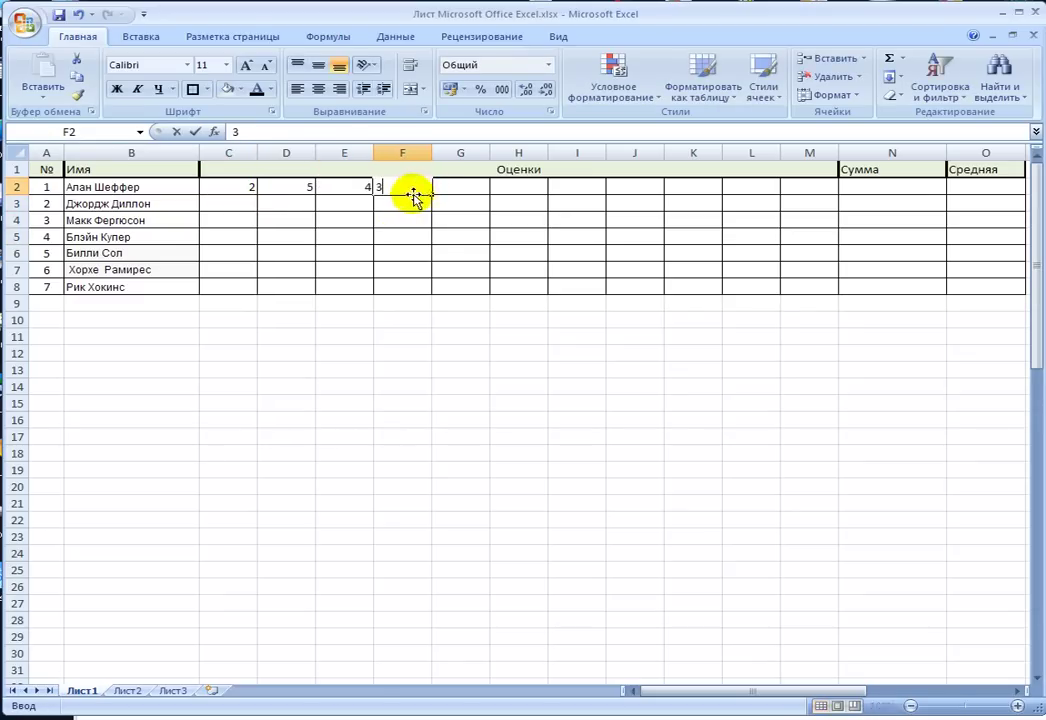
text(3)
- Continue row 2 with the grades 5, 8 and 5 through I2
click(451, 187)
text(5)
click(447, 227)
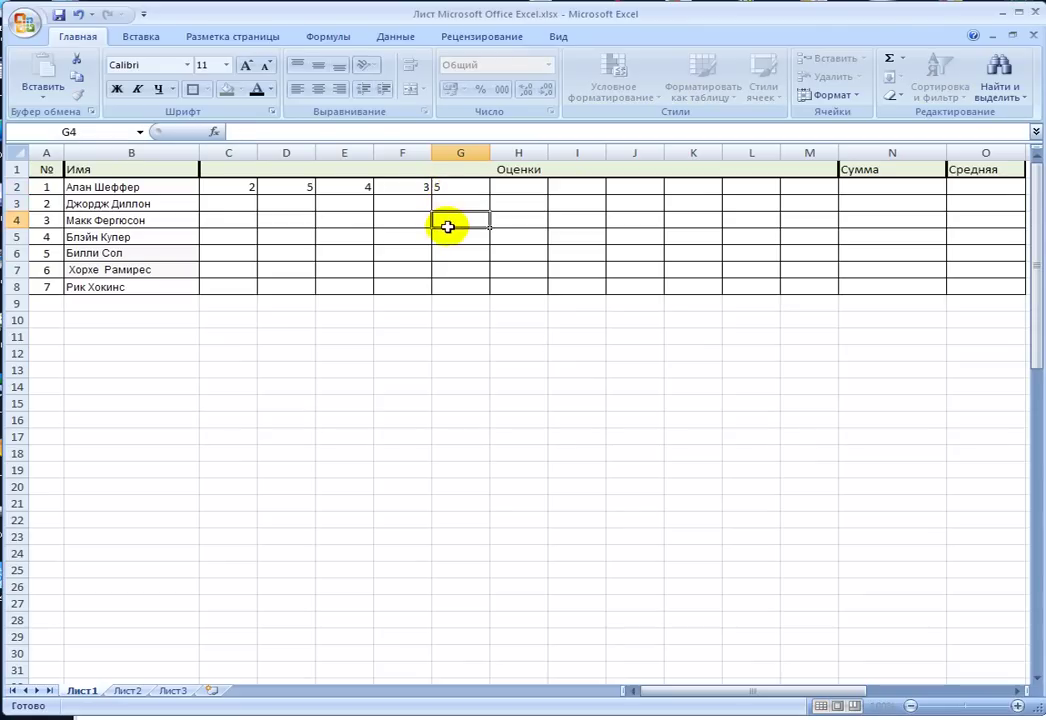
click(514, 190)
text(8)
click(513, 225)
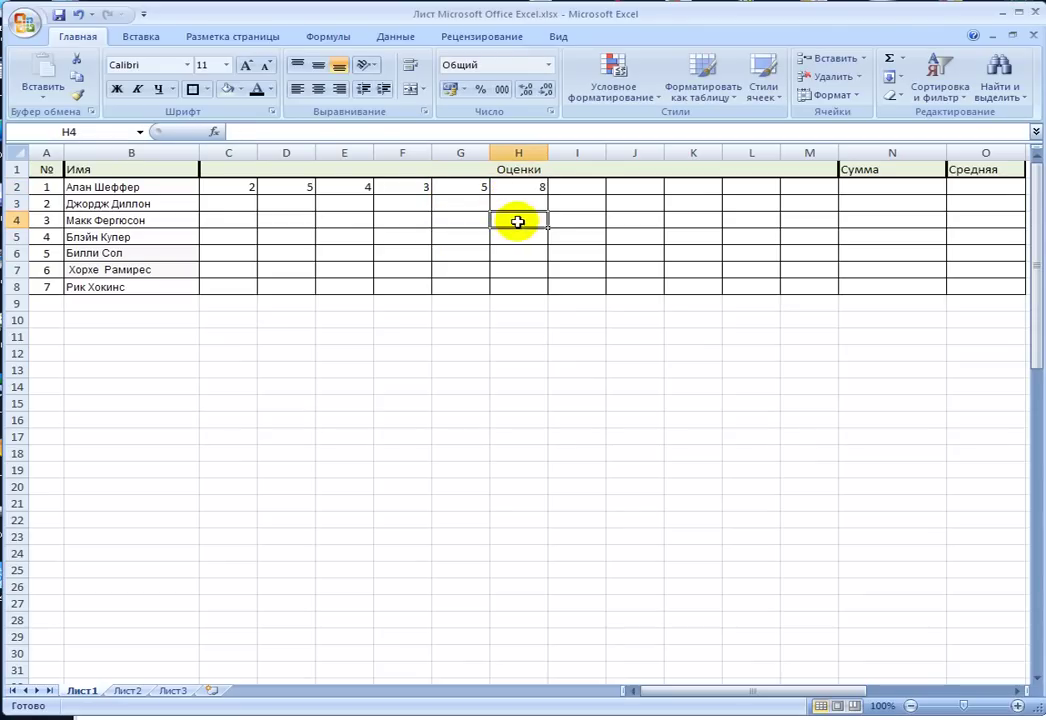
click(579, 189)
text(5)
click(581, 236)
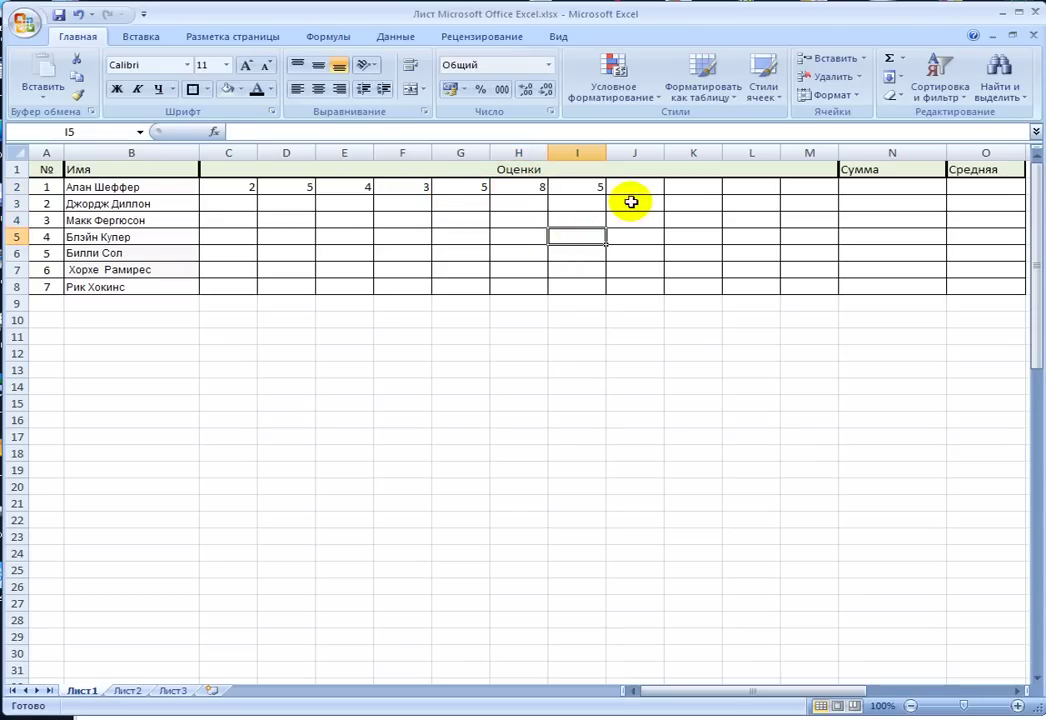
click(532, 189)
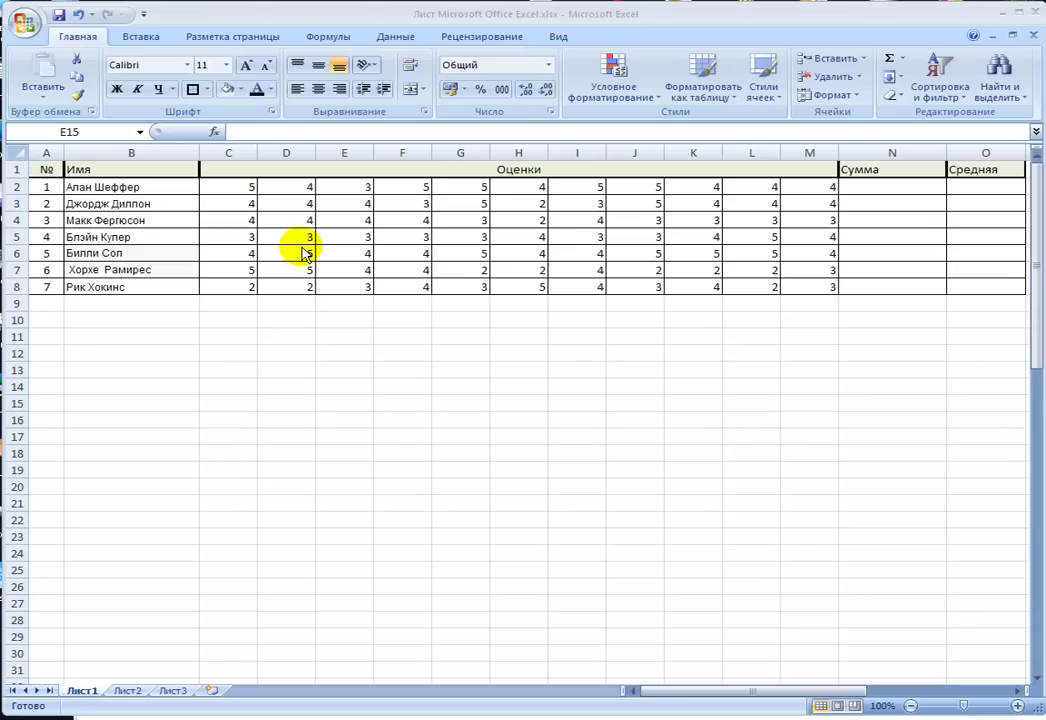
- Centre the grade block C2:M8 in its cells, then reselect the grades
click(233, 187)
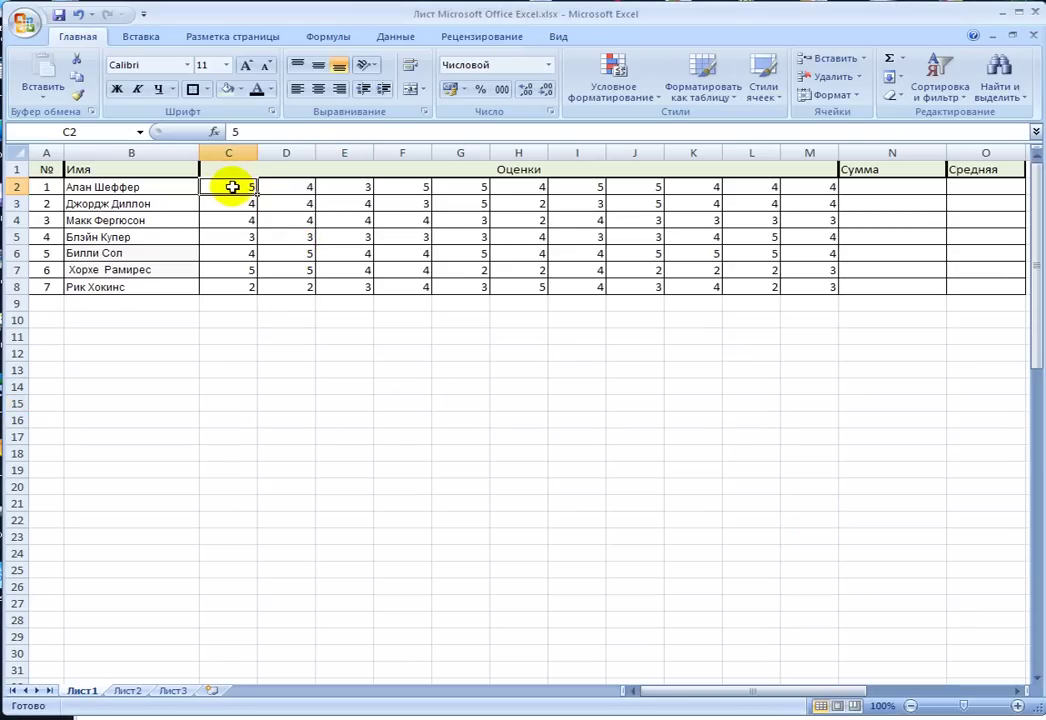
mouse_move(233, 187)
mouse_down()
mouse_move(442, 191)
mouse_move(810, 285)
mouse_up()
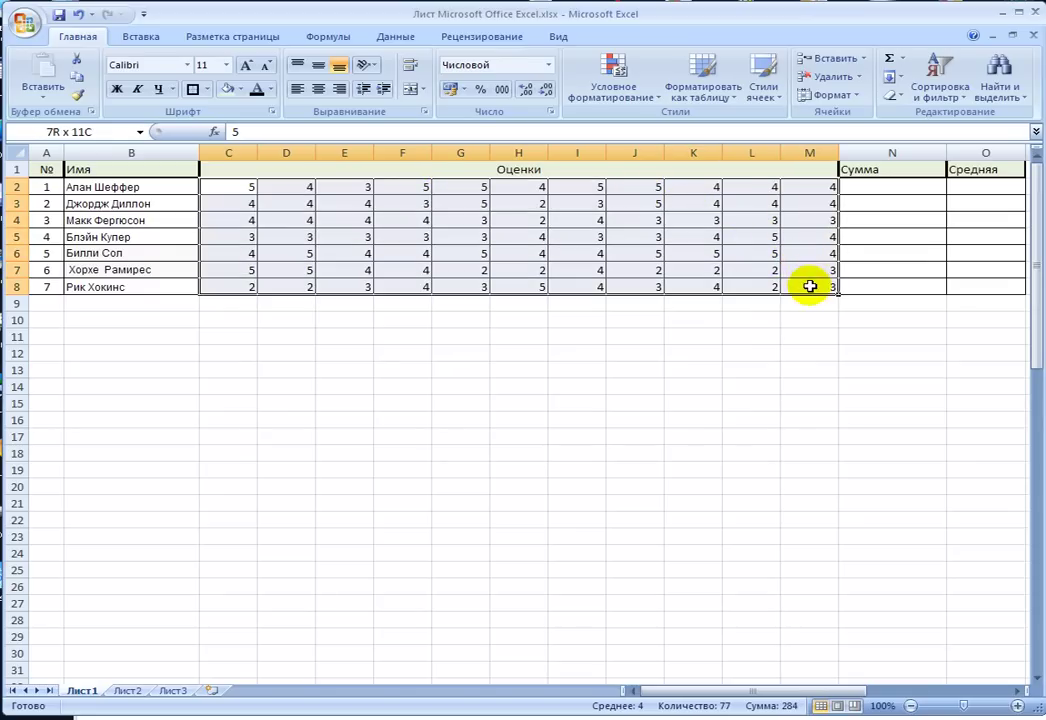
click(317, 93)
click(402, 386)
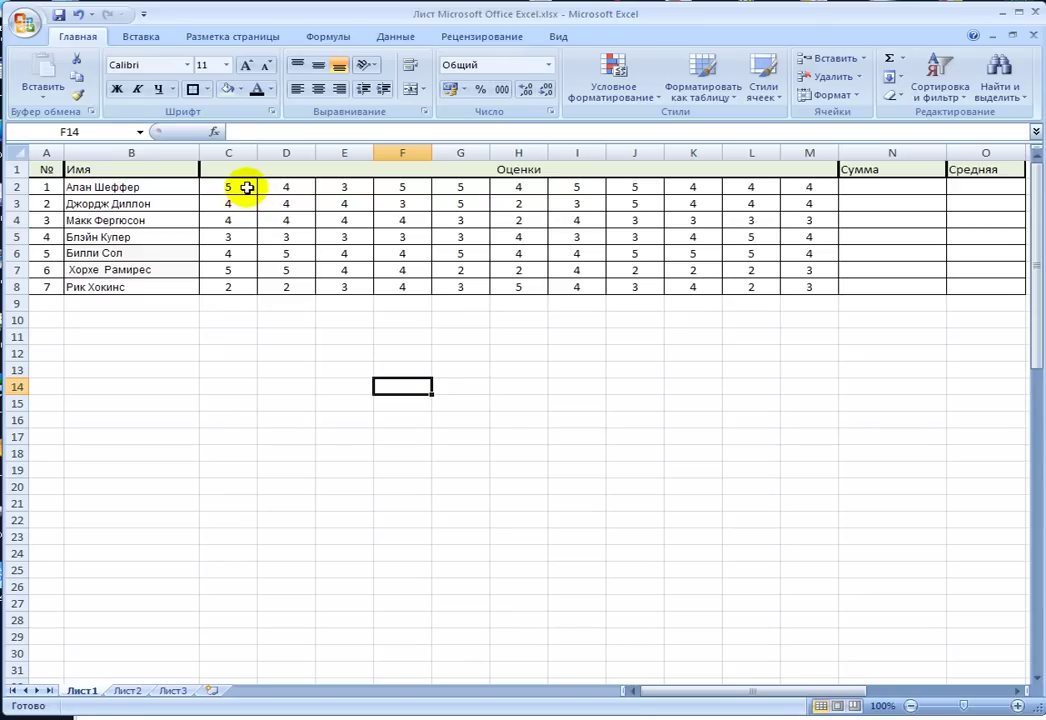
drag(247, 187, 800, 280)
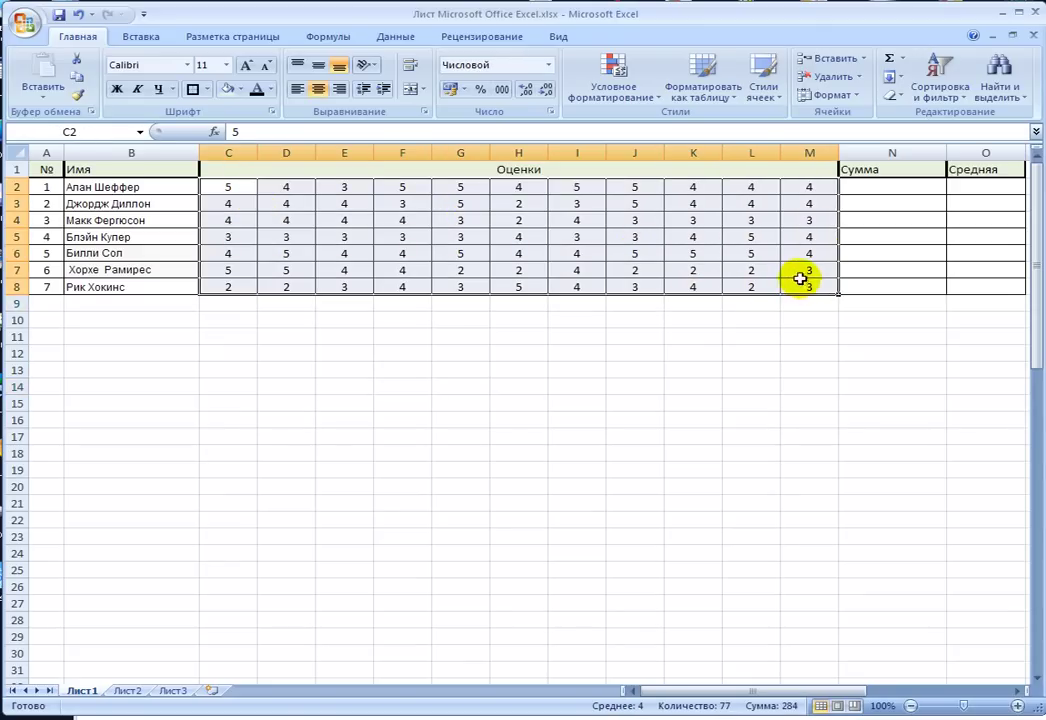
- Try an Equal To conditional format that highlights grades of 2 with a custom red fill
click(595, 70)
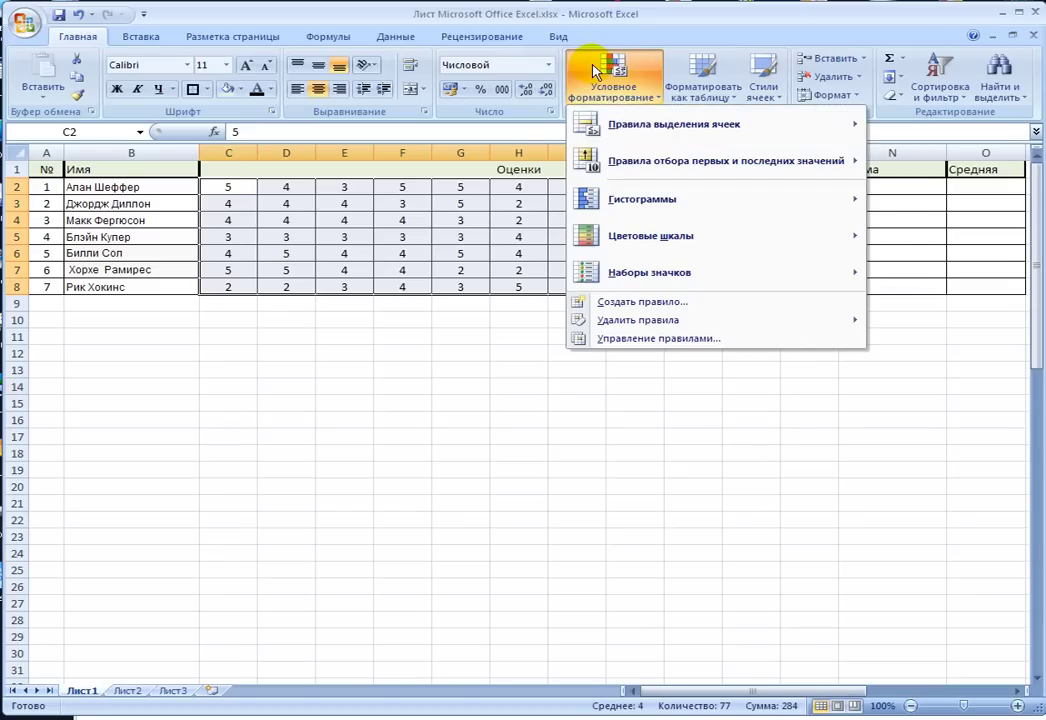
mouse_move(670, 130)
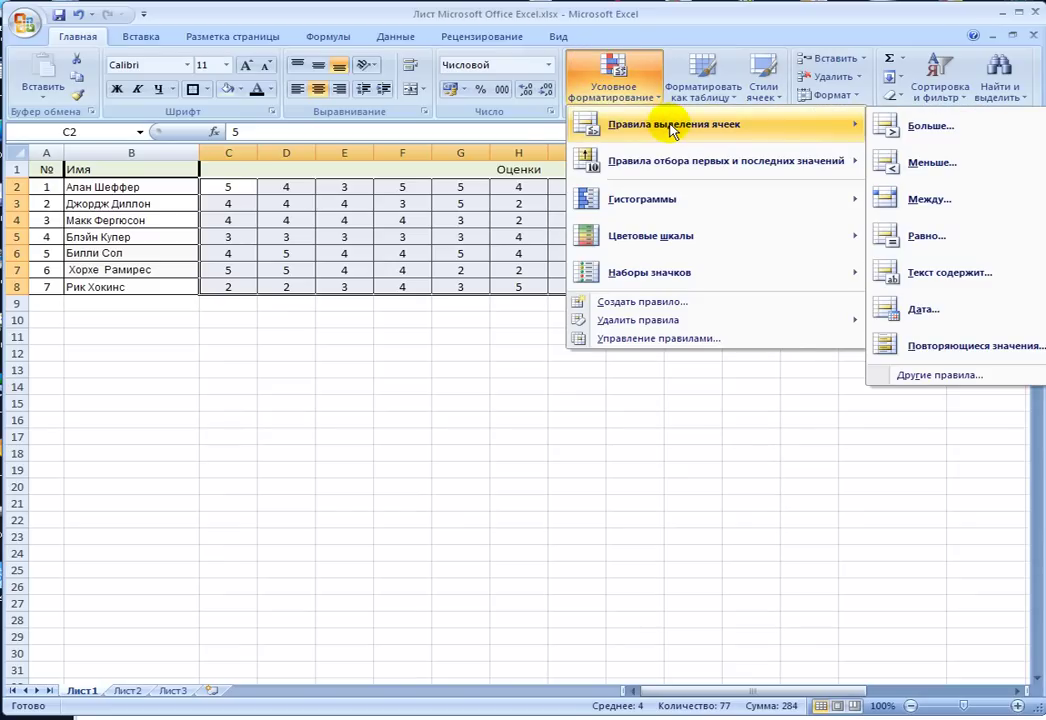
click(925, 237)
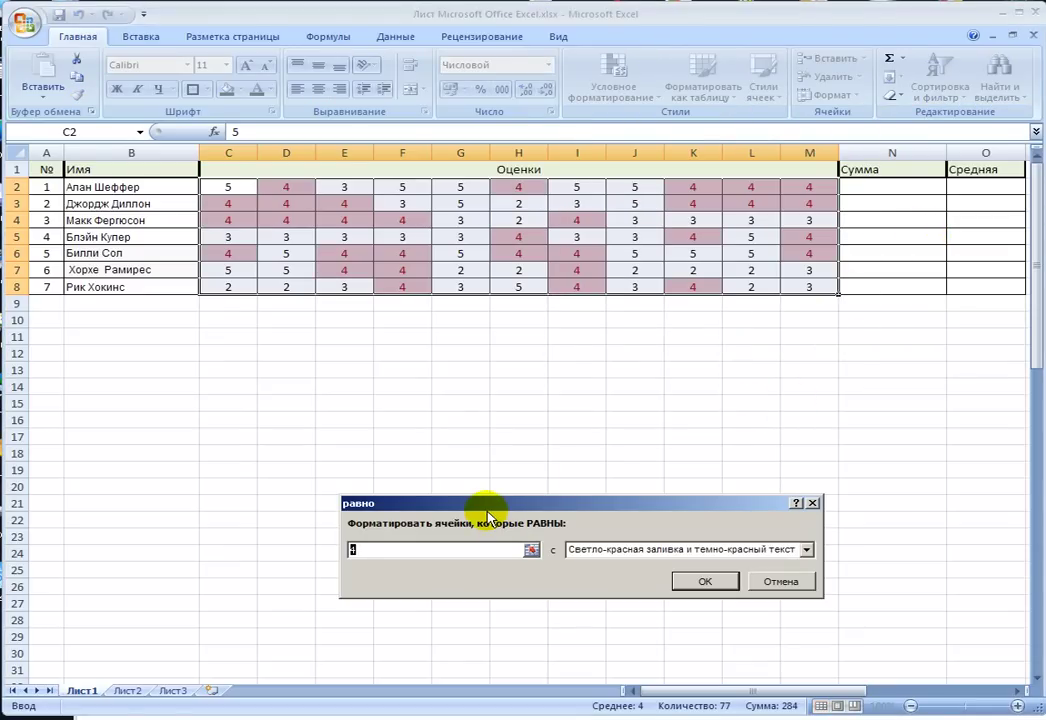
text(2)
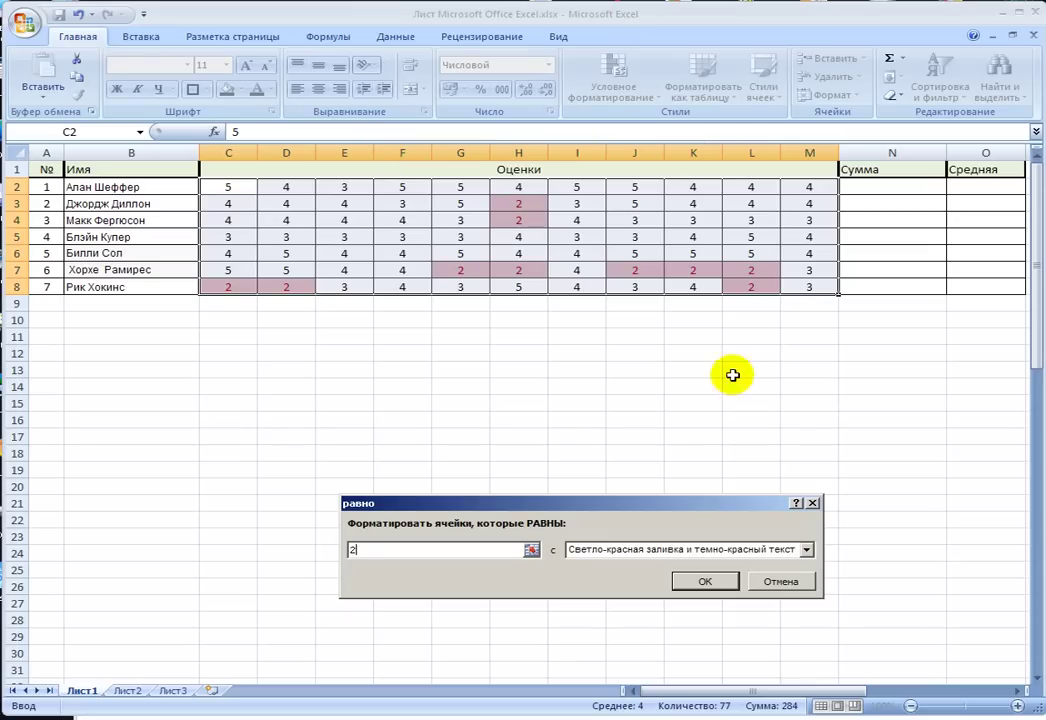
click(806, 549)
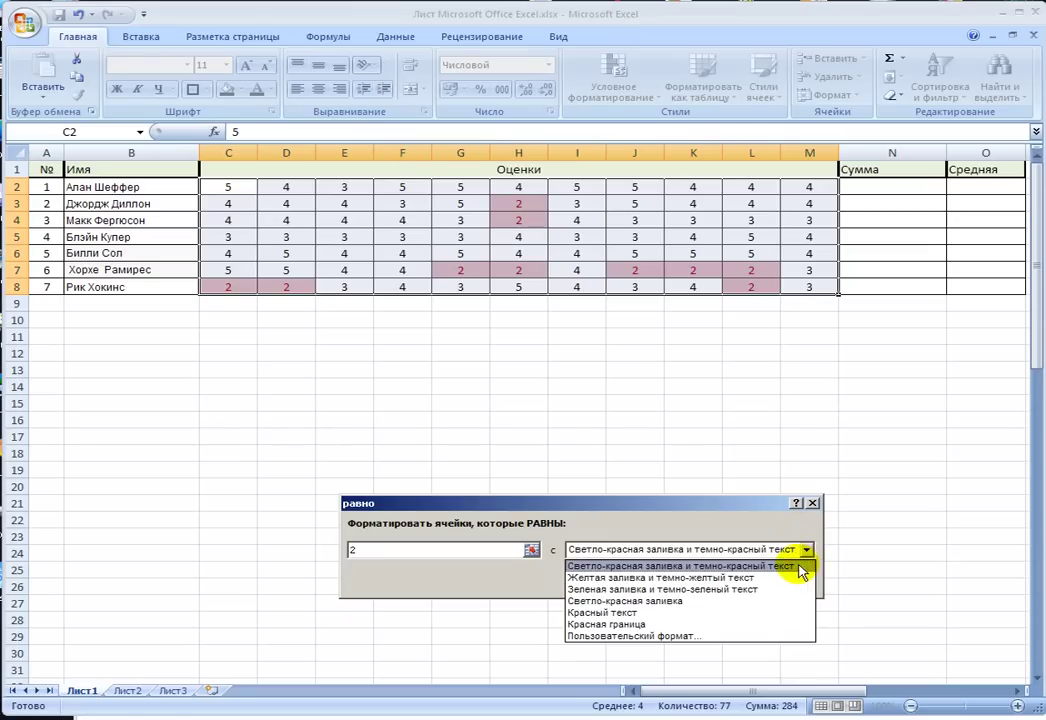
click(785, 578)
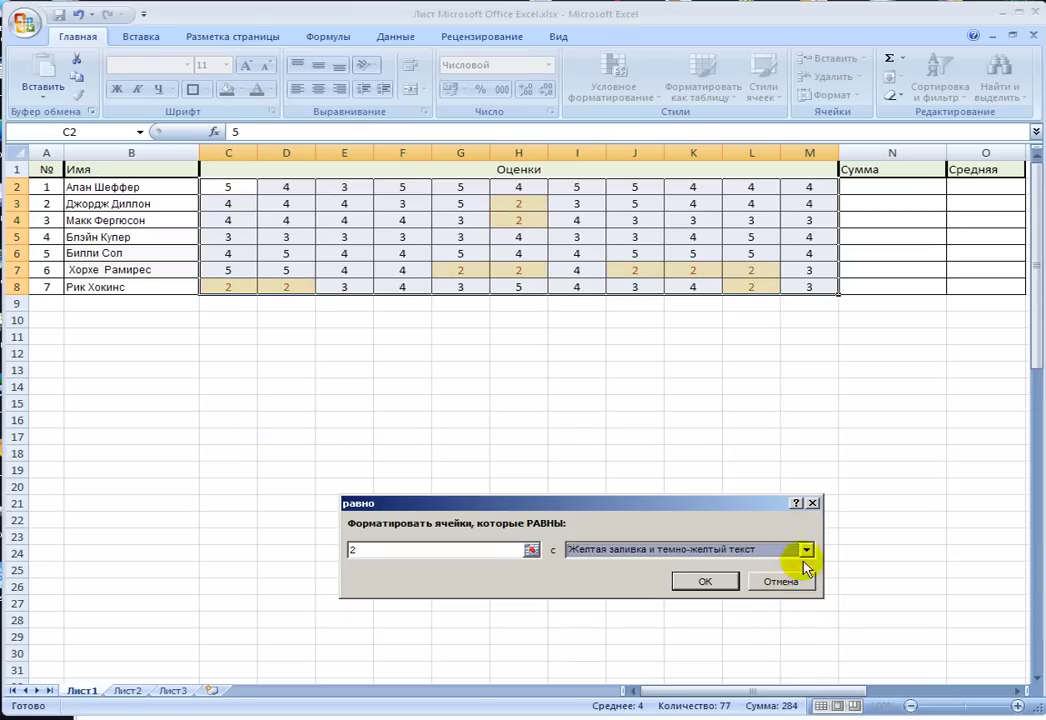
click(805, 552)
click(765, 600)
click(806, 551)
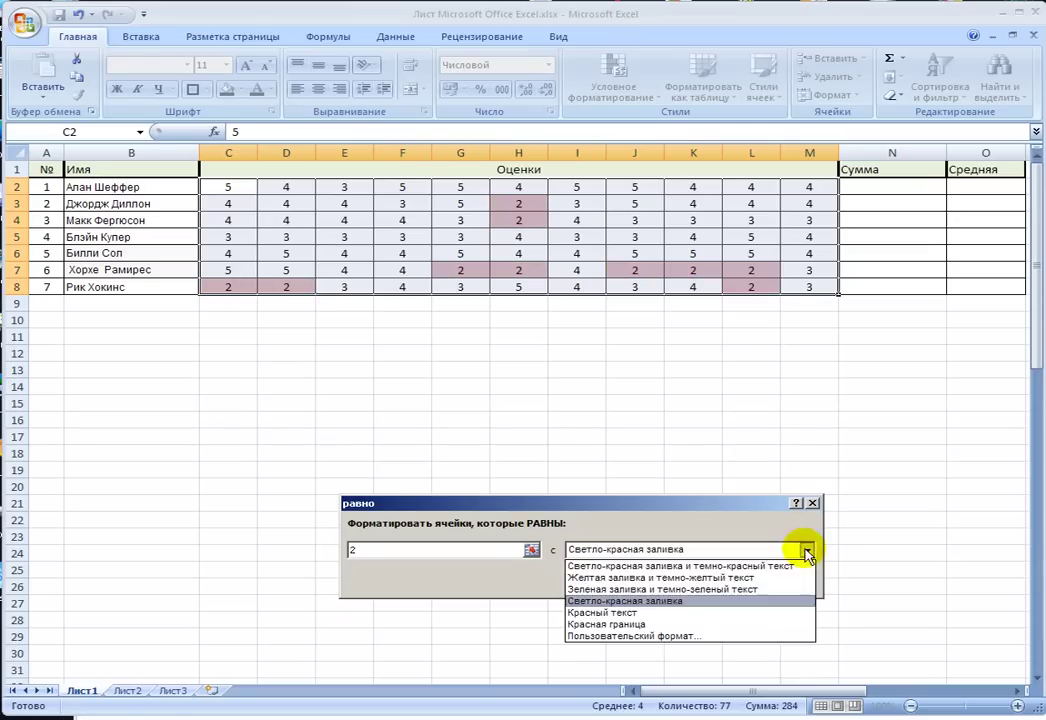
click(748, 636)
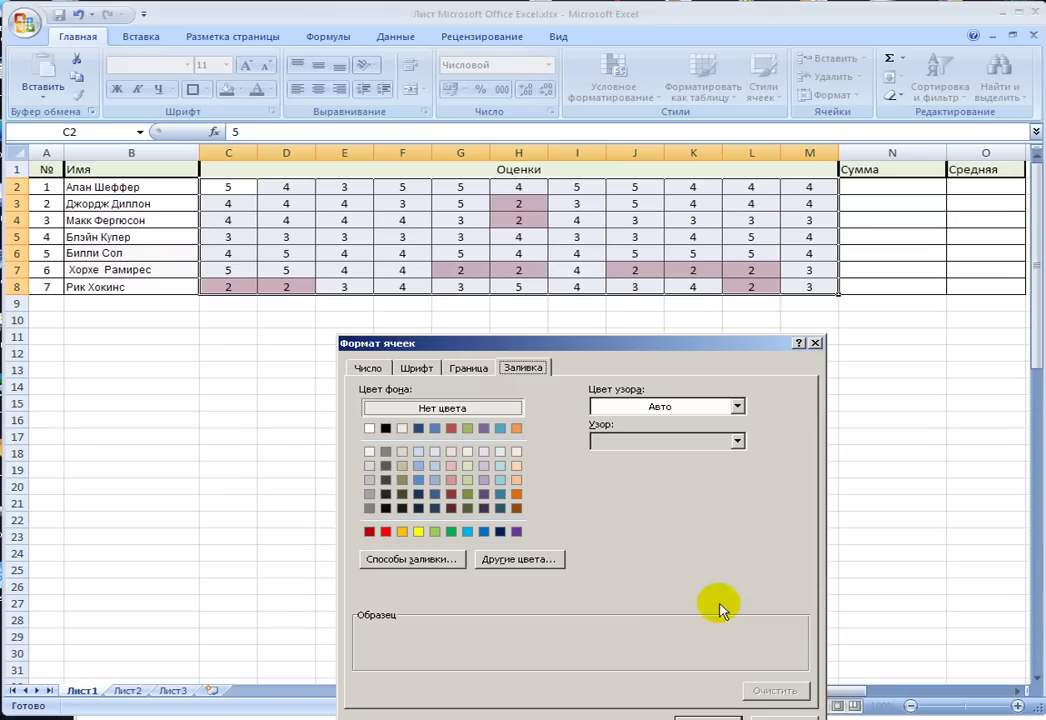
click(451, 428)
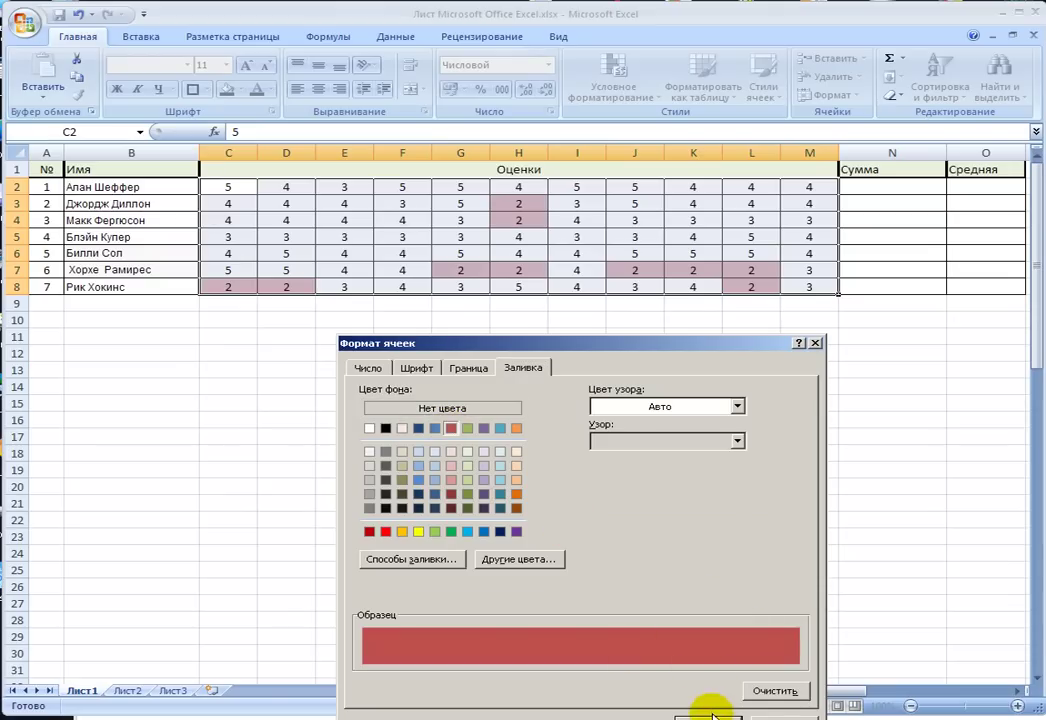
drag(661, 343, 637, 220)
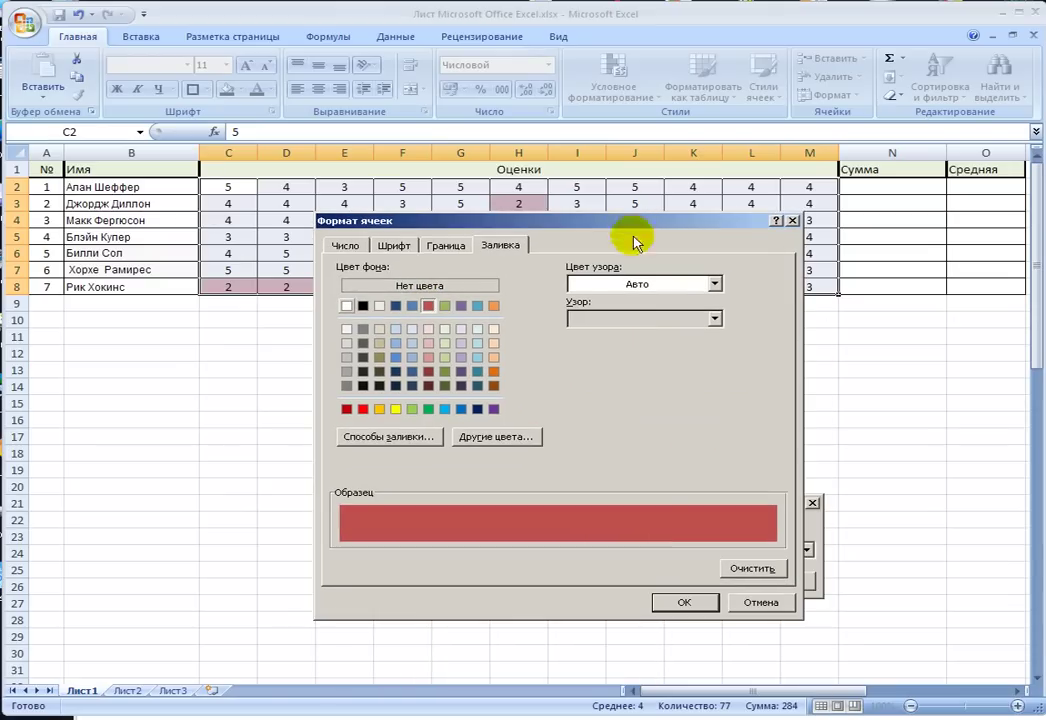
click(685, 602)
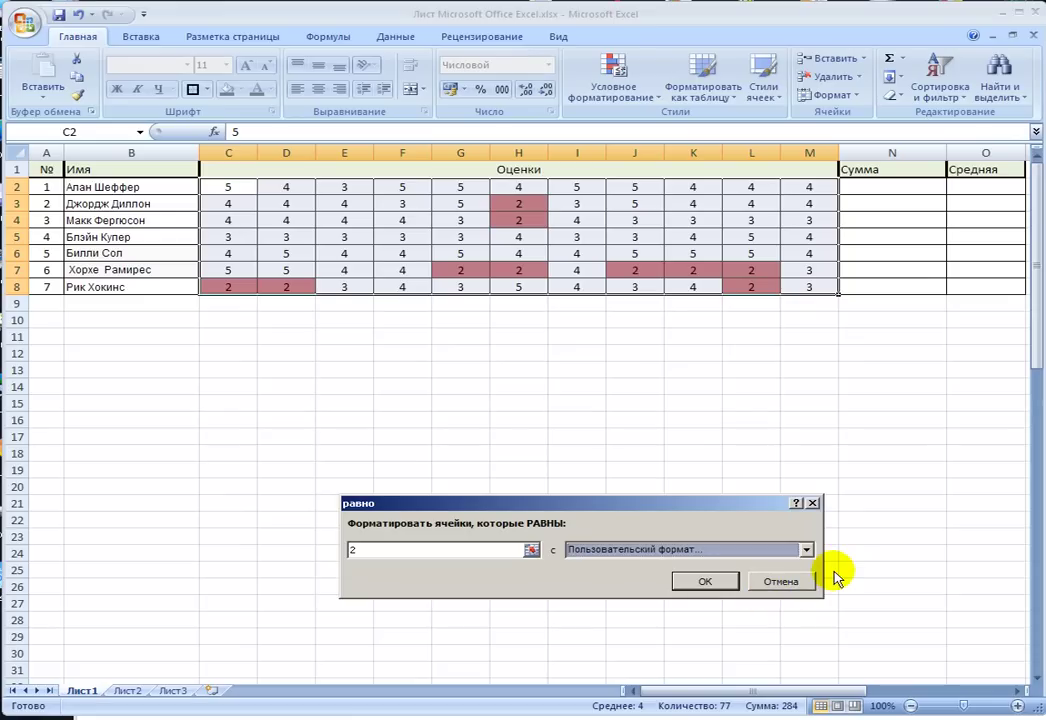
- Switch to a yellow fill and change the value to 435, then cancel the rule and deselect
click(805, 549)
click(748, 574)
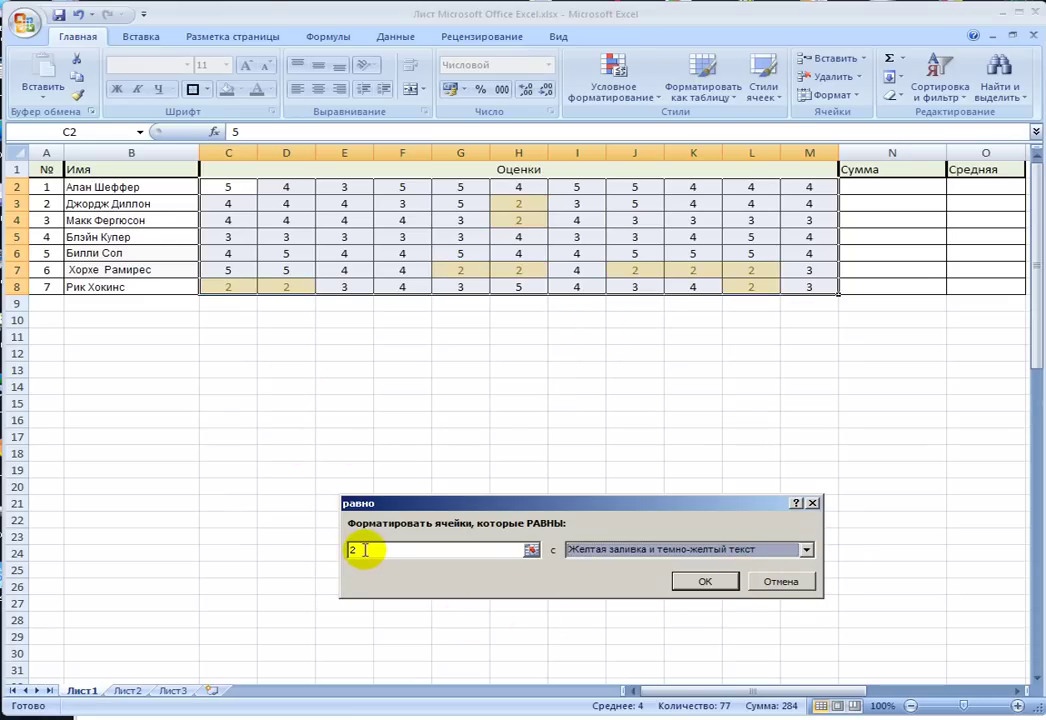
click(355, 549)
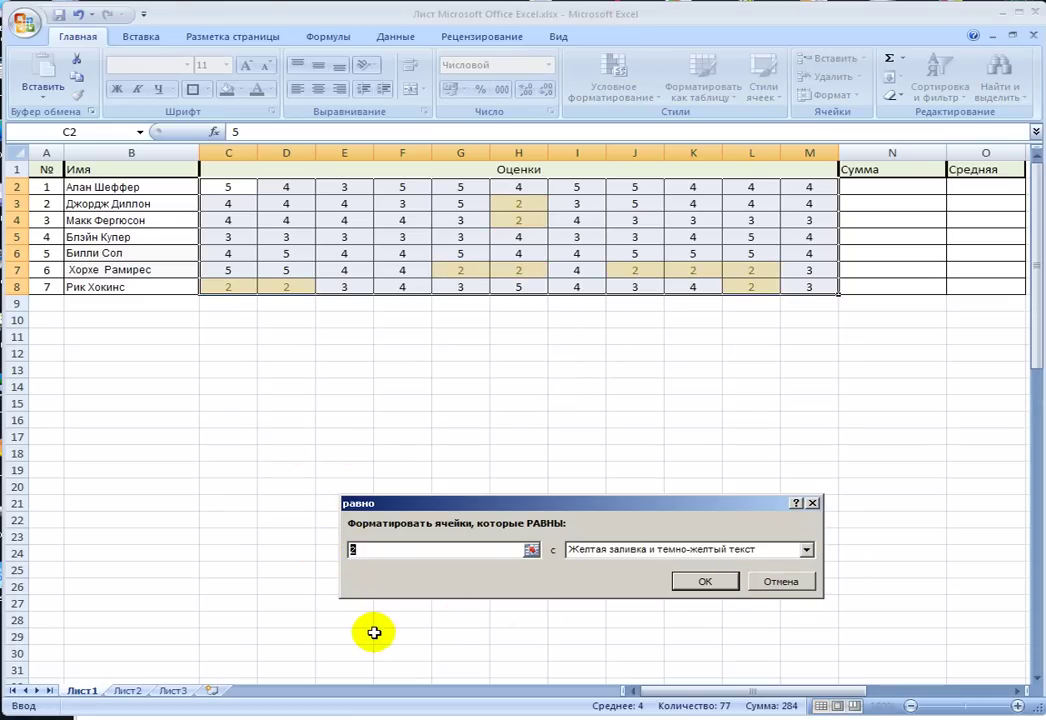
text(4)
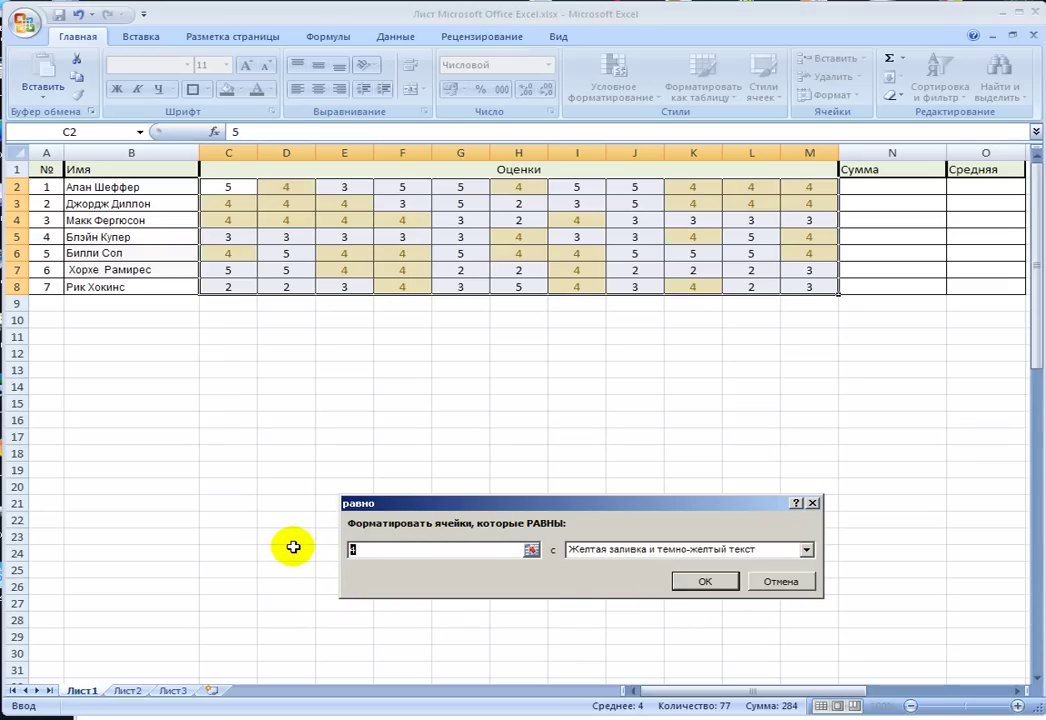
text(3)
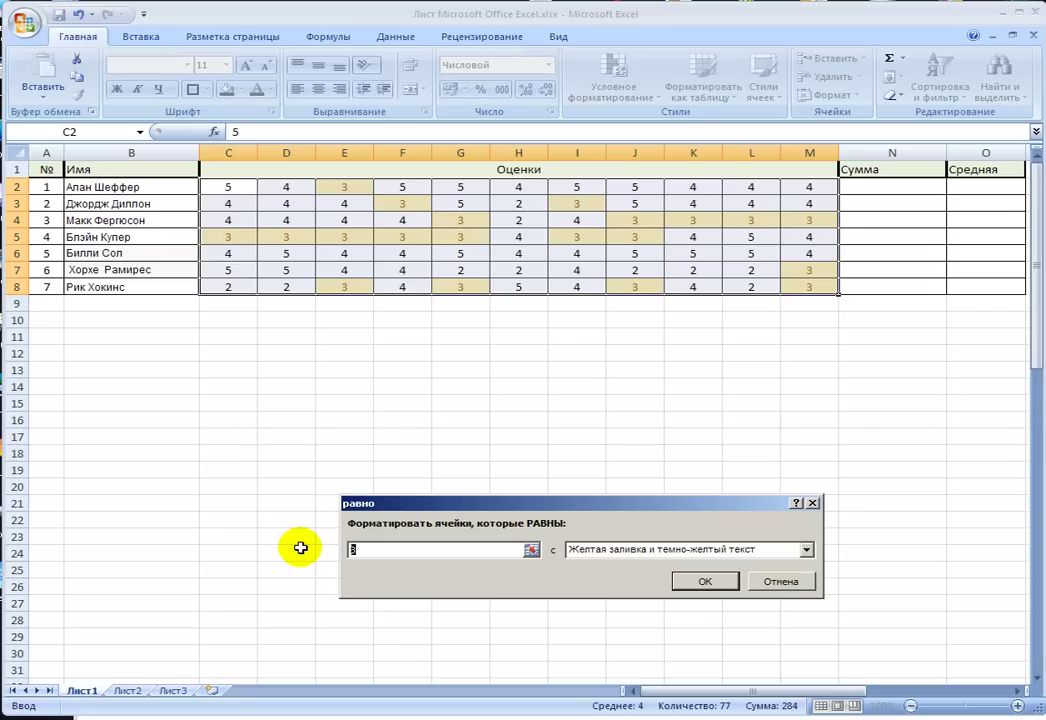
text(5)
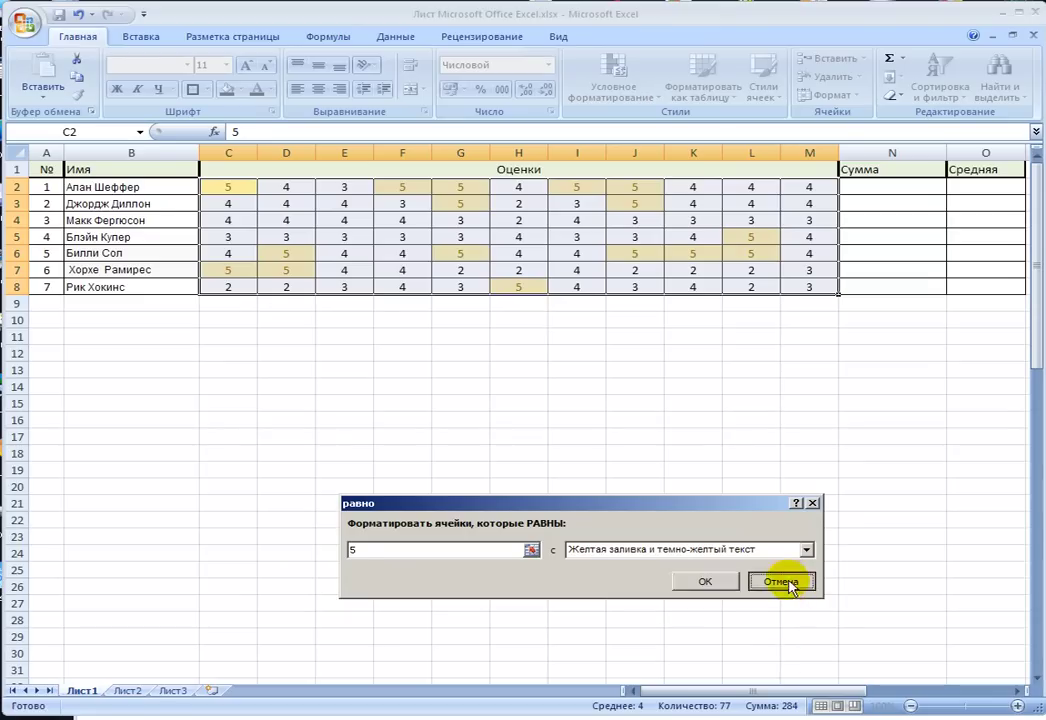
click(787, 582)
click(660, 451)
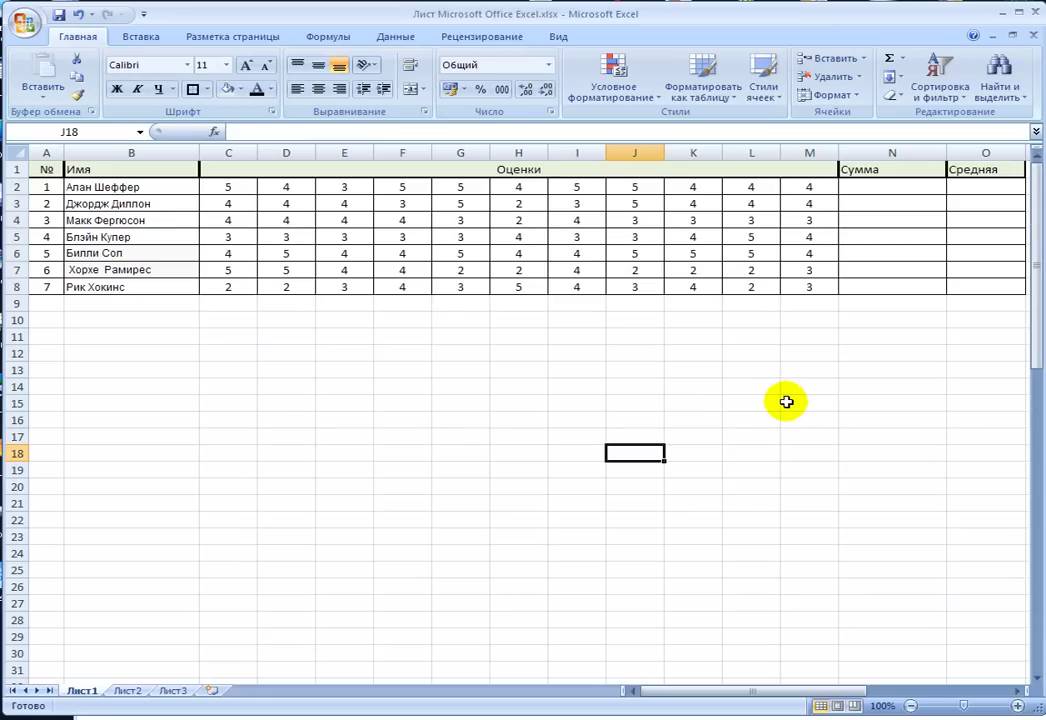
- Insert =СУММ(C2:M2) in N2 to total the first student's grades, giving 48
click(889, 188)
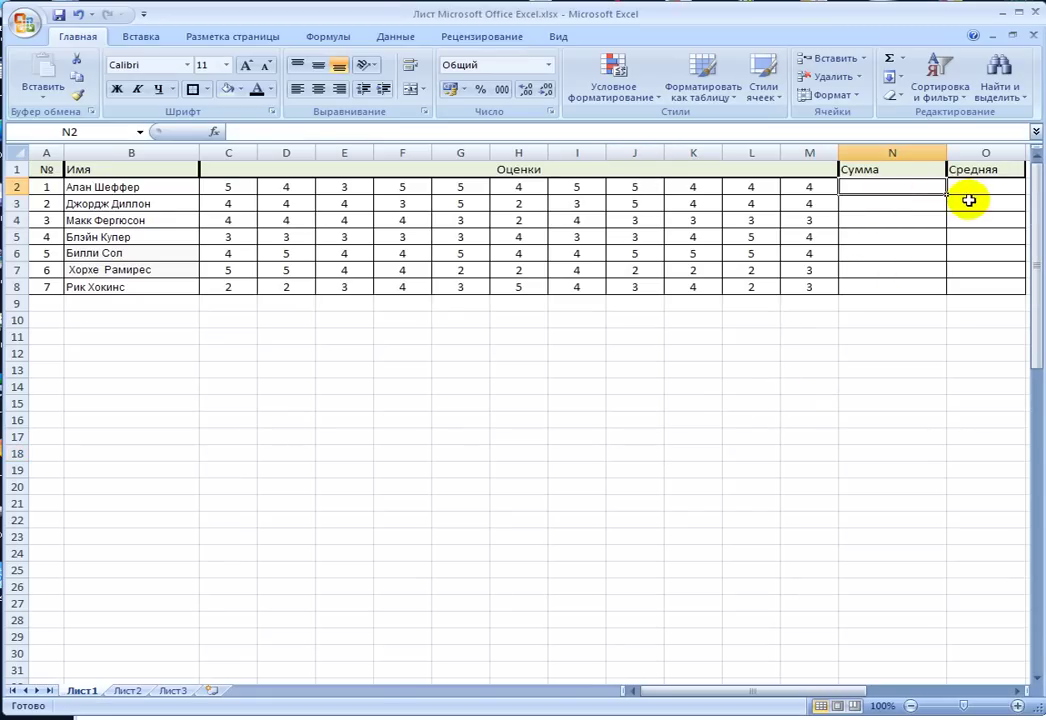
drag(229, 187, 815, 190)
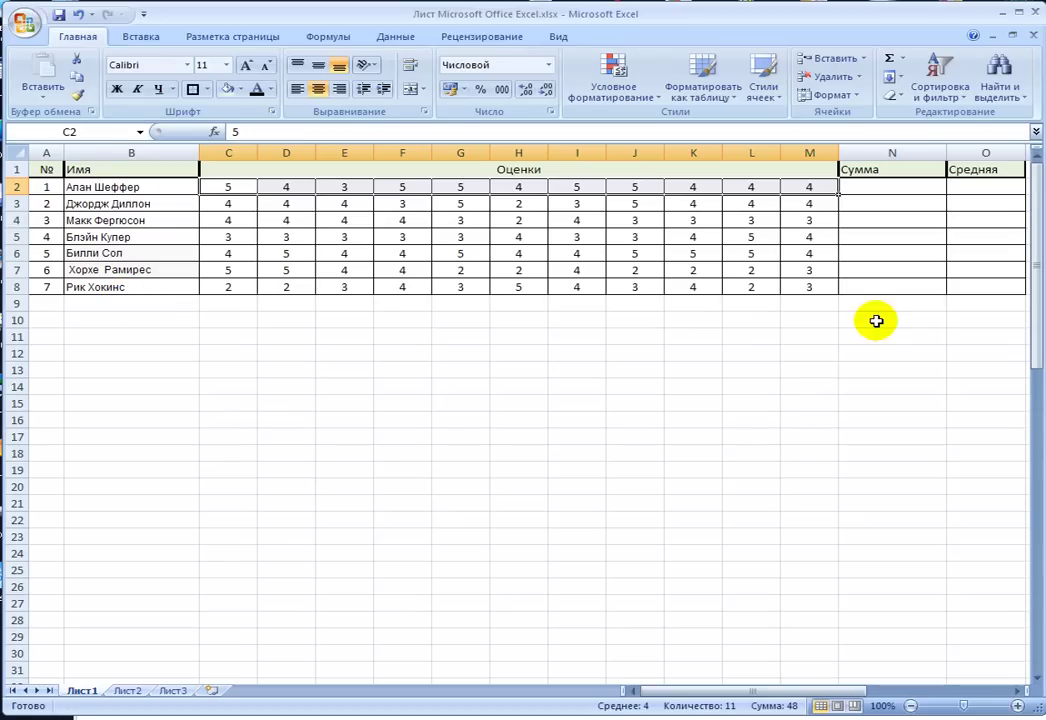
click(878, 203)
click(876, 187)
text(=)
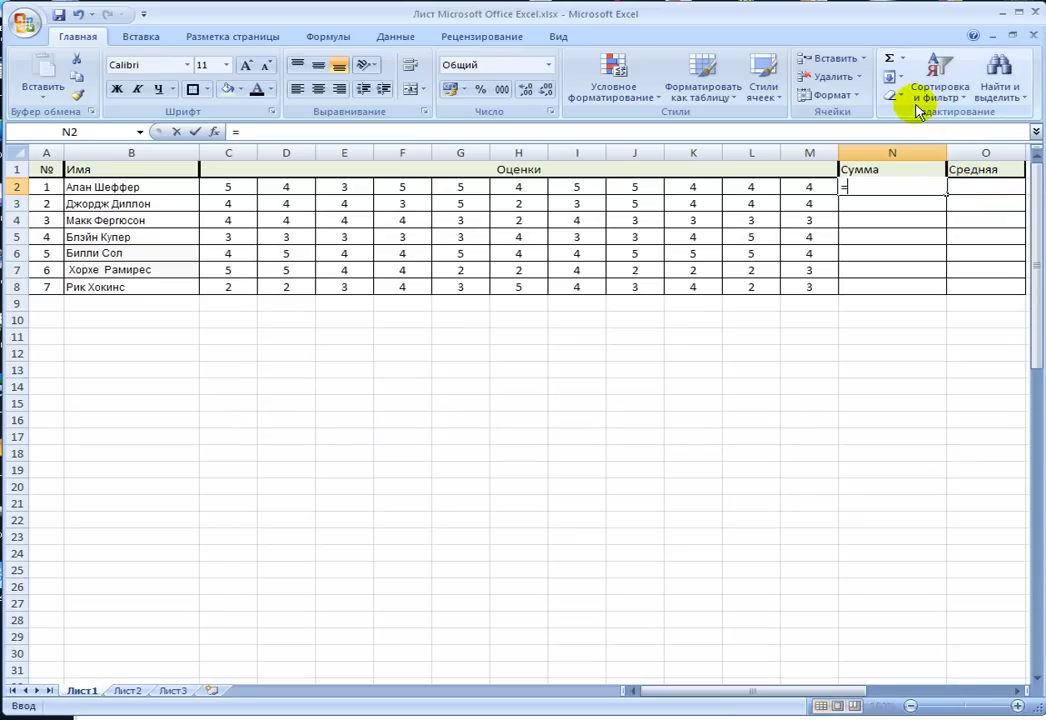
click(140, 133)
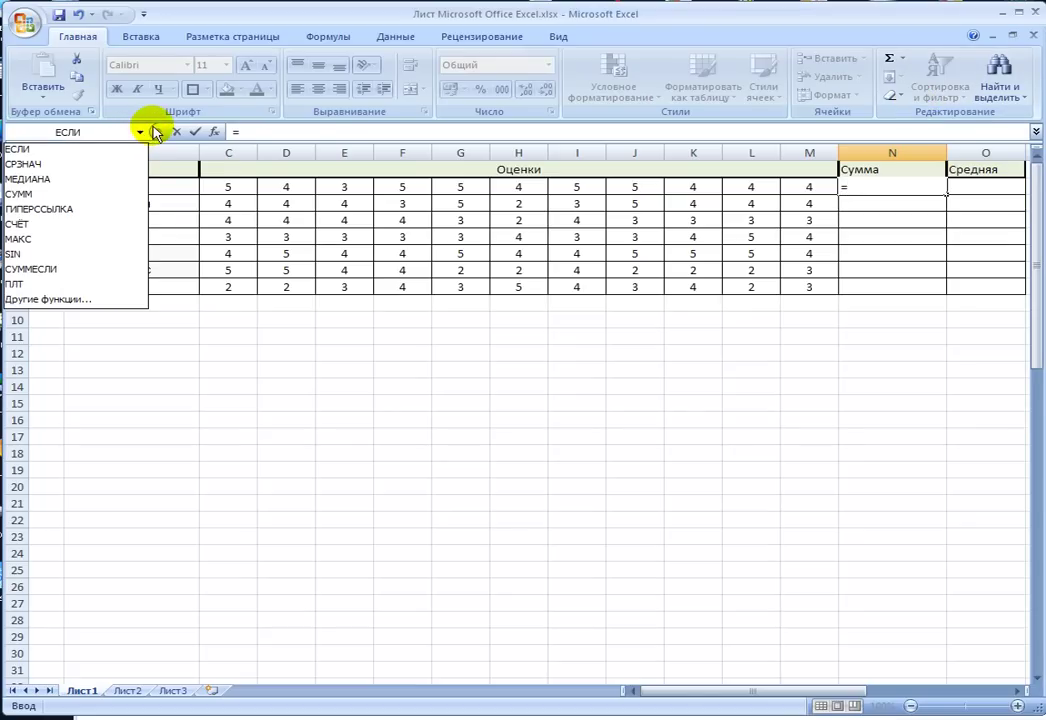
click(35, 195)
drag(578, 3, 500, 295)
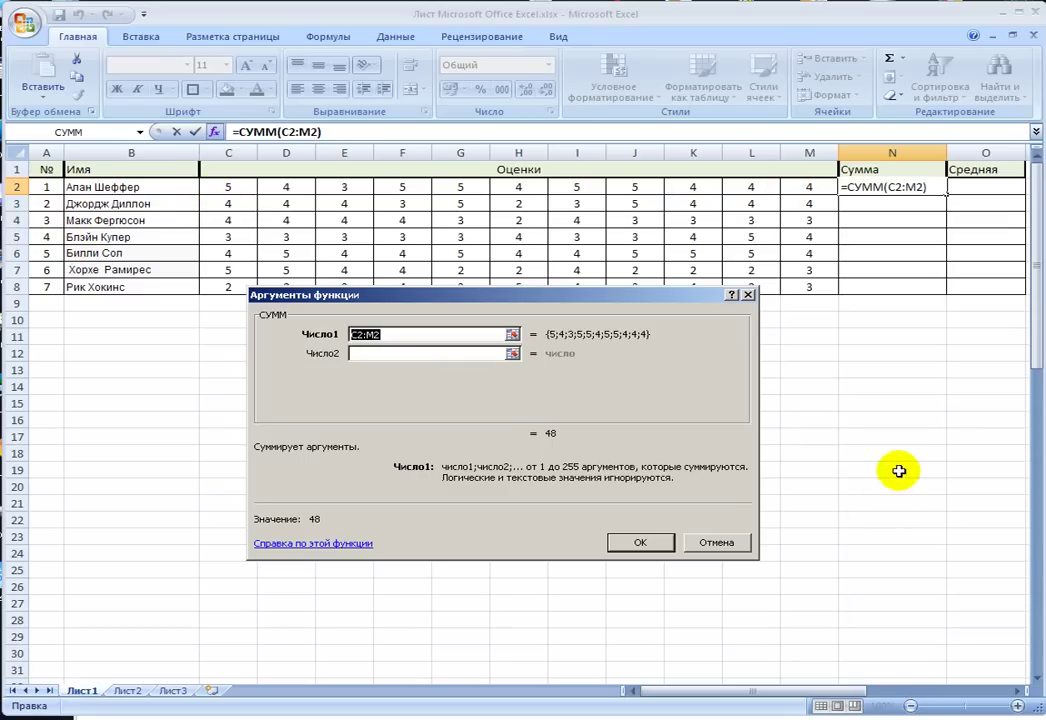
click(640, 543)
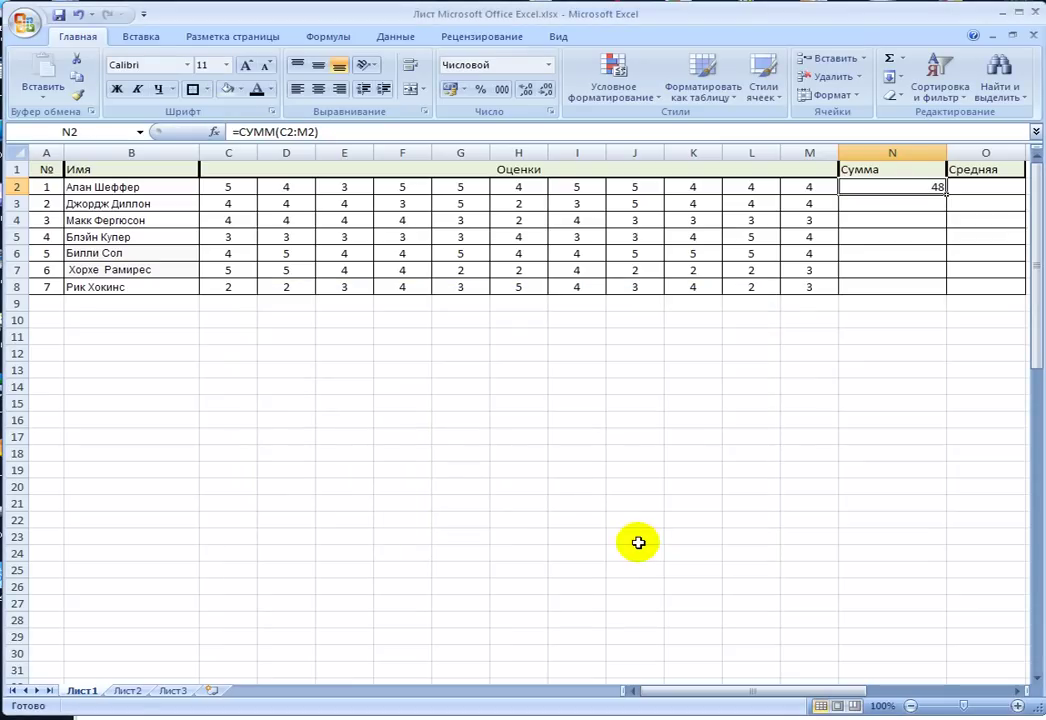
- Inspect N2's sum formula in the formula bar and leave it unchanged
click(916, 219)
drag(228, 187, 800, 190)
click(917, 187)
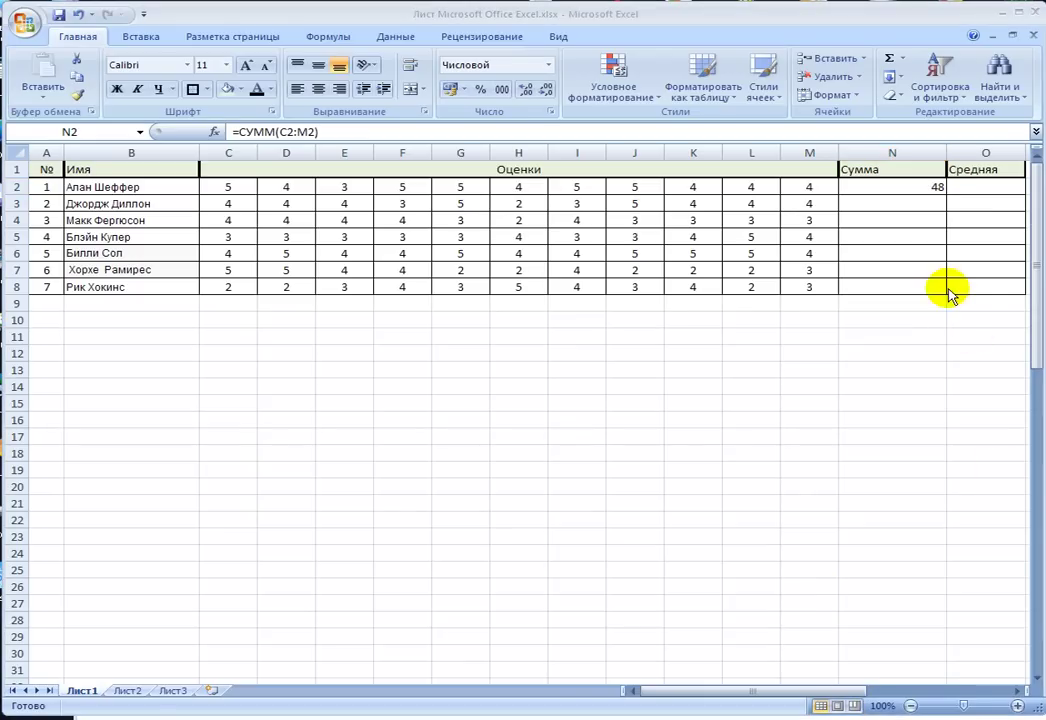
click(926, 184)
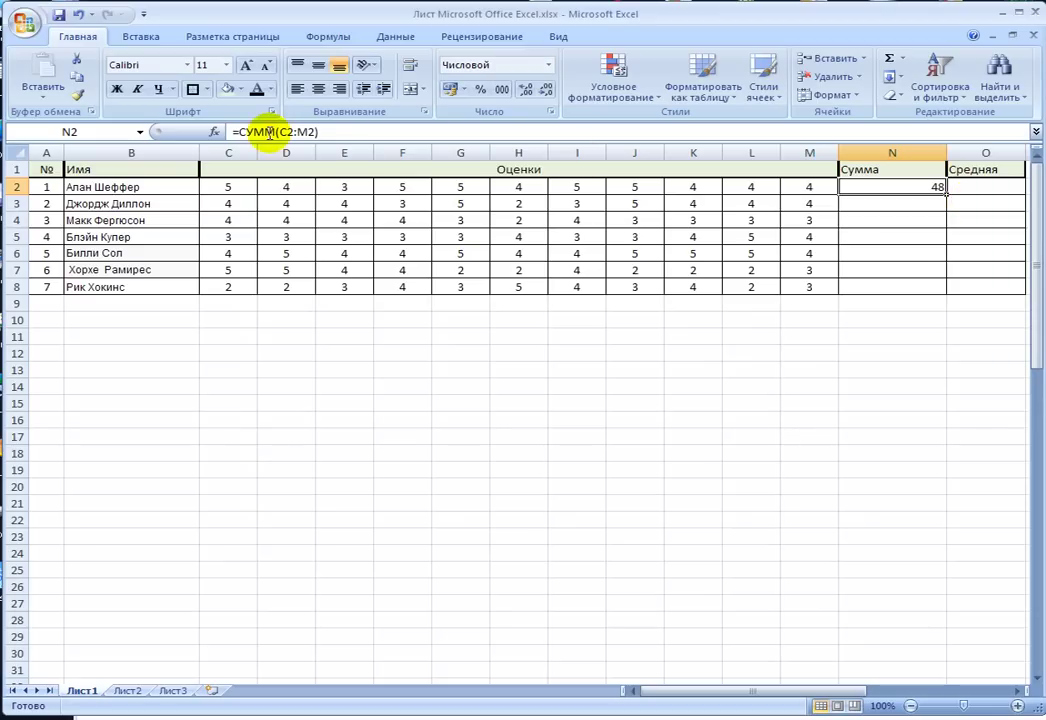
click(270, 131)
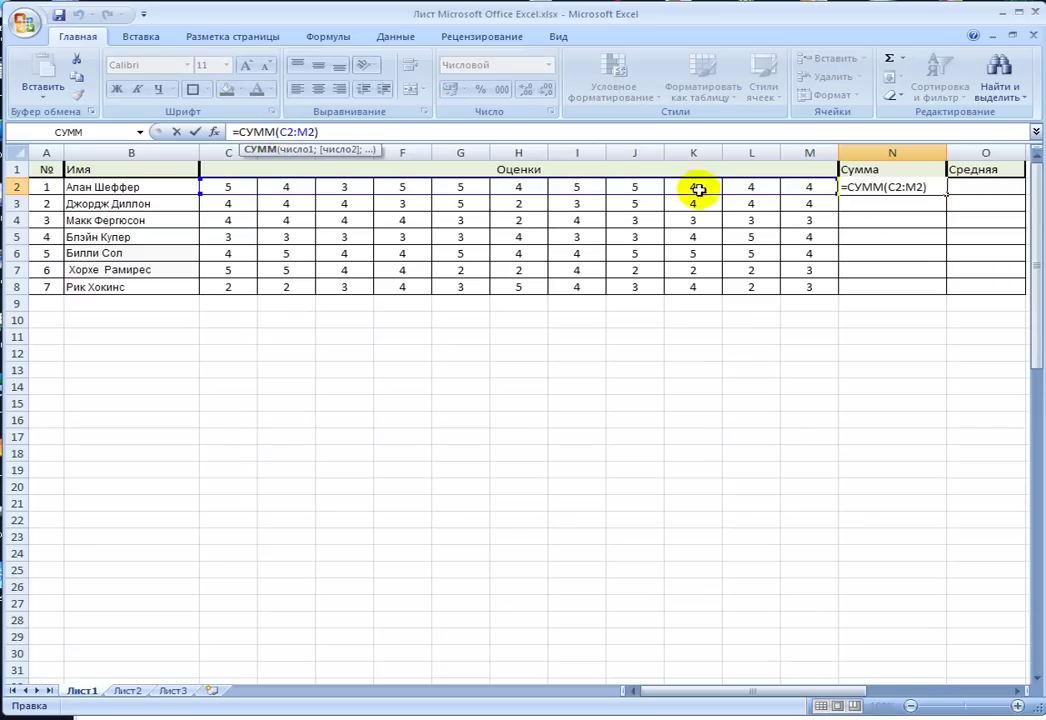
click(935, 191)
- Copy the sum formula down to N8 and check the totals 48, 42, 37, 38, 49, 35, 35
drag(946, 195, 946, 290)
click(930, 365)
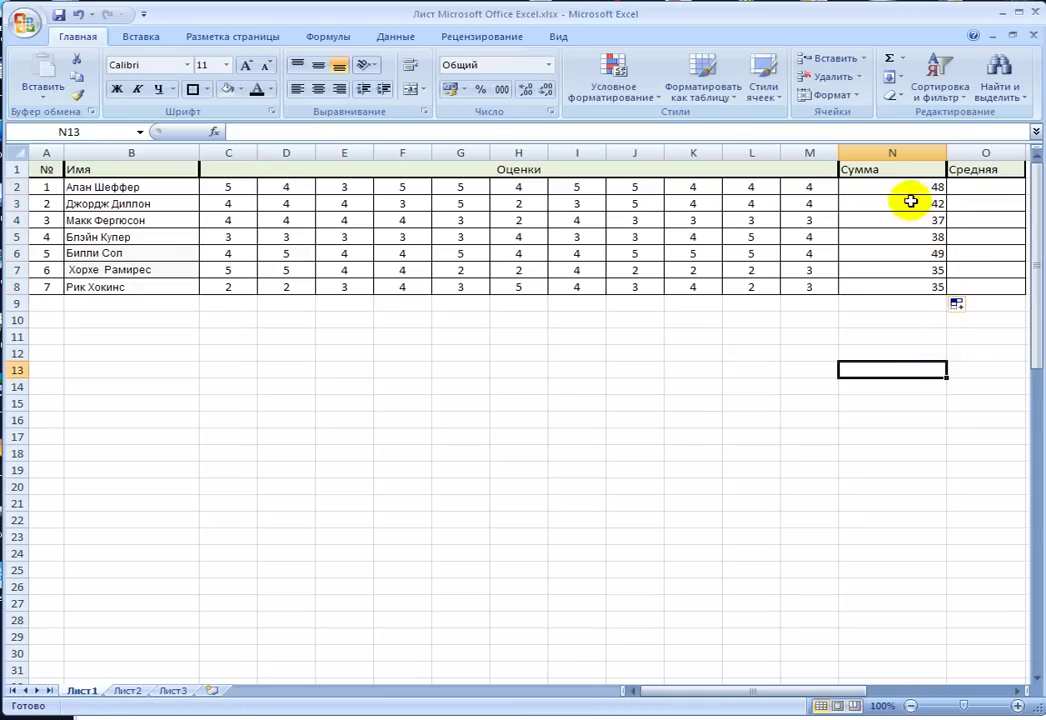
click(904, 215)
click(245, 203)
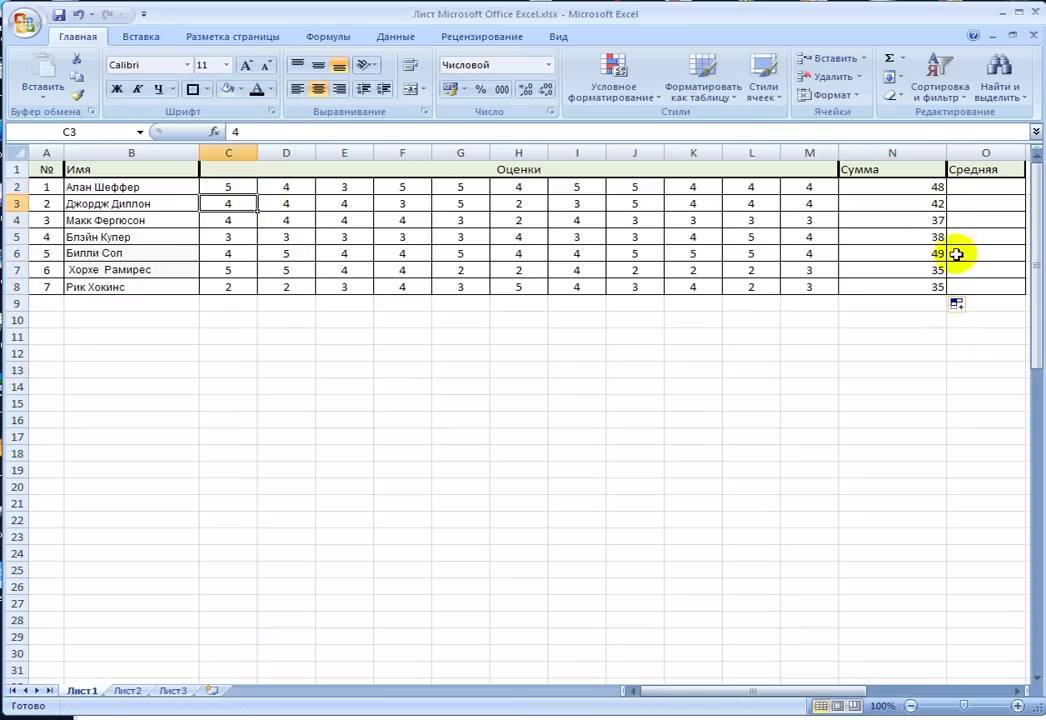
click(929, 222)
click(915, 255)
click(898, 302)
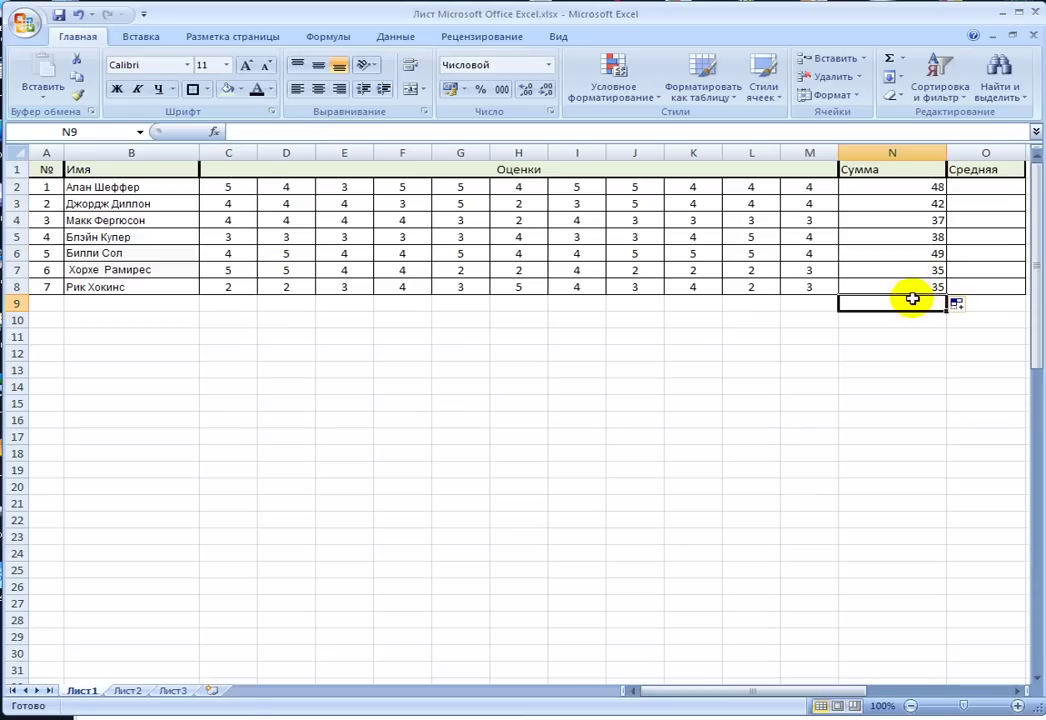
click(896, 270)
click(895, 254)
click(894, 237)
click(894, 220)
click(894, 189)
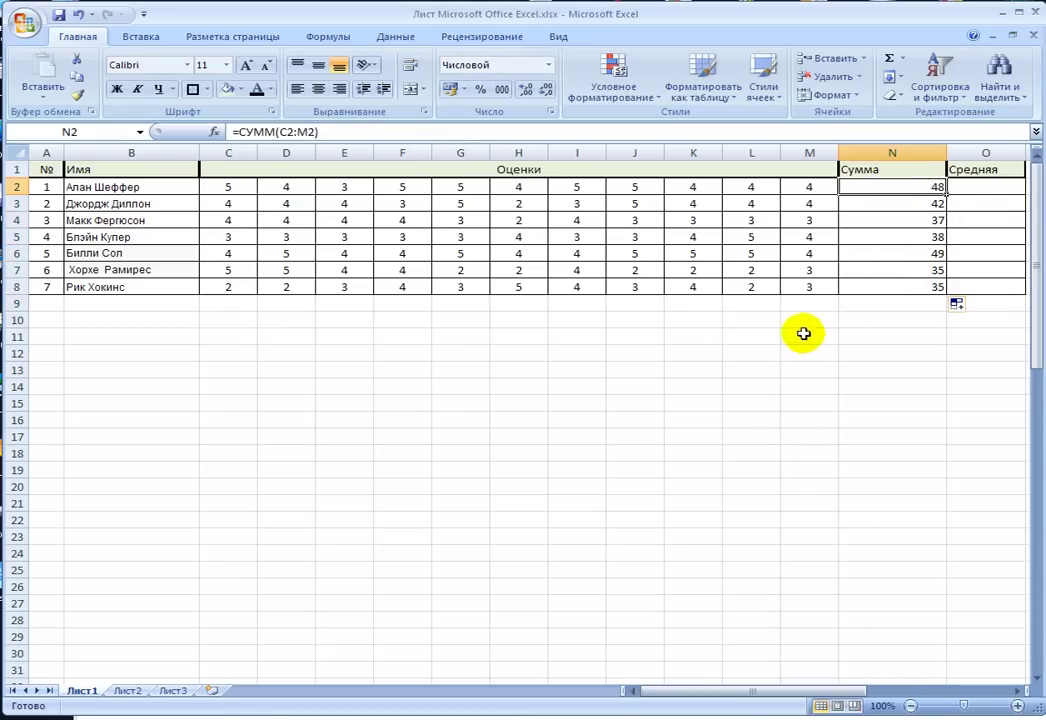
- Centre the totals in N2:N8
click(873, 456)
click(881, 189)
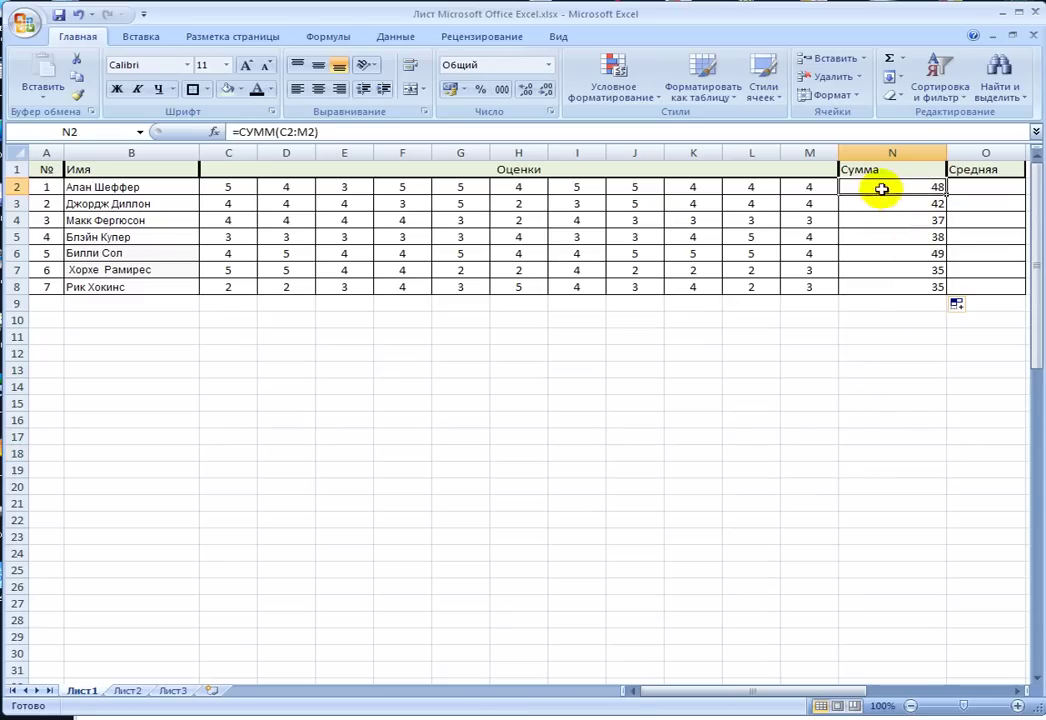
drag(881, 189, 890, 285)
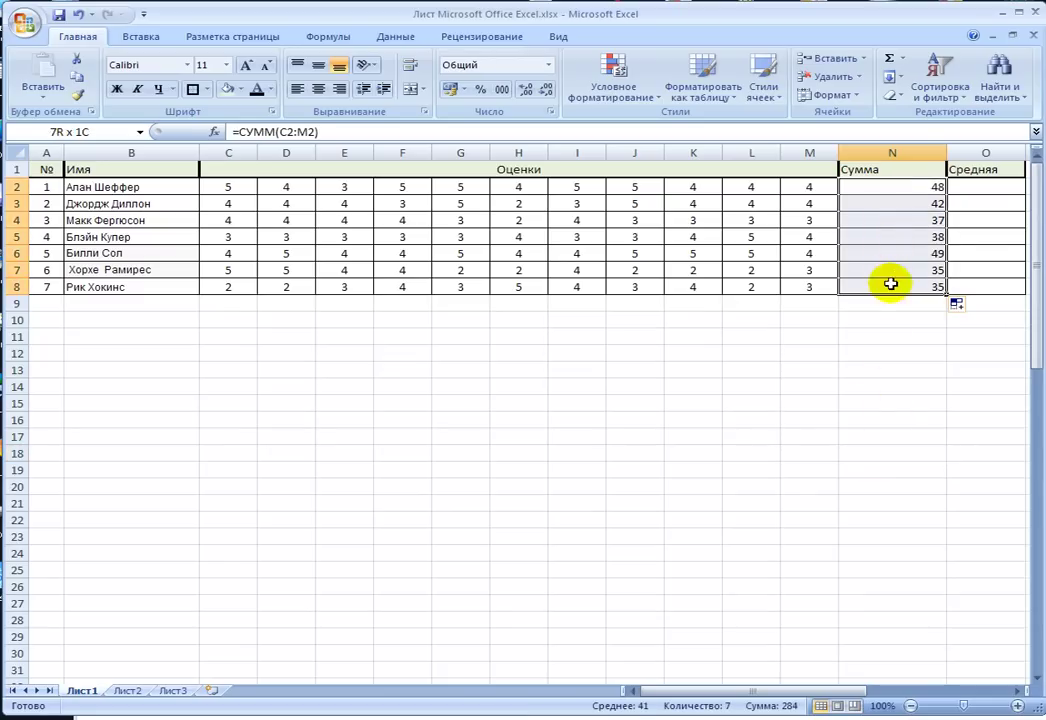
click(318, 89)
- Begin a formula with = in O2, the first Средняя cell
click(950, 187)
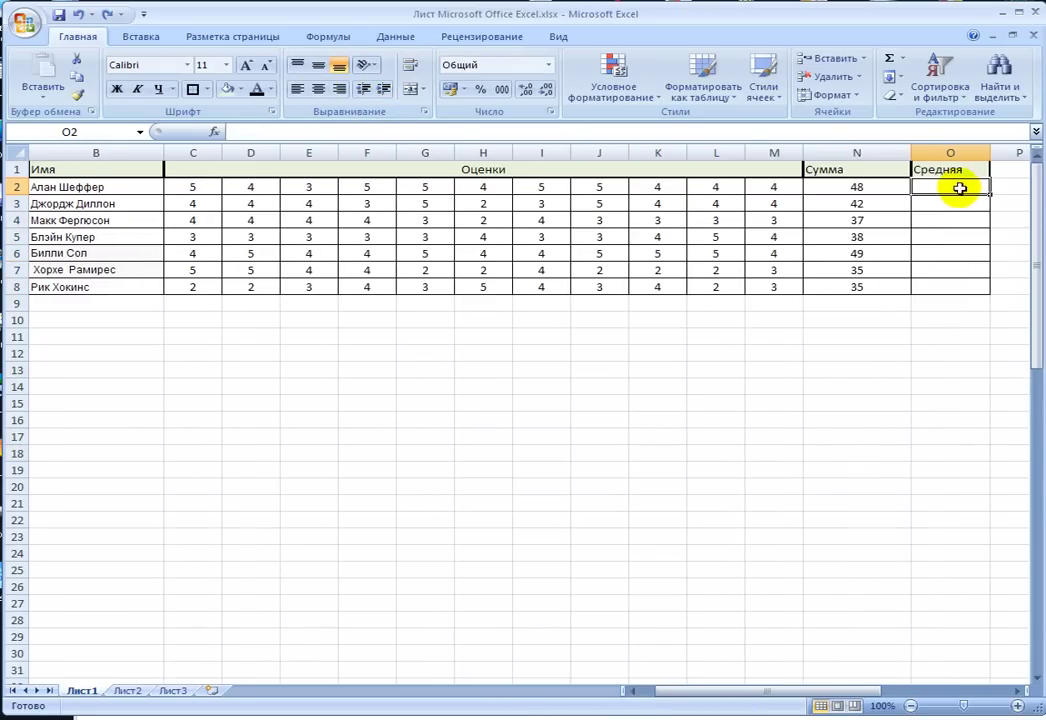
drag(780, 187, 222, 187)
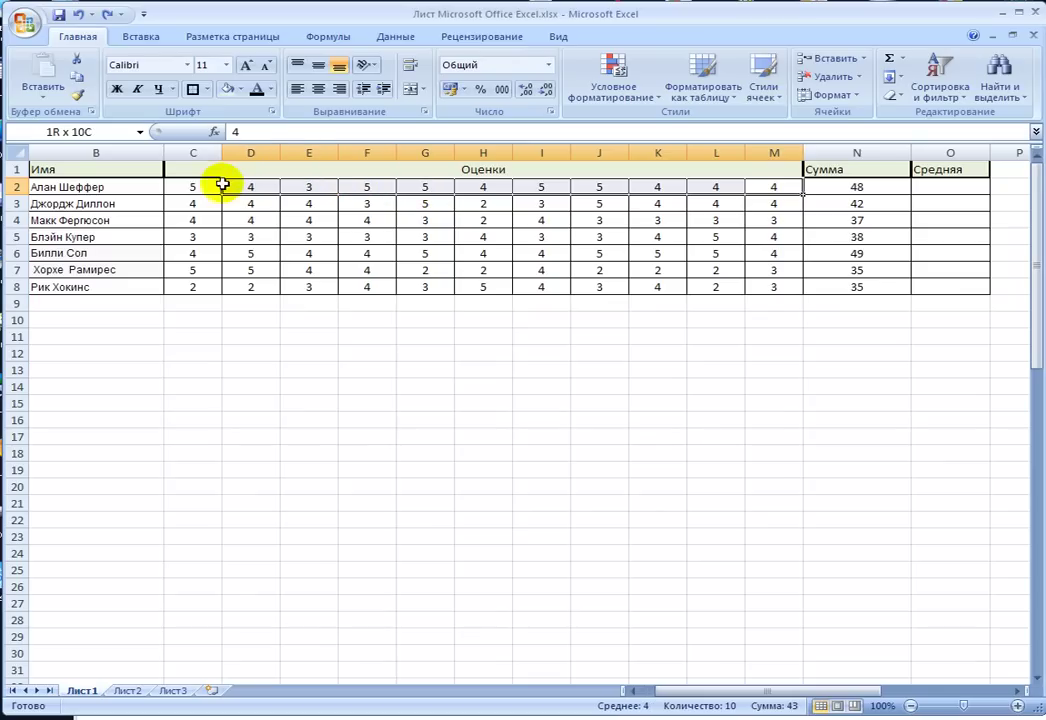
click(715, 387)
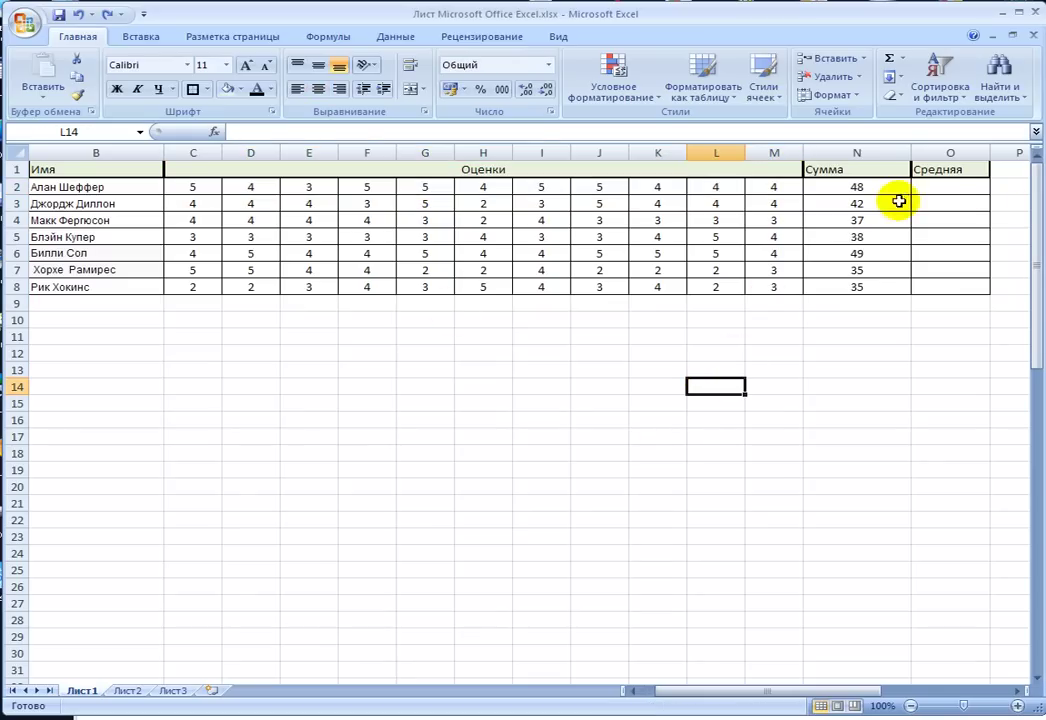
click(947, 186)
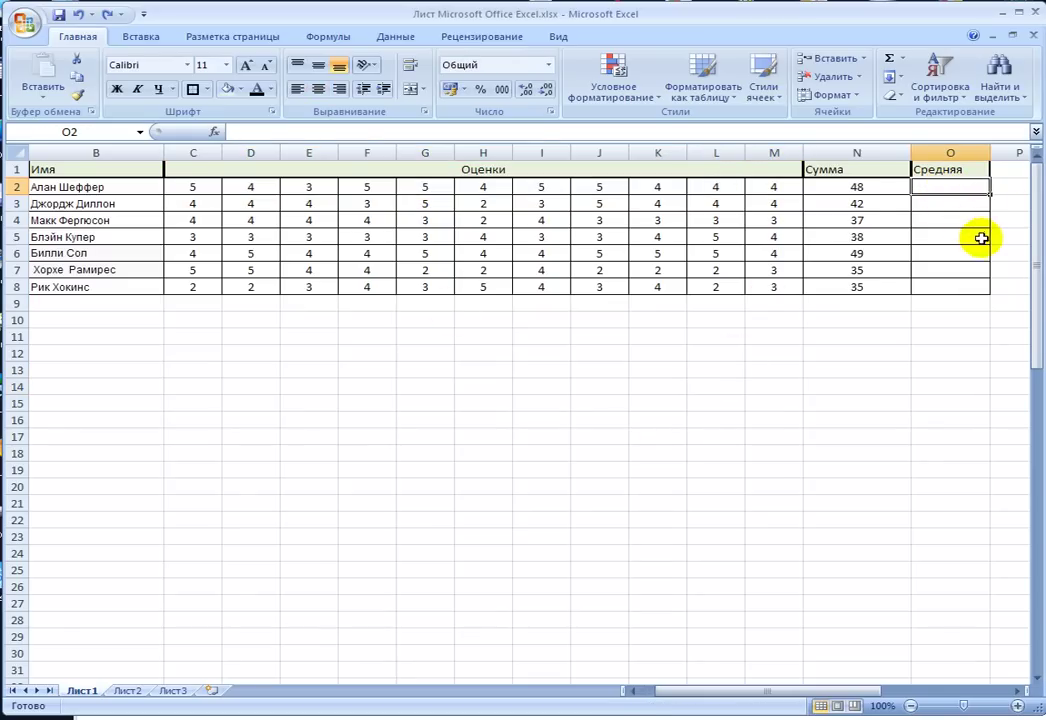
text(=)
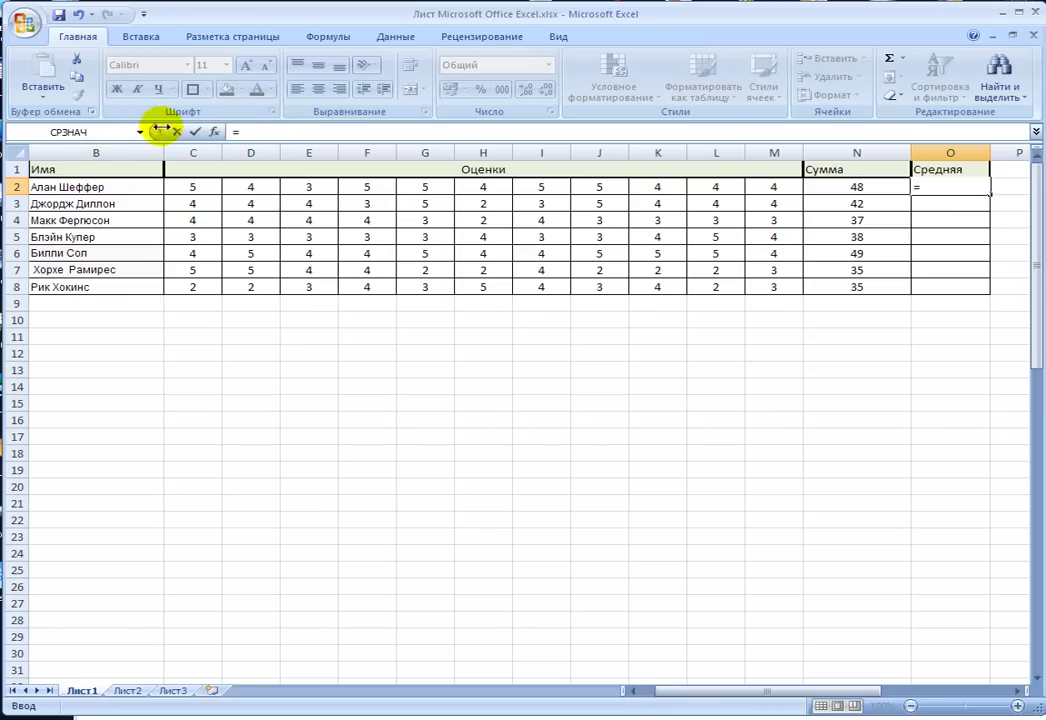
- Open the full function picker and browse the all, financial, date/time and statistical categories
click(141, 132)
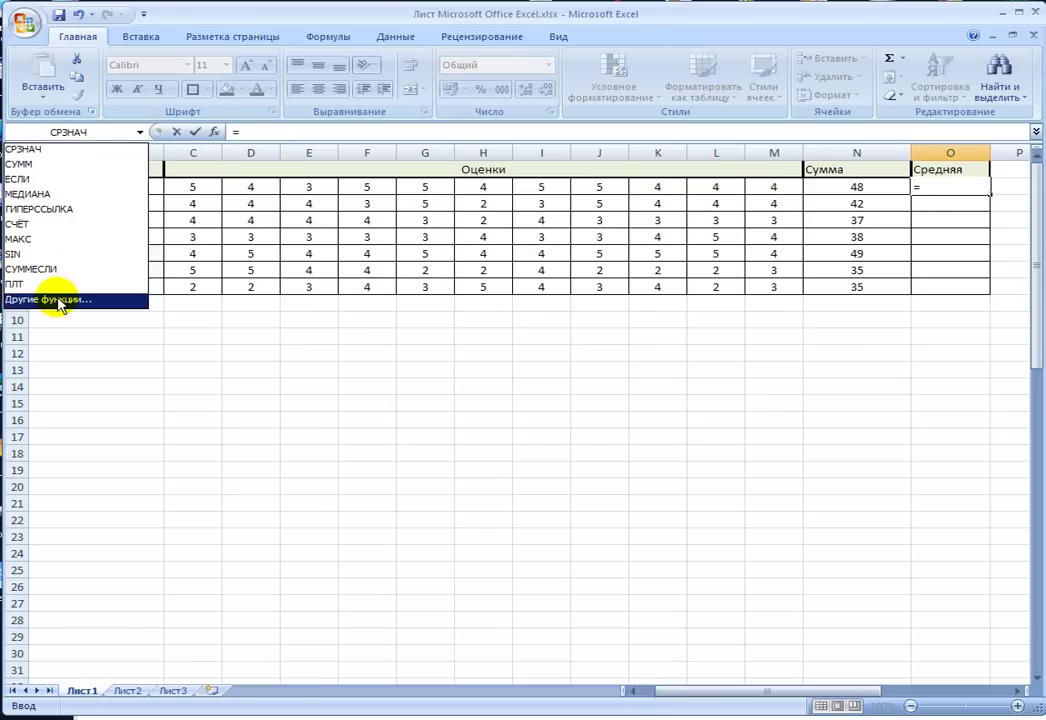
click(65, 299)
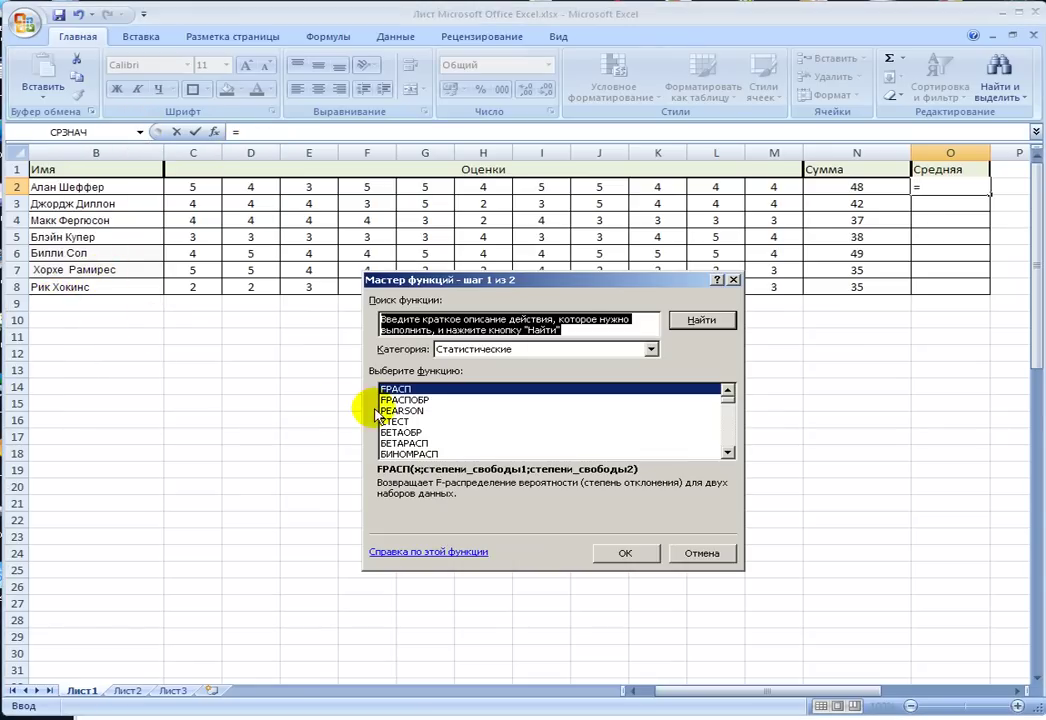
click(651, 349)
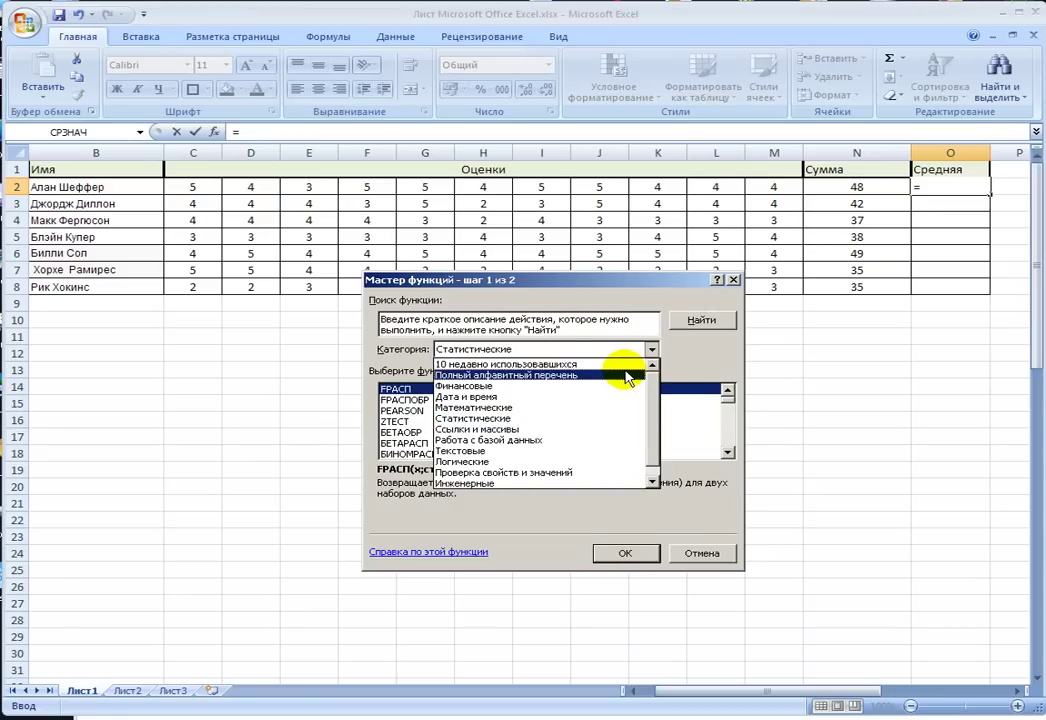
click(628, 376)
click(651, 349)
click(630, 386)
click(651, 349)
click(601, 397)
click(651, 349)
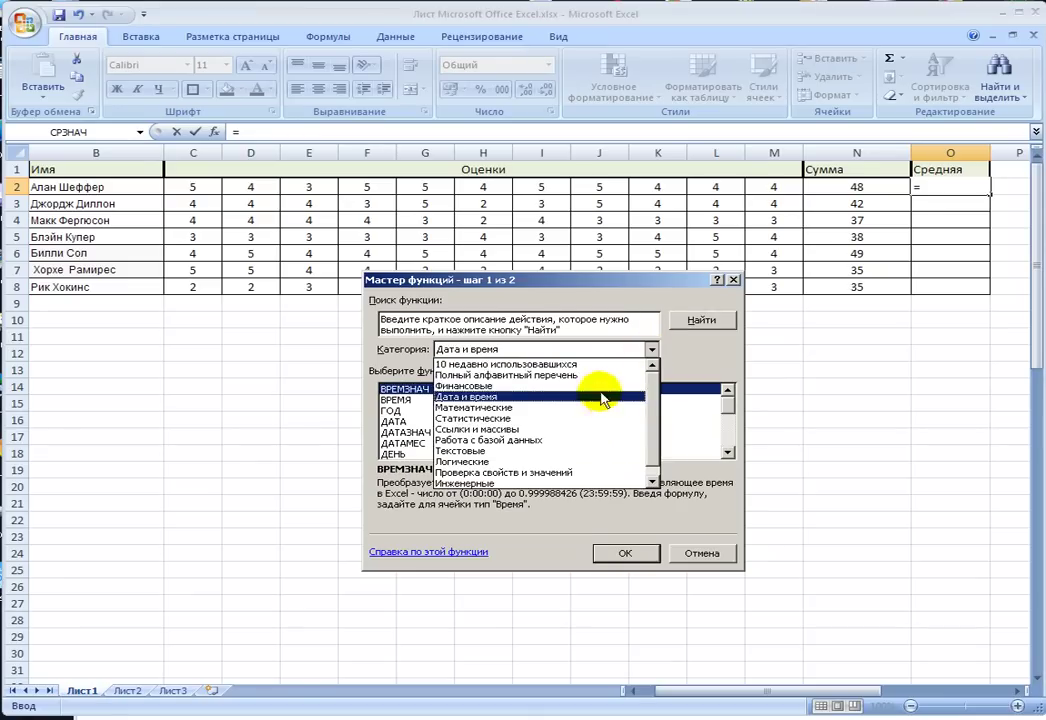
click(584, 418)
- Browse the database, lookup and math categories, then choose СРЗНАЧ from Статистические
click(651, 349)
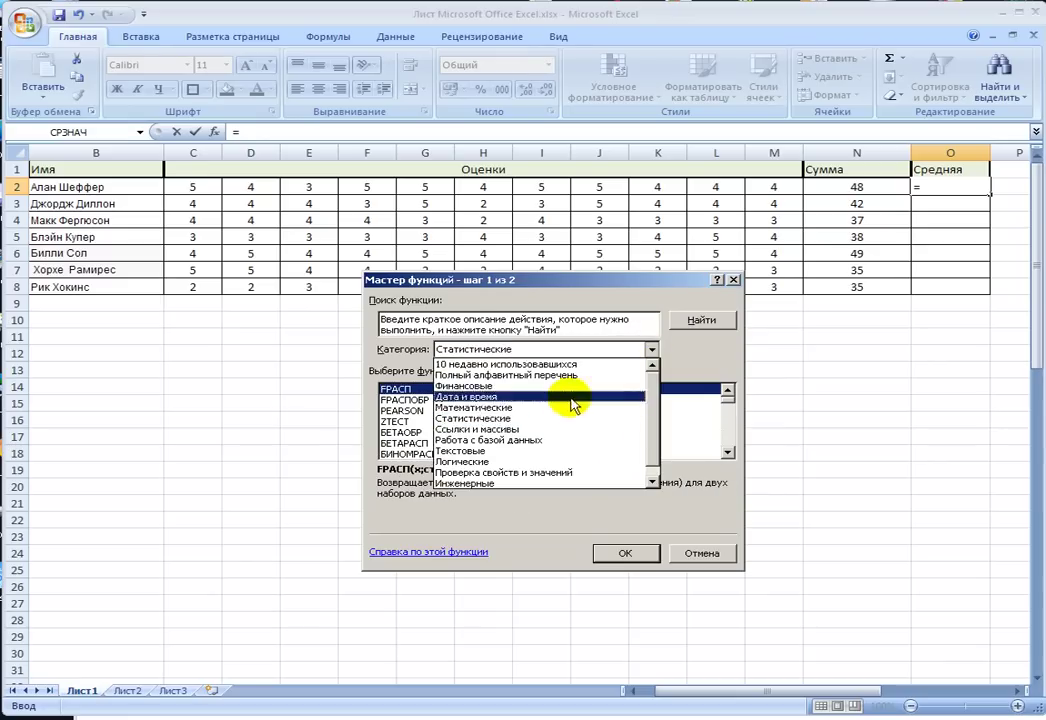
click(537, 441)
click(651, 349)
click(549, 428)
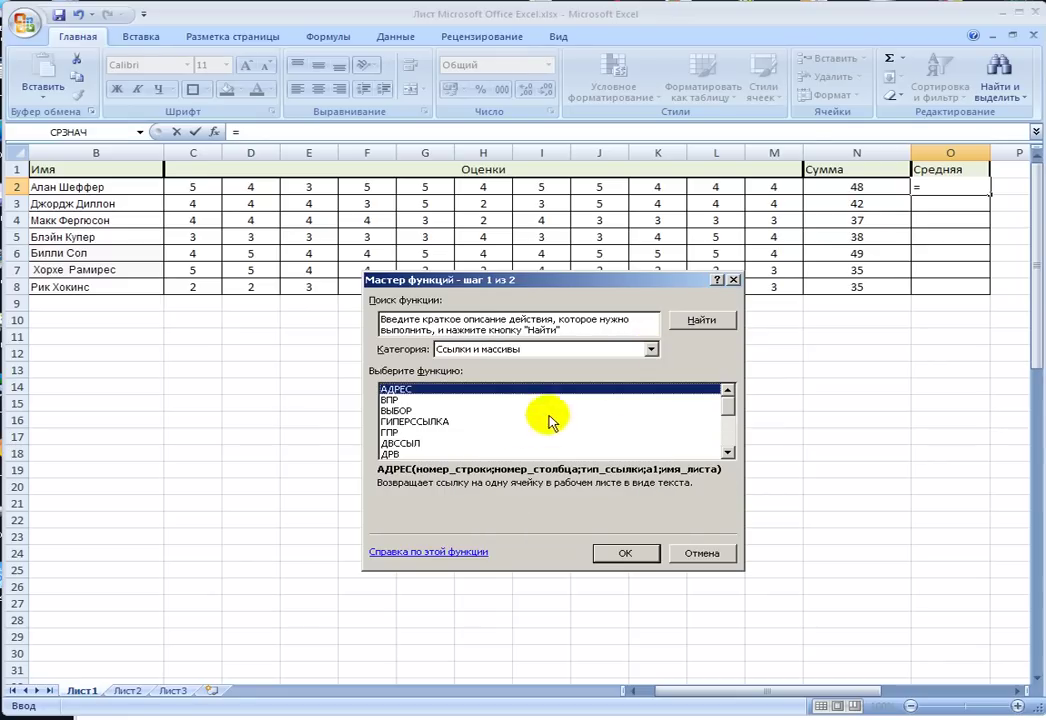
click(651, 350)
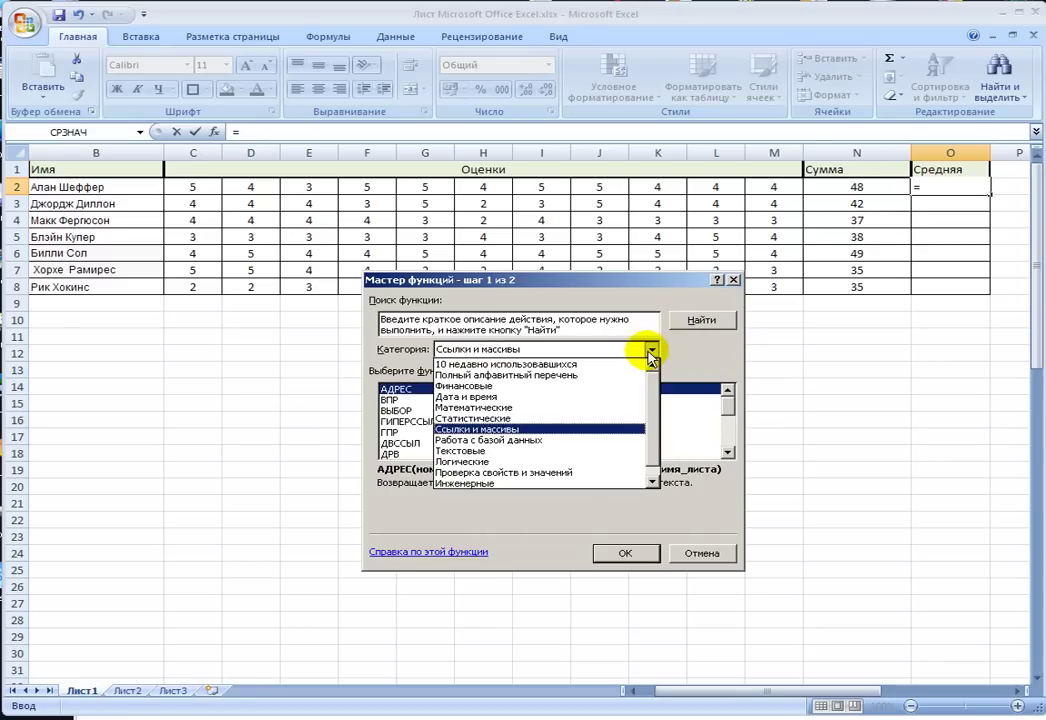
click(544, 407)
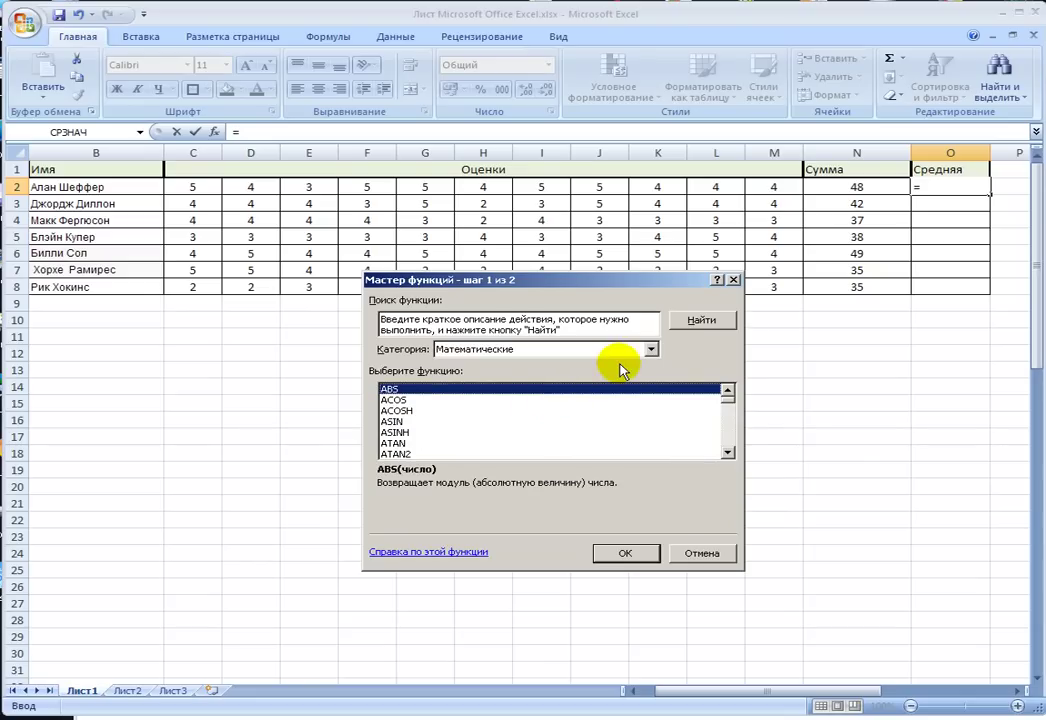
click(651, 349)
click(590, 420)
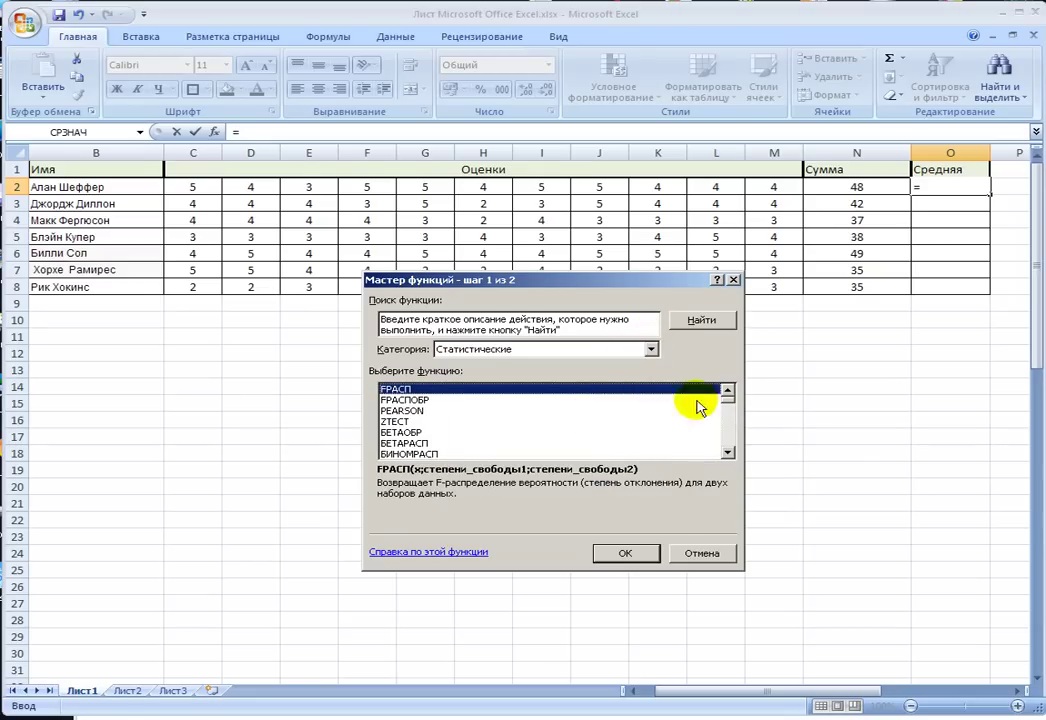
drag(726, 400, 711, 430)
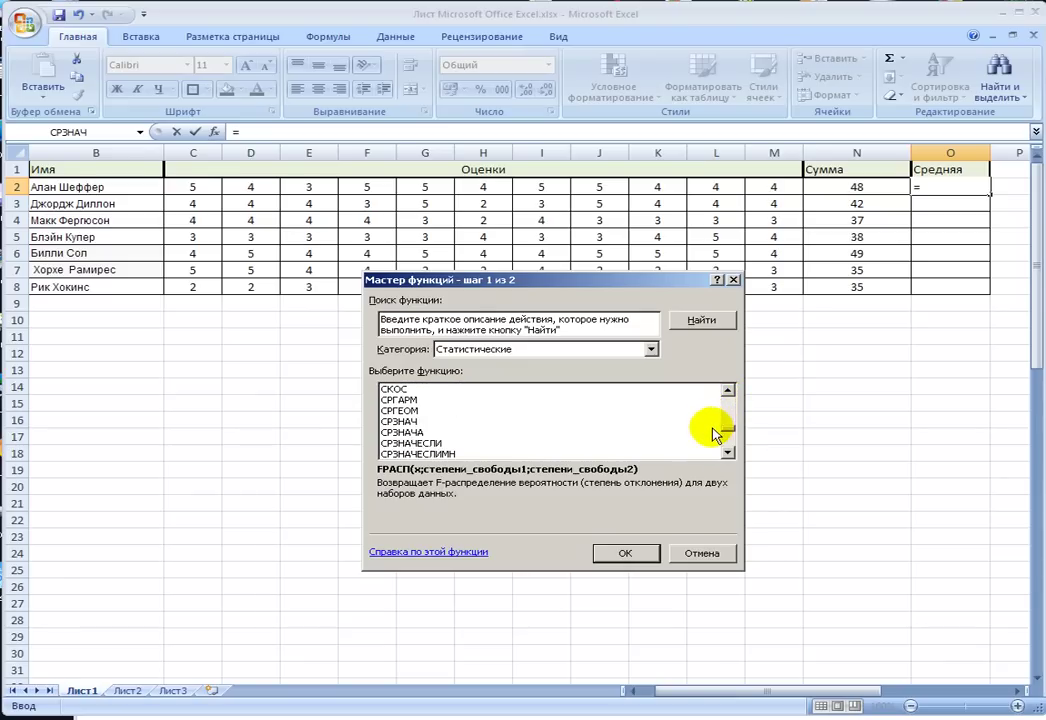
click(412, 422)
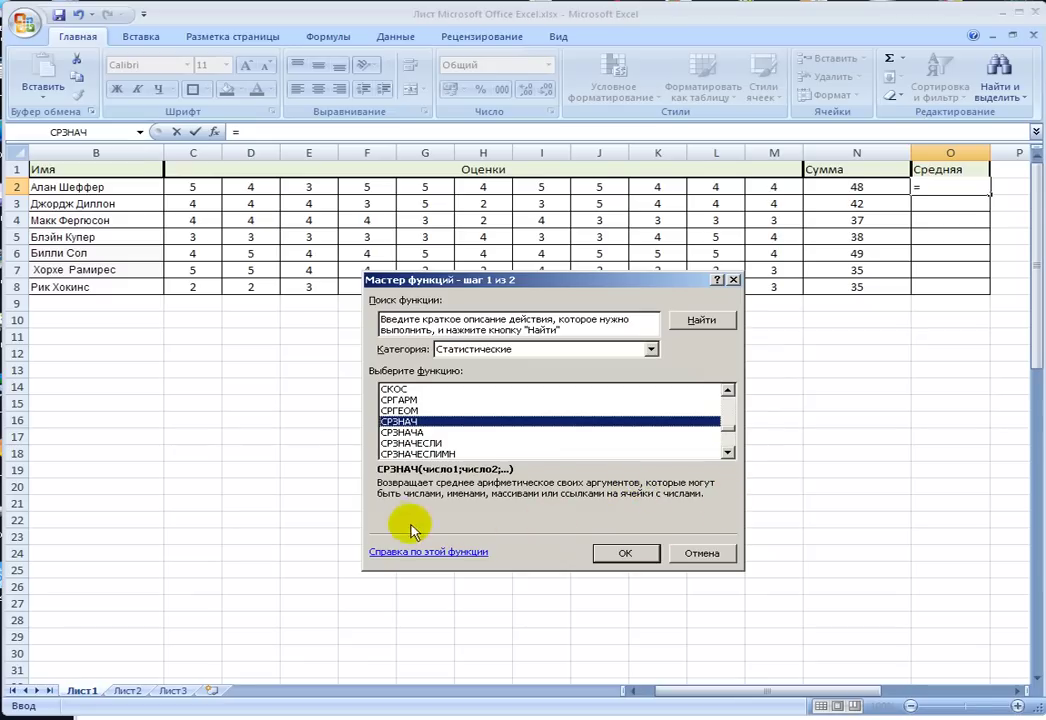
click(627, 555)
- Change СРЗНАЧ's Число1 from C2:N2 to C2:M2 and confirm the average in O2
drag(632, 8, 641, 368)
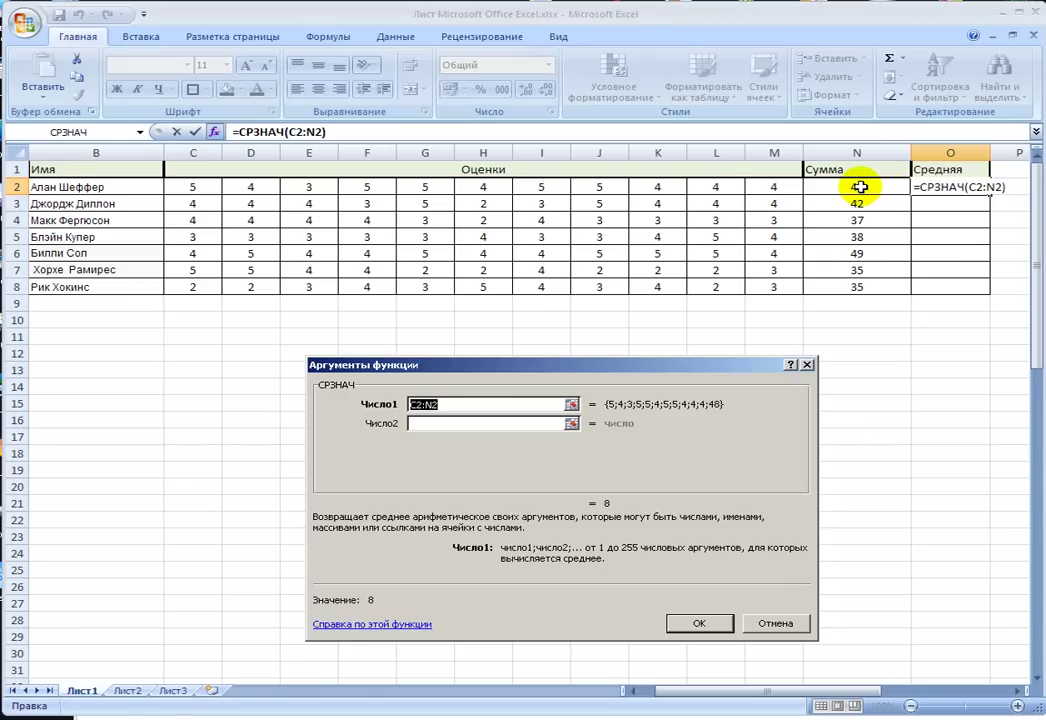
key(BackSpace)
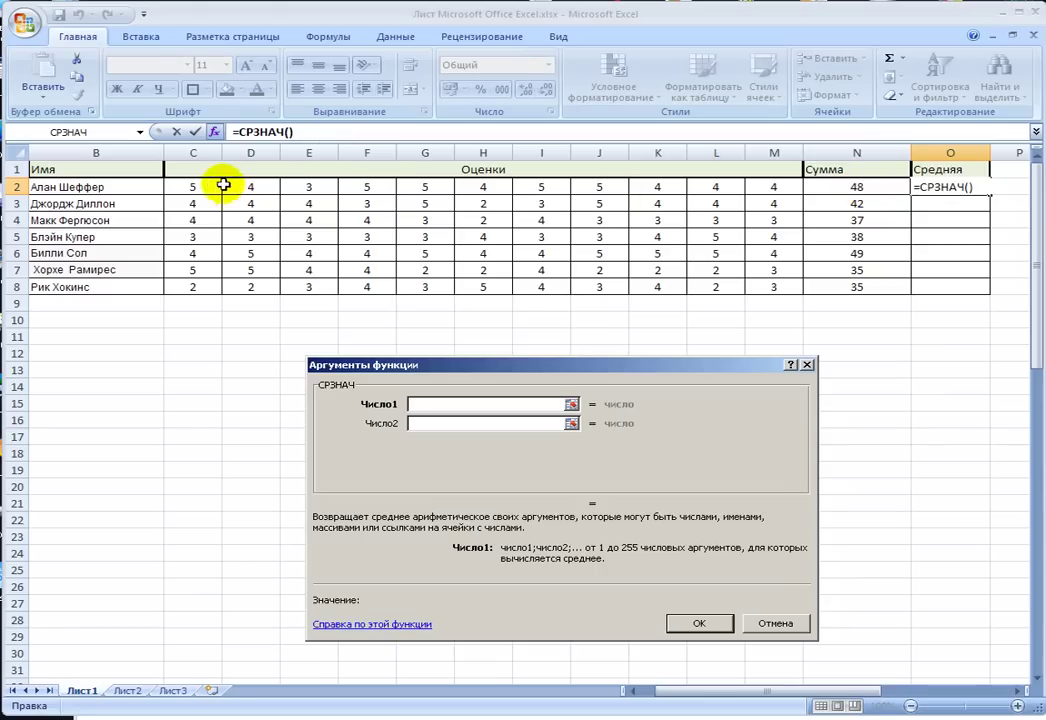
click(203, 187)
drag(203, 187, 757, 187)
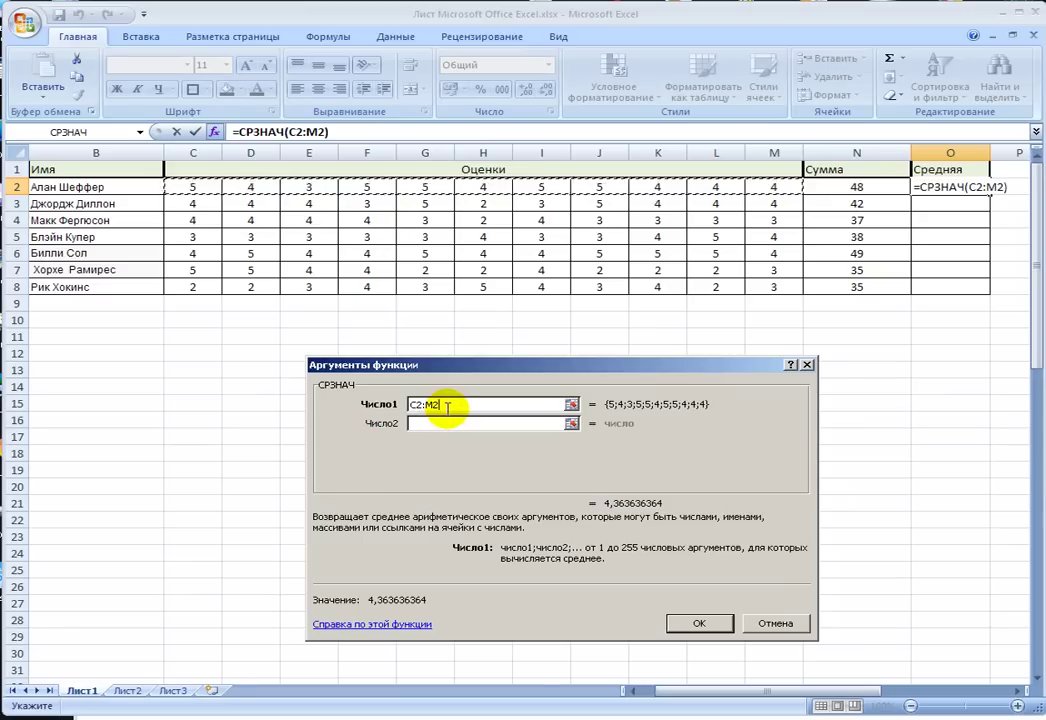
key(F2)
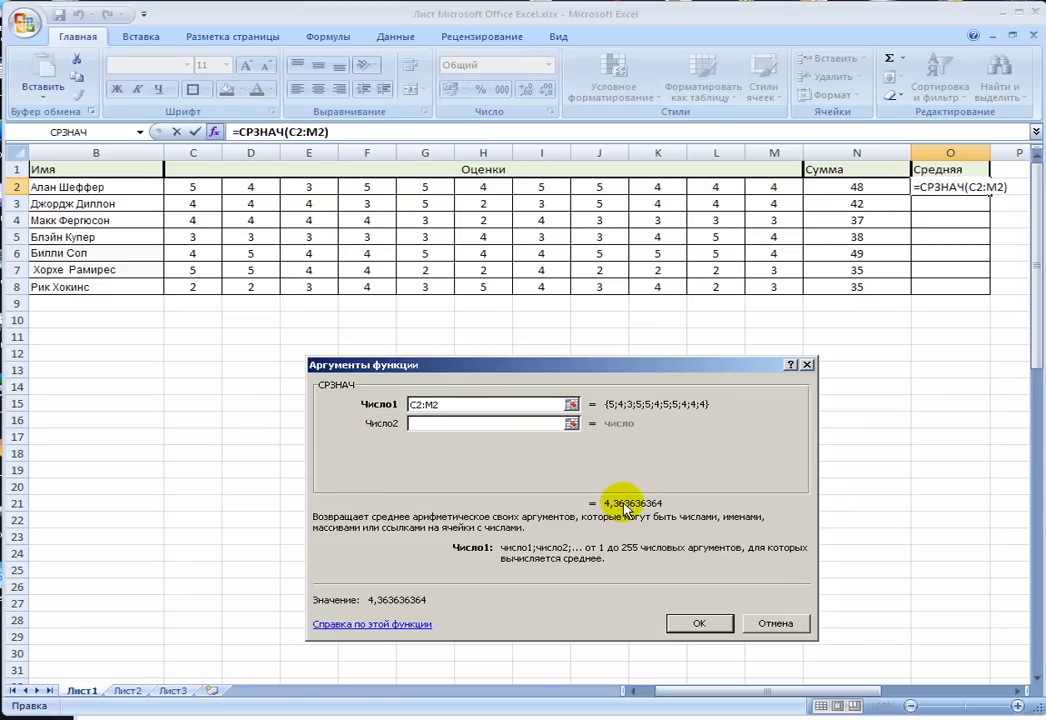
click(700, 624)
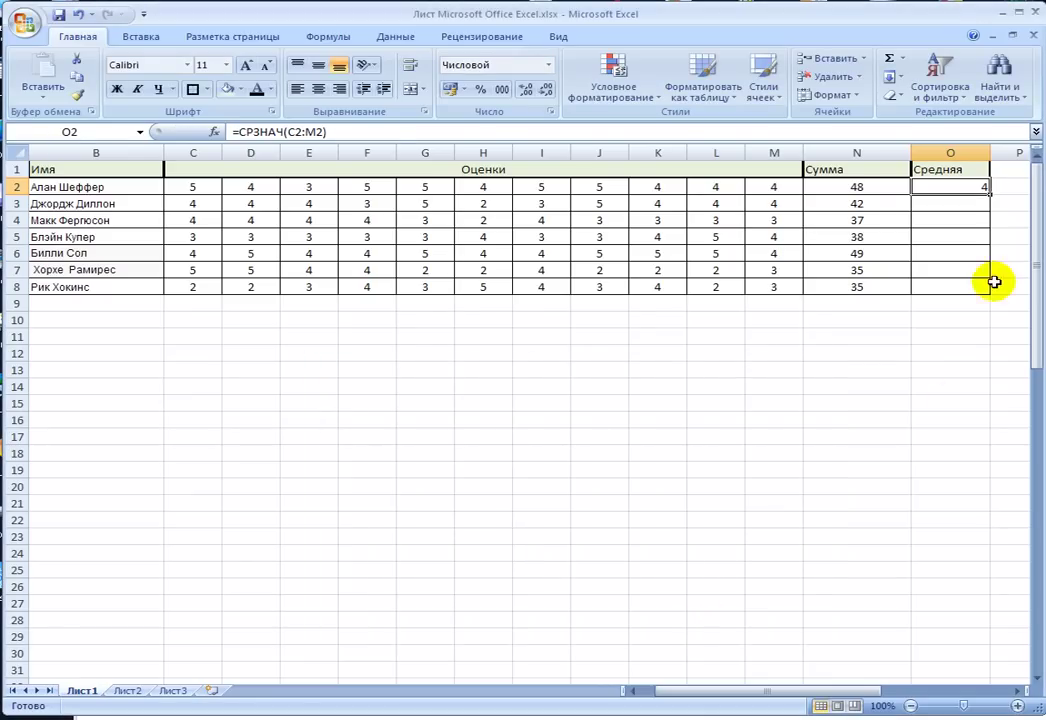
- Copy O2's average formula down to O8 and check the copied formulas
click(917, 367)
click(963, 187)
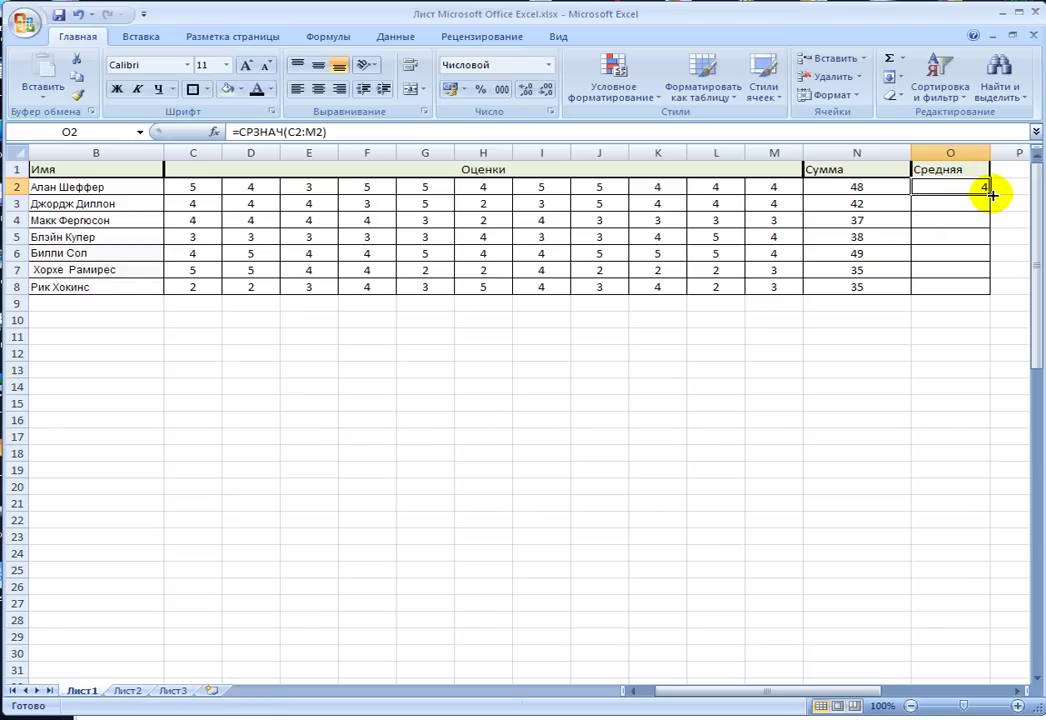
drag(992, 195, 987, 276)
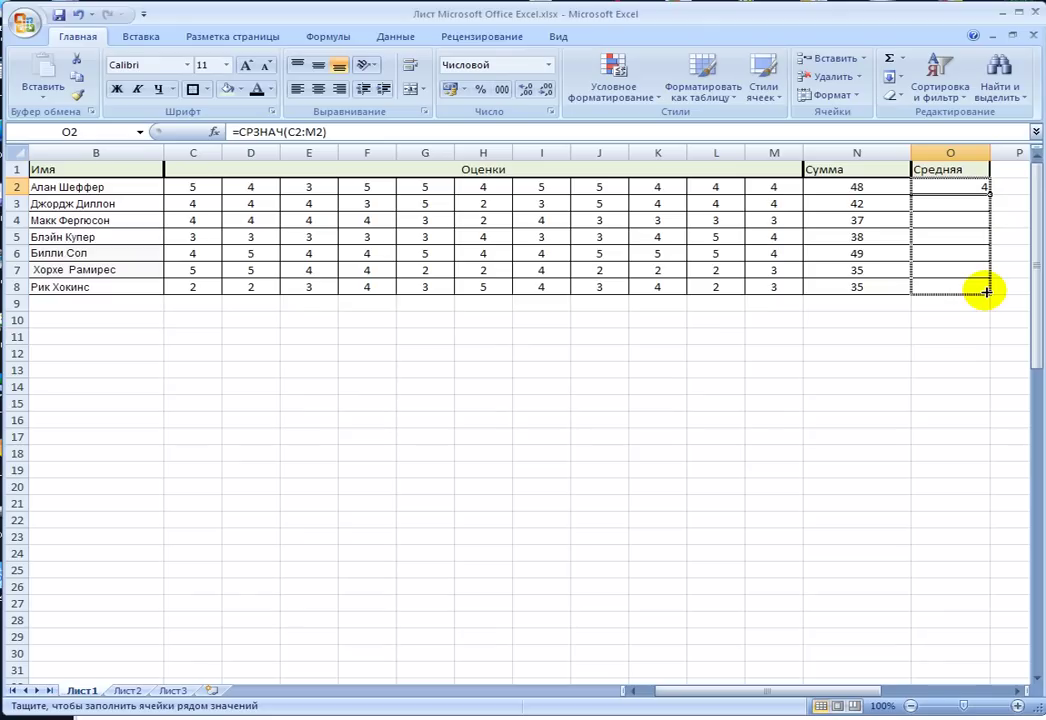
drag(986, 292, 988, 295)
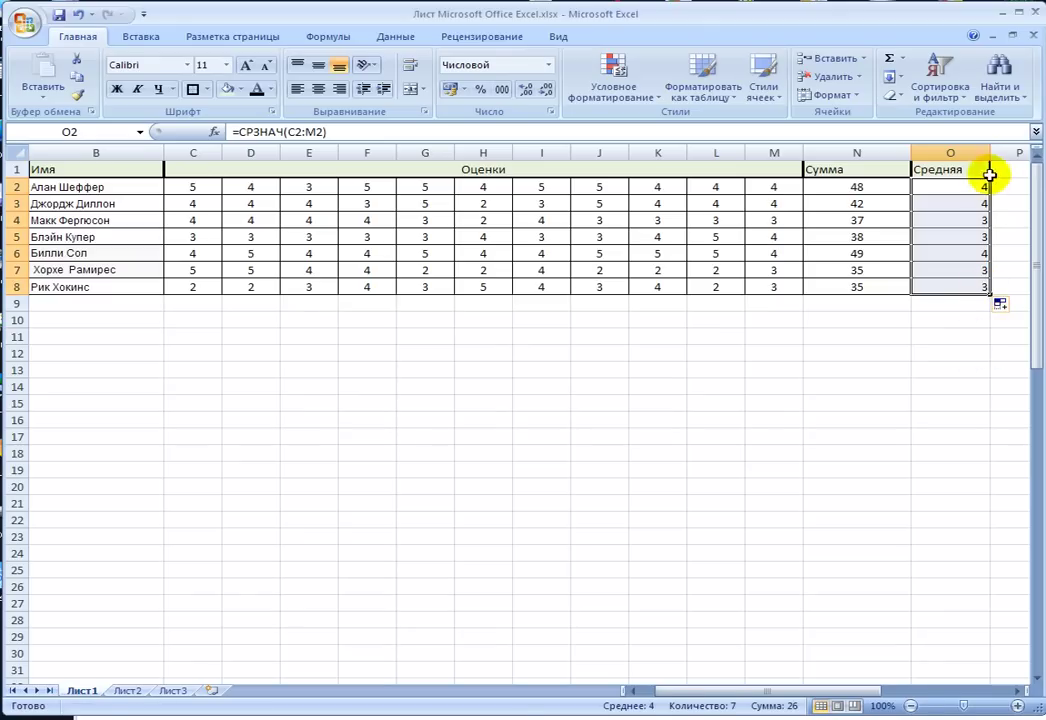
click(957, 285)
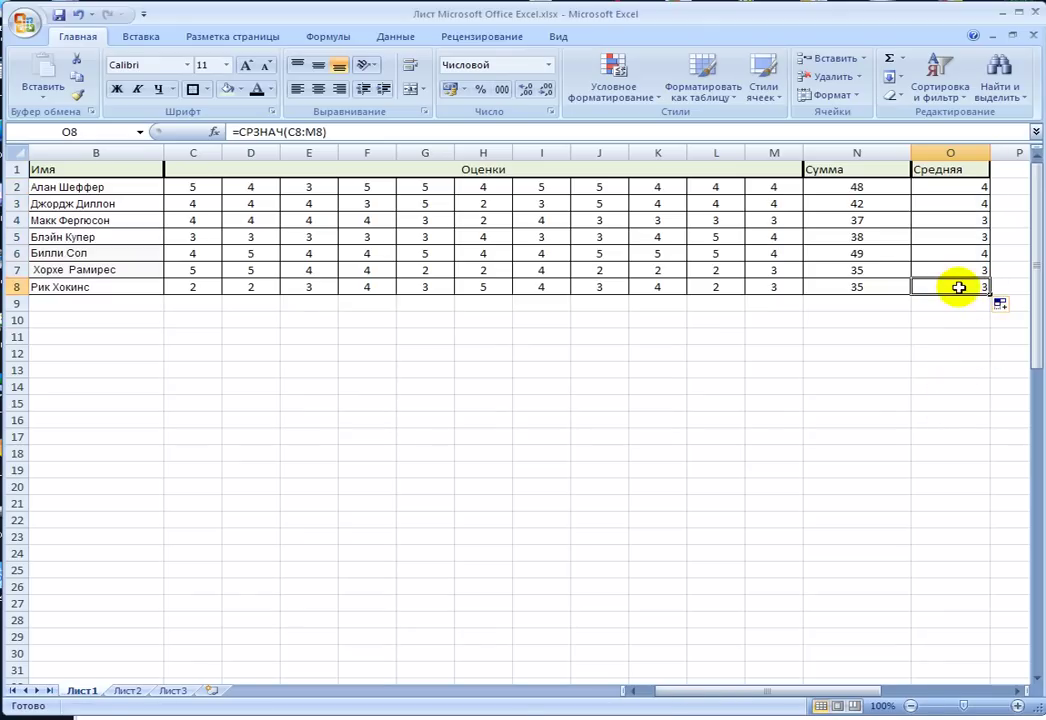
click(940, 190)
click(936, 220)
click(941, 237)
click(941, 270)
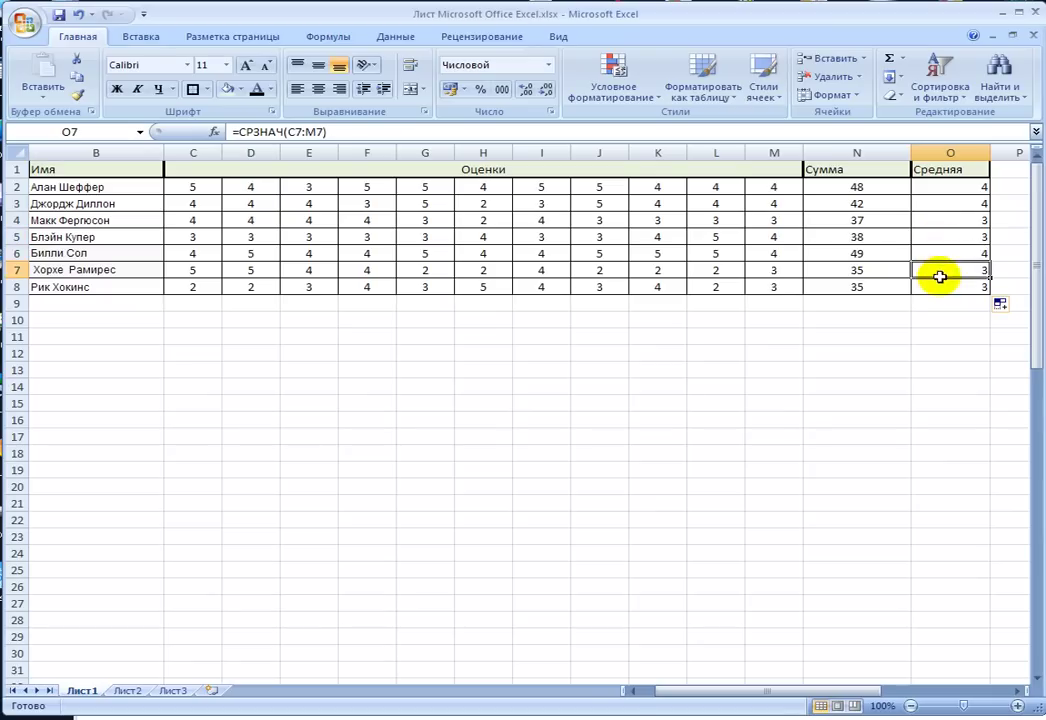
- Centre the averages in O2:O8 (4, 4, 3, 3, 4, 3, 3)
drag(945, 187, 953, 287)
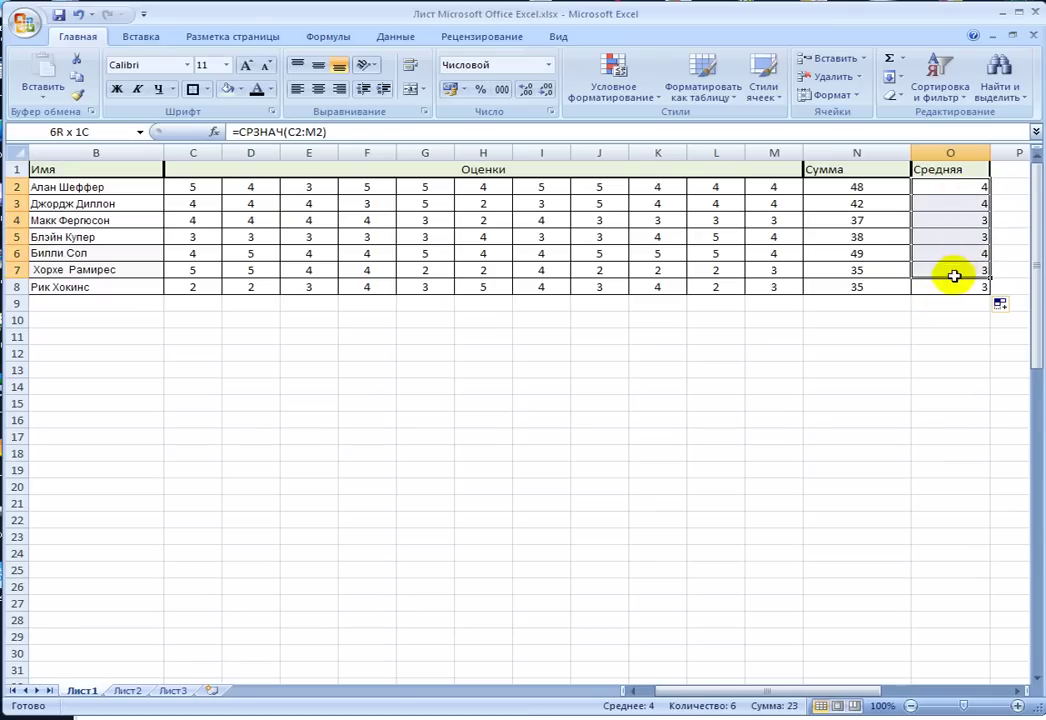
click(318, 89)
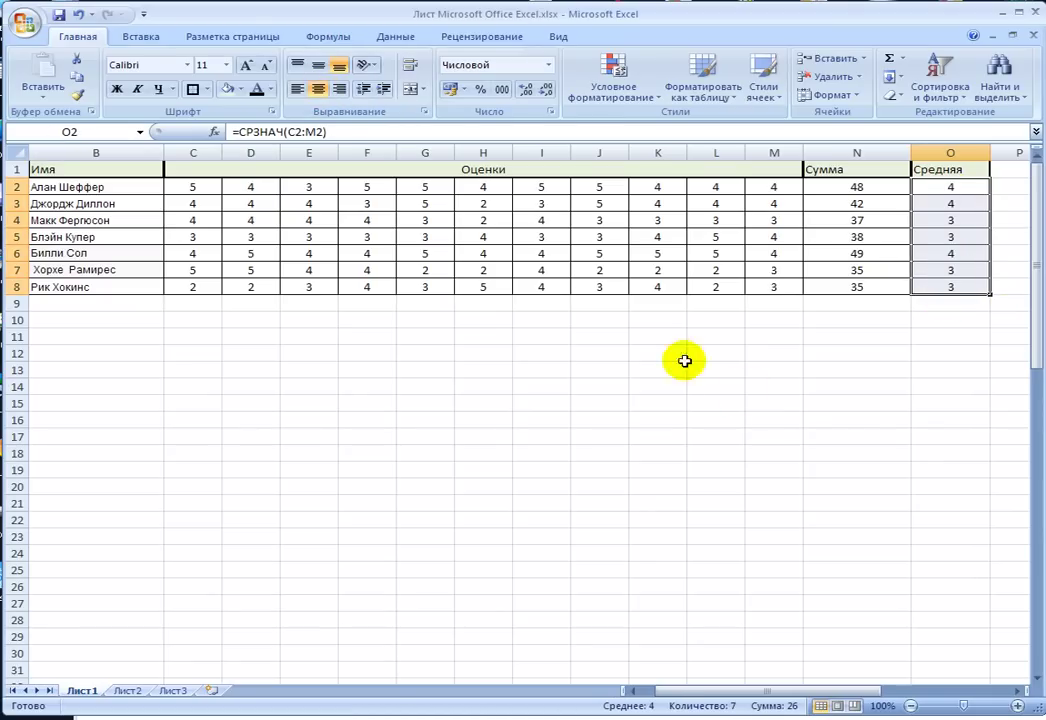
click(867, 402)
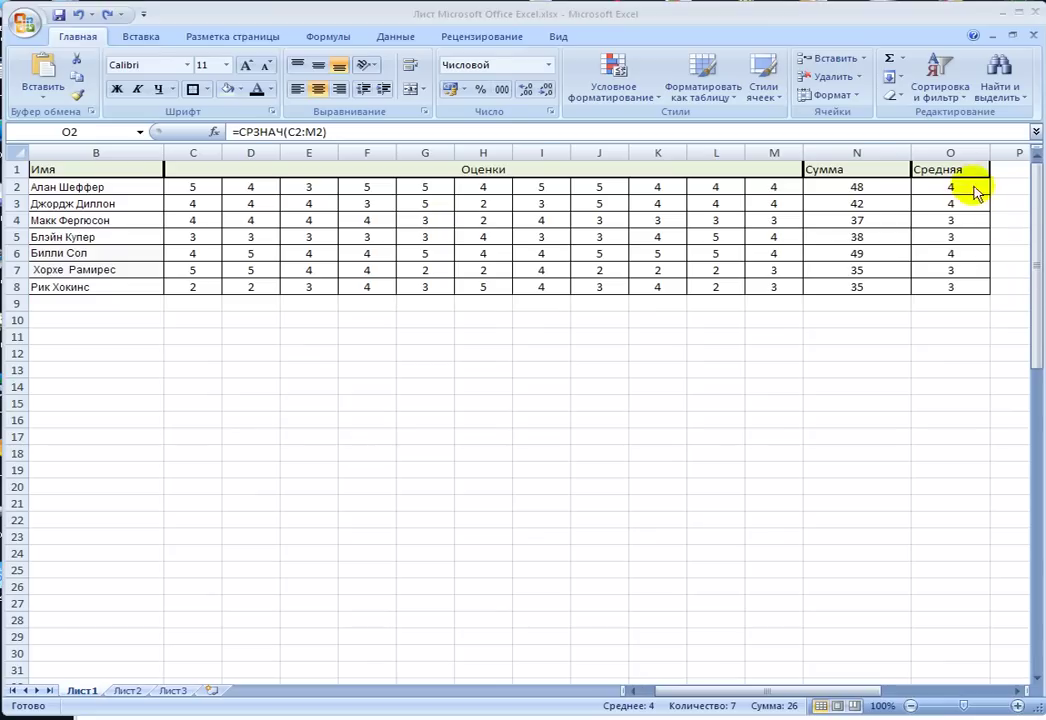
click(1008, 214)
click(980, 187)
drag(980, 187, 981, 285)
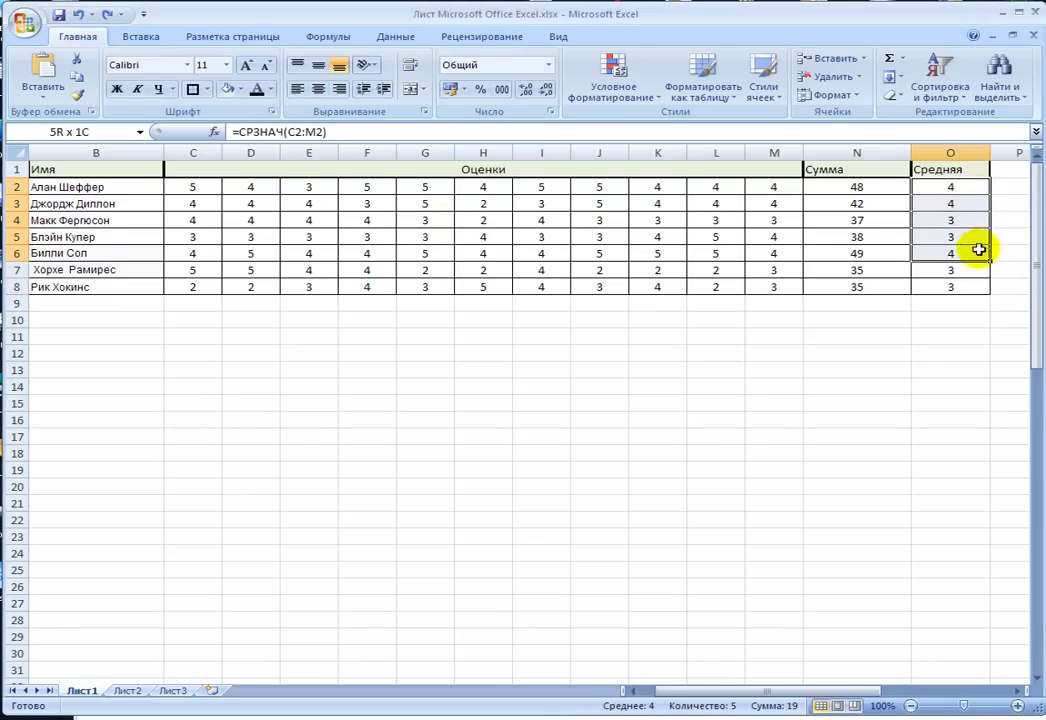
click(973, 186)
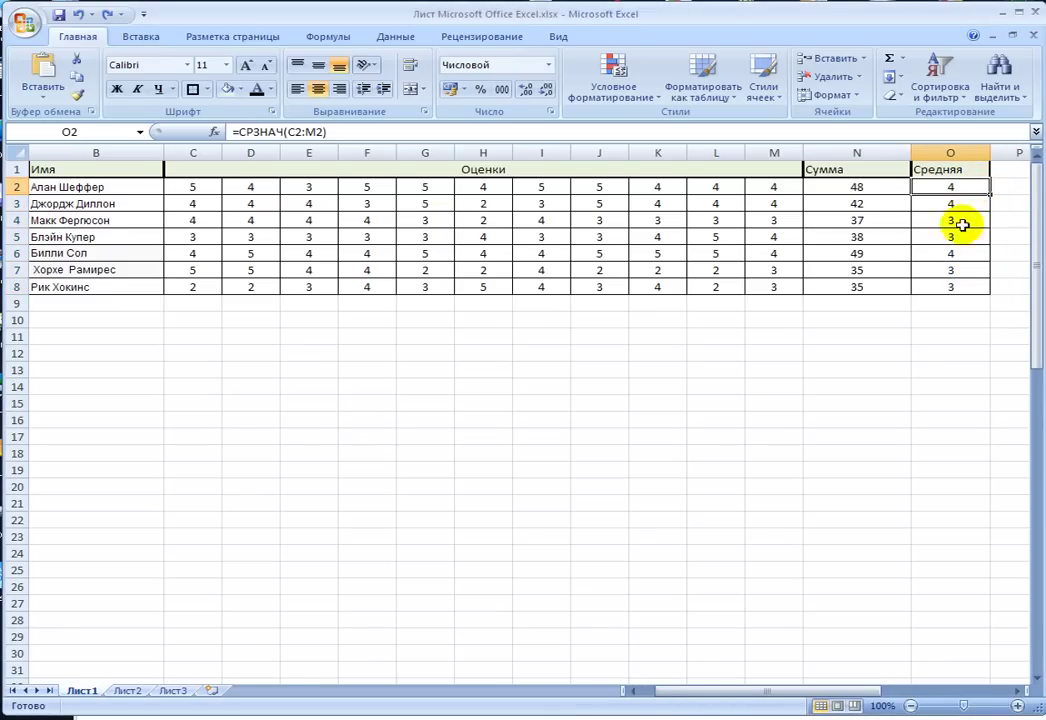
click(962, 203)
click(968, 220)
click(966, 237)
click(966, 253)
click(966, 270)
click(970, 287)
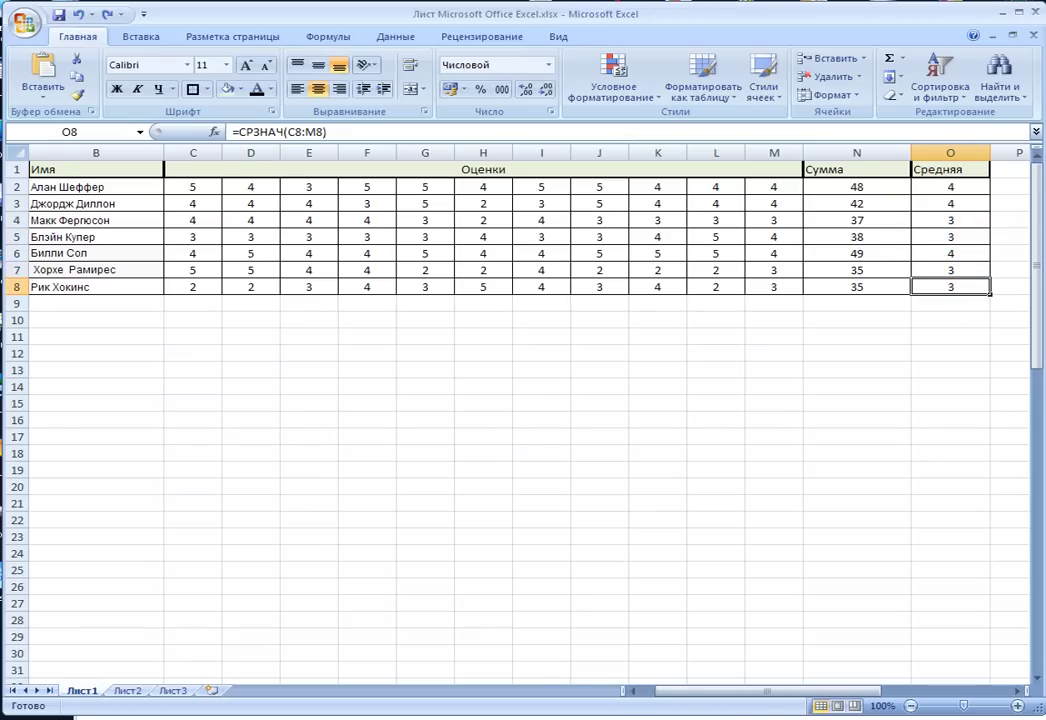
click(965, 204)
click(946, 187)
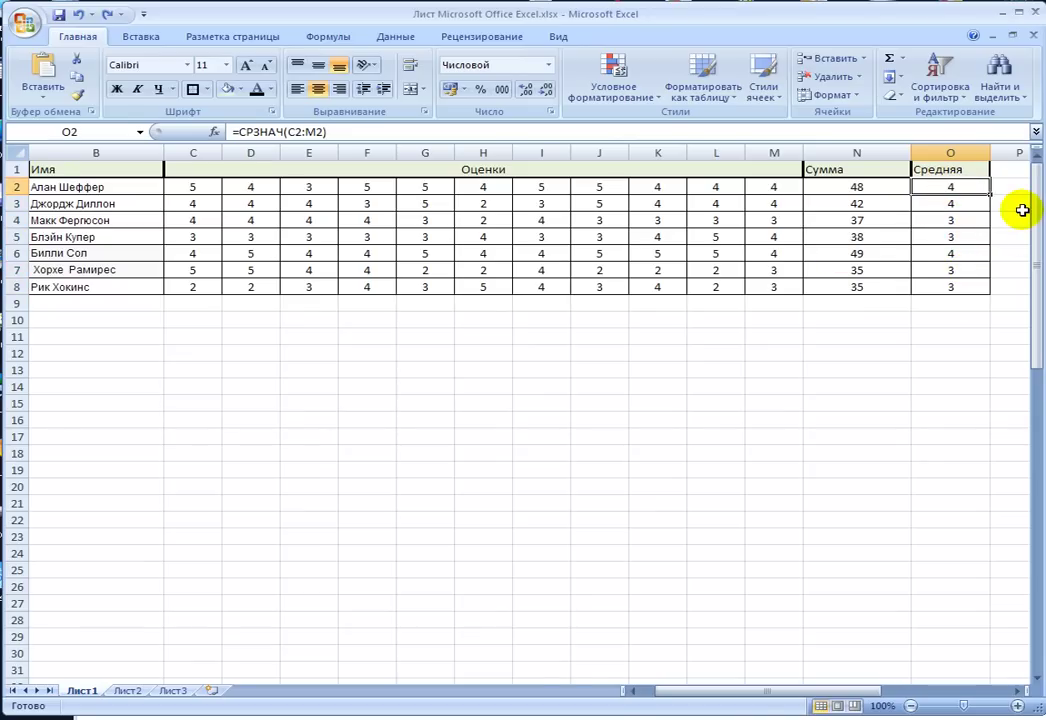
click(789, 187)
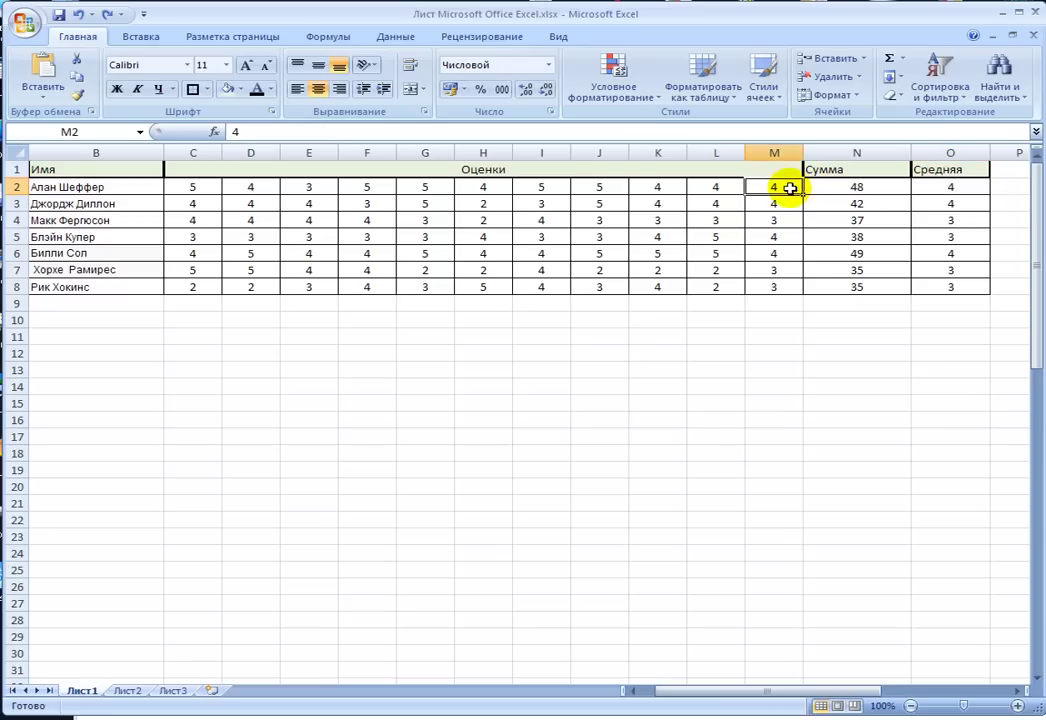
click(947, 190)
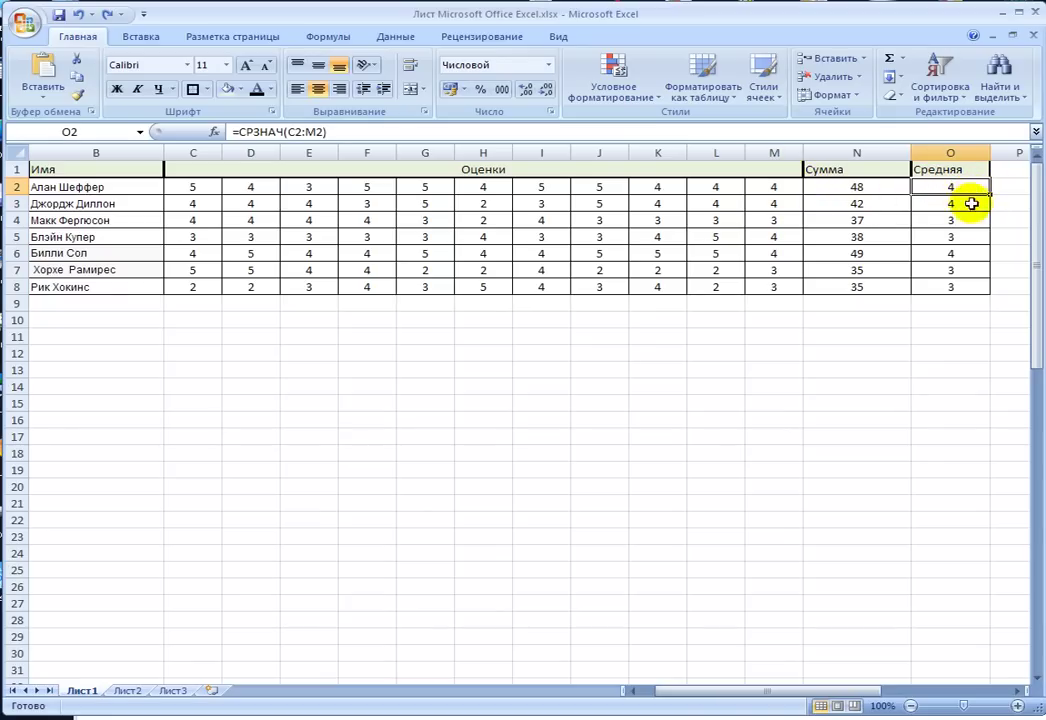
drag(960, 188, 966, 284)
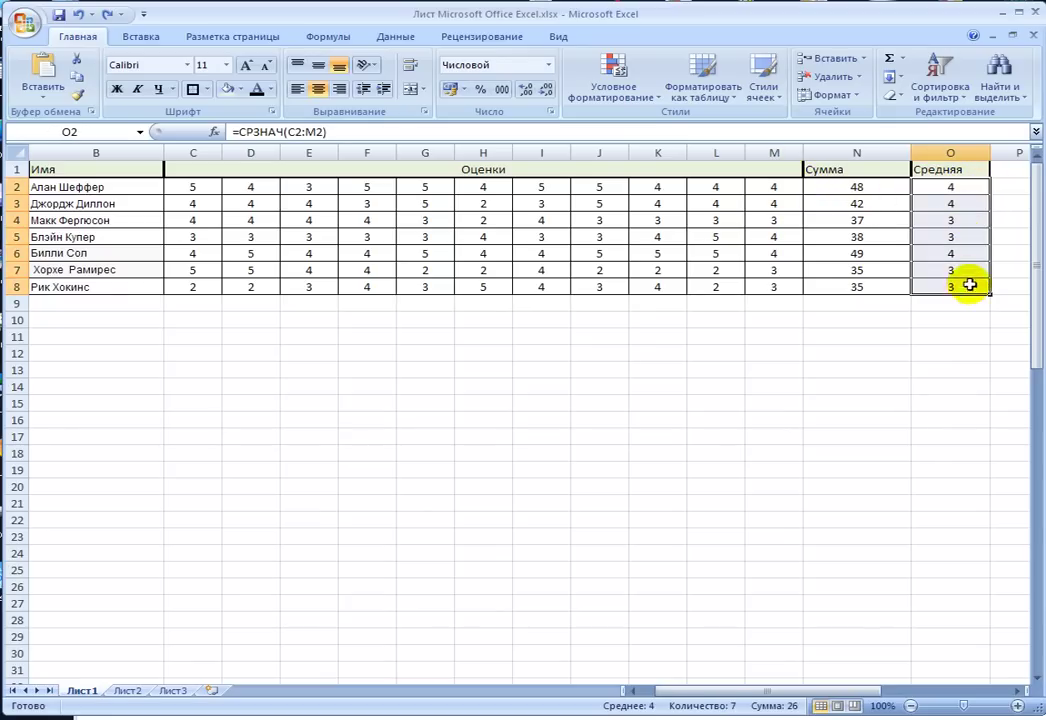
click(968, 219)
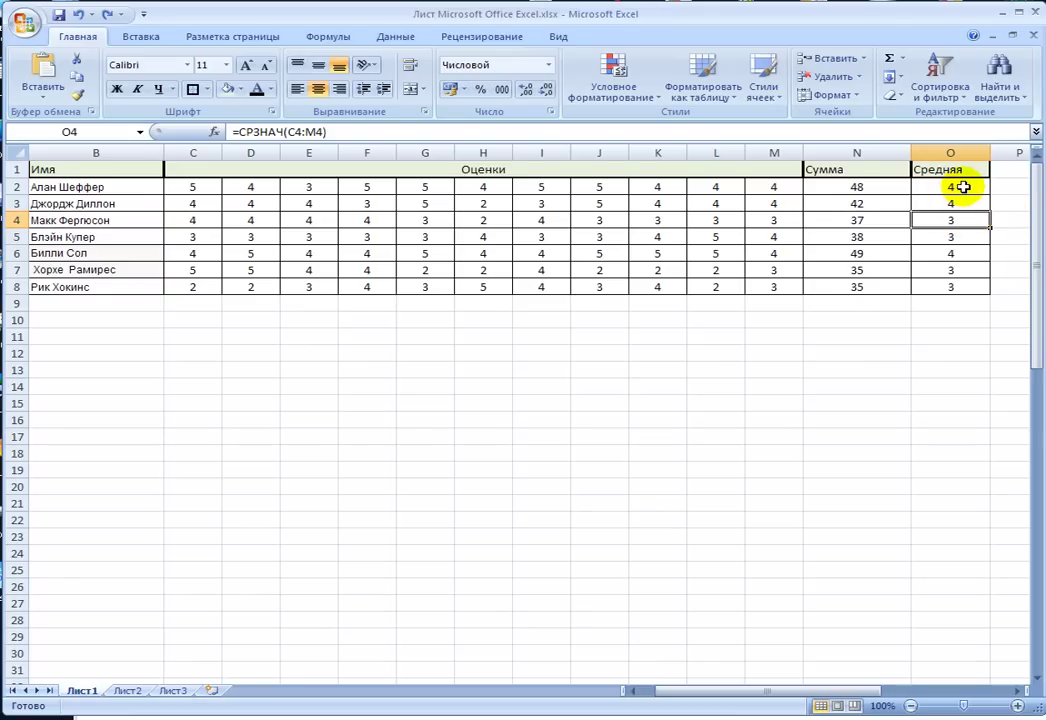
click(963, 187)
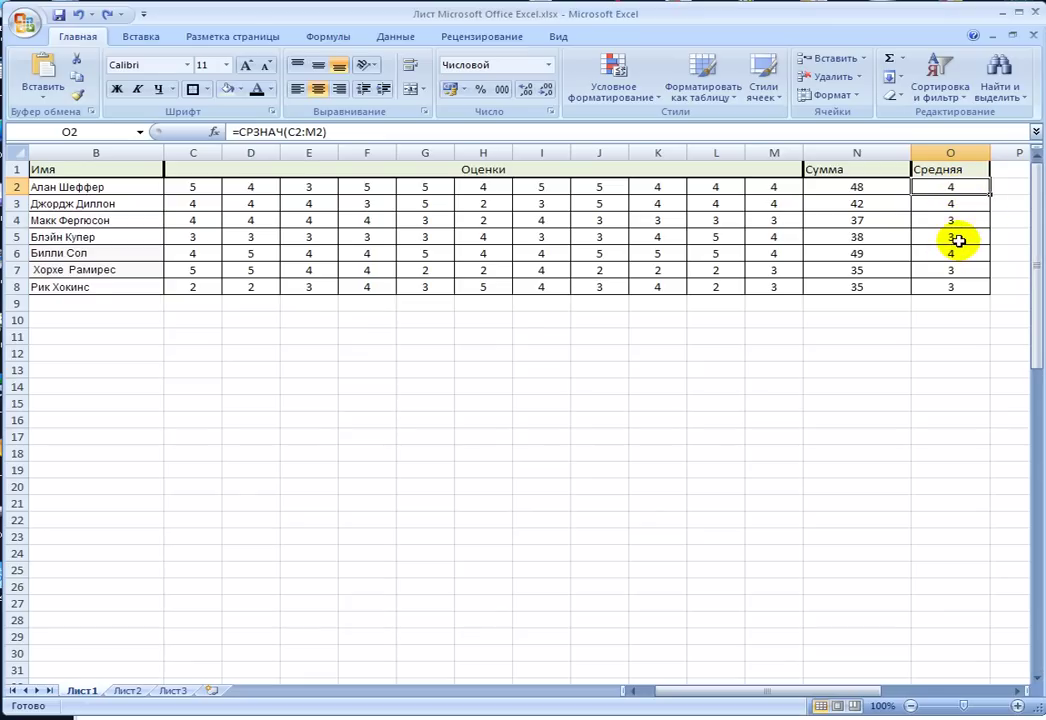
click(955, 220)
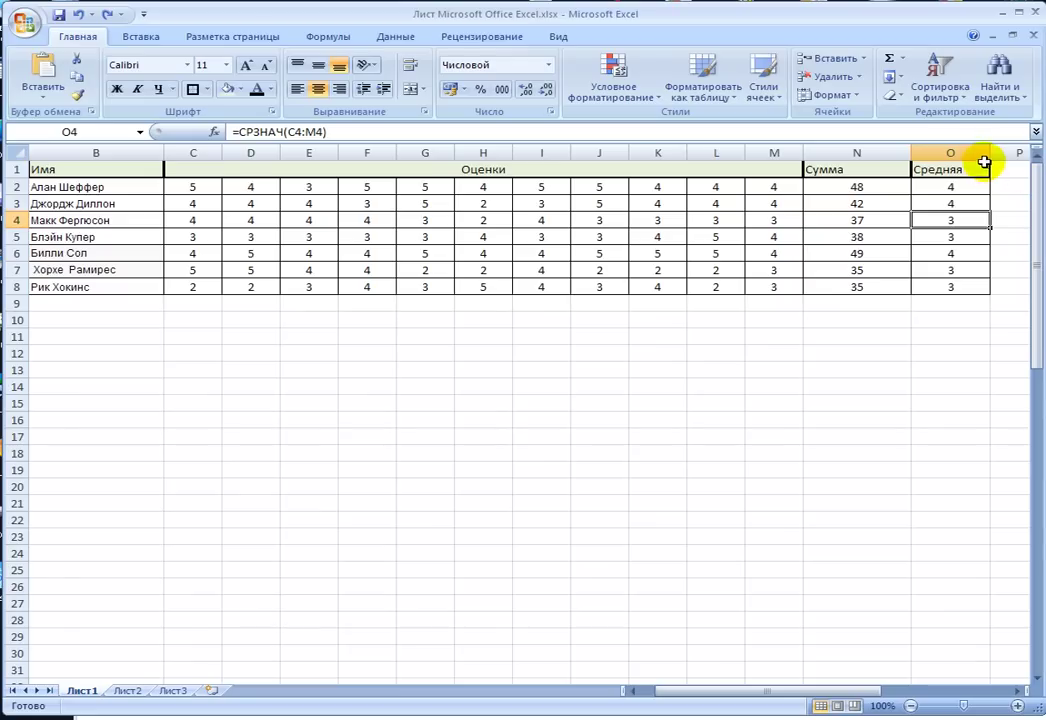
click(957, 187)
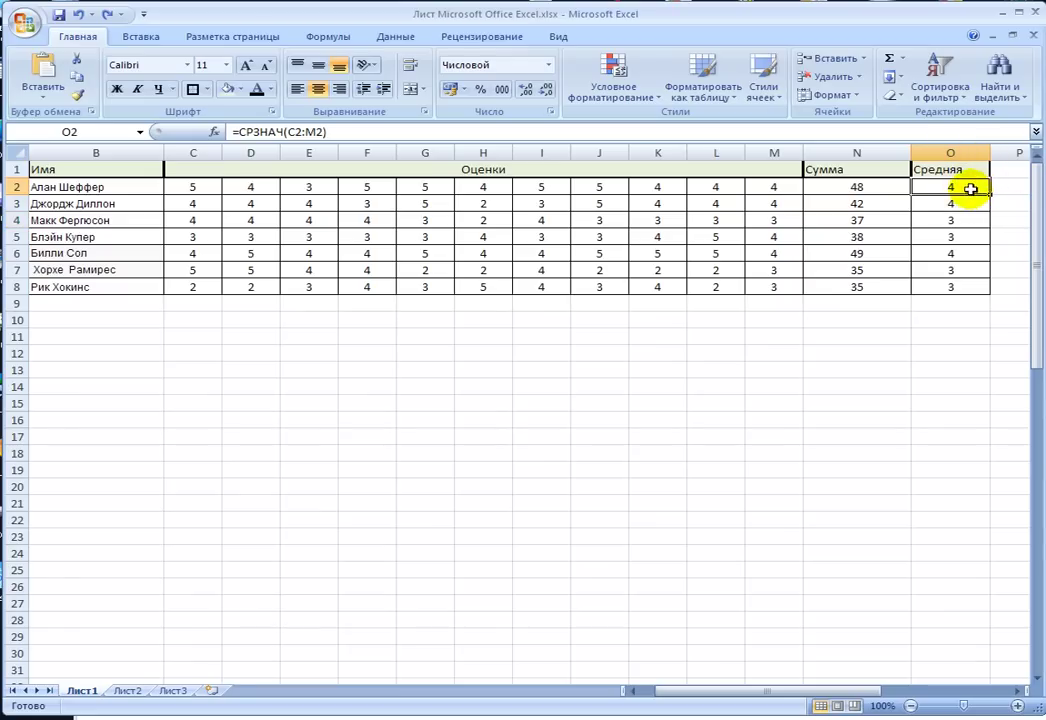
key(Down)
key(Down)
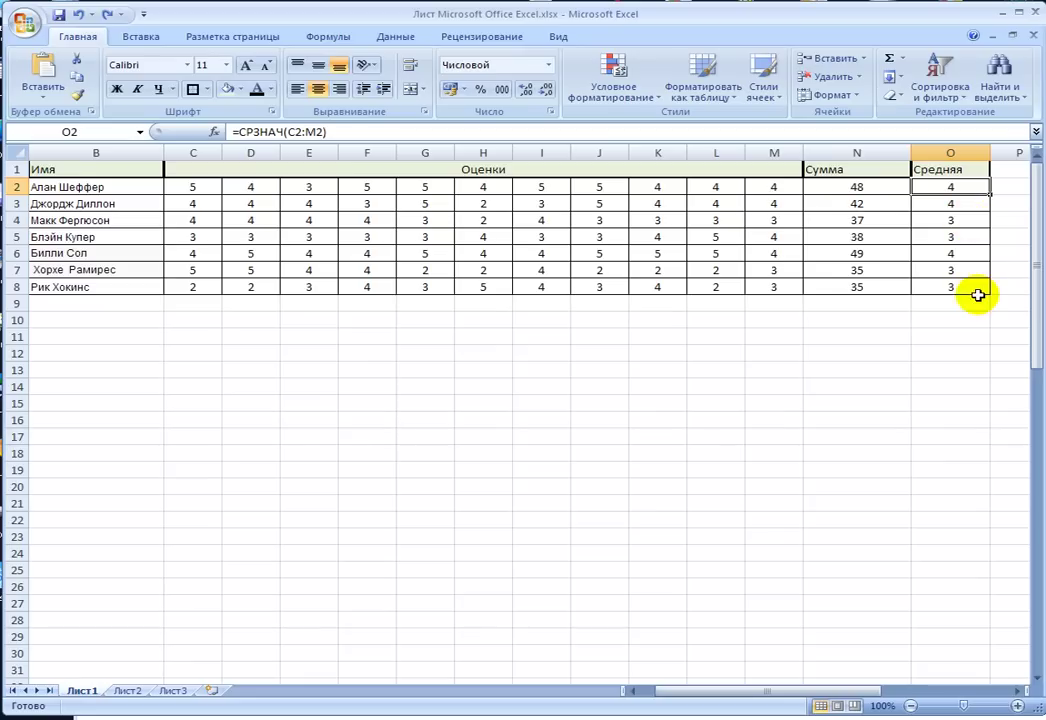
click(960, 263)
drag(976, 185, 975, 284)
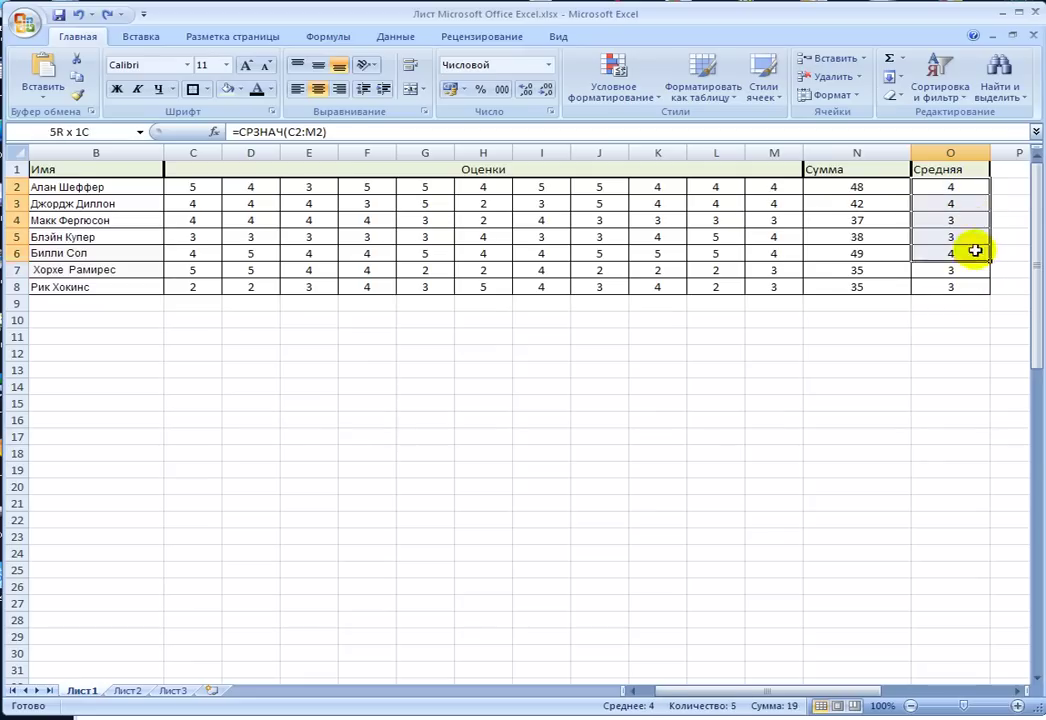
- Format the averages in O2:O8 as numbers with 1 decimal place
right_click(969, 283)
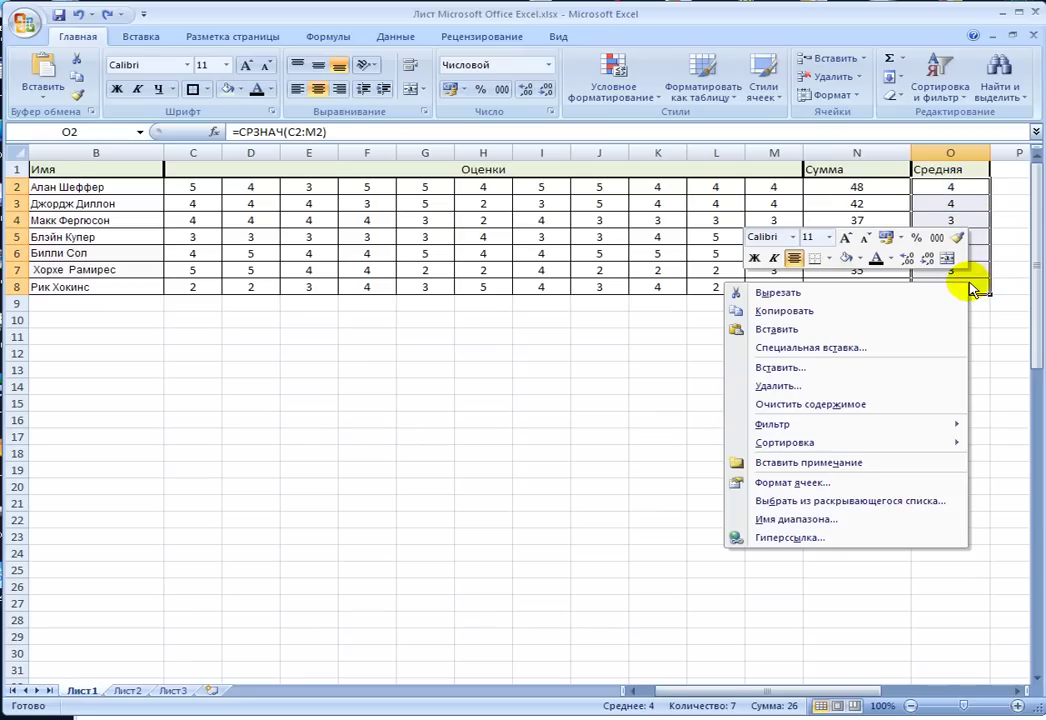
click(821, 484)
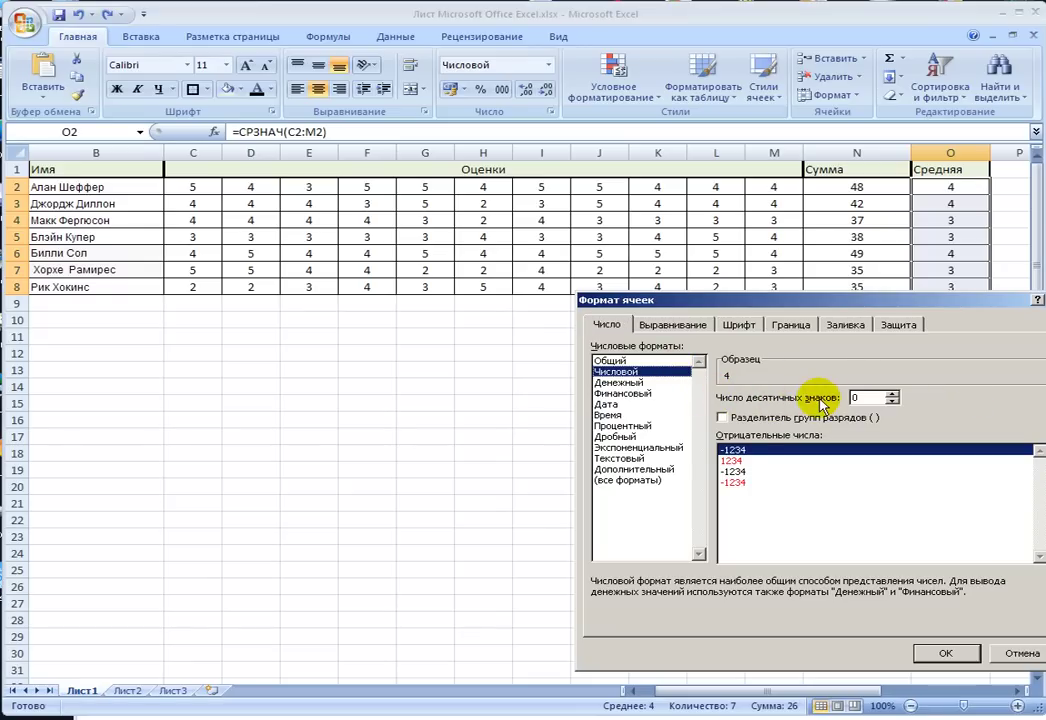
click(862, 398)
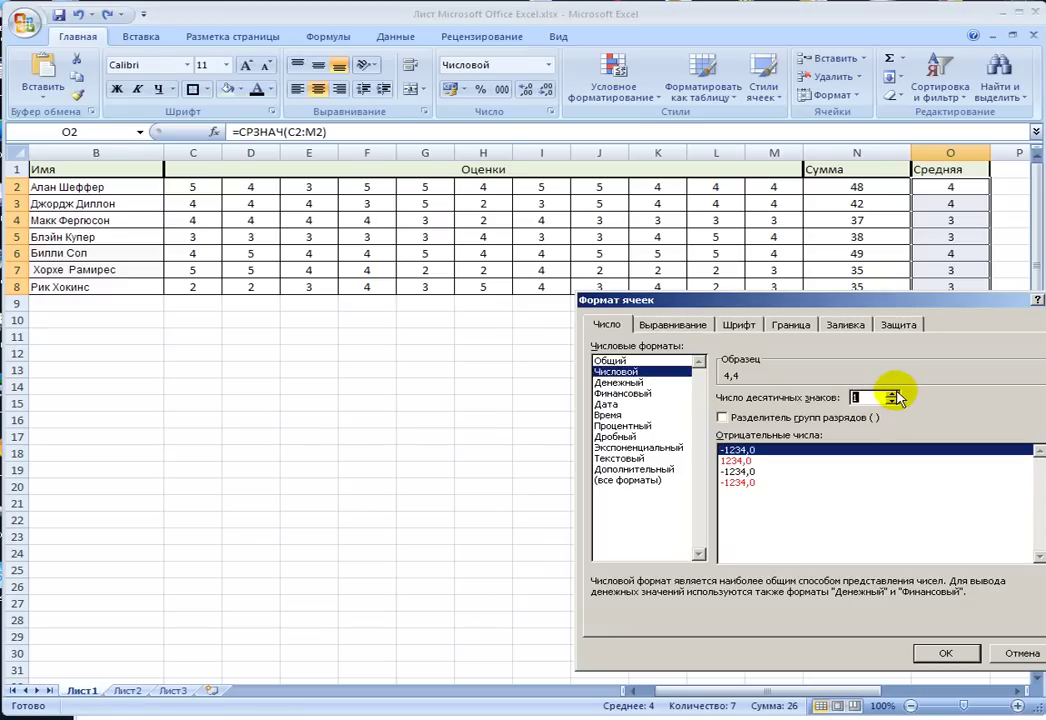
click(940, 653)
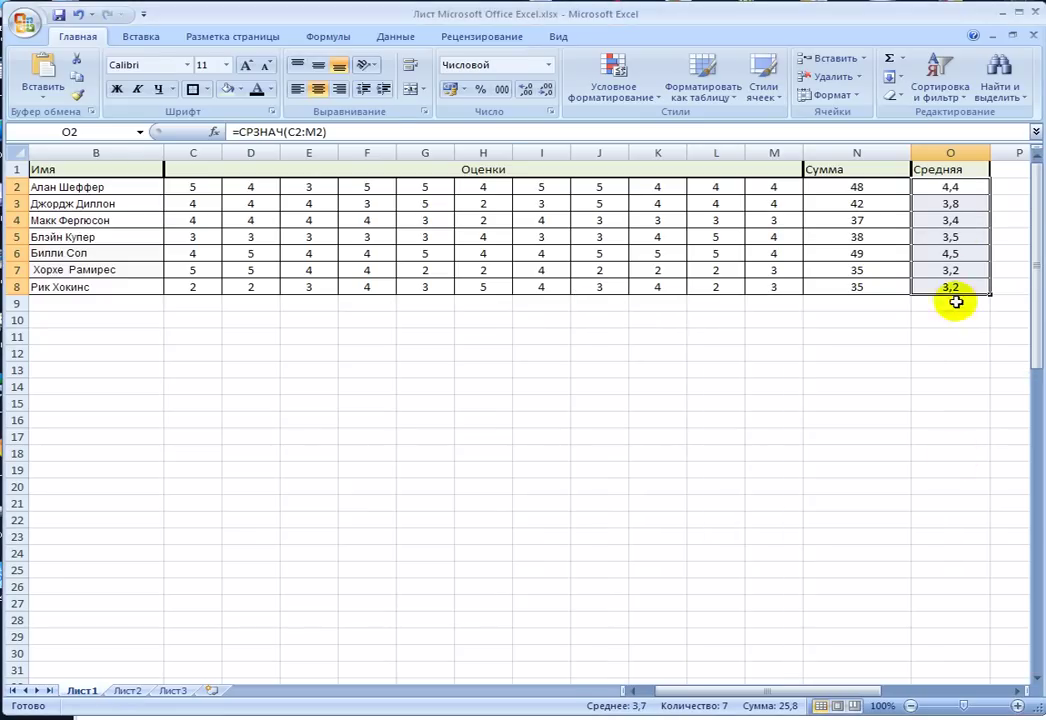
- Inspect the average formulas in column O, then start editing the row 8 formula
click(955, 205)
click(958, 271)
click(958, 287)
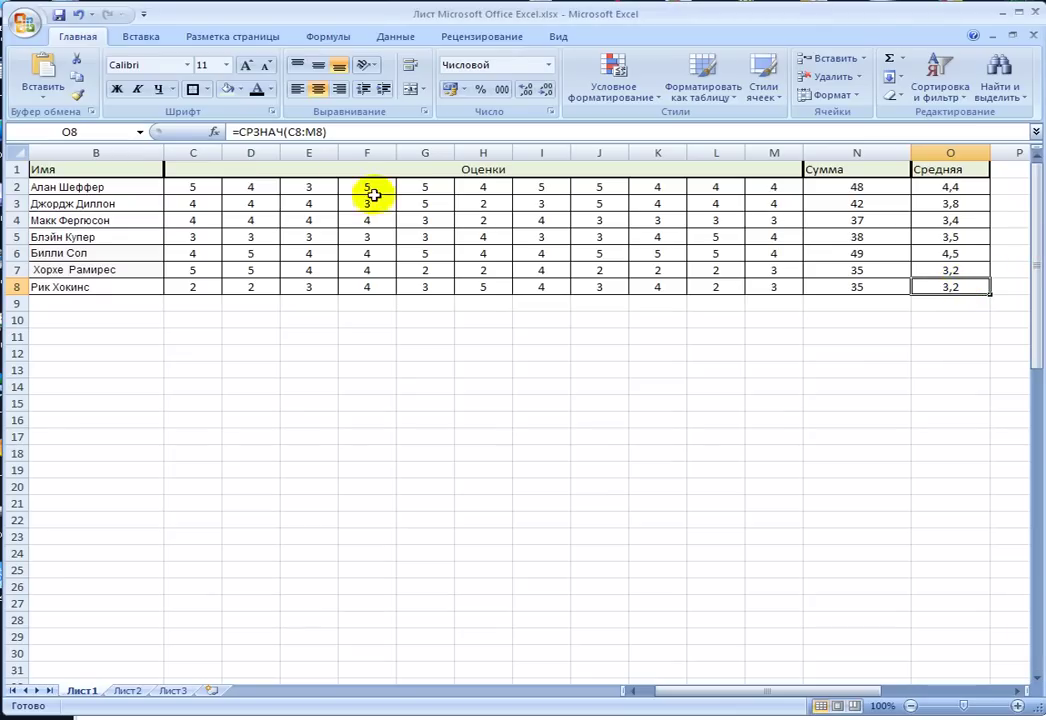
click(355, 131)
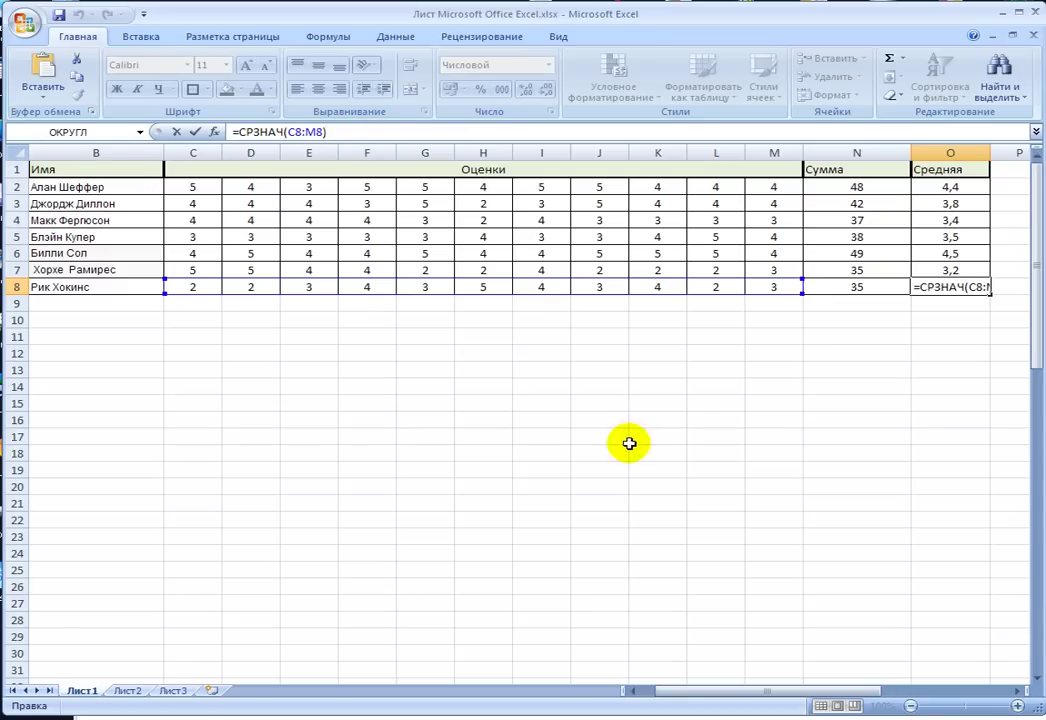
drag(615, 452, 615, 437)
click(944, 189)
key(shift+F3)
key(F2)
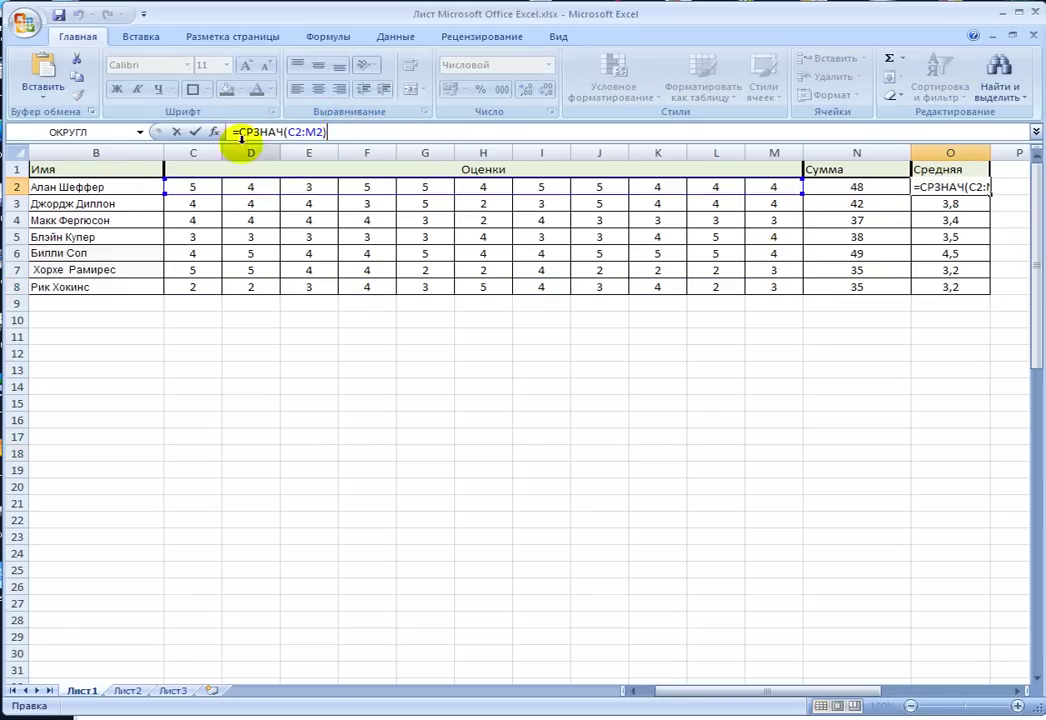
click(141, 134)
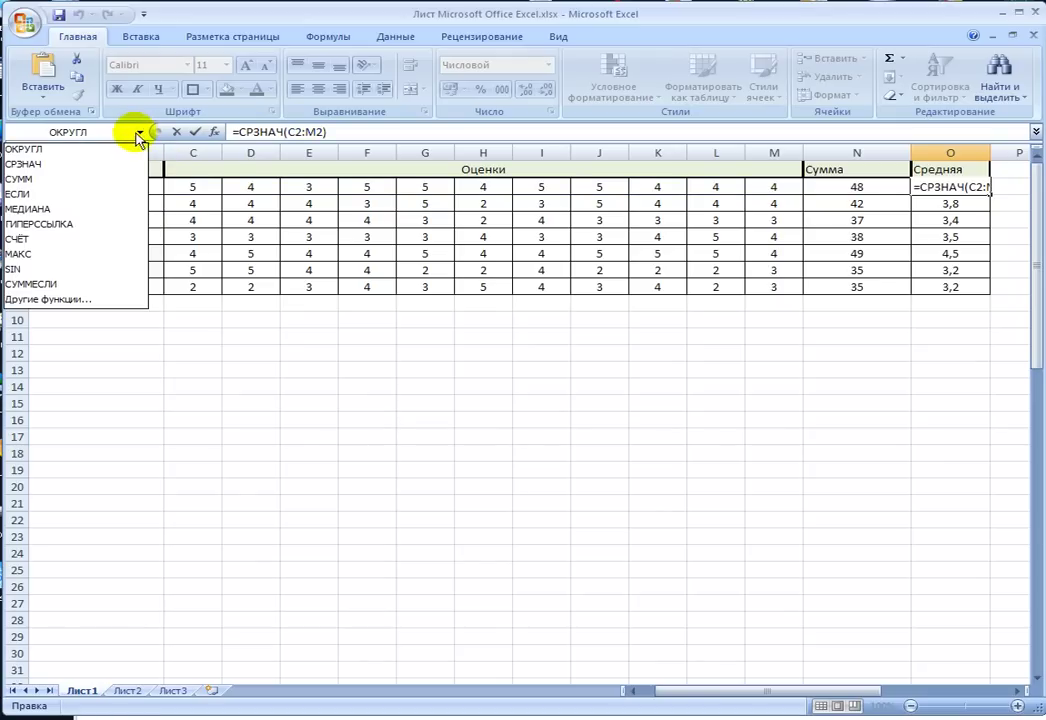
click(70, 300)
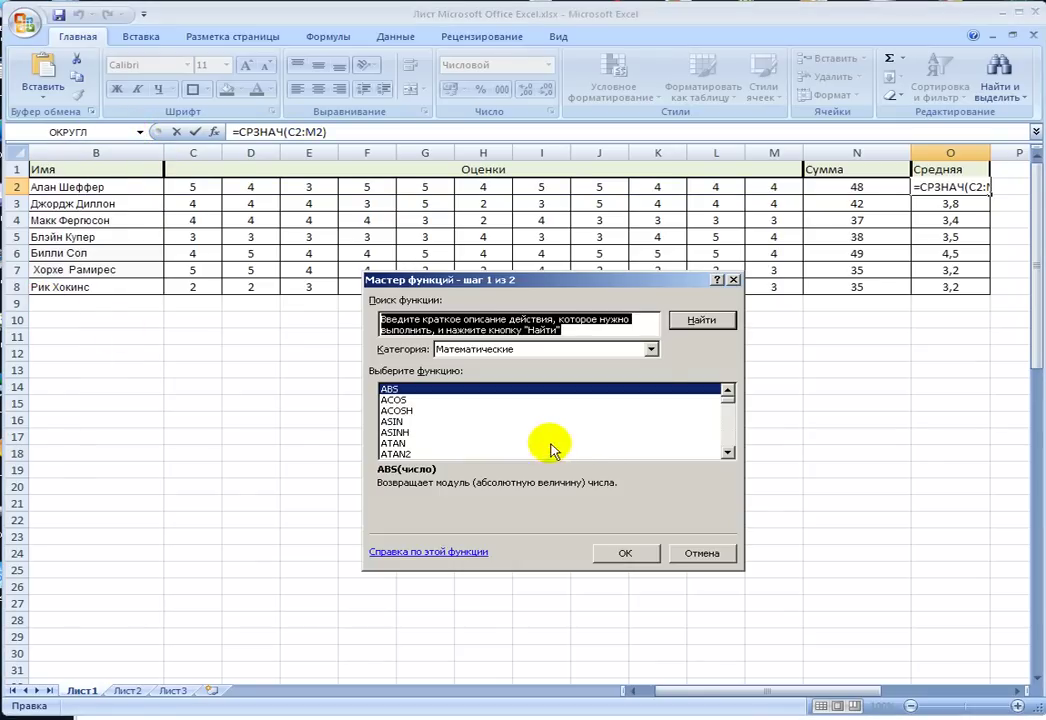
click(651, 349)
click(645, 418)
click(652, 350)
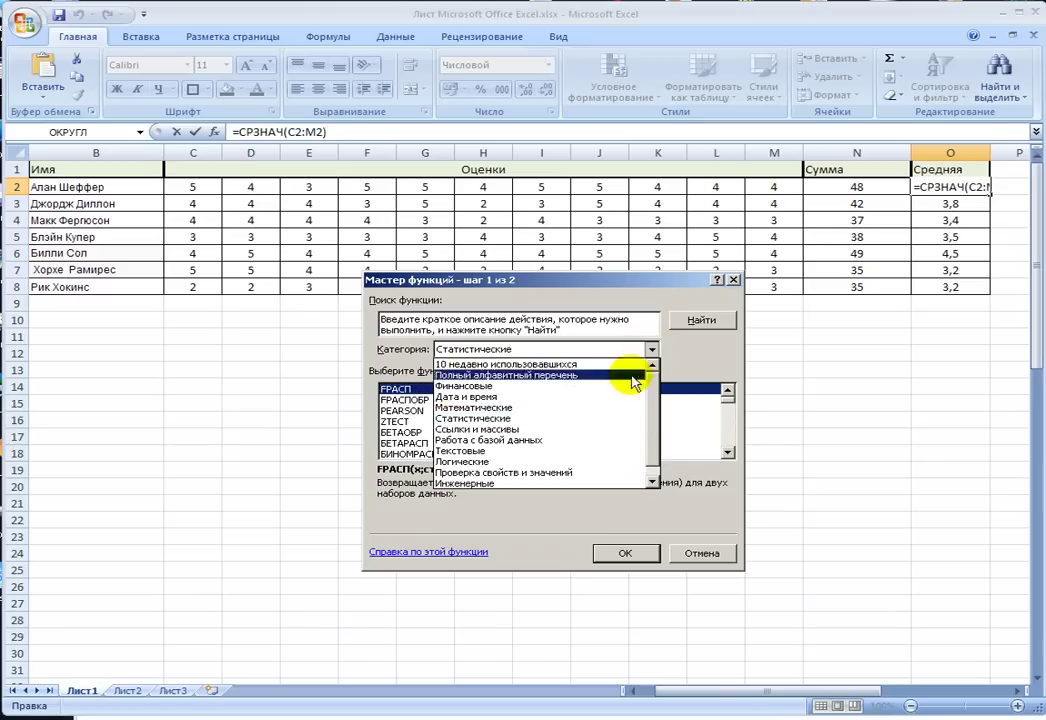
click(620, 407)
click(729, 408)
drag(729, 408, 727, 423)
click(415, 399)
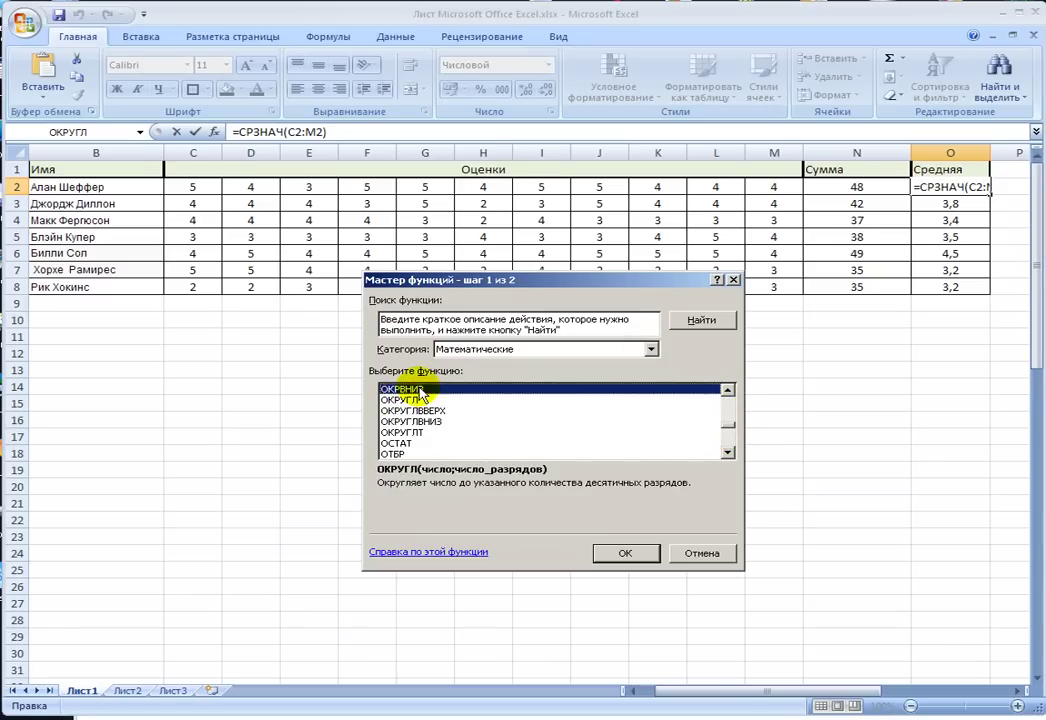
key(Down)
key(Down)
key(Down)
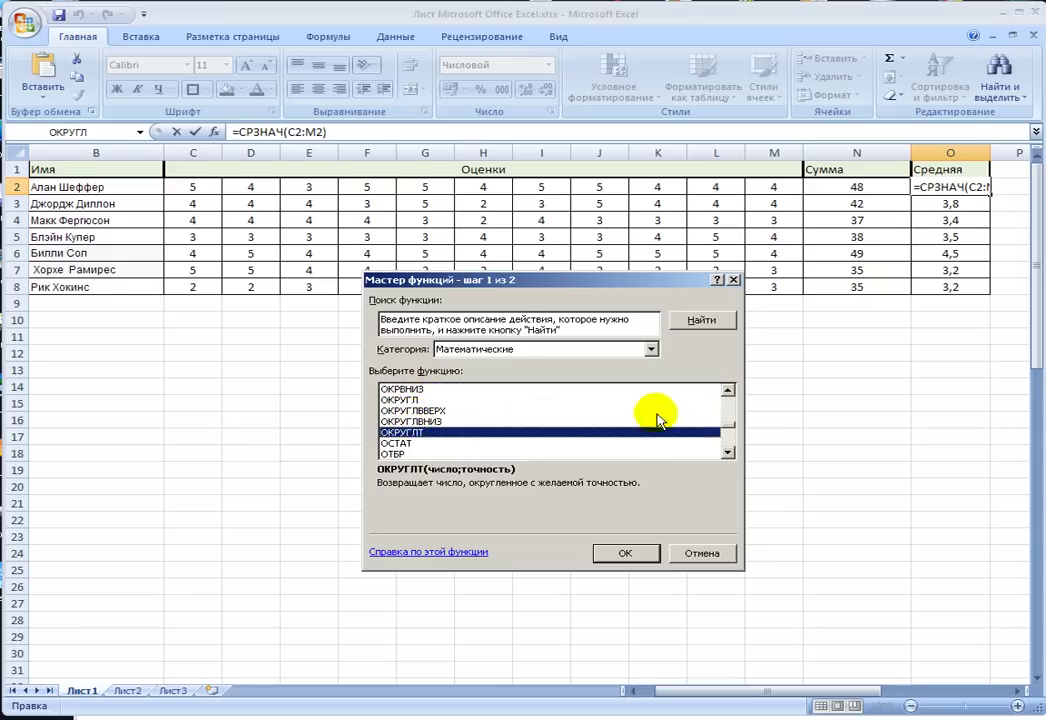
click(727, 390)
click(727, 390)
click(680, 421)
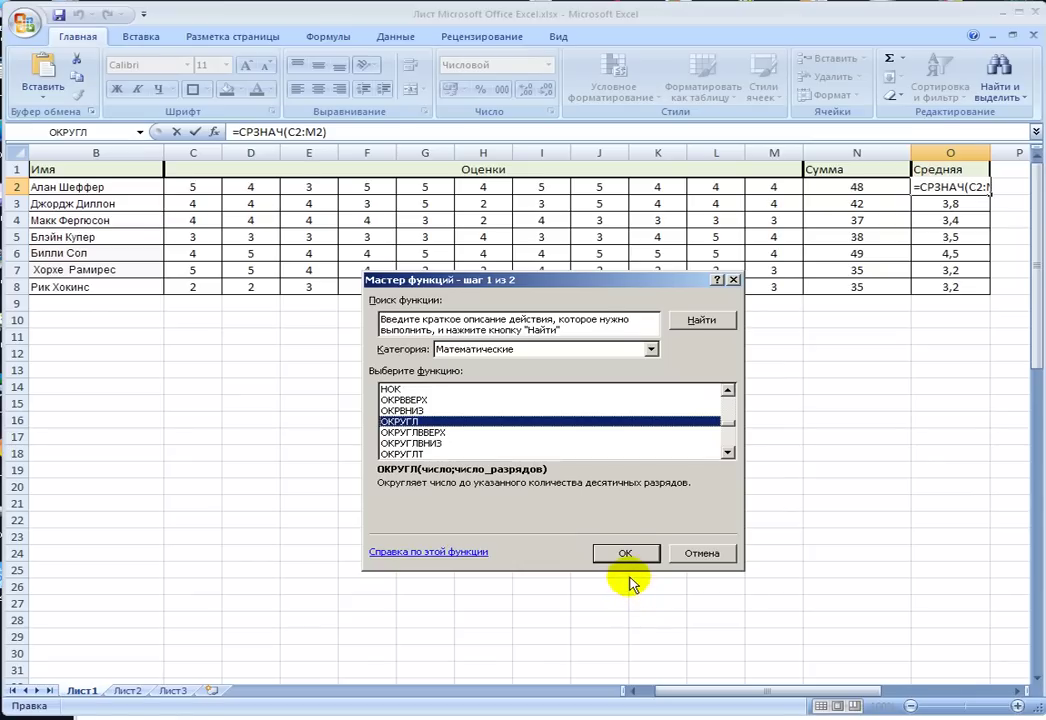
click(624, 554)
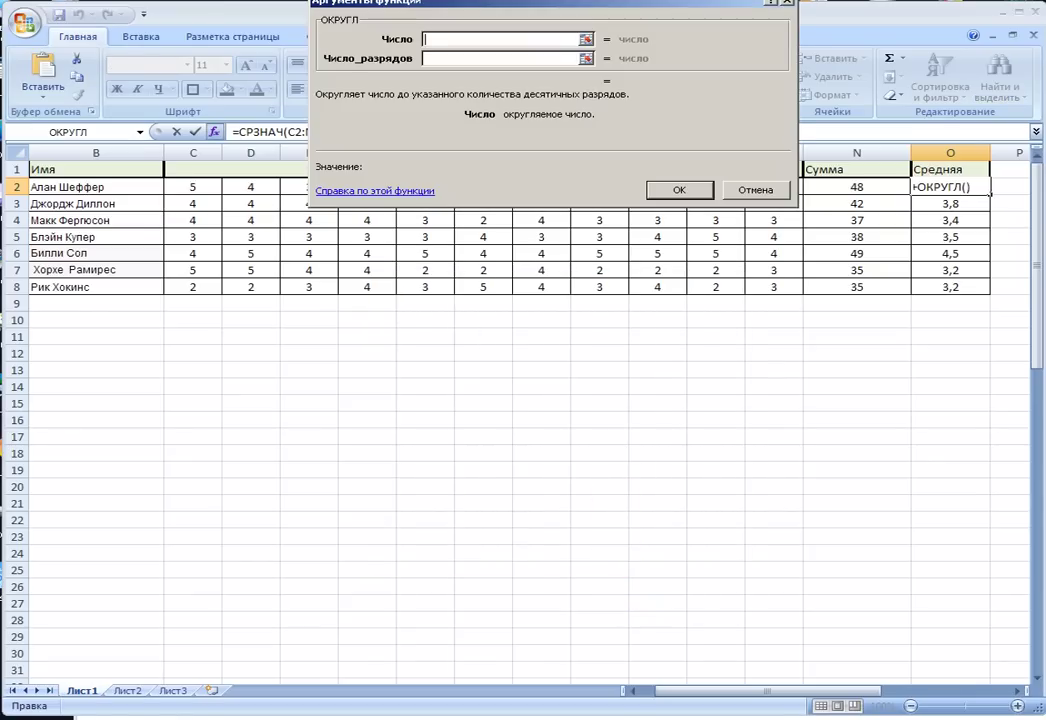
drag(537, 24, 481, 242)
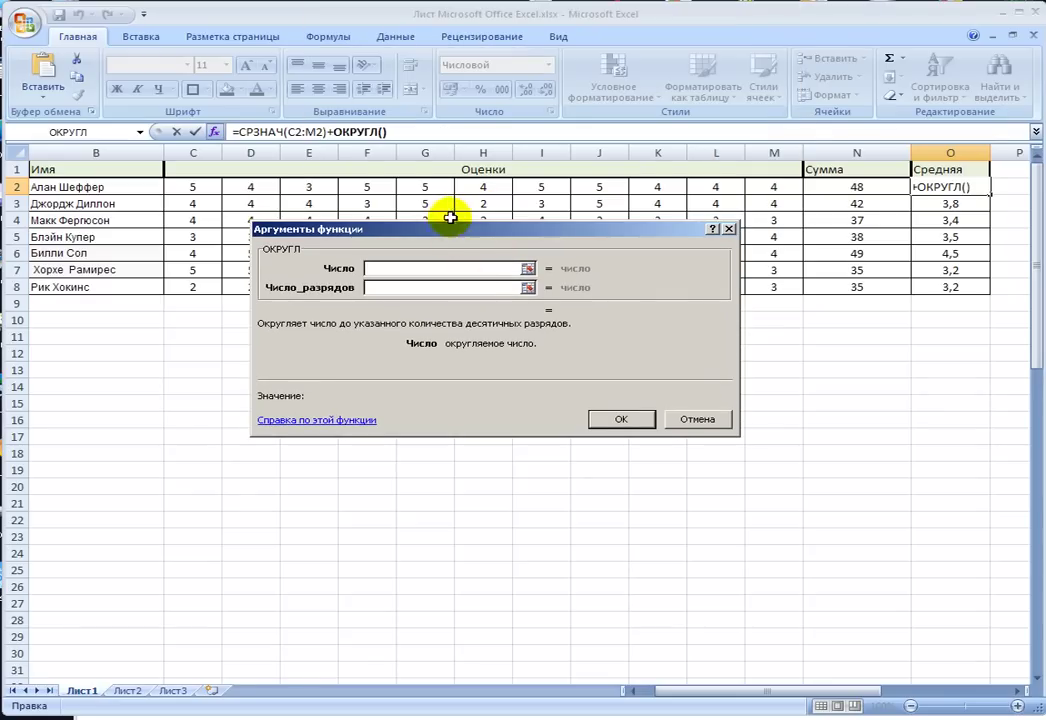
drag(445, 232, 470, 333)
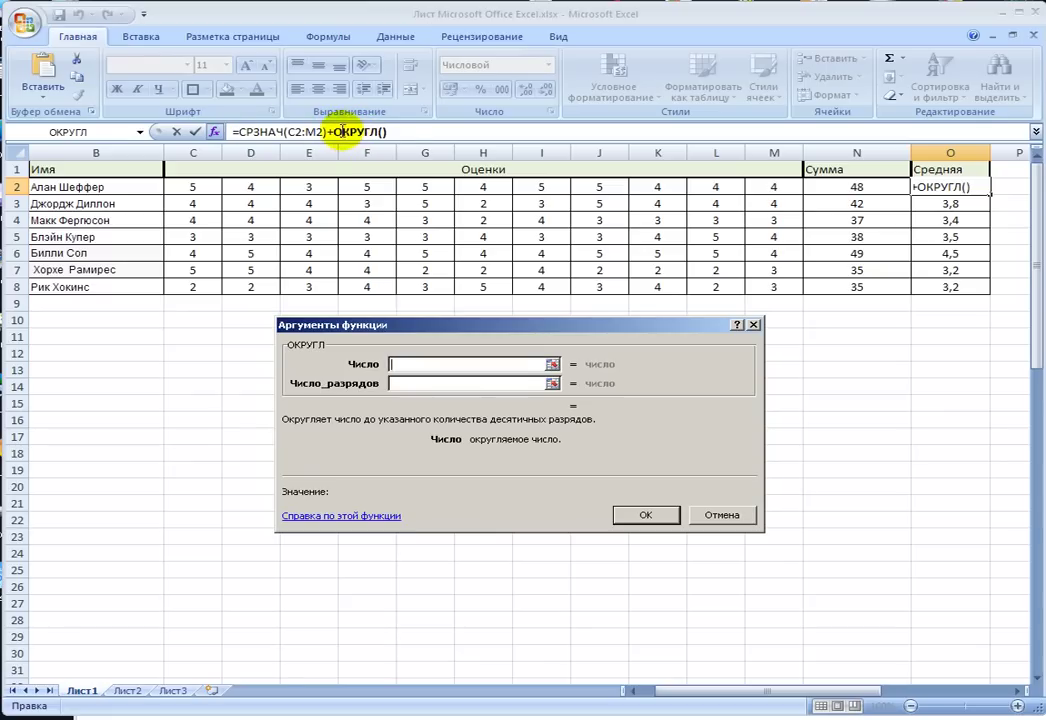
click(392, 130)
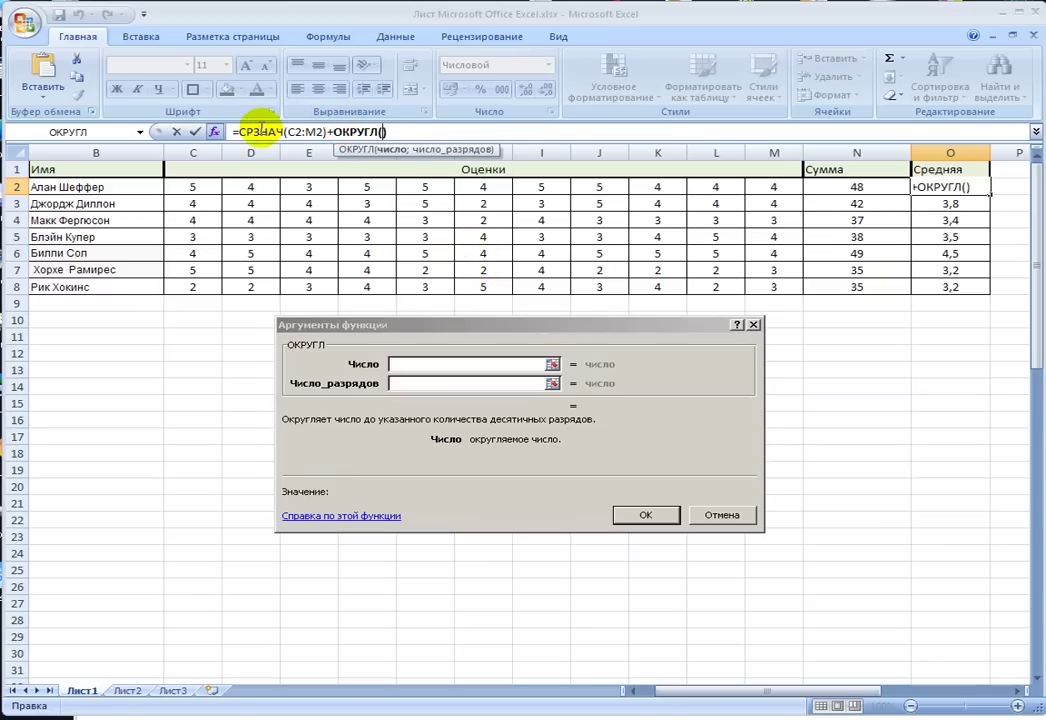
drag(238, 131, 329, 131)
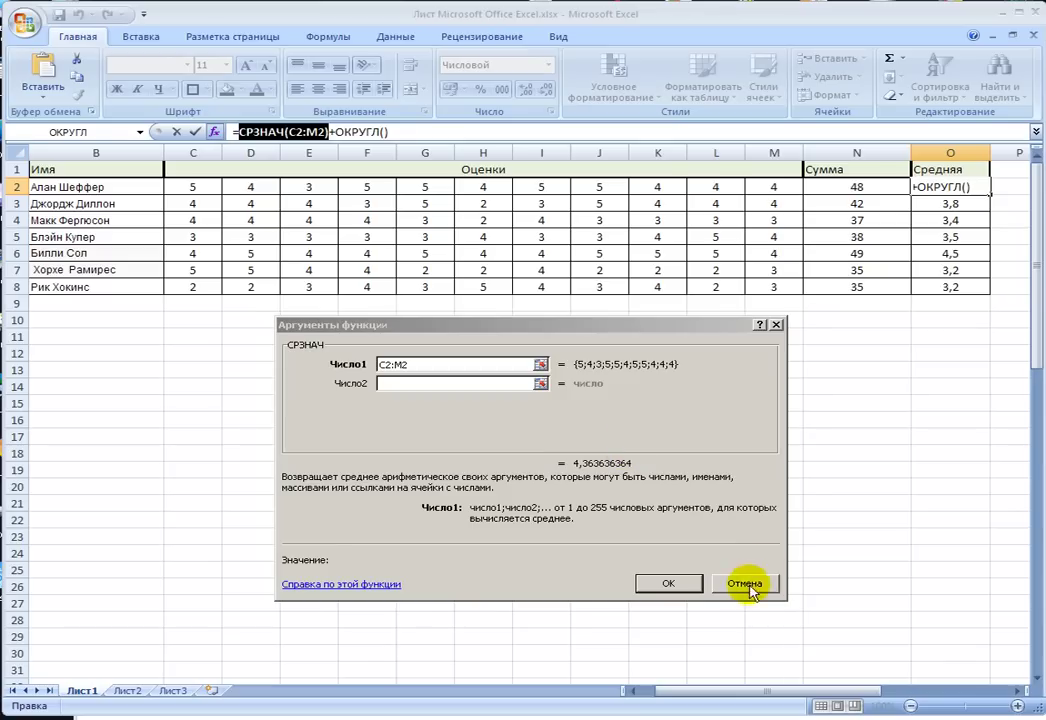
click(745, 584)
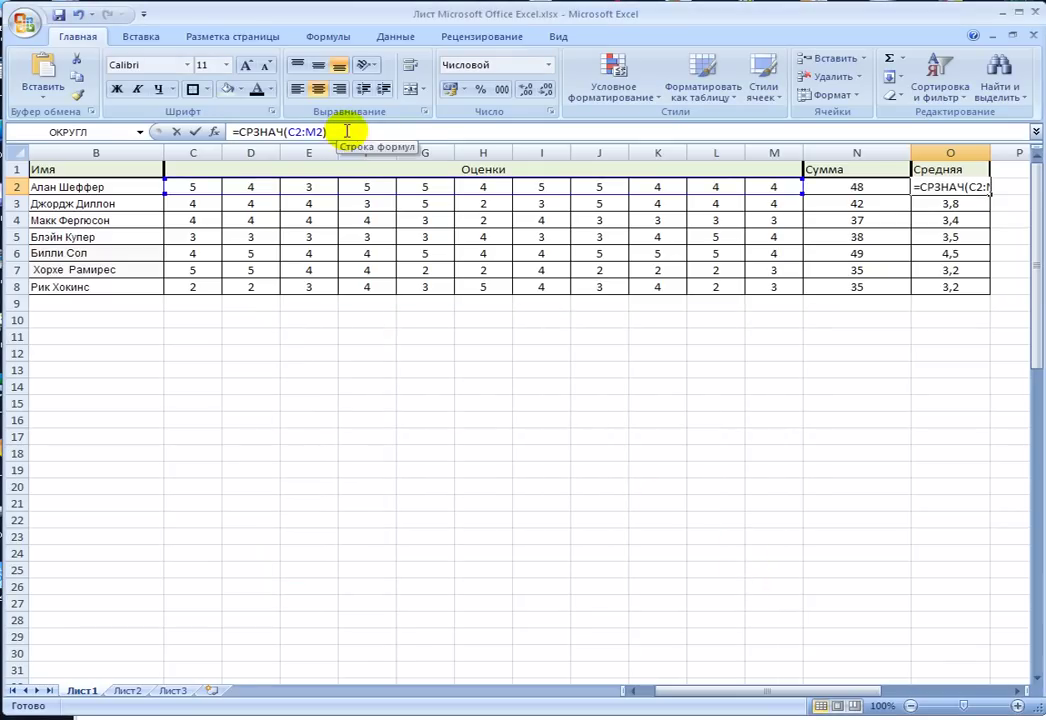
- Insert the ОКРУГЛ function into O2's formula in front of СРЗНАЧ(C2:M2)
click(140, 132)
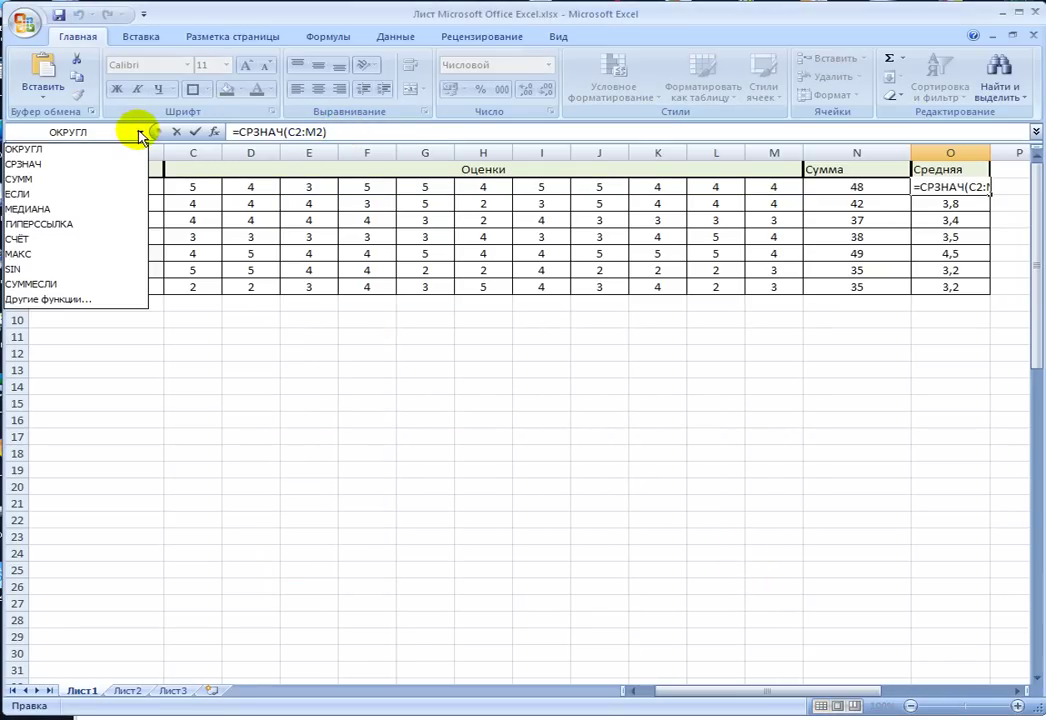
click(80, 300)
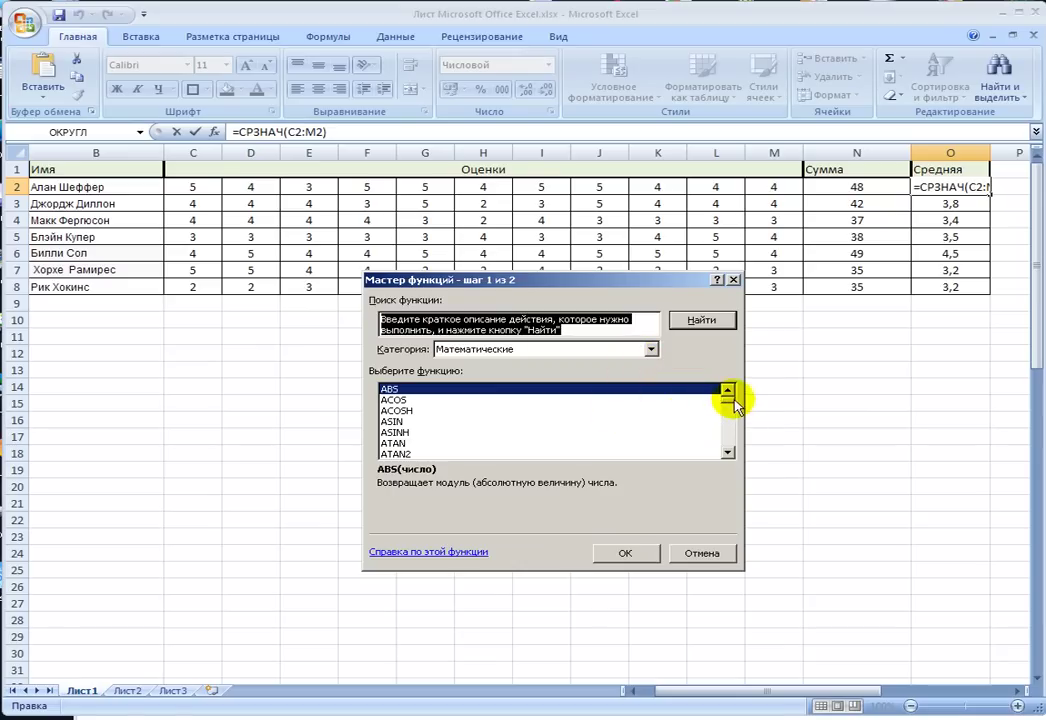
drag(735, 400, 730, 428)
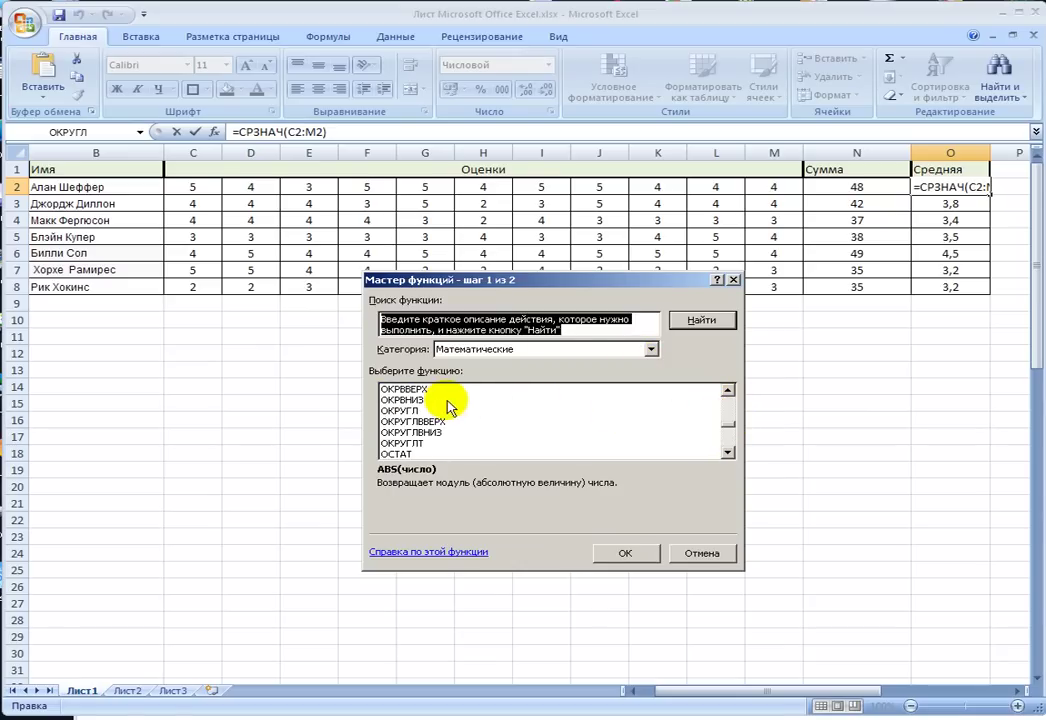
click(448, 410)
click(620, 552)
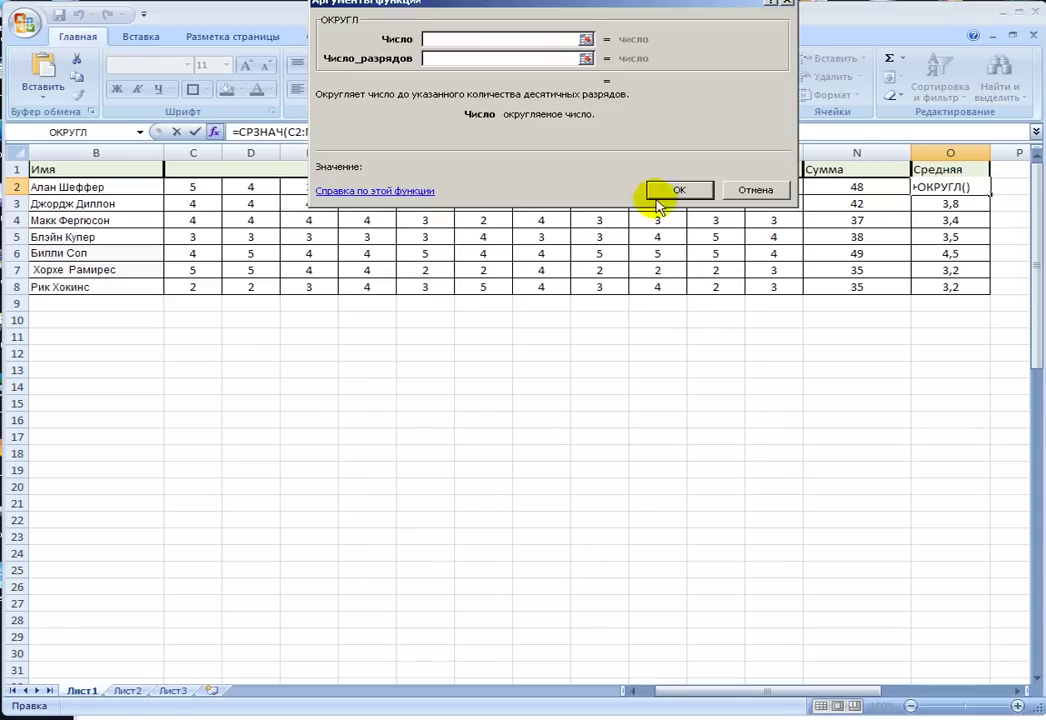
drag(661, 5, 621, 318)
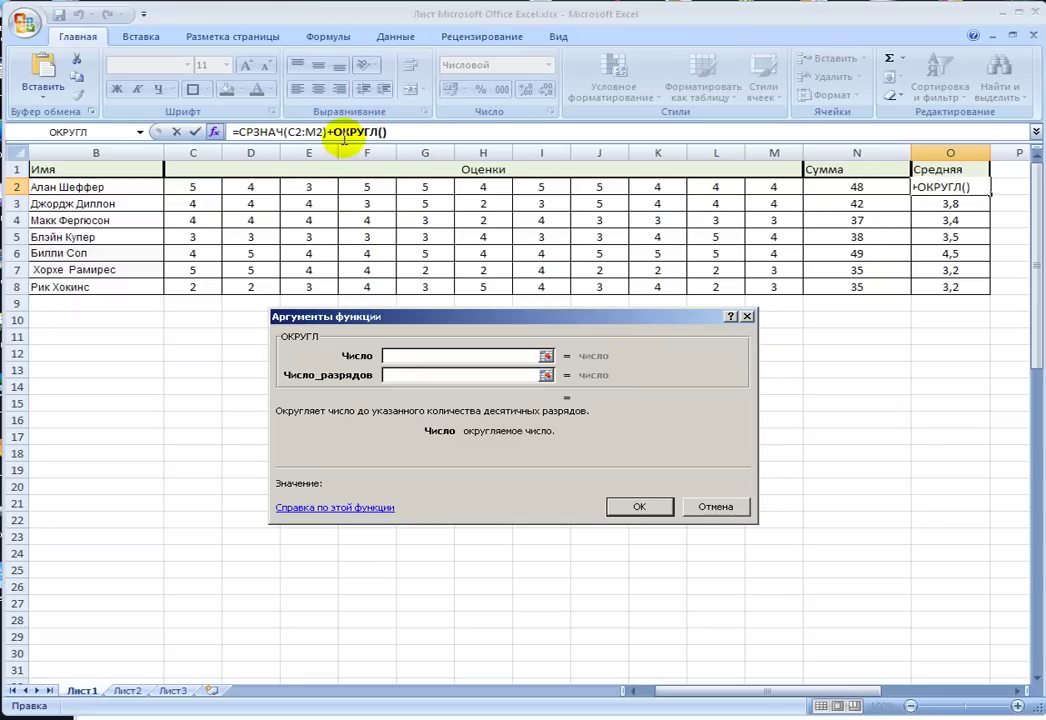
drag(333, 132, 387, 132)
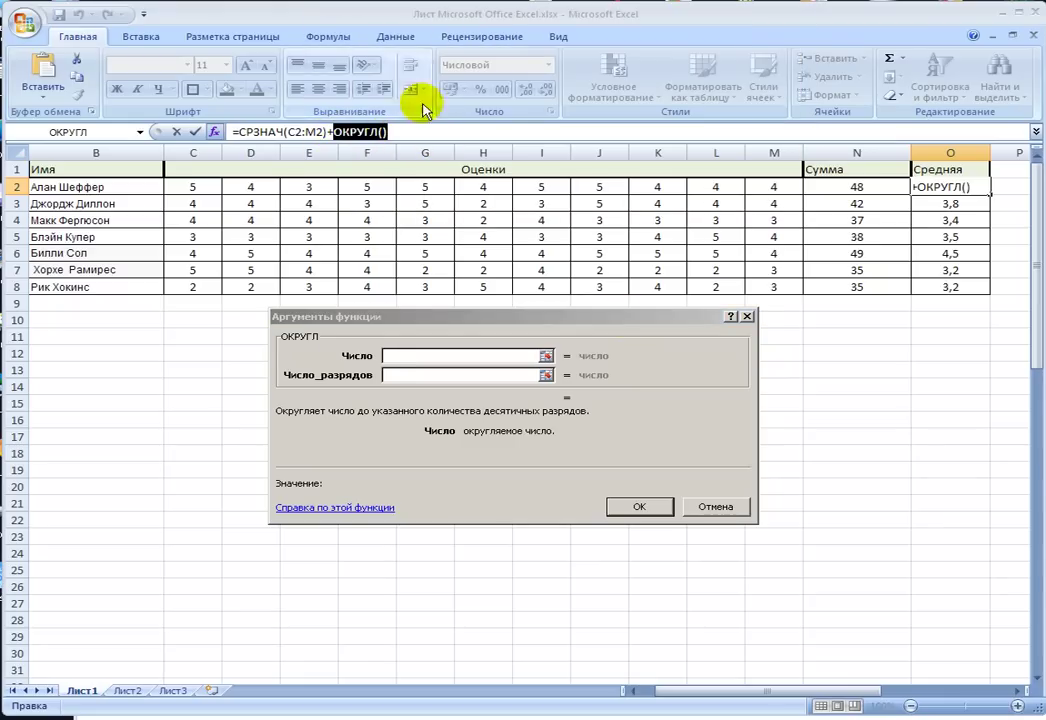
key(Delete)
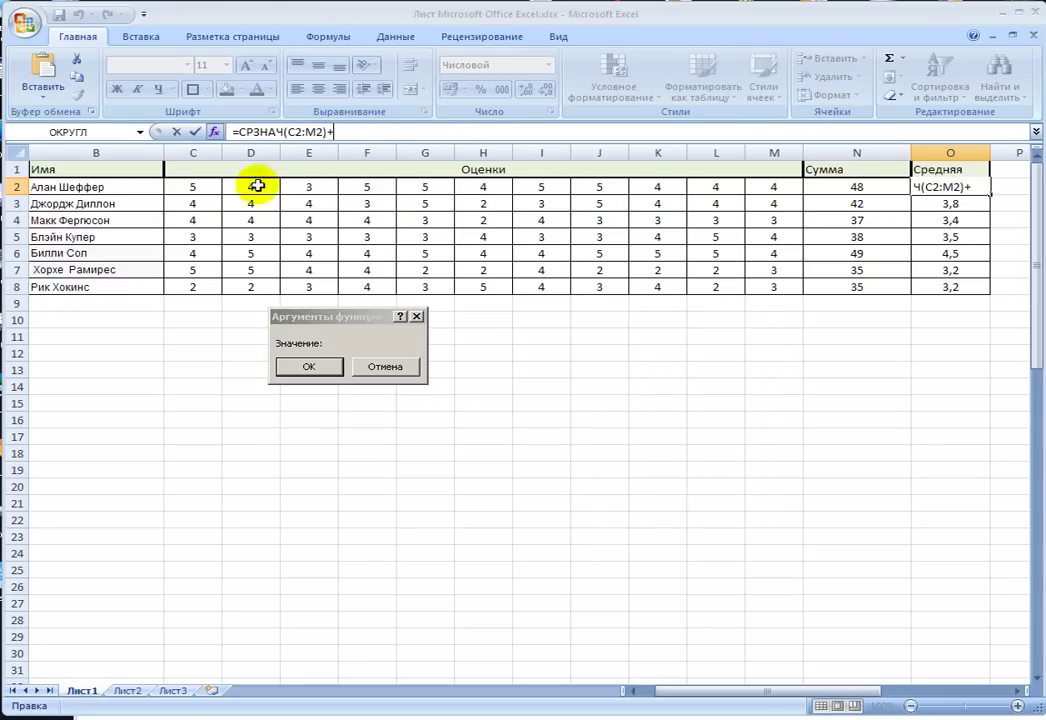
click(242, 132)
click(239, 131)
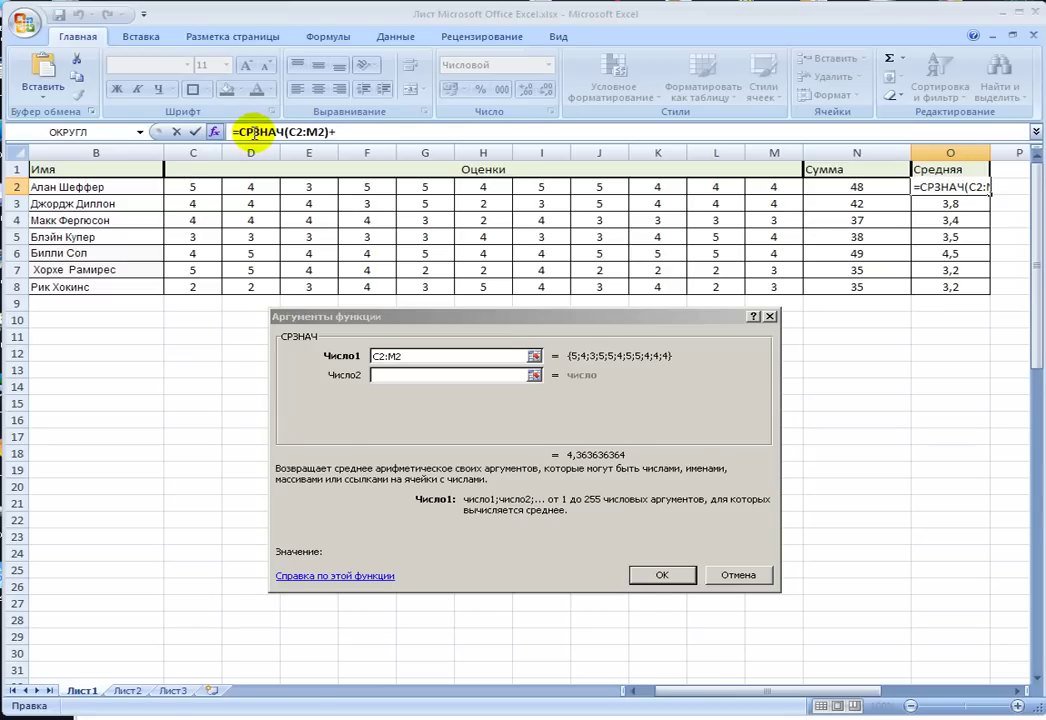
key(ctrl+z)
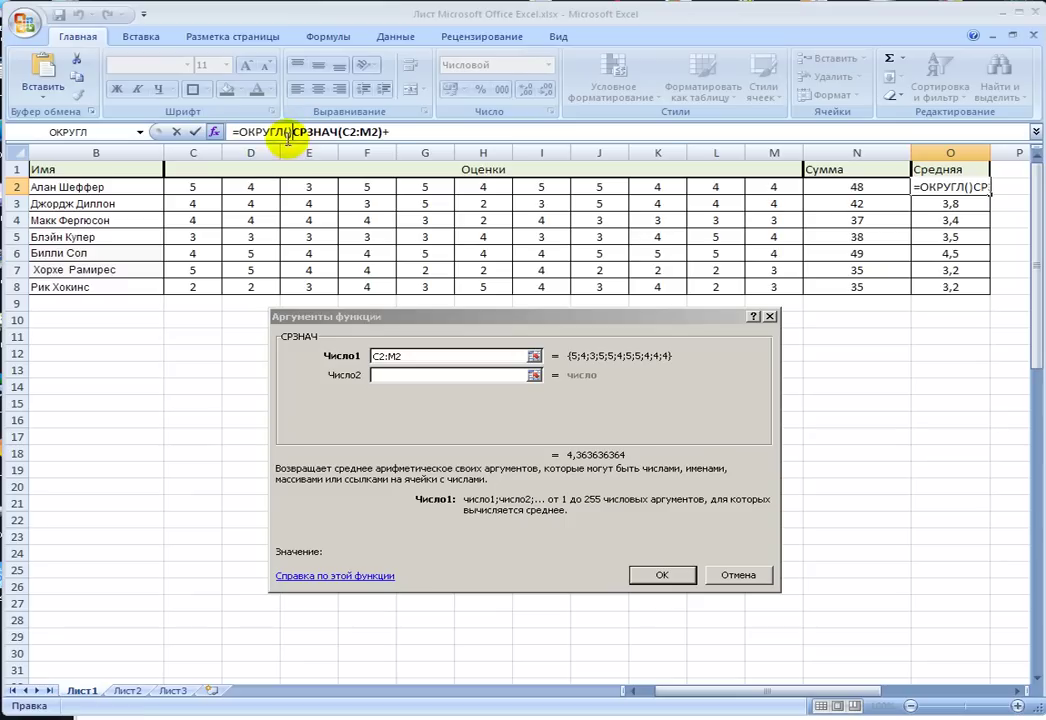
- Set ОКРУГЛ's Число to СРЗНАЧ(C2:M2) and Число_разрядов to 0, previewing 4,0
click(289, 131)
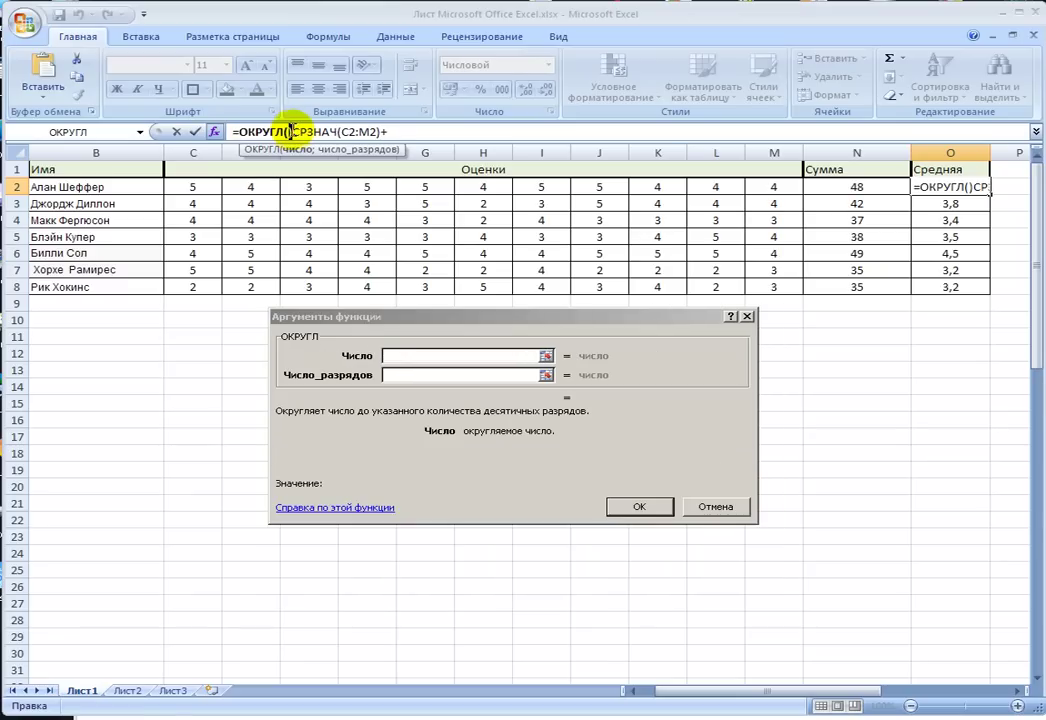
drag(289, 131, 320, 130)
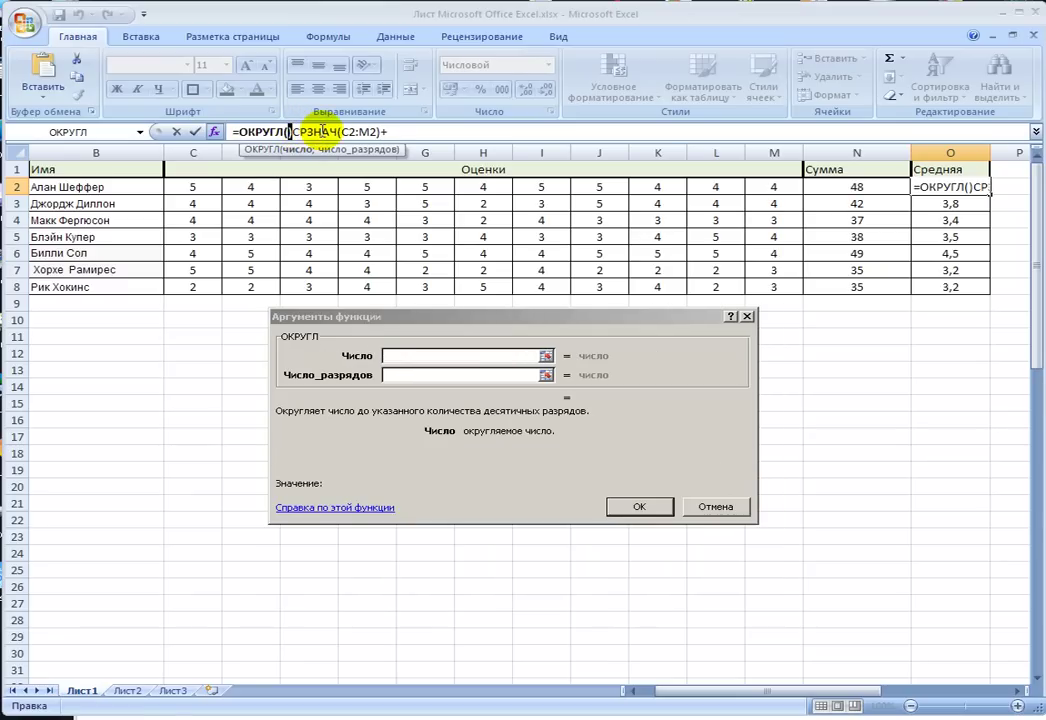
click(322, 131)
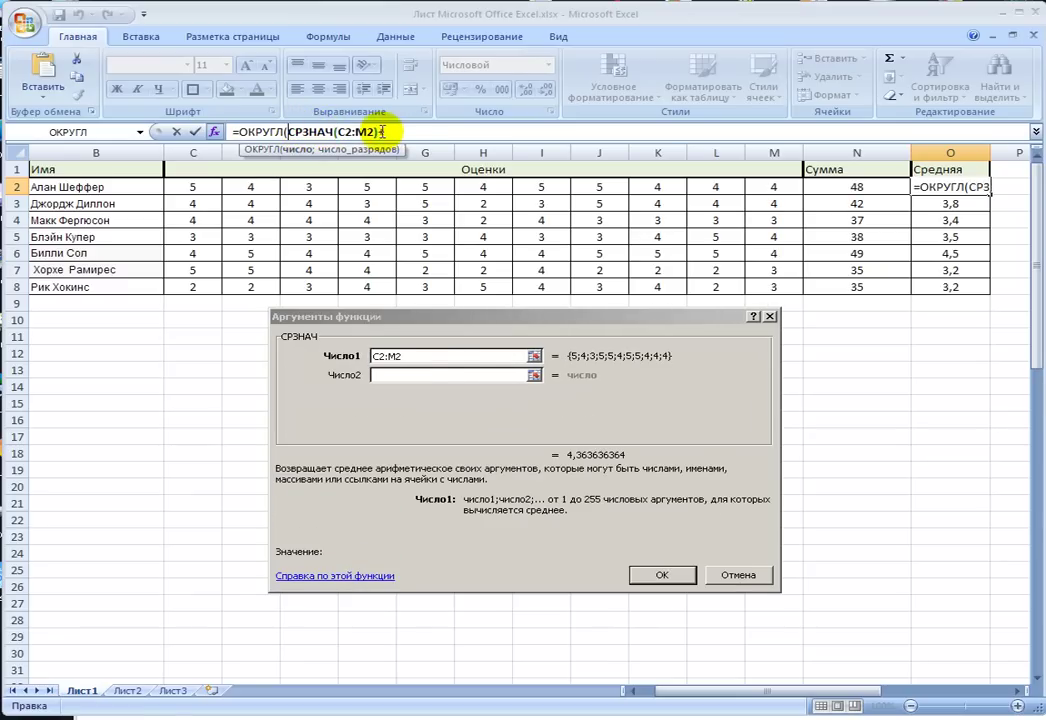
text(+)
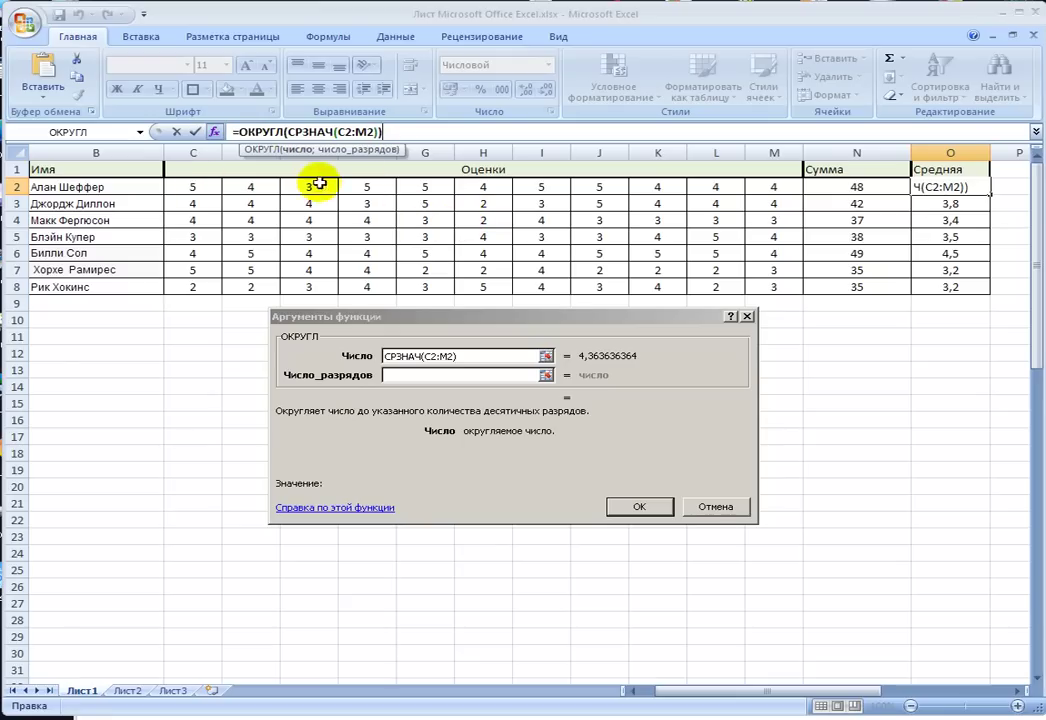
click(472, 355)
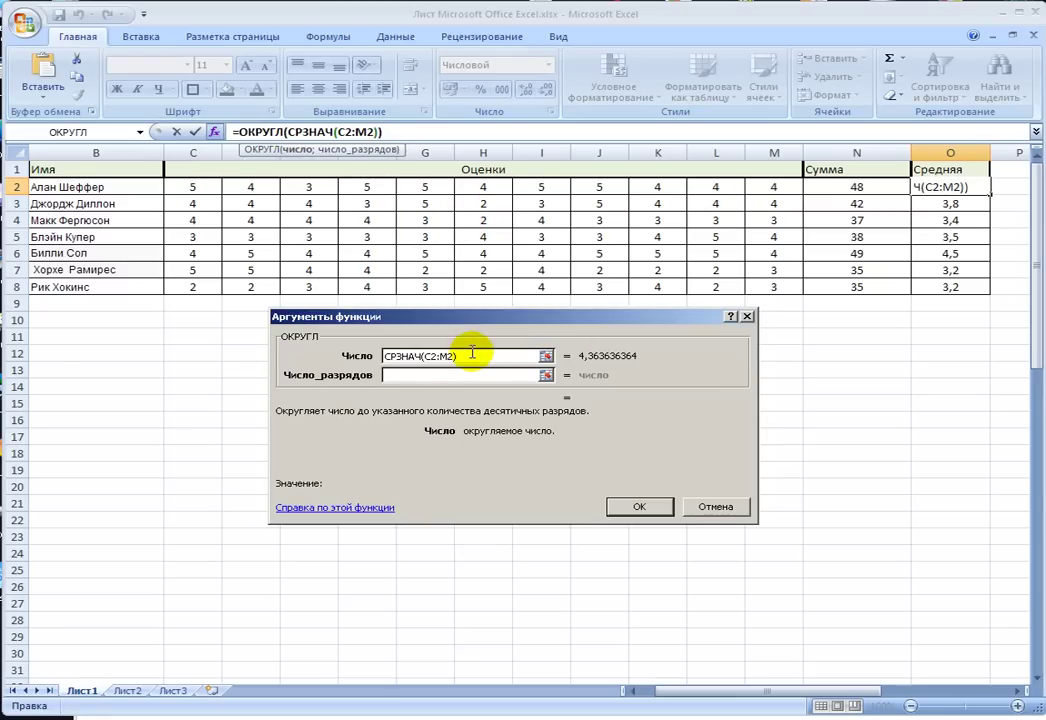
click(466, 373)
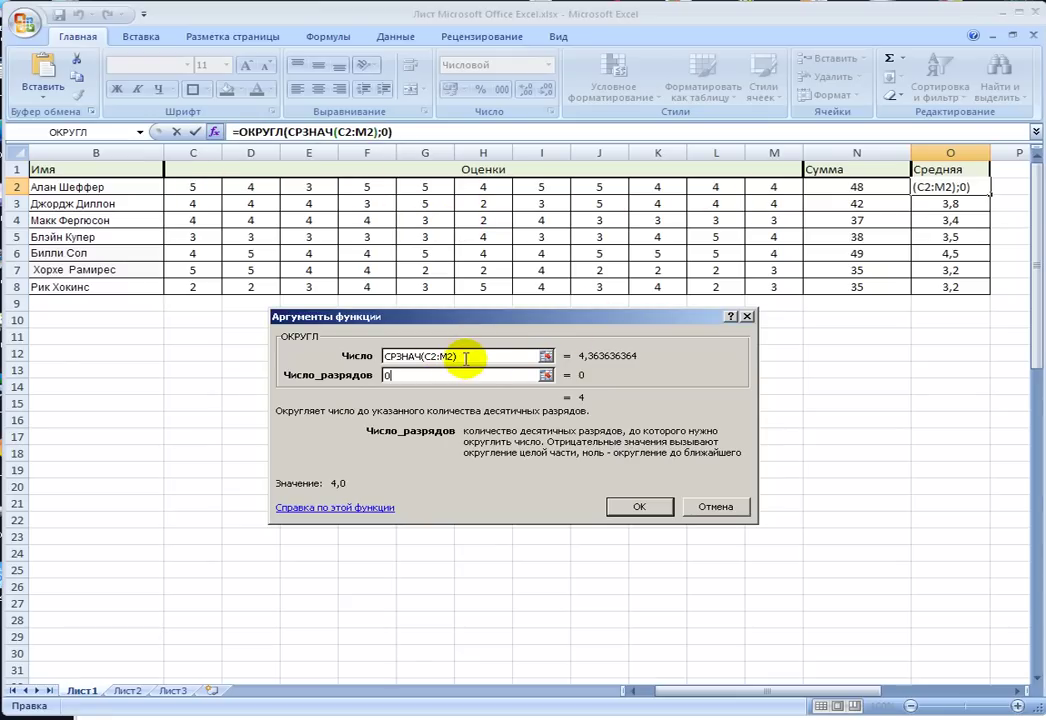
click(628, 507)
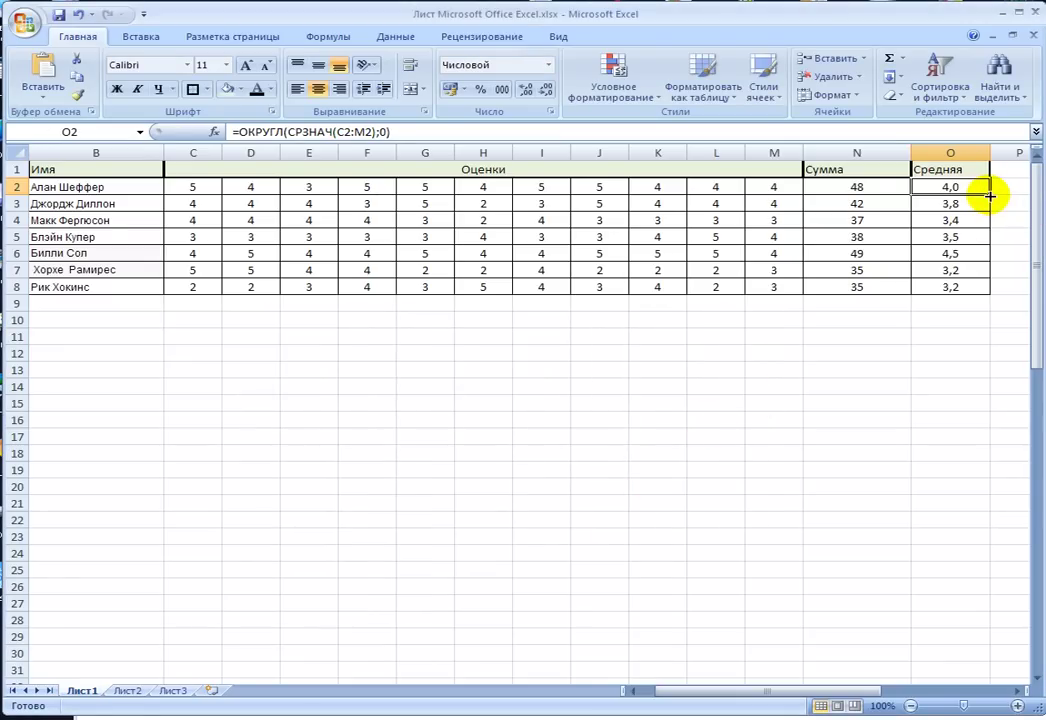
- Fill the ОКРУГЛ formula down to O8 and format O2:O8 with 0 decimal places
drag(990, 193, 980, 289)
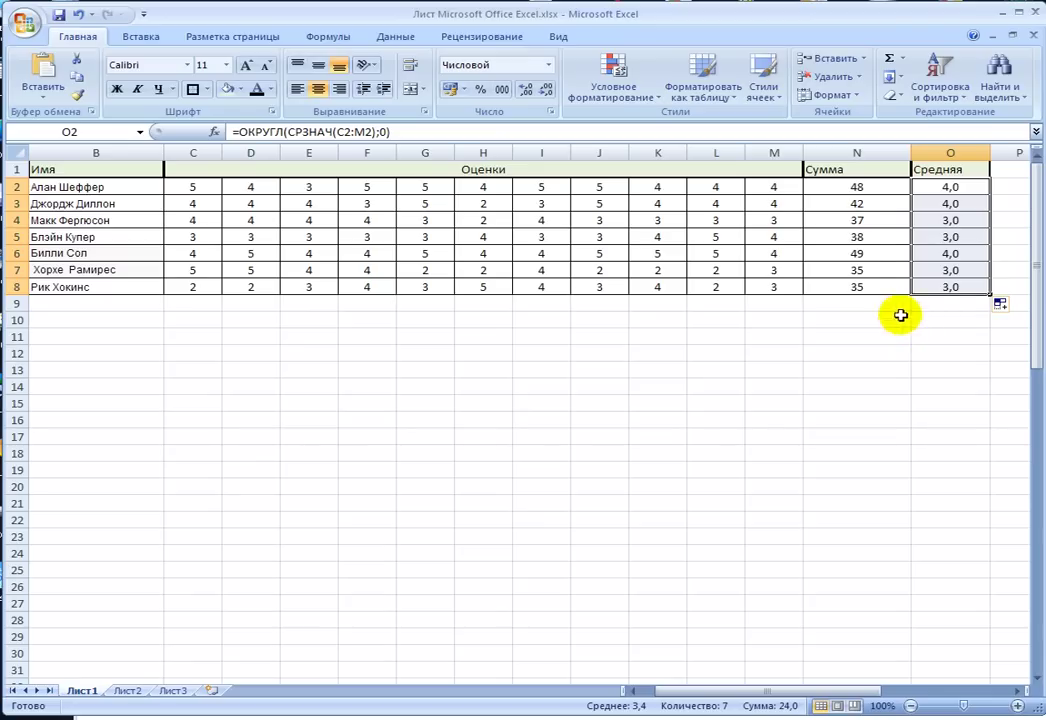
right_click(958, 280)
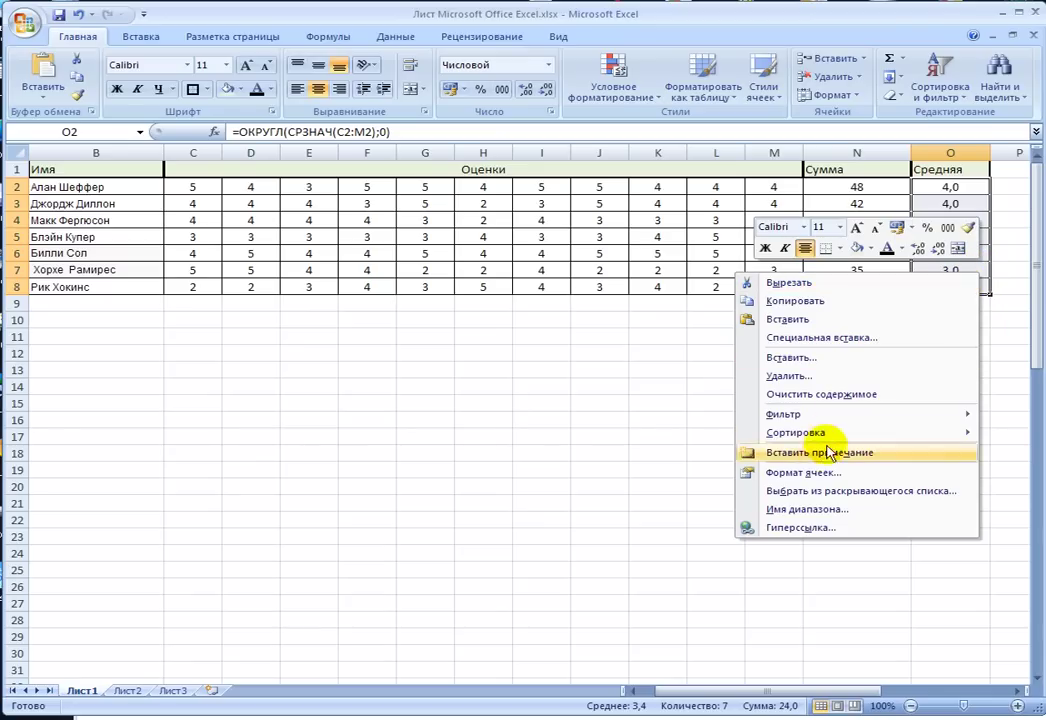
click(805, 472)
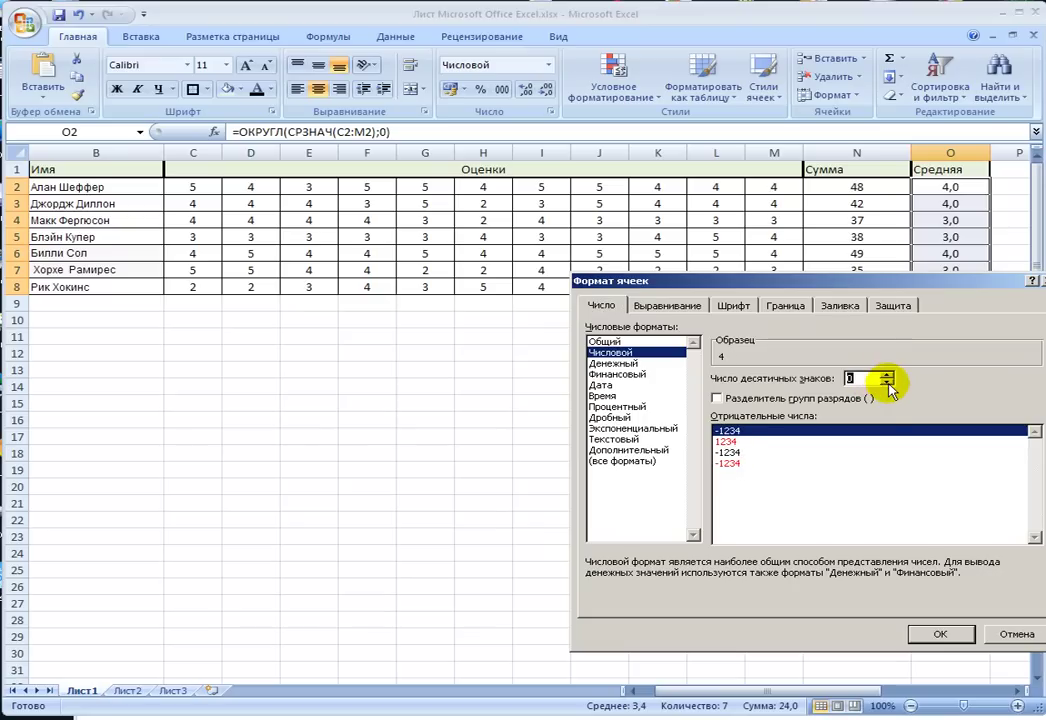
click(932, 630)
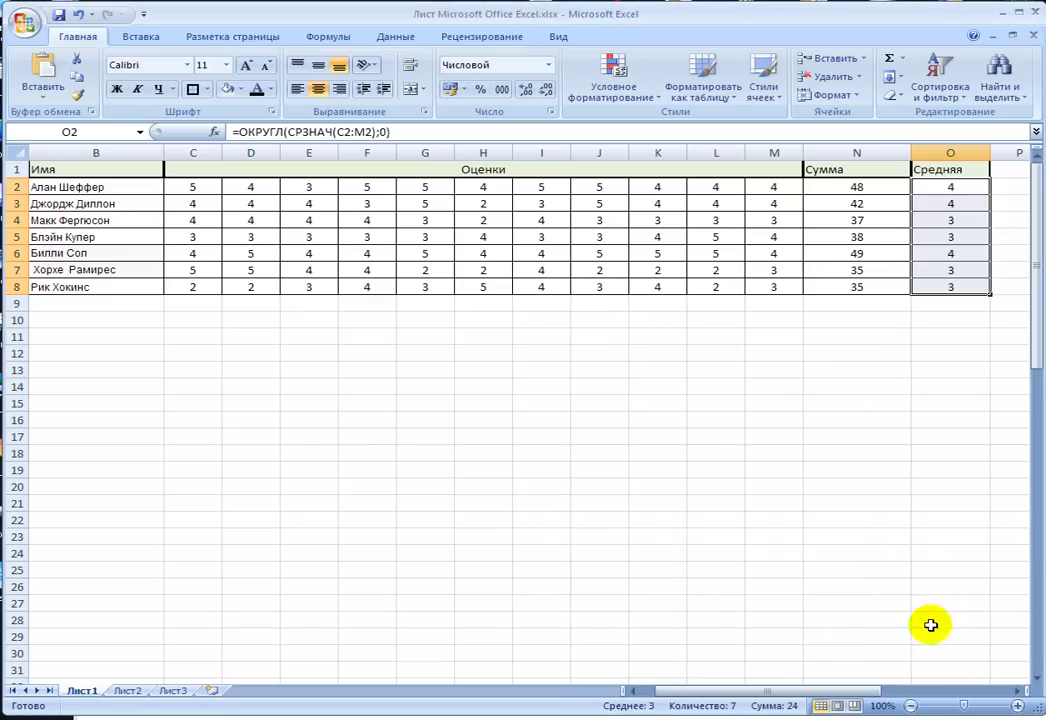
click(962, 238)
click(980, 204)
mouse_move(672, 691)
mouse_down()
mouse_move(685, 697)
mouse_move(659, 692)
mouse_up()
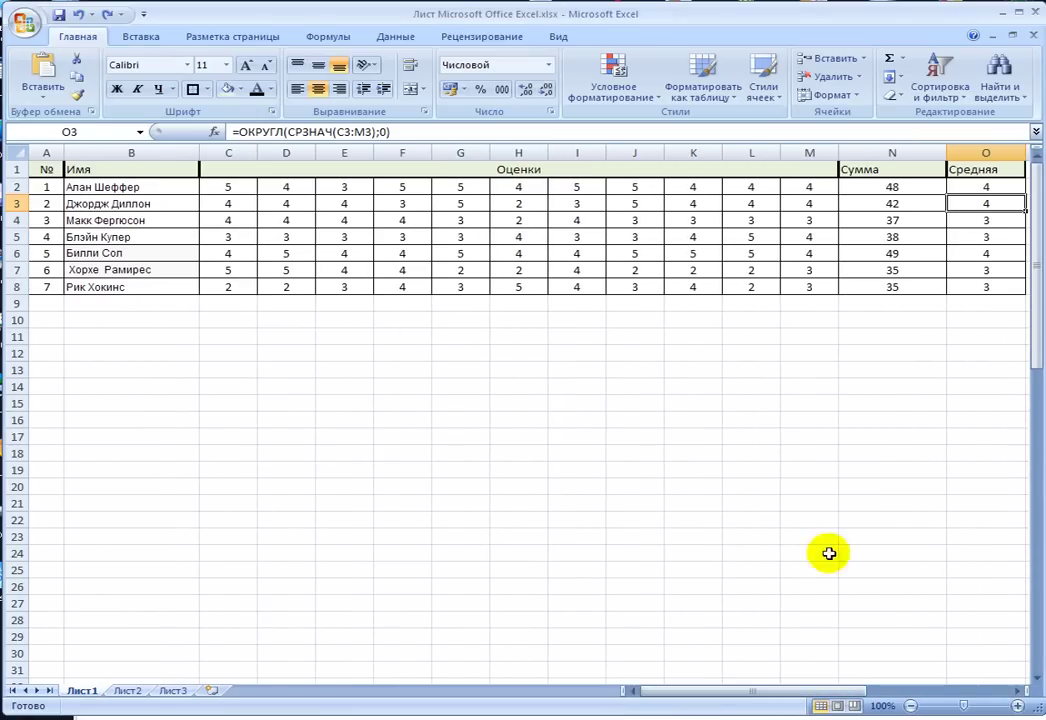
click(997, 187)
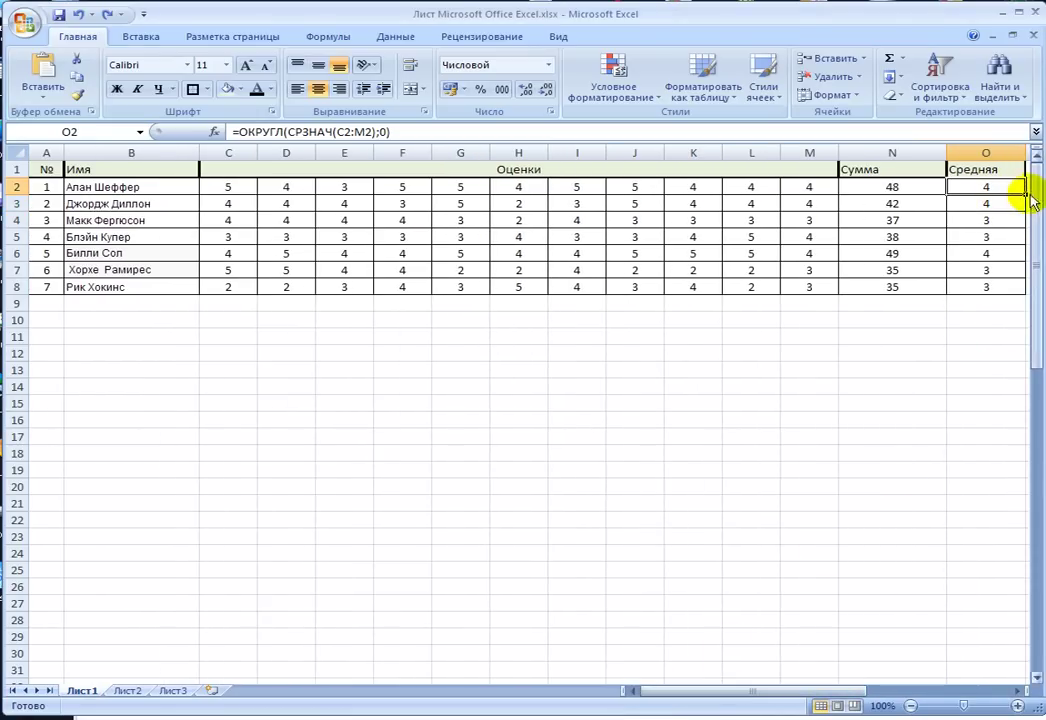
click(965, 286)
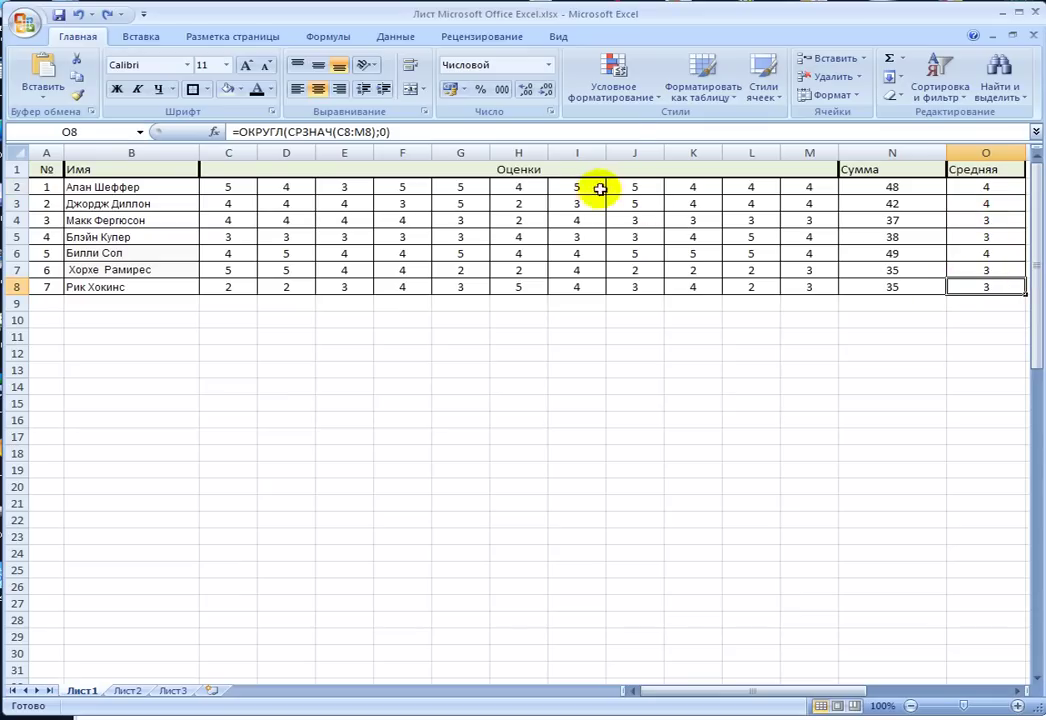
- Select the Средняя averages O2 through O8
click(622, 100)
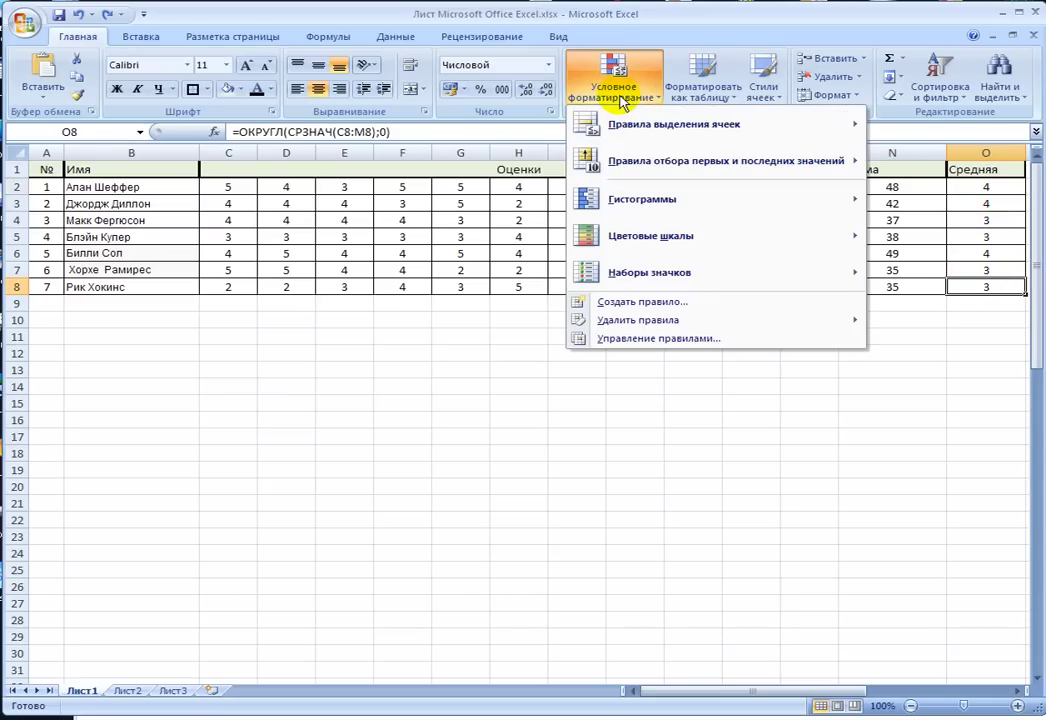
click(968, 183)
drag(966, 185, 966, 285)
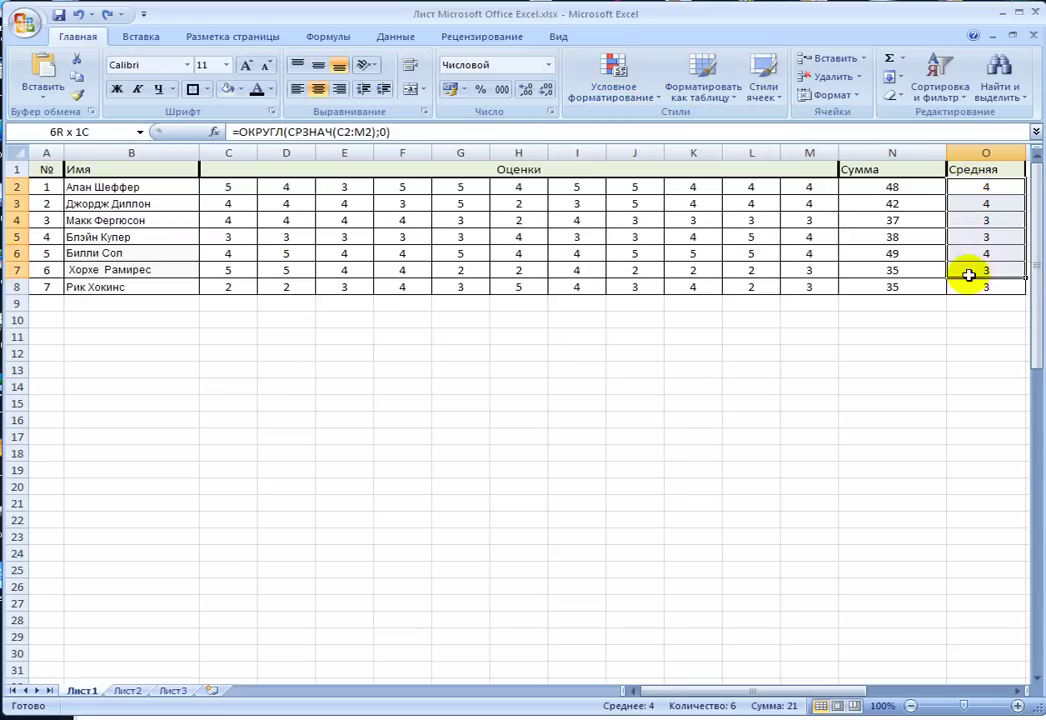
- Add an Equal To 4 conditional rule with a custom light blue fill
click(621, 88)
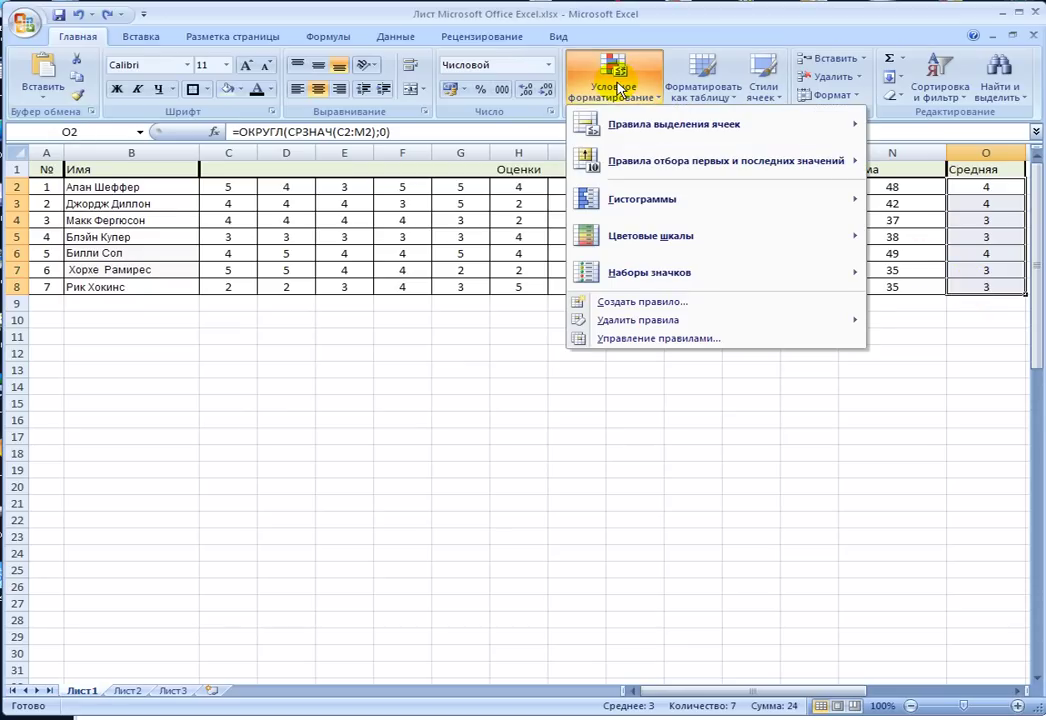
mouse_move(760, 124)
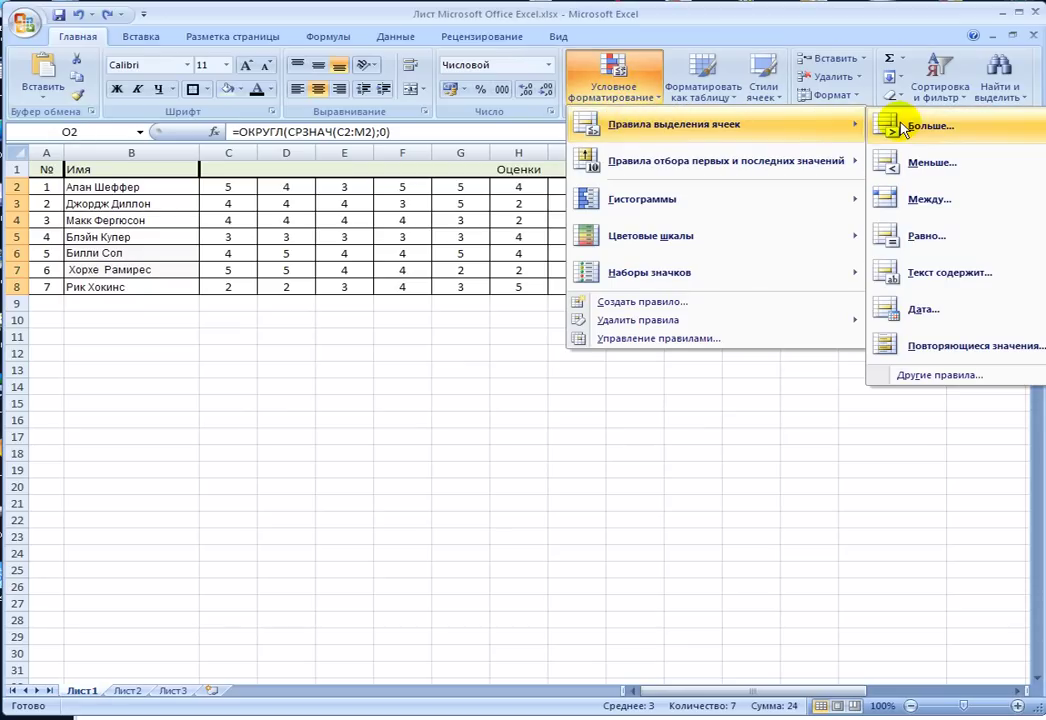
click(925, 236)
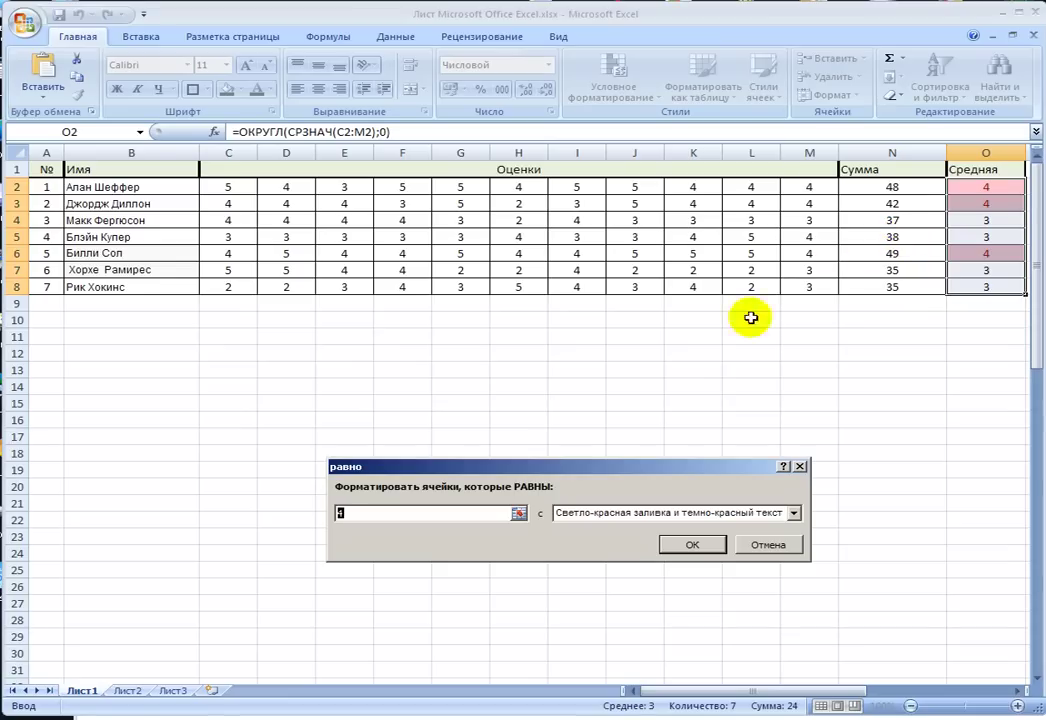
click(793, 513)
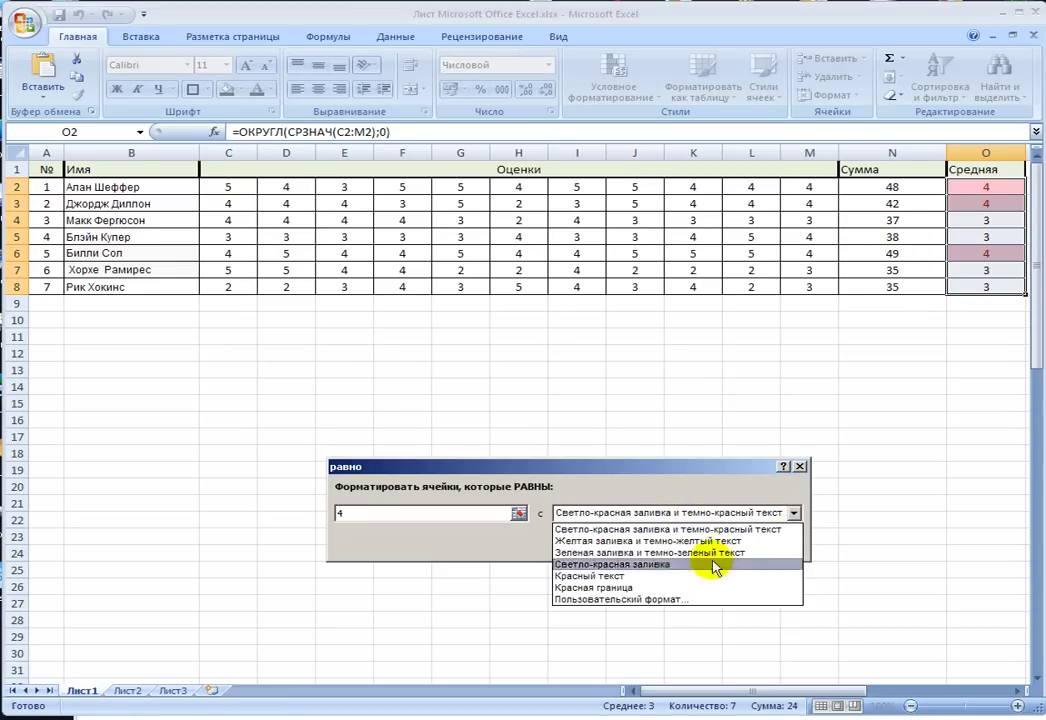
click(690, 599)
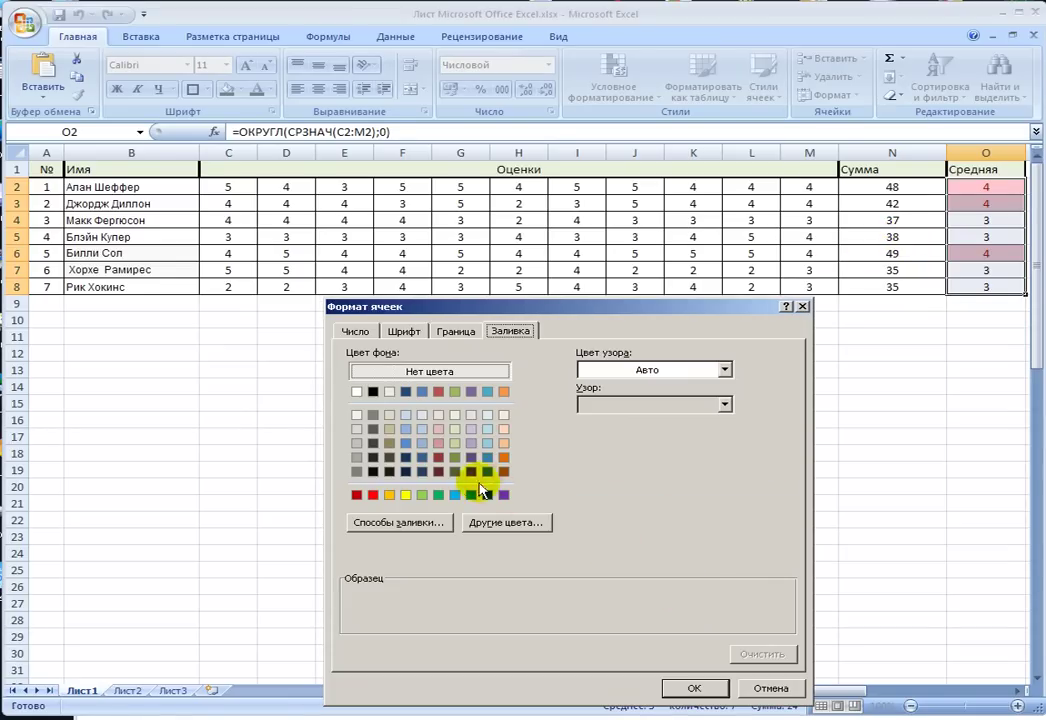
click(455, 494)
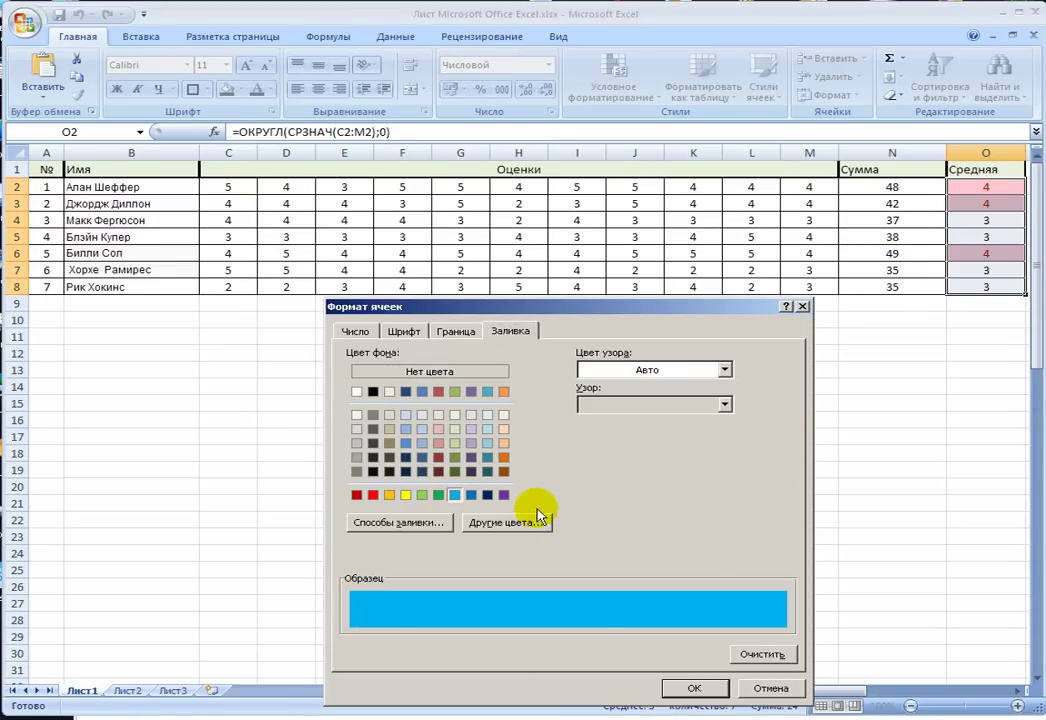
click(692, 688)
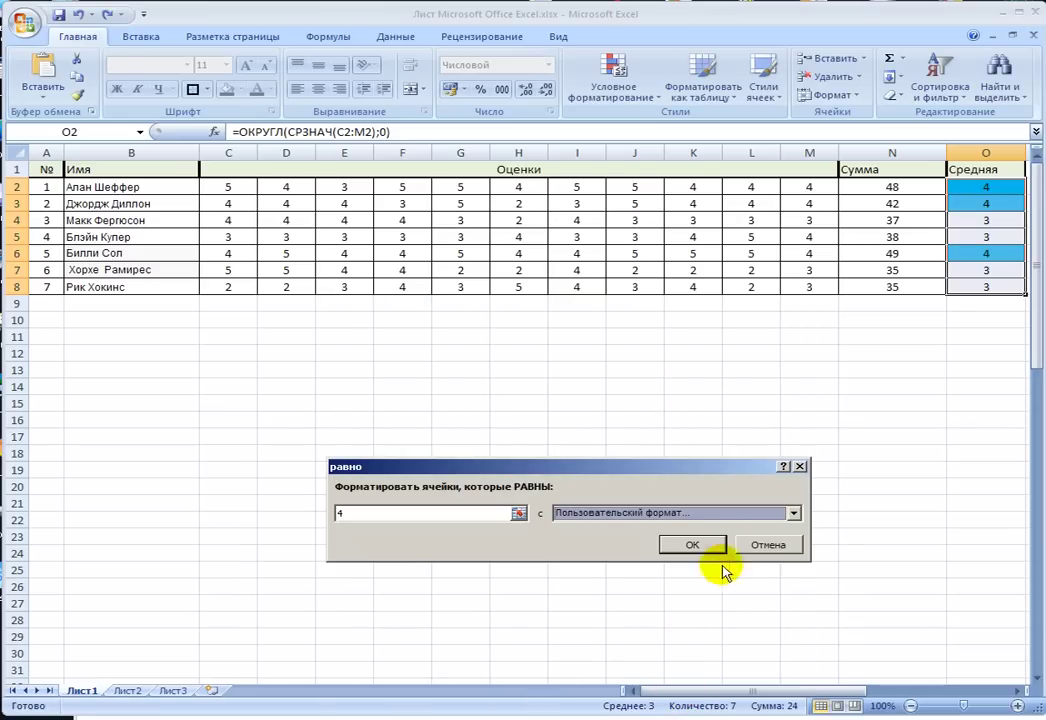
click(692, 545)
click(922, 500)
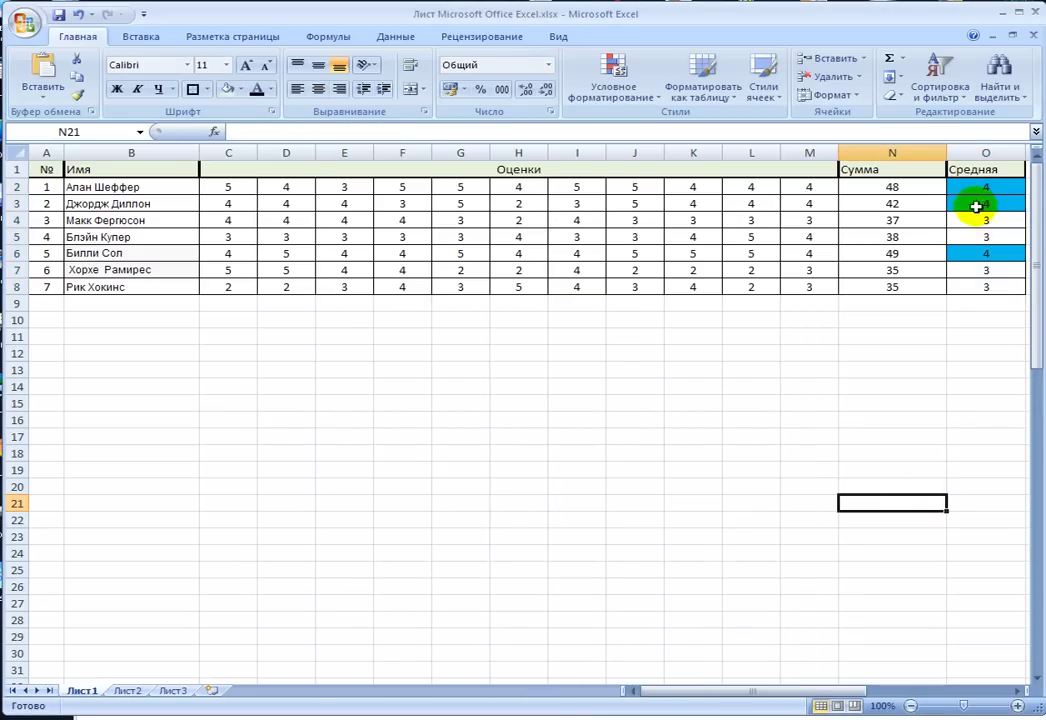
drag(975, 188, 978, 287)
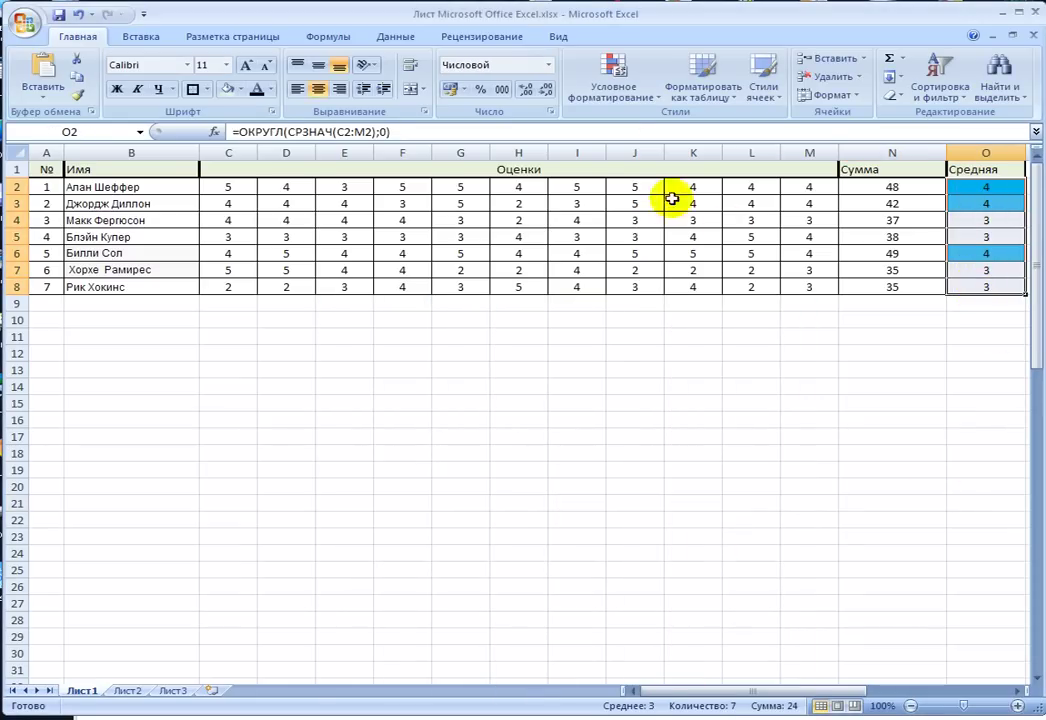
- Start an Equal To conditional rule for averages with the value 3
click(637, 107)
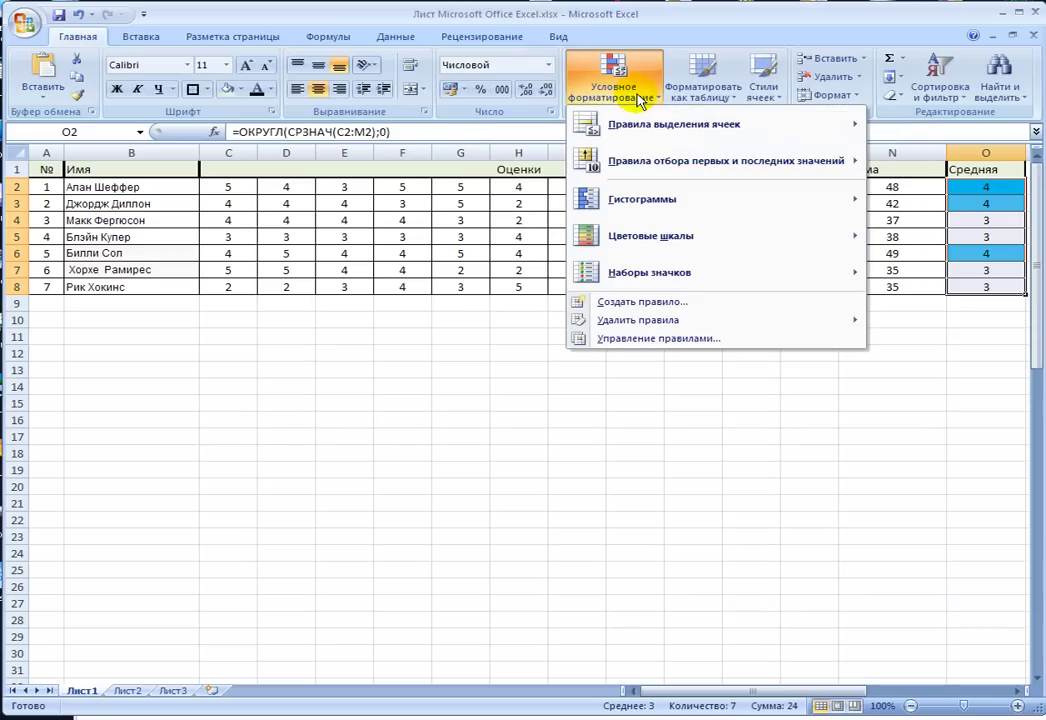
mouse_move(632, 127)
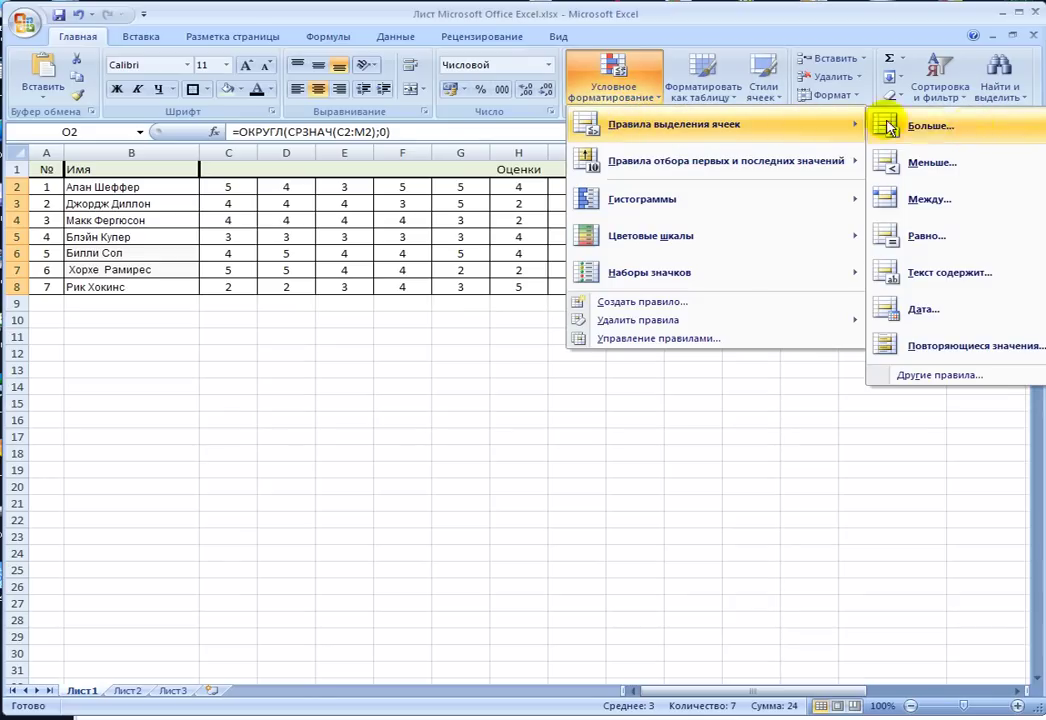
click(920, 235)
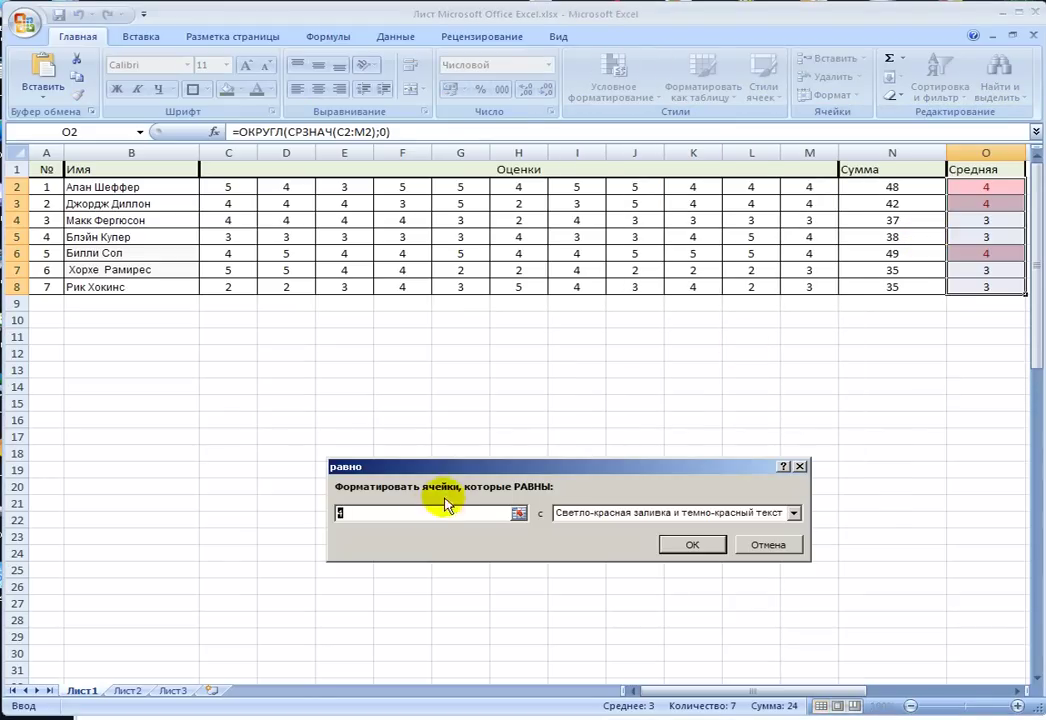
text(3)
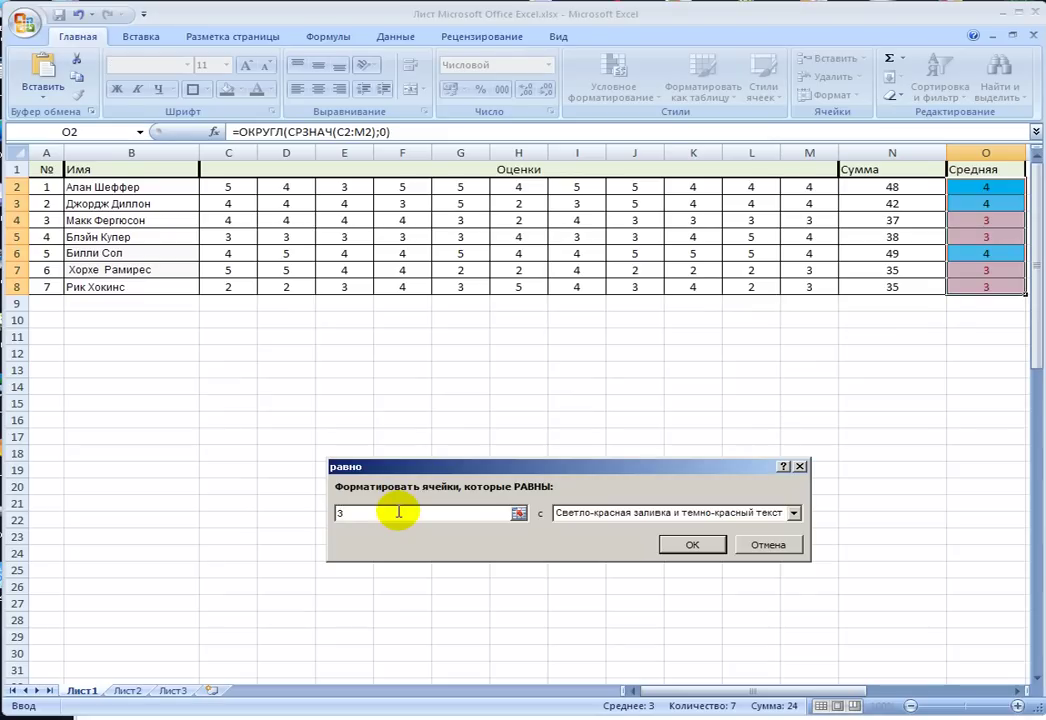
click(983, 226)
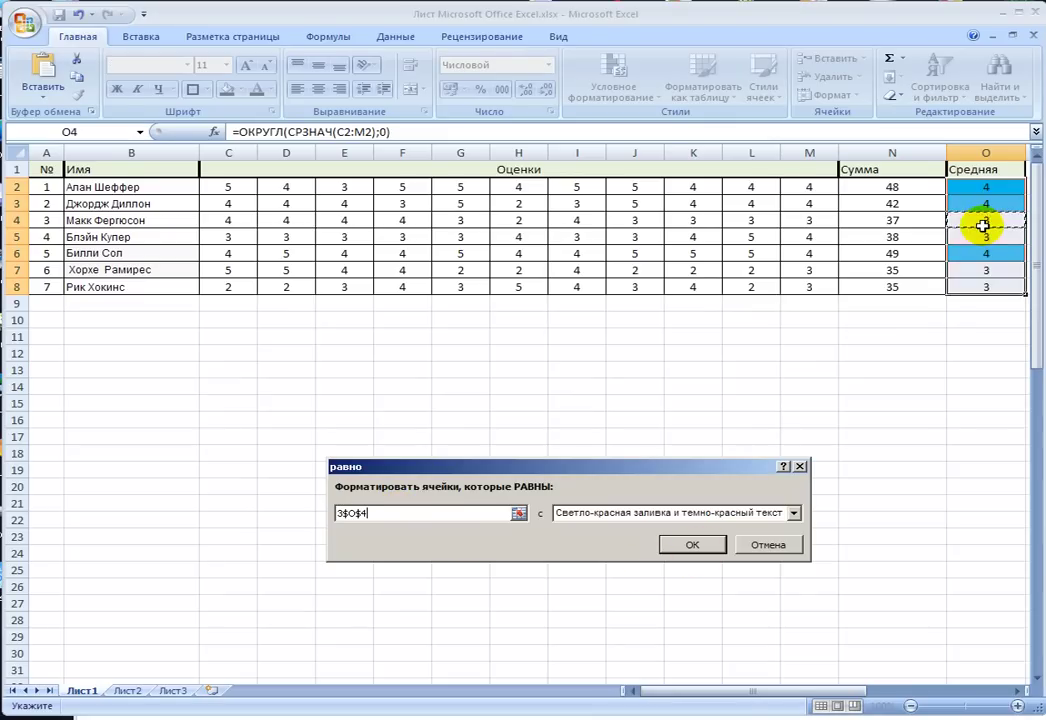
drag(486, 512, 303, 514)
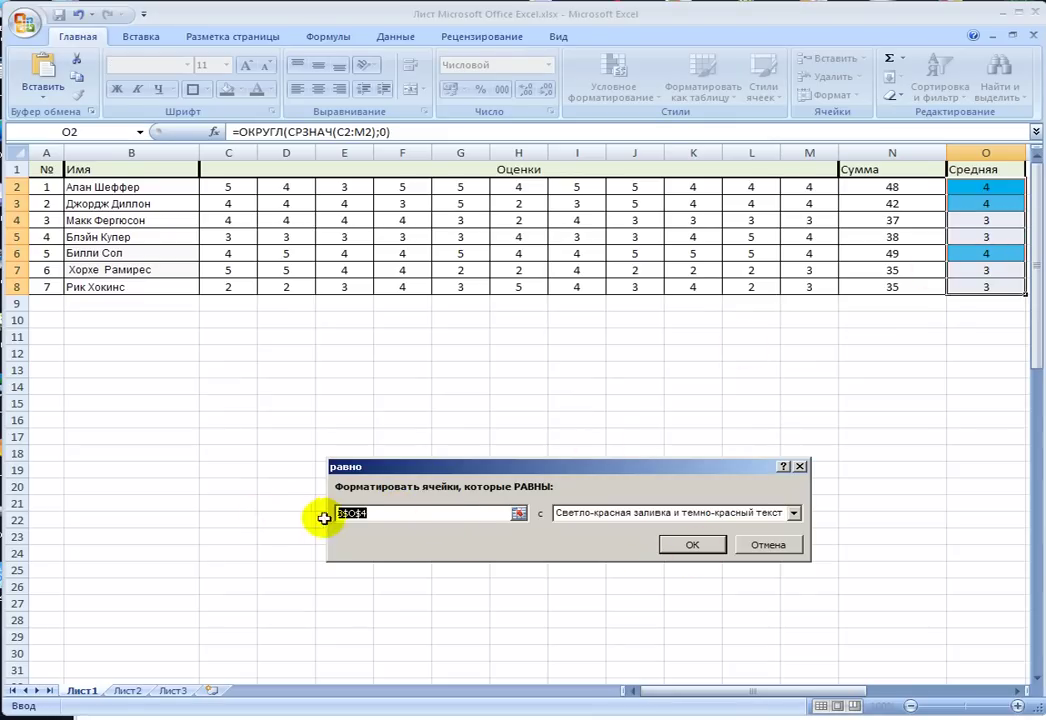
text(3)
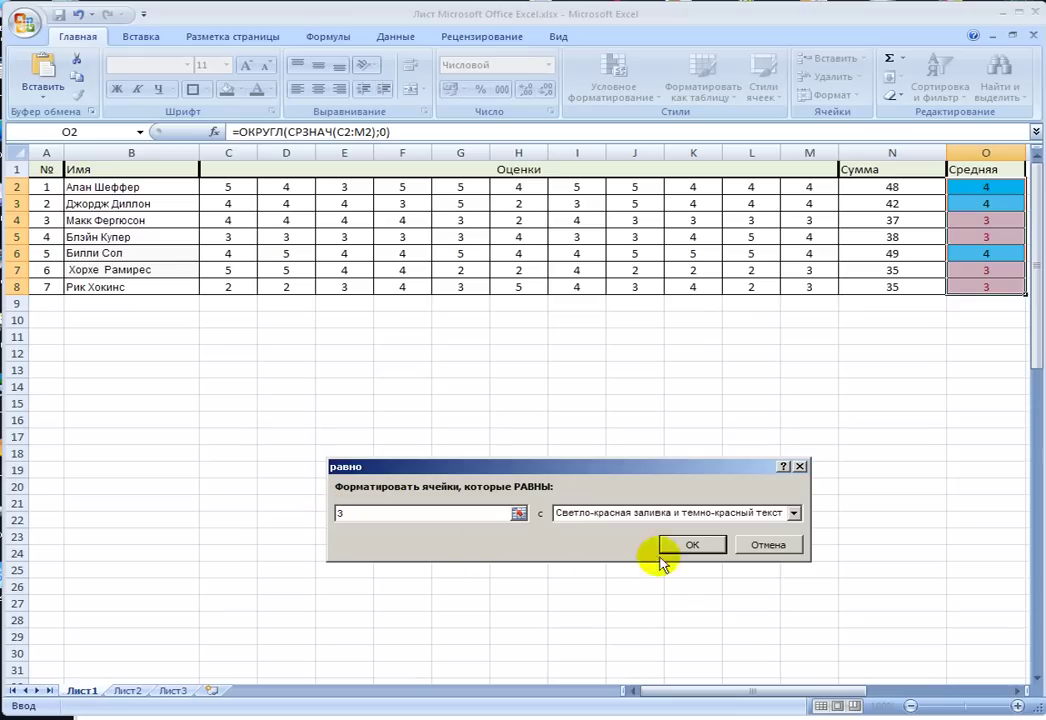
- Give the equals-3 rule a custom dark red fill and apply it
click(793, 514)
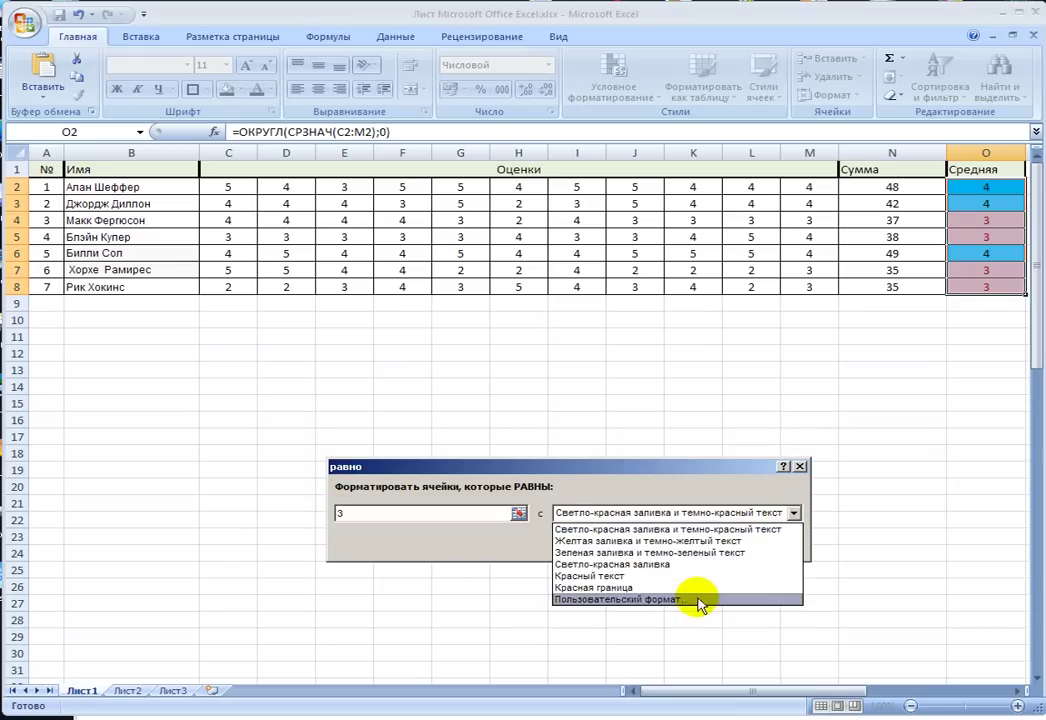
click(696, 601)
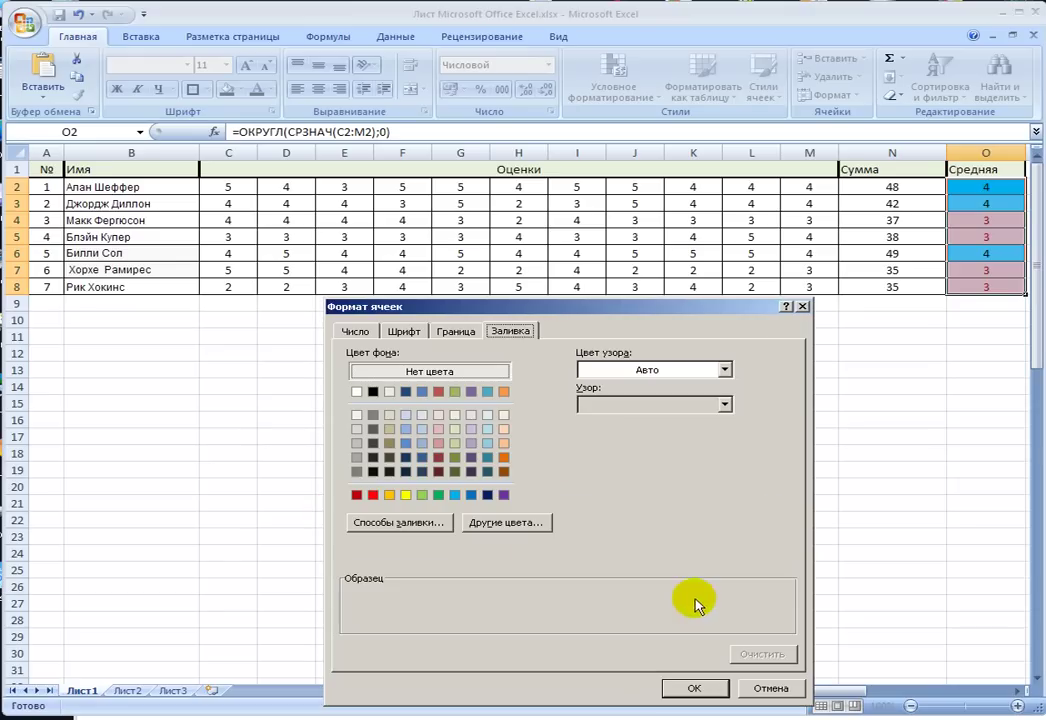
click(438, 457)
click(690, 688)
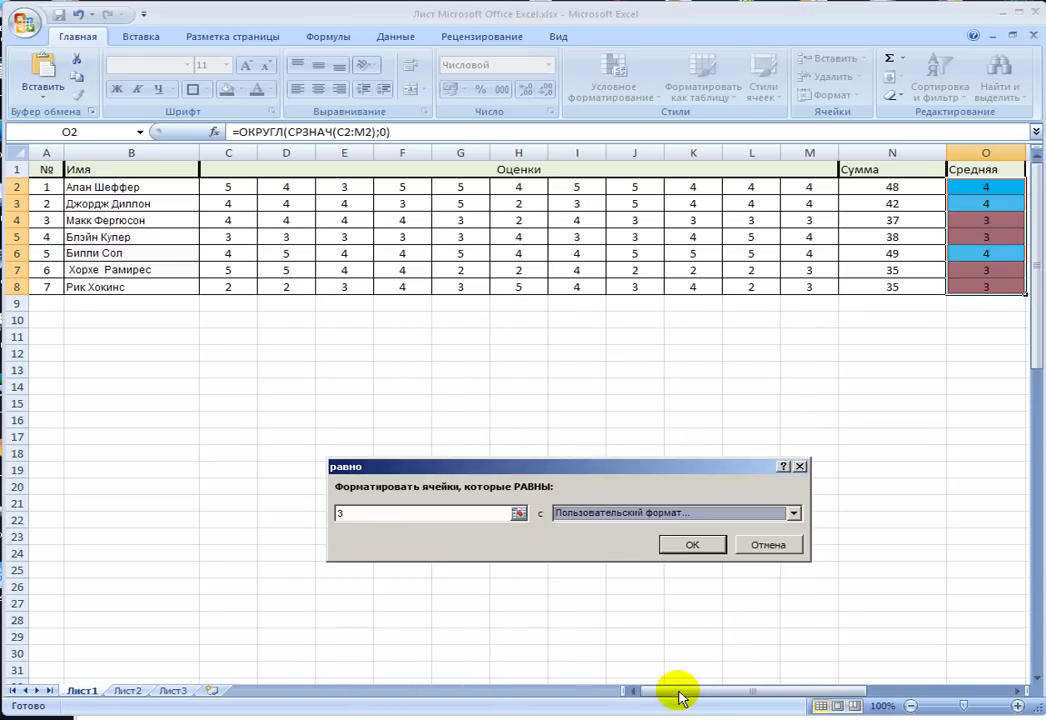
click(680, 549)
click(751, 553)
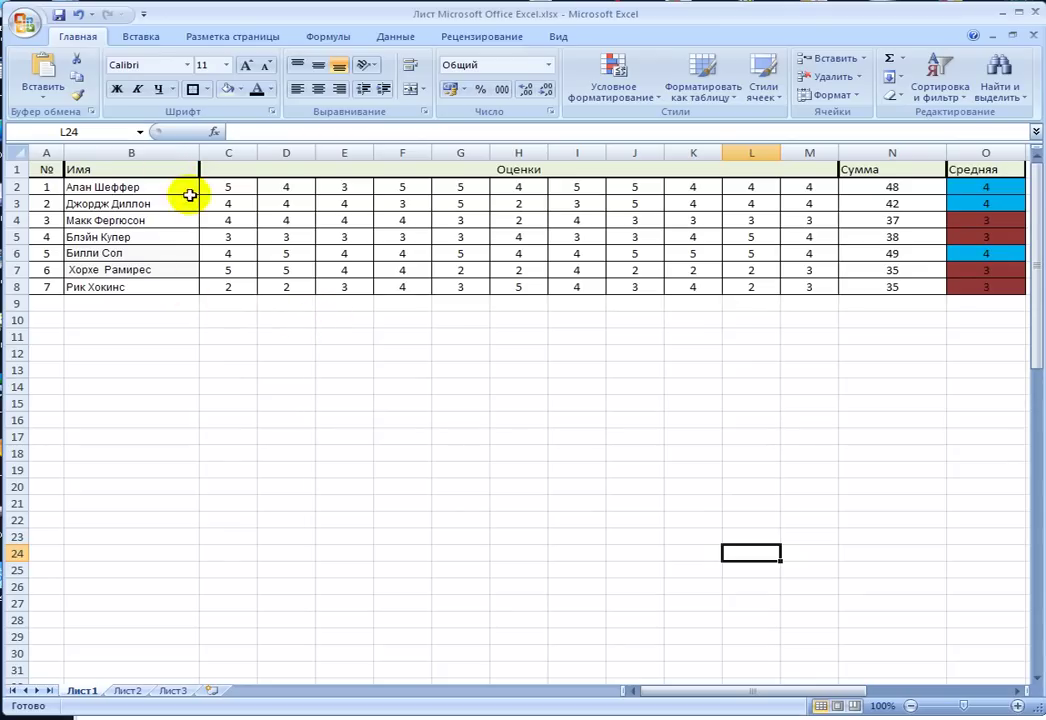
click(248, 131)
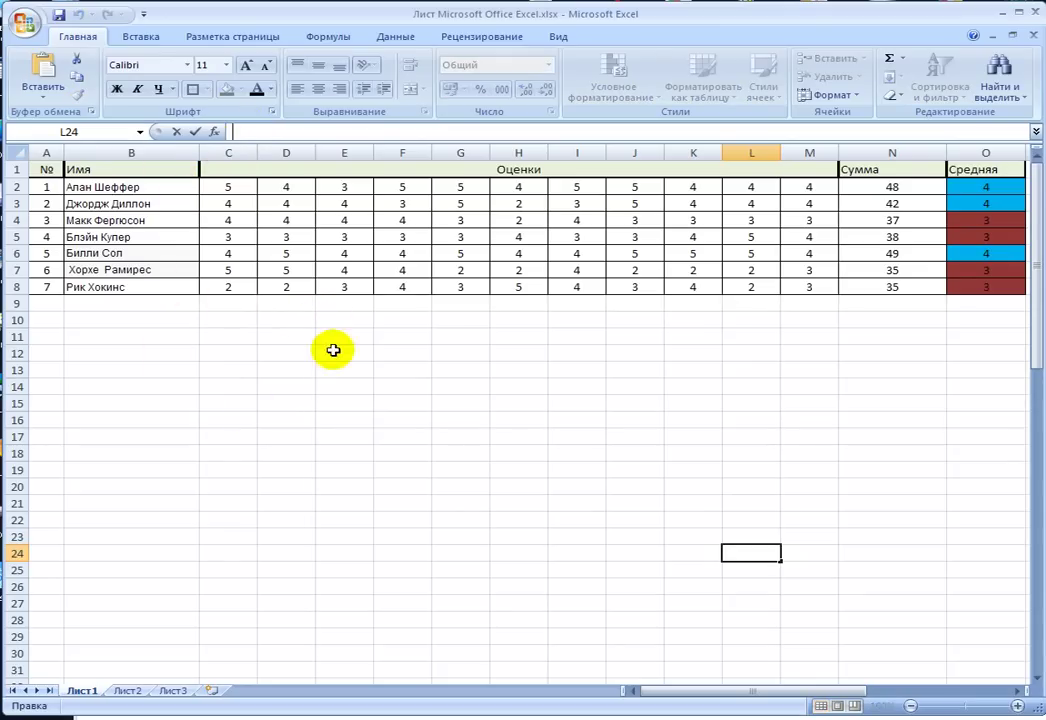
click(466, 367)
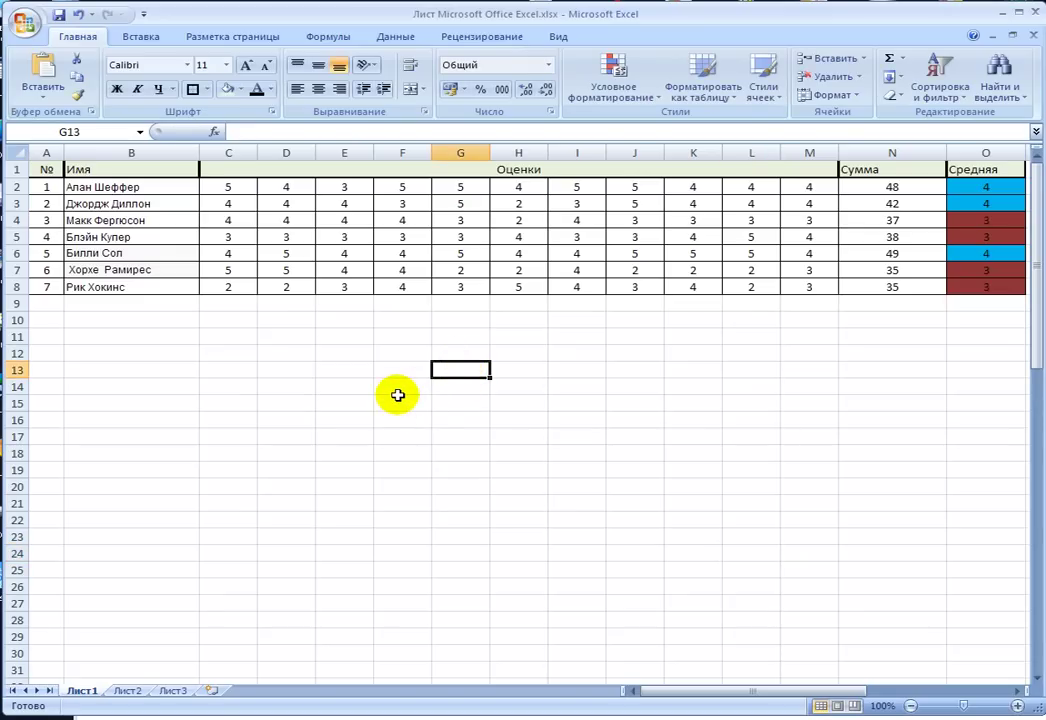
- Enter the demo formula =(F8+G8)*2 in cell G13
text(=)
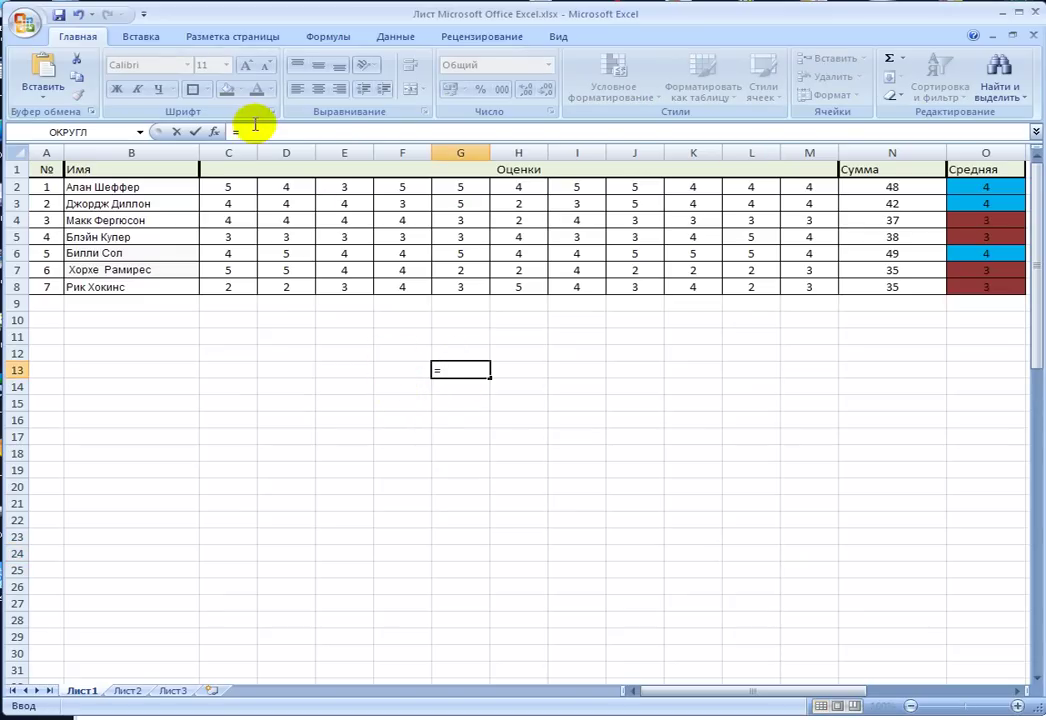
click(255, 127)
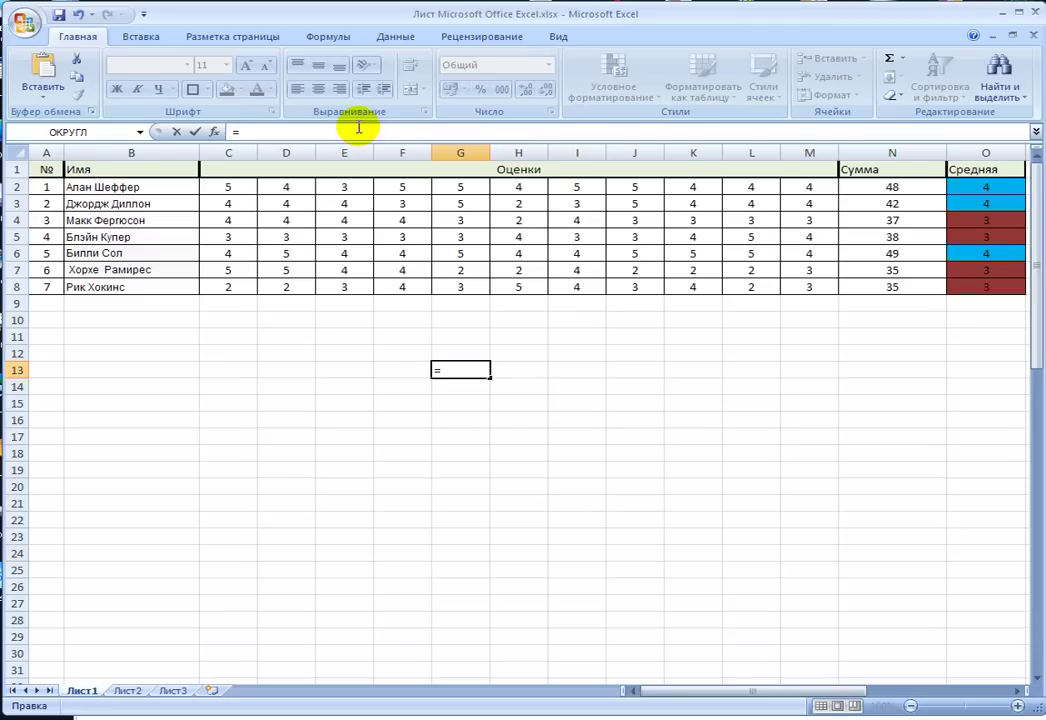
click(398, 288)
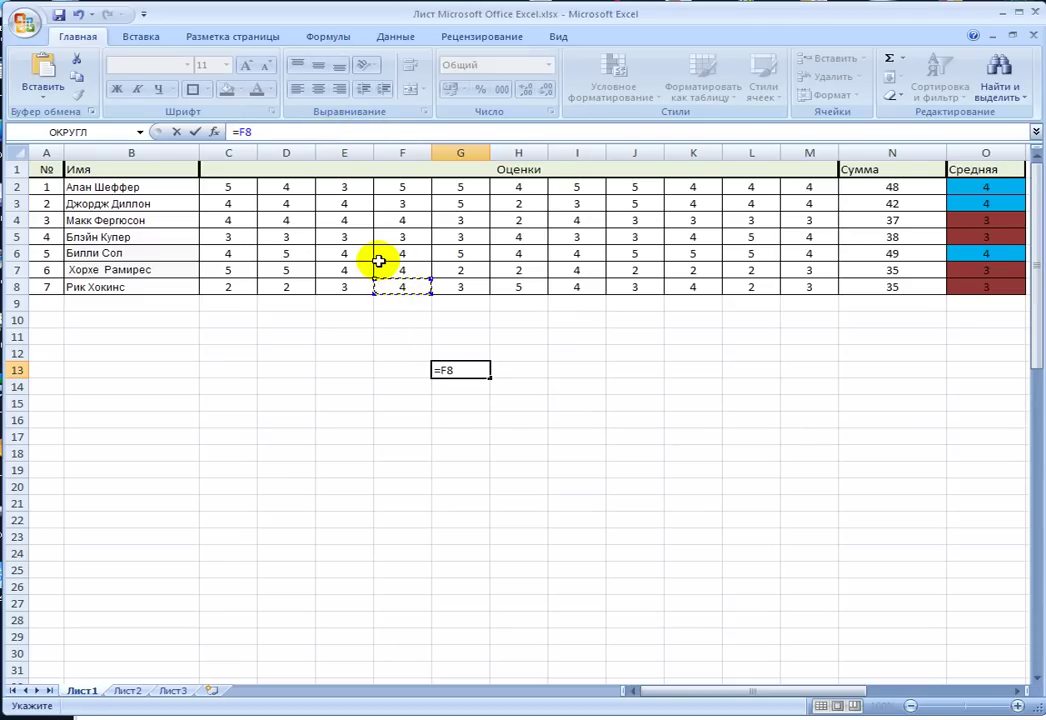
text(+)
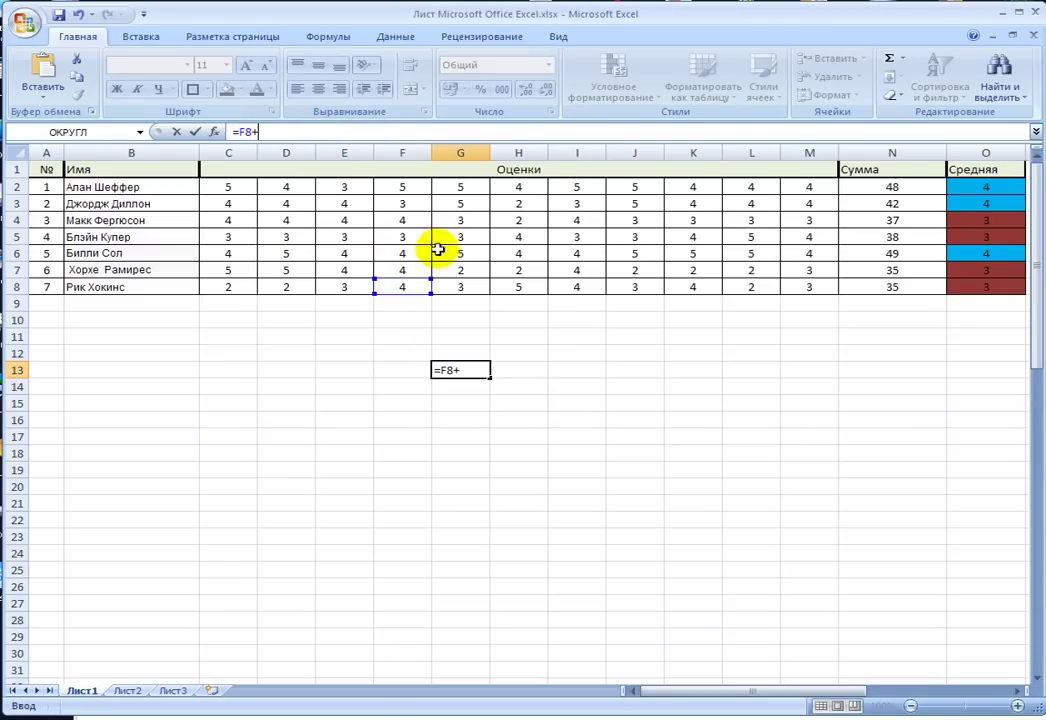
click(465, 285)
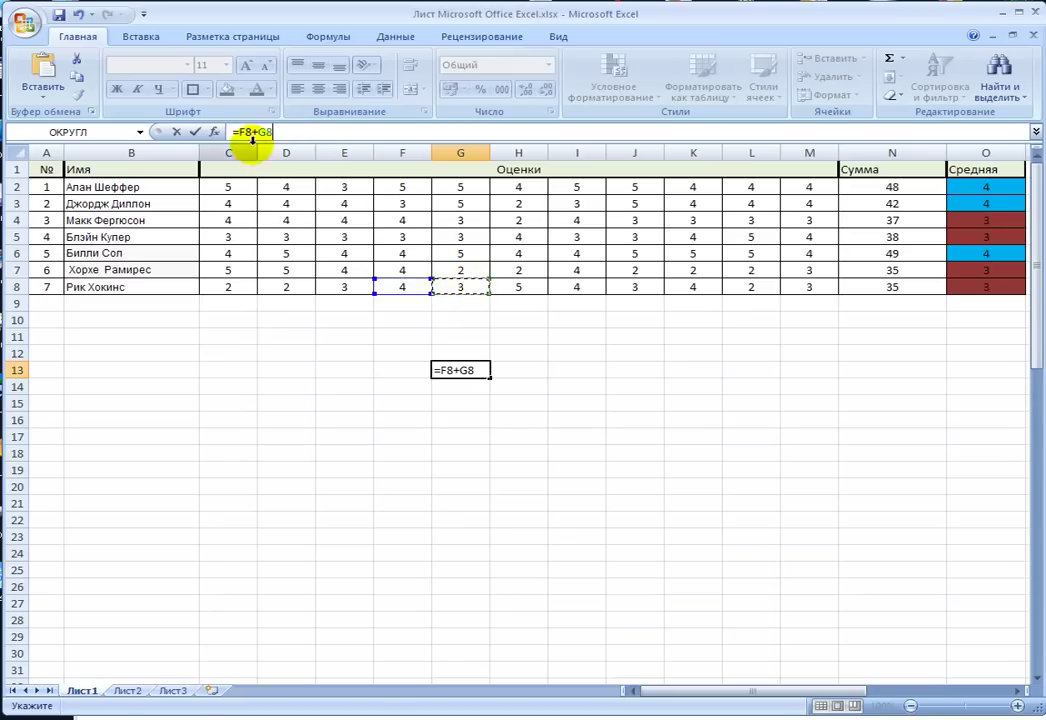
click(240, 131)
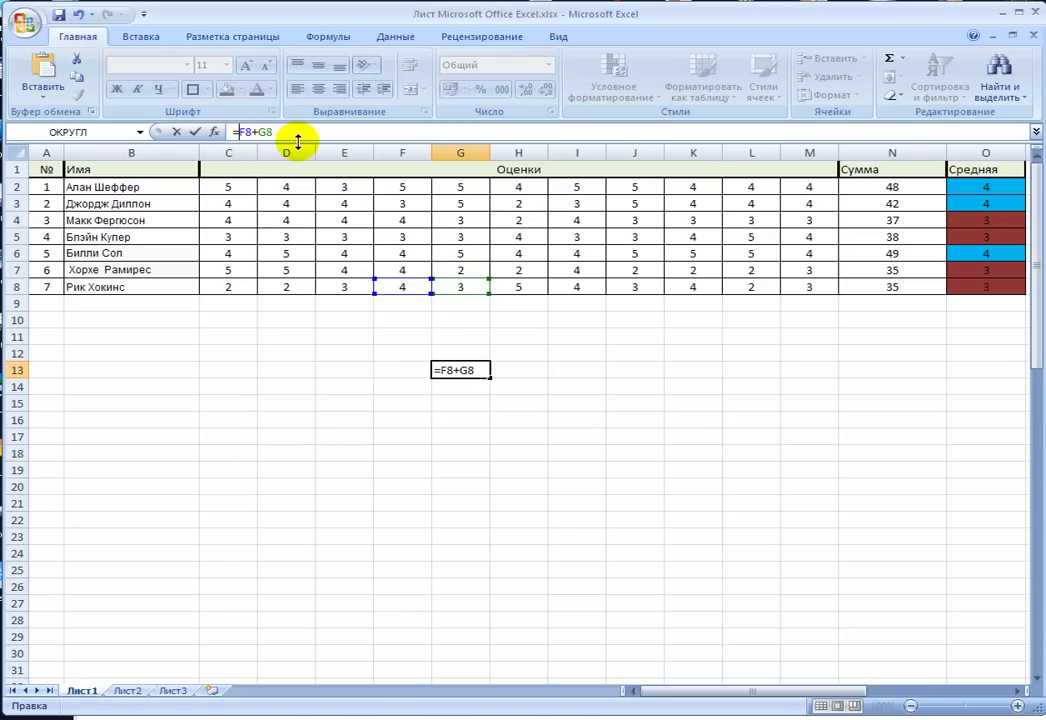
text(()
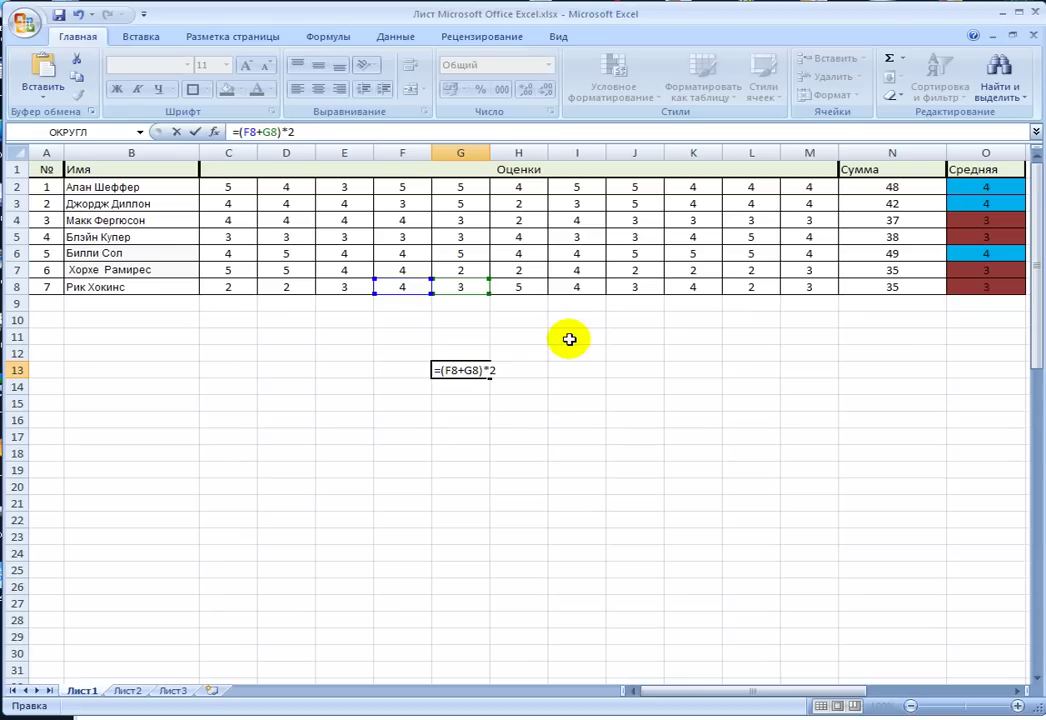
key(Return)
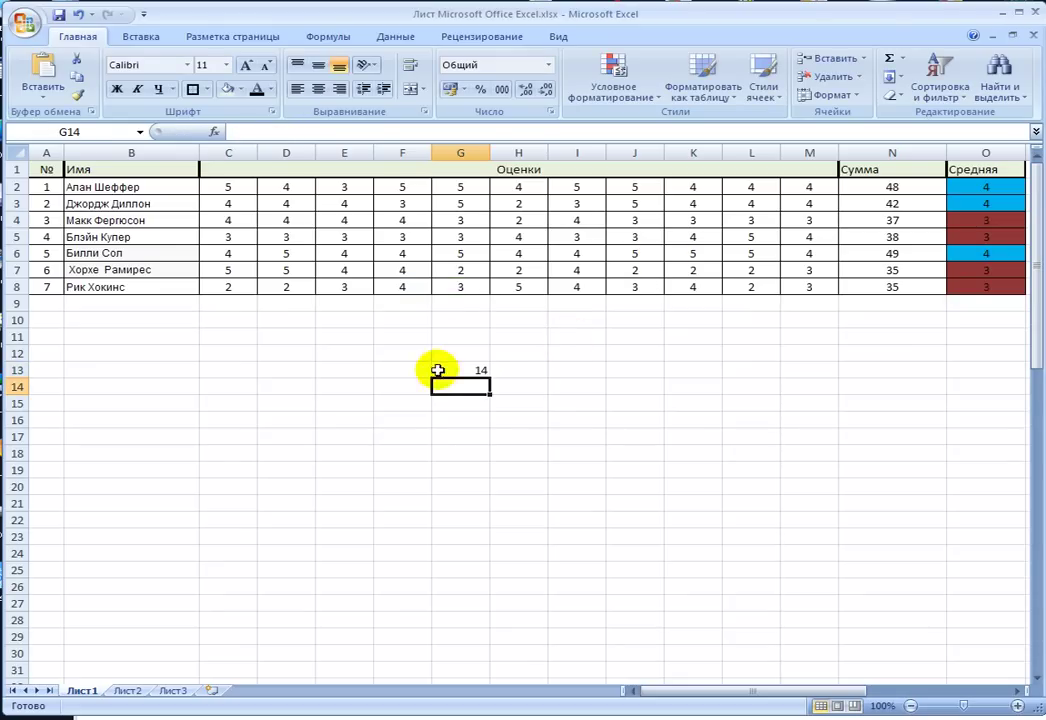
- Try new grades for the last student: F8 to 5, G8 to 2, then F8 to 2
click(402, 288)
click(455, 288)
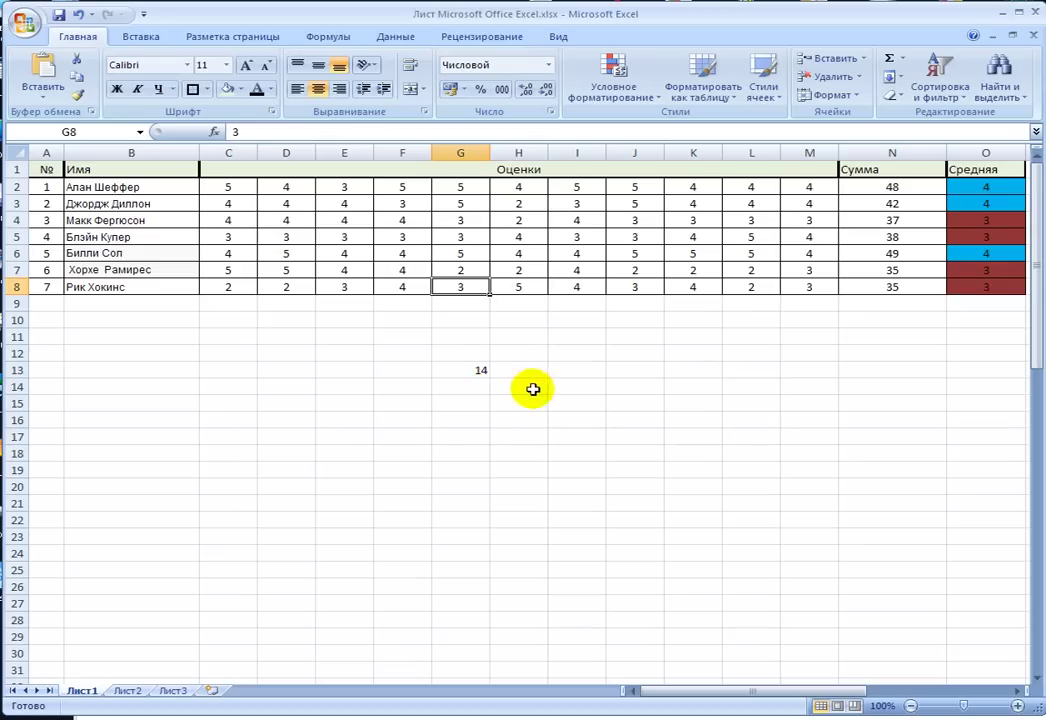
click(474, 369)
click(413, 290)
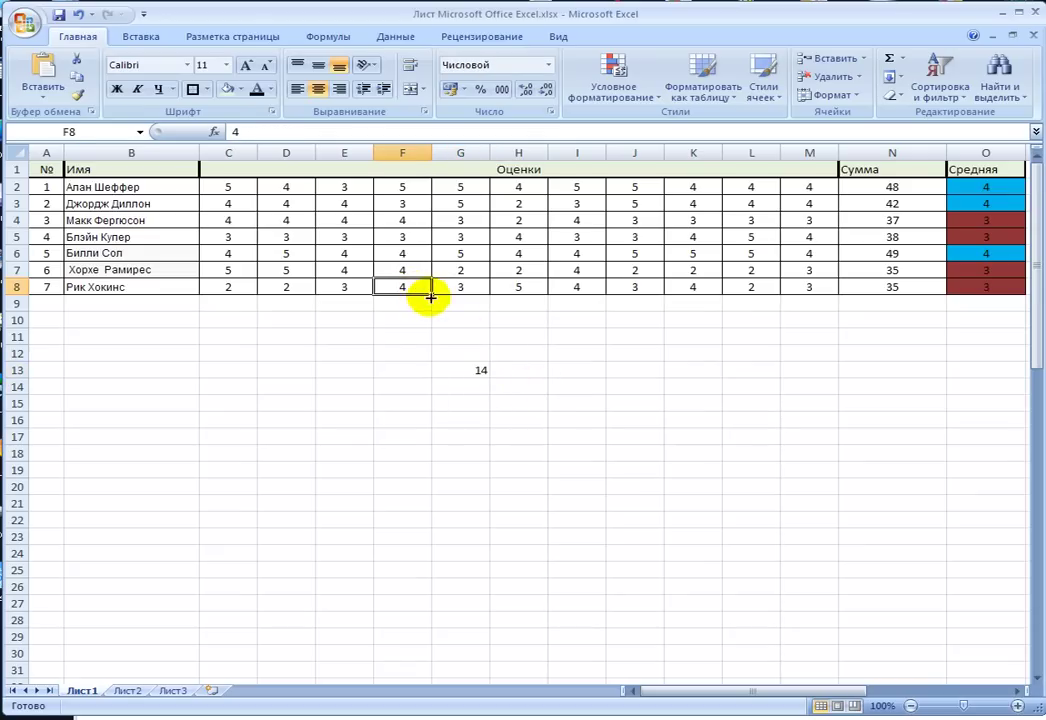
text(5)
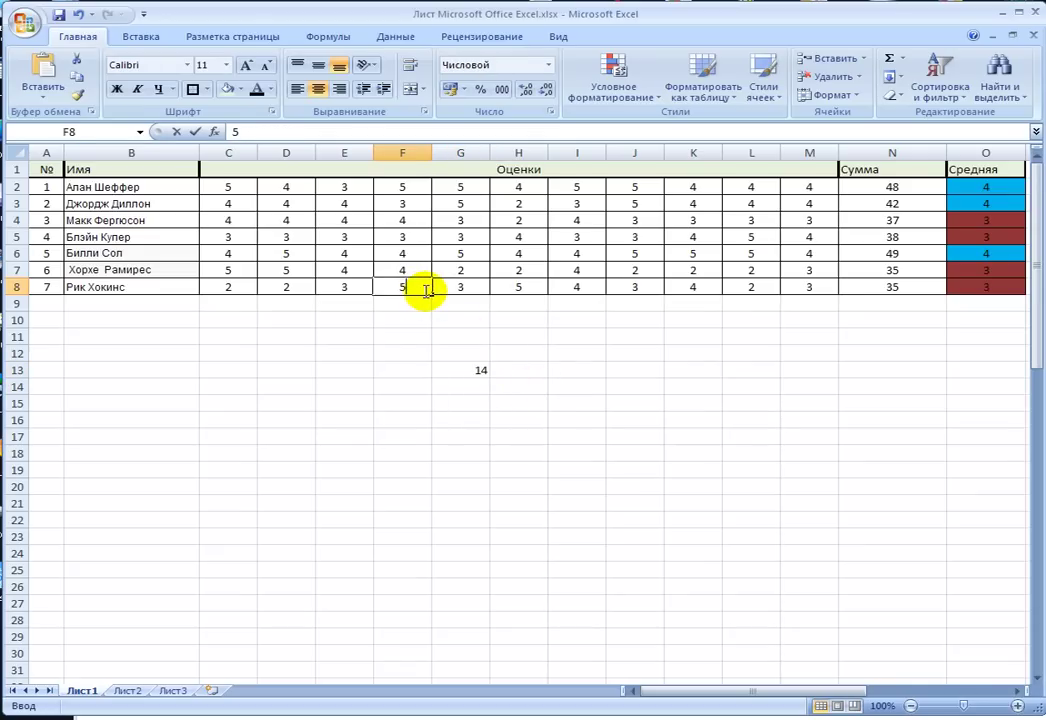
click(463, 287)
text(4)
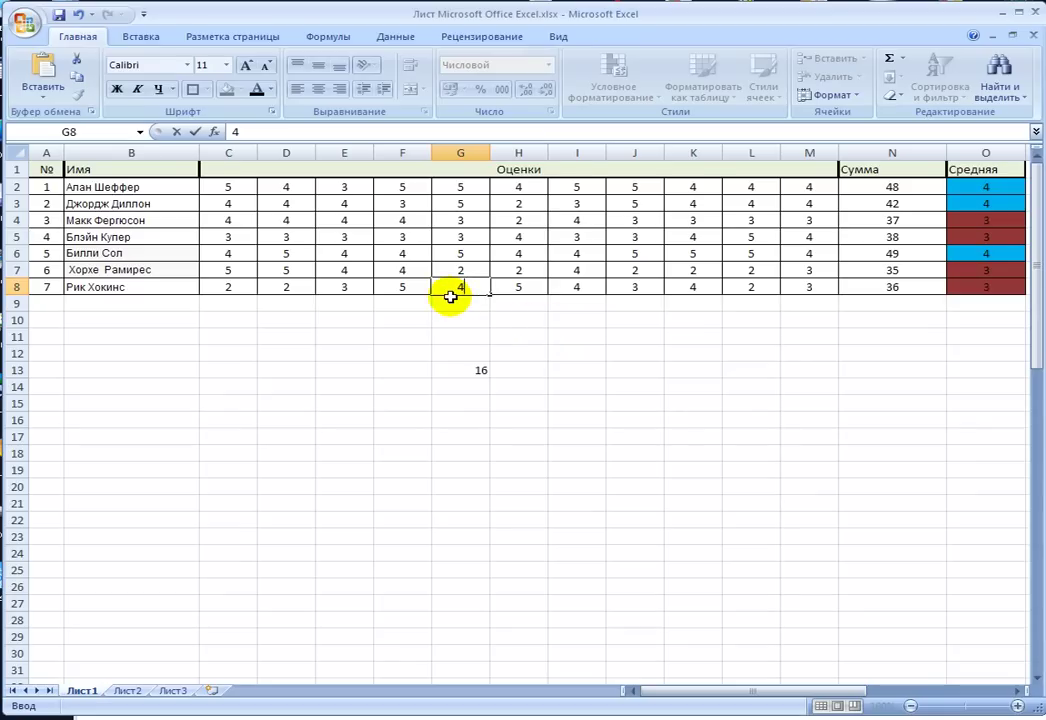
text(2)
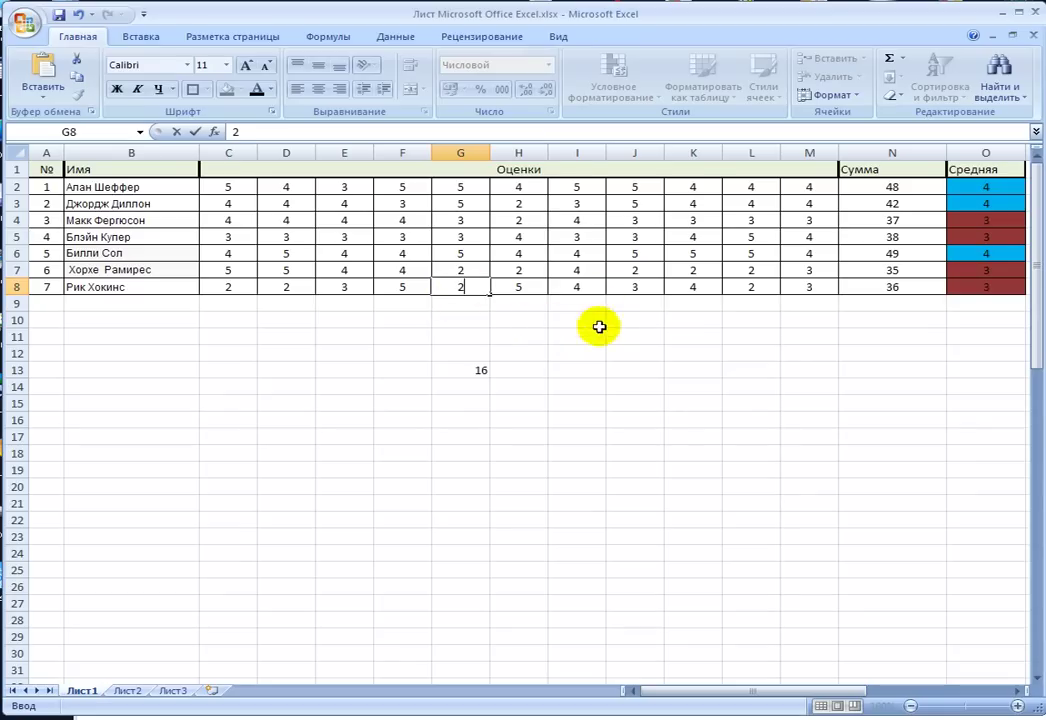
click(601, 385)
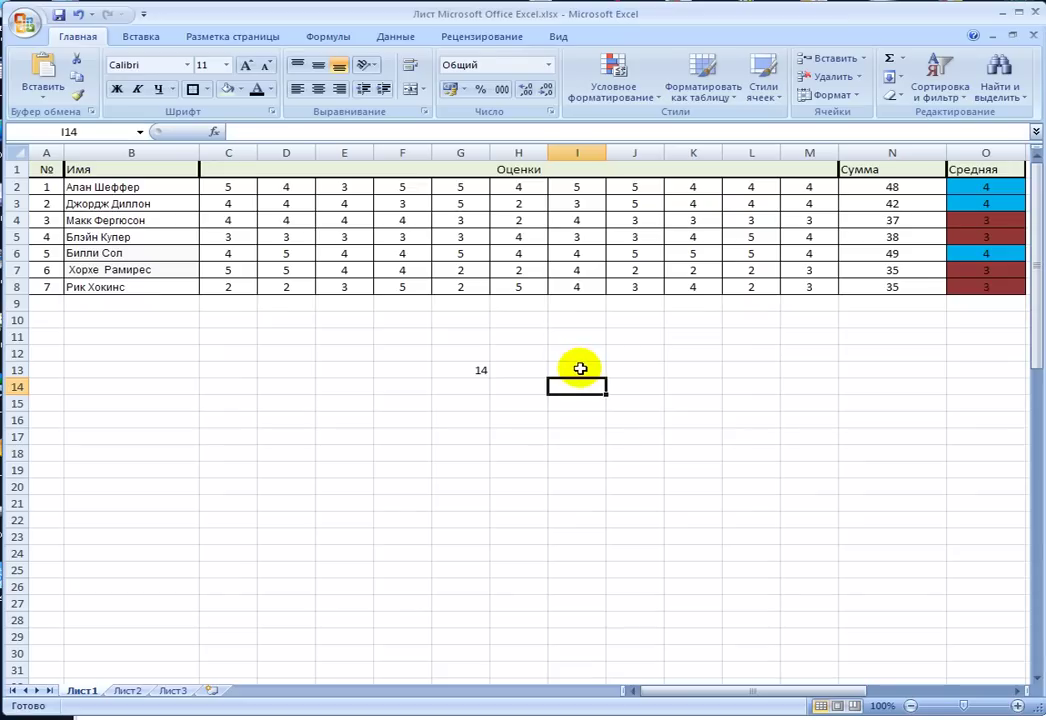
click(405, 286)
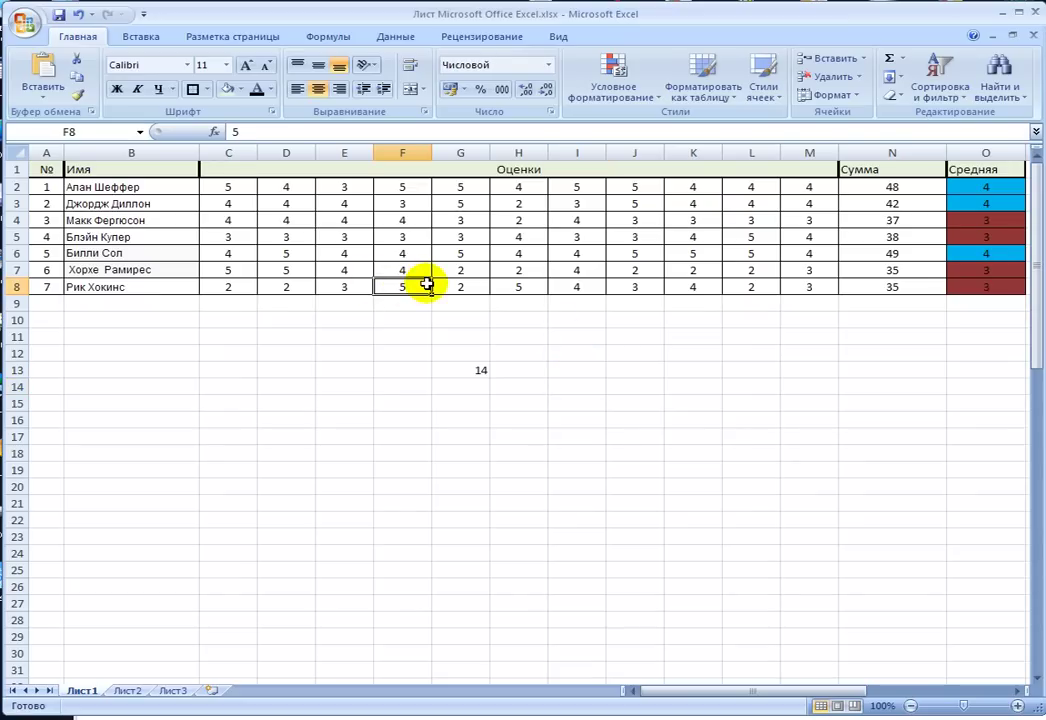
text(2)
click(574, 349)
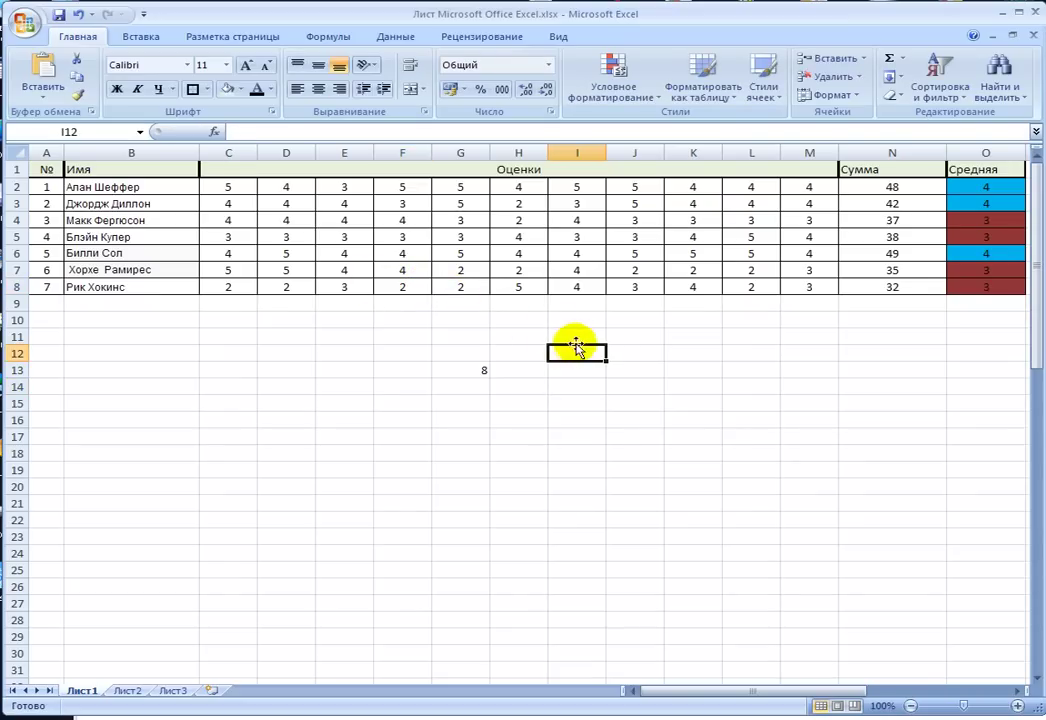
- Change the F8 grade to 100 so G13 recalculates to 204
click(416, 287)
click(485, 366)
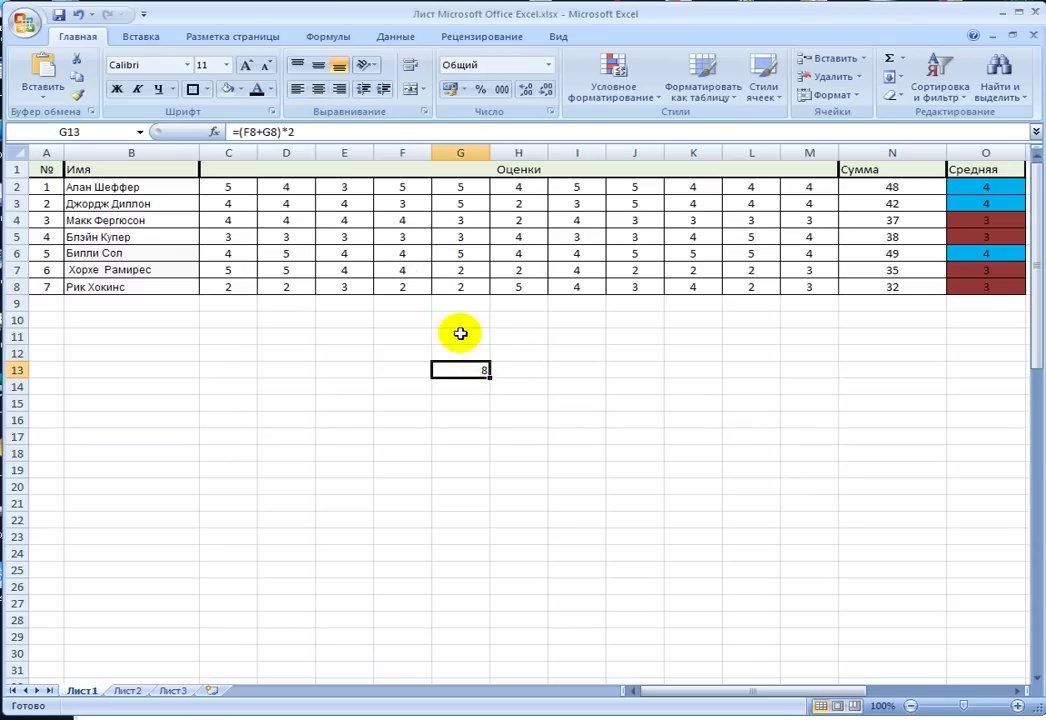
click(370, 289)
click(406, 288)
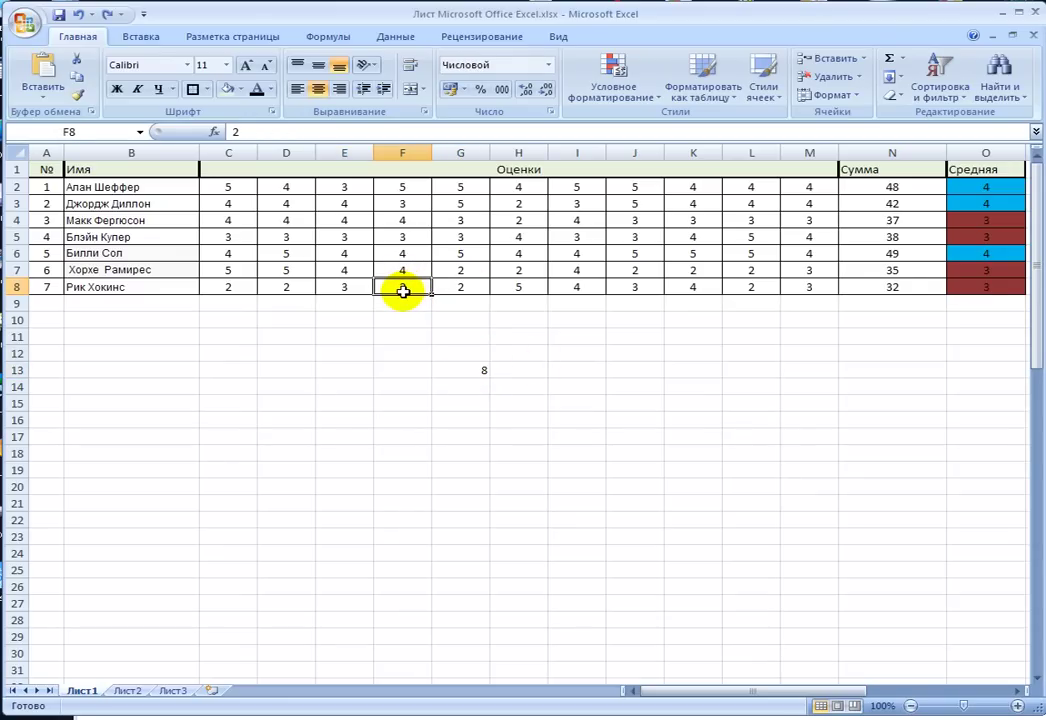
text(100)
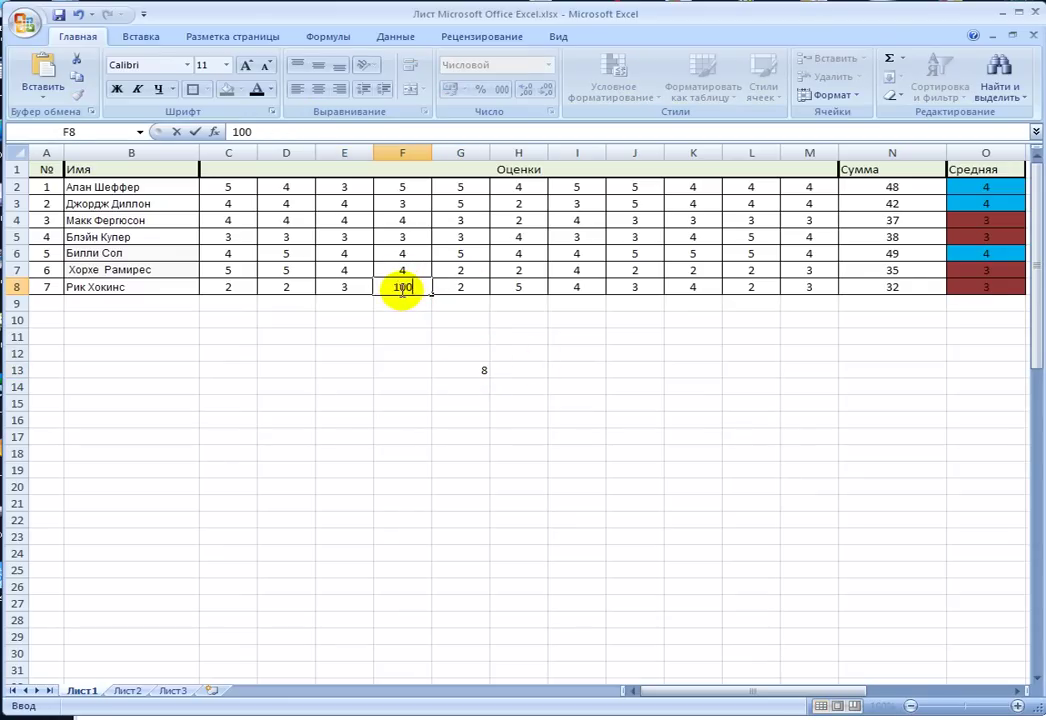
click(399, 370)
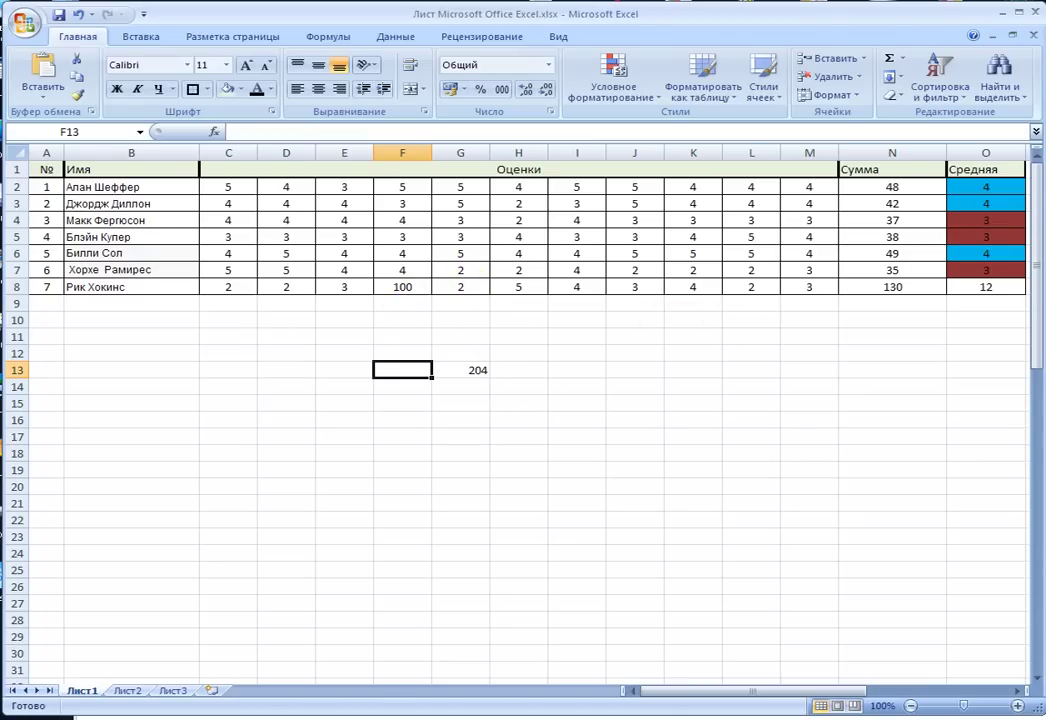
- Inspect the recalculated sums in N6–N8 and averages in O6 and O8
click(990, 289)
click(925, 289)
click(958, 288)
click(918, 268)
click(921, 253)
click(970, 256)
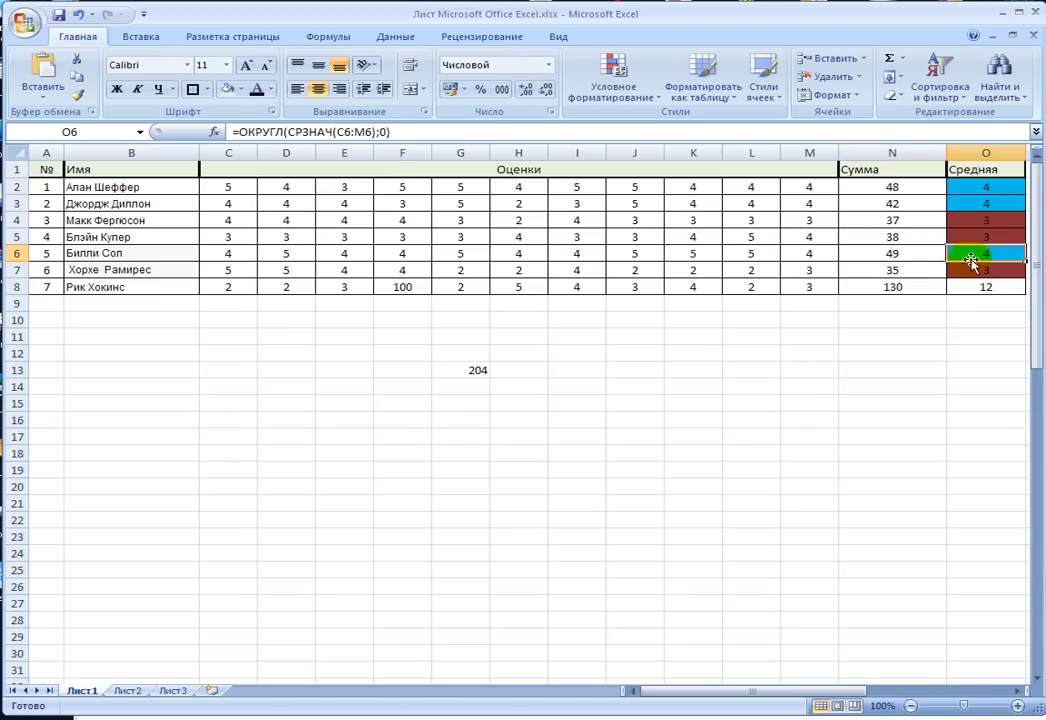
click(603, 368)
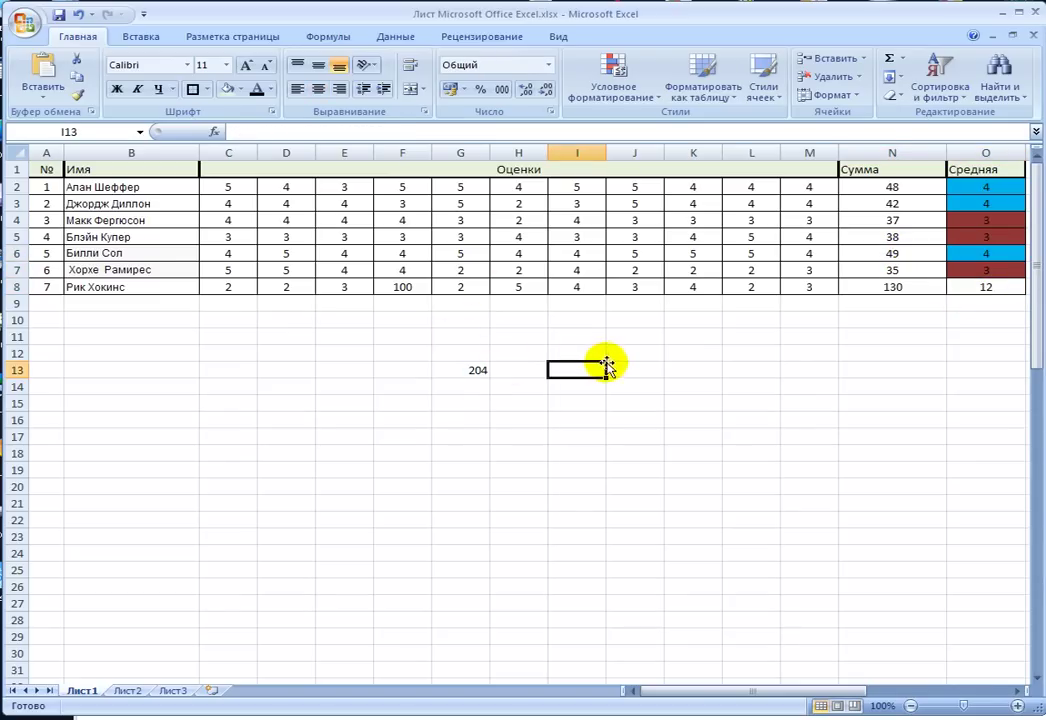
- Undo the change of grade F8 to 100 with Ctrl+Z
key(ctrl+z)
key(ctrl+z)
key(ctrl+z)
key(ctrl+z)
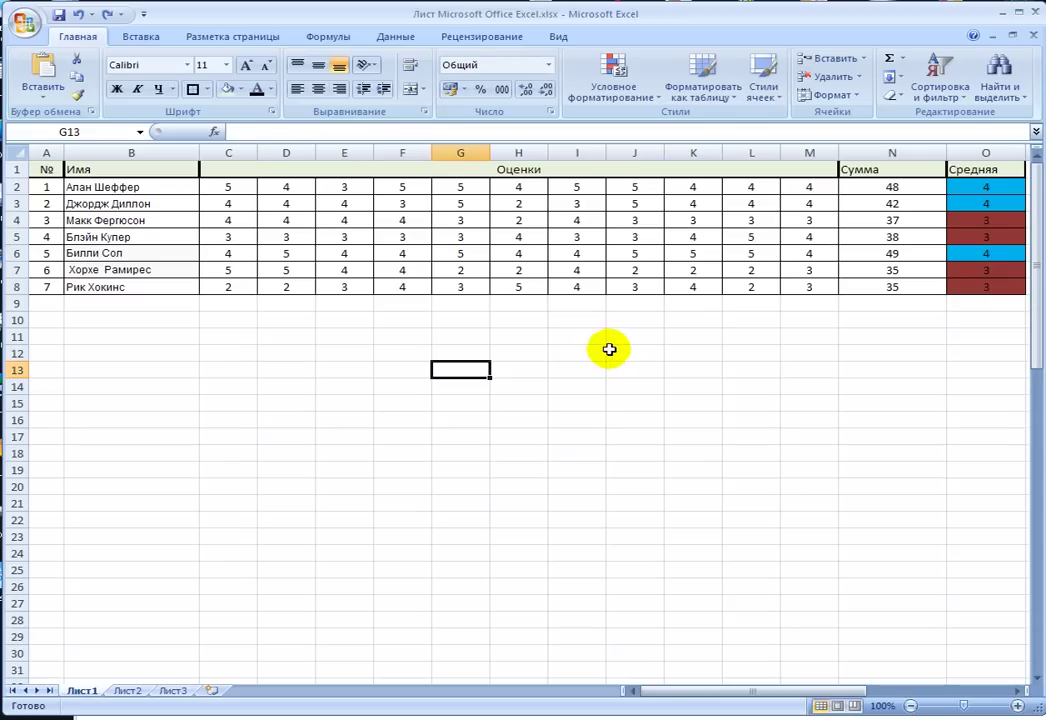